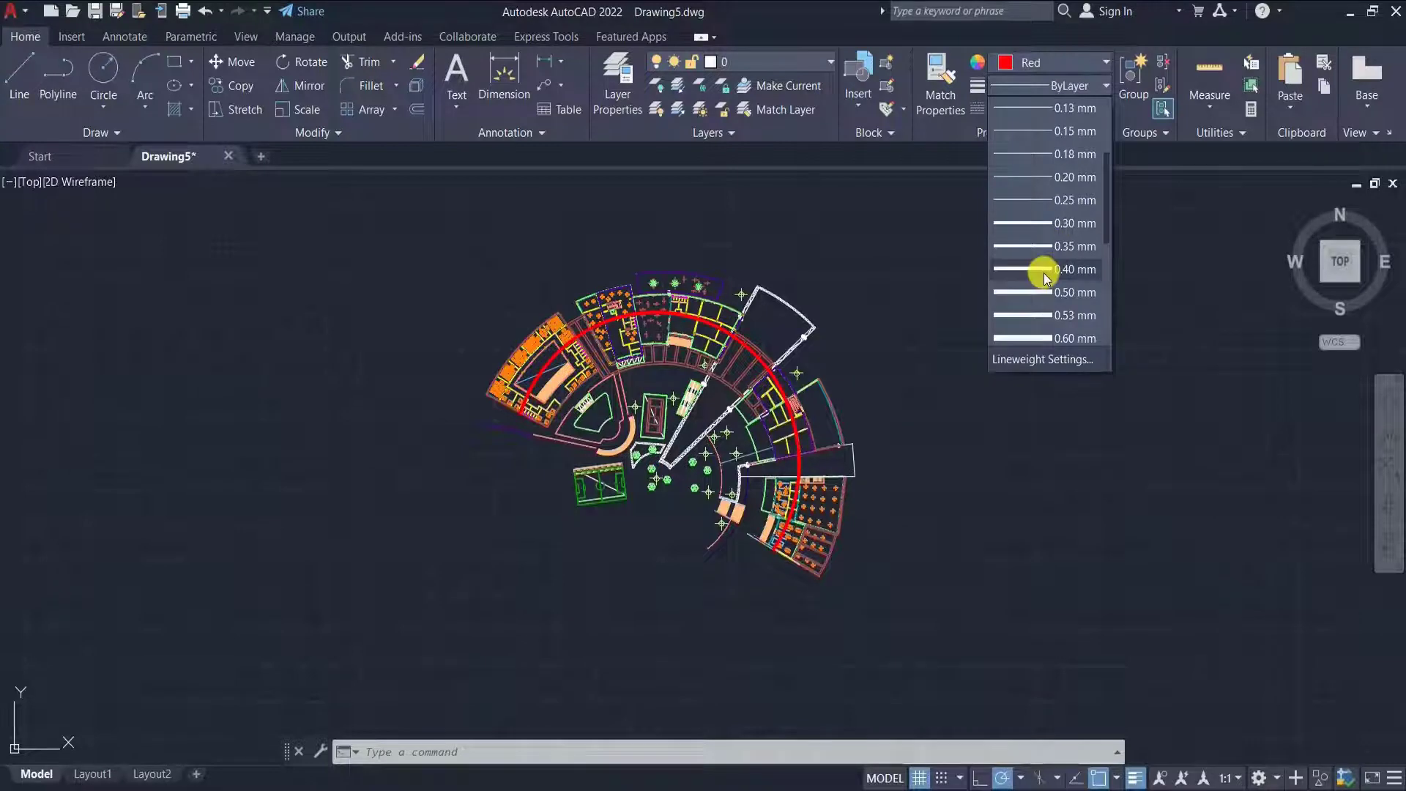
- Set the lineweight of the red section arc to 0.40 mm
left_click(1044, 269)
key("Escape")
- Draw a vertical construction line through the western end of the red section arc
type("l")
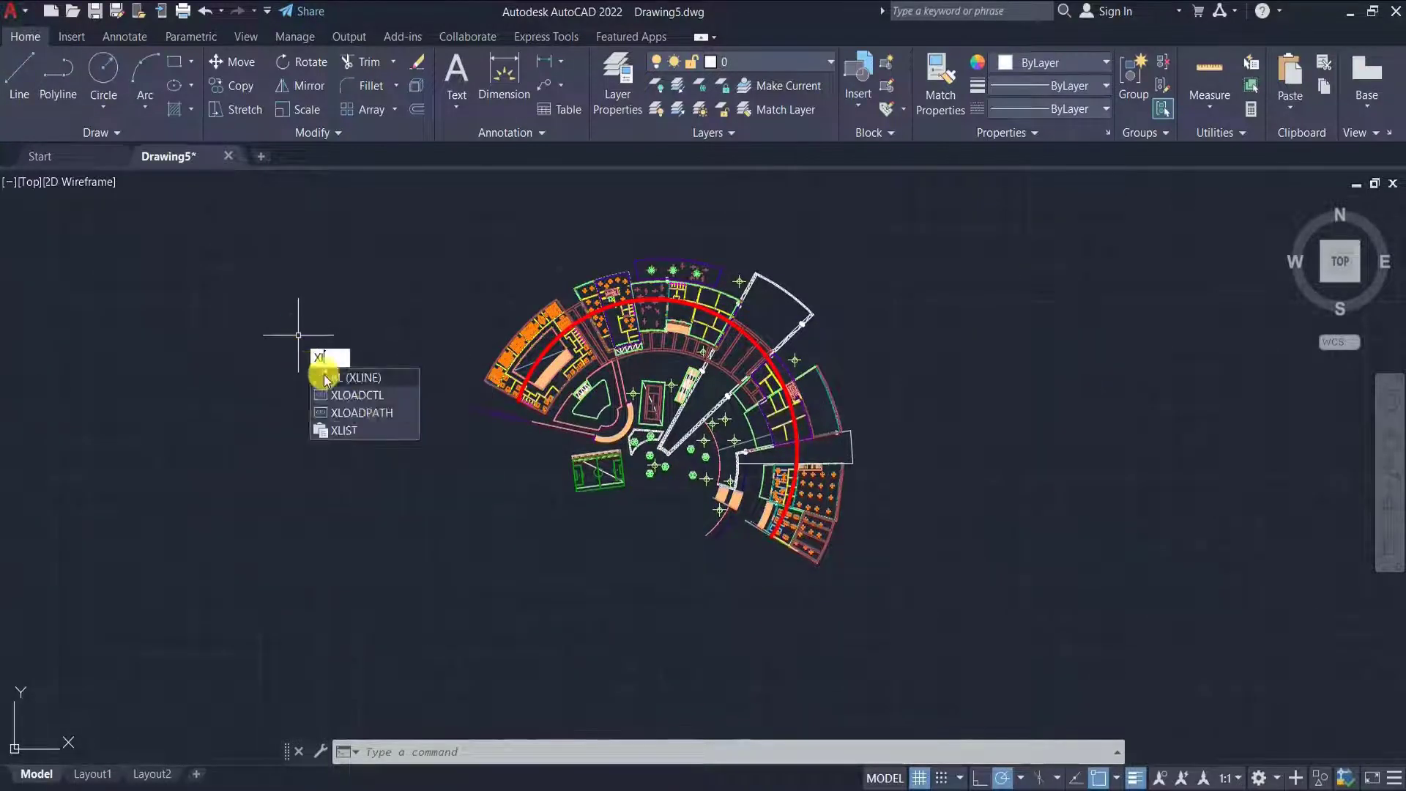
left_click(356, 378)
scroll(504, 420, "up", 4)
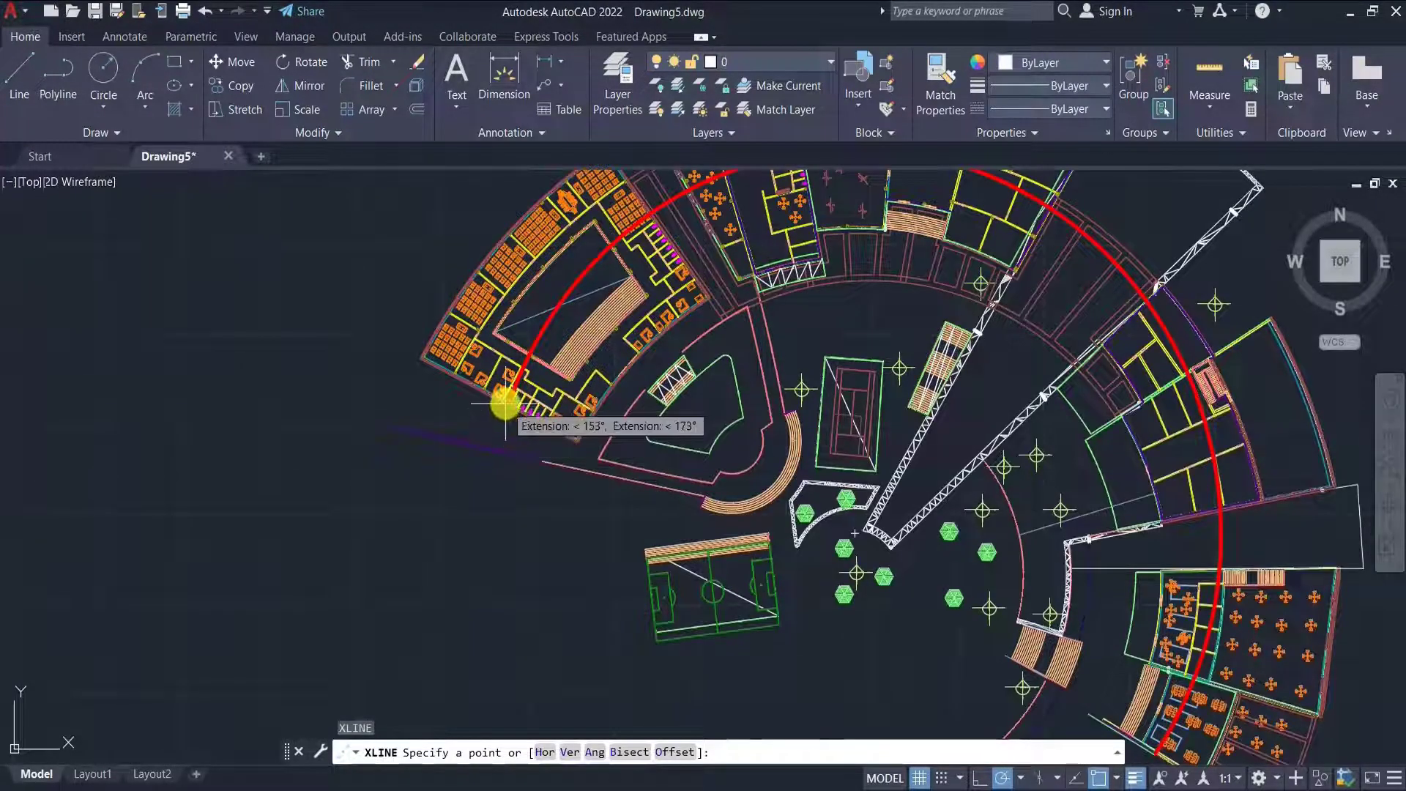
left_click(504, 402)
left_click(506, 196)
key("Escape")
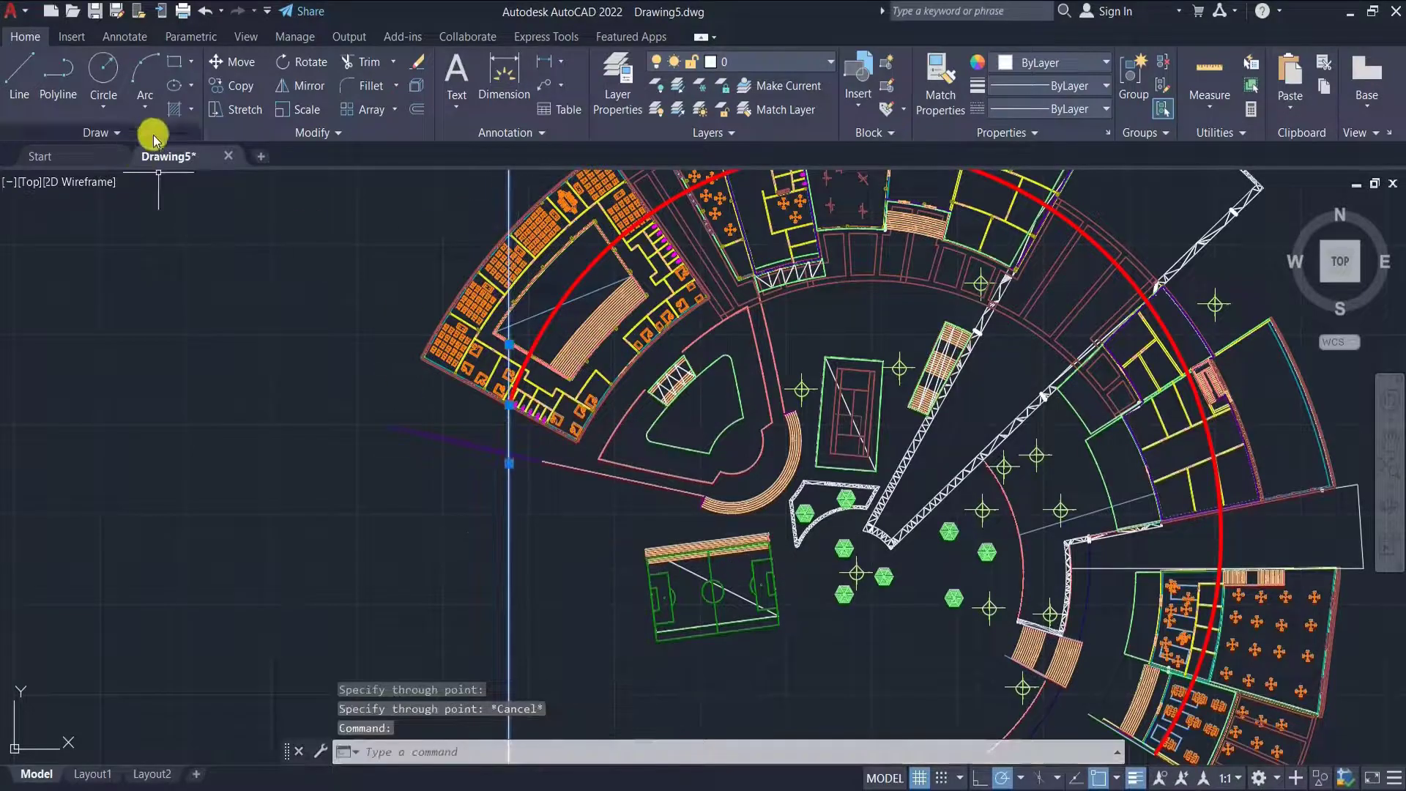
- Copy the construction line from the arc's western end to the first two wall crossings along the red arc
type("co")
key("Return")
scroll(505, 416, "up", 2)
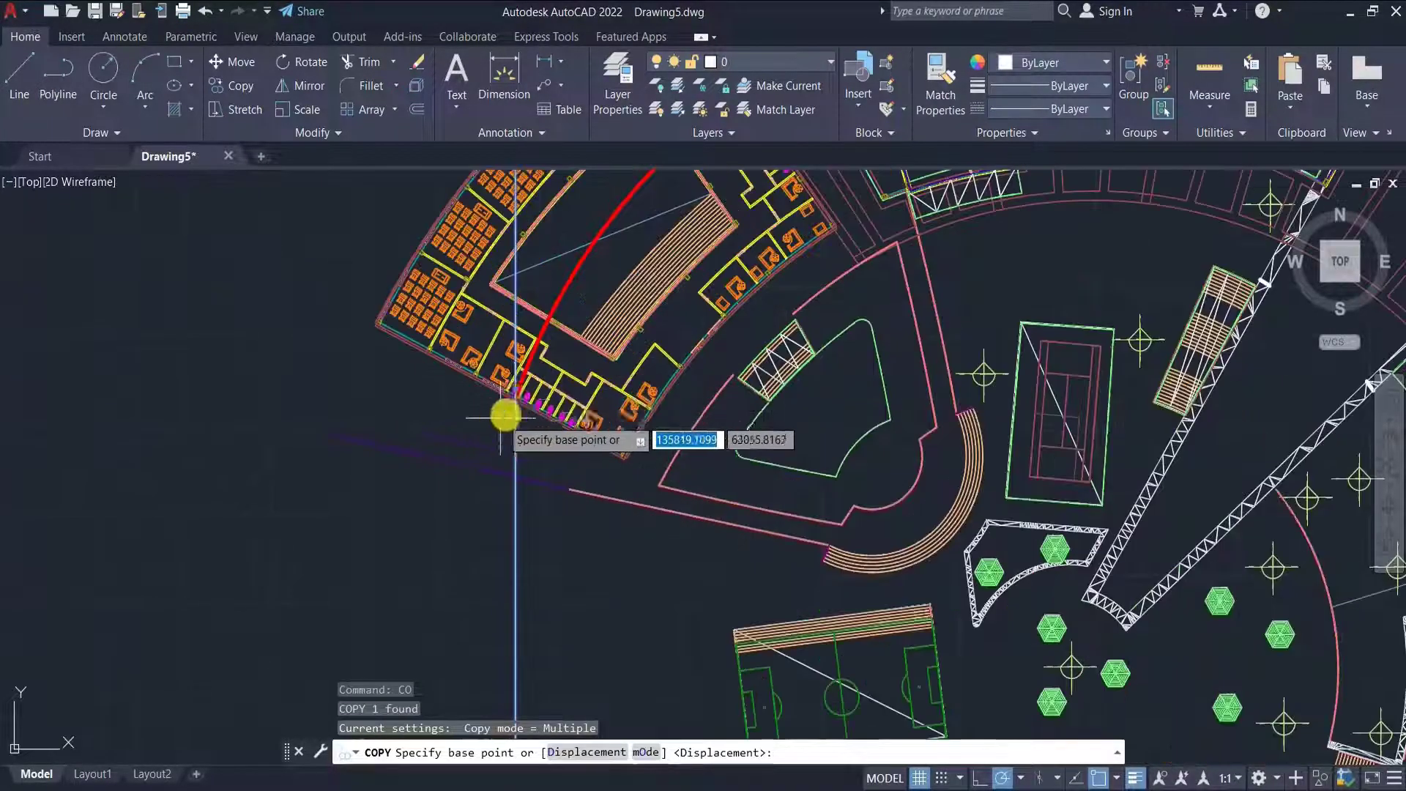
left_click(514, 396)
scroll(498, 440, "down", 3)
scroll(486, 417, "up", 3)
scroll(486, 439, "down", 2)
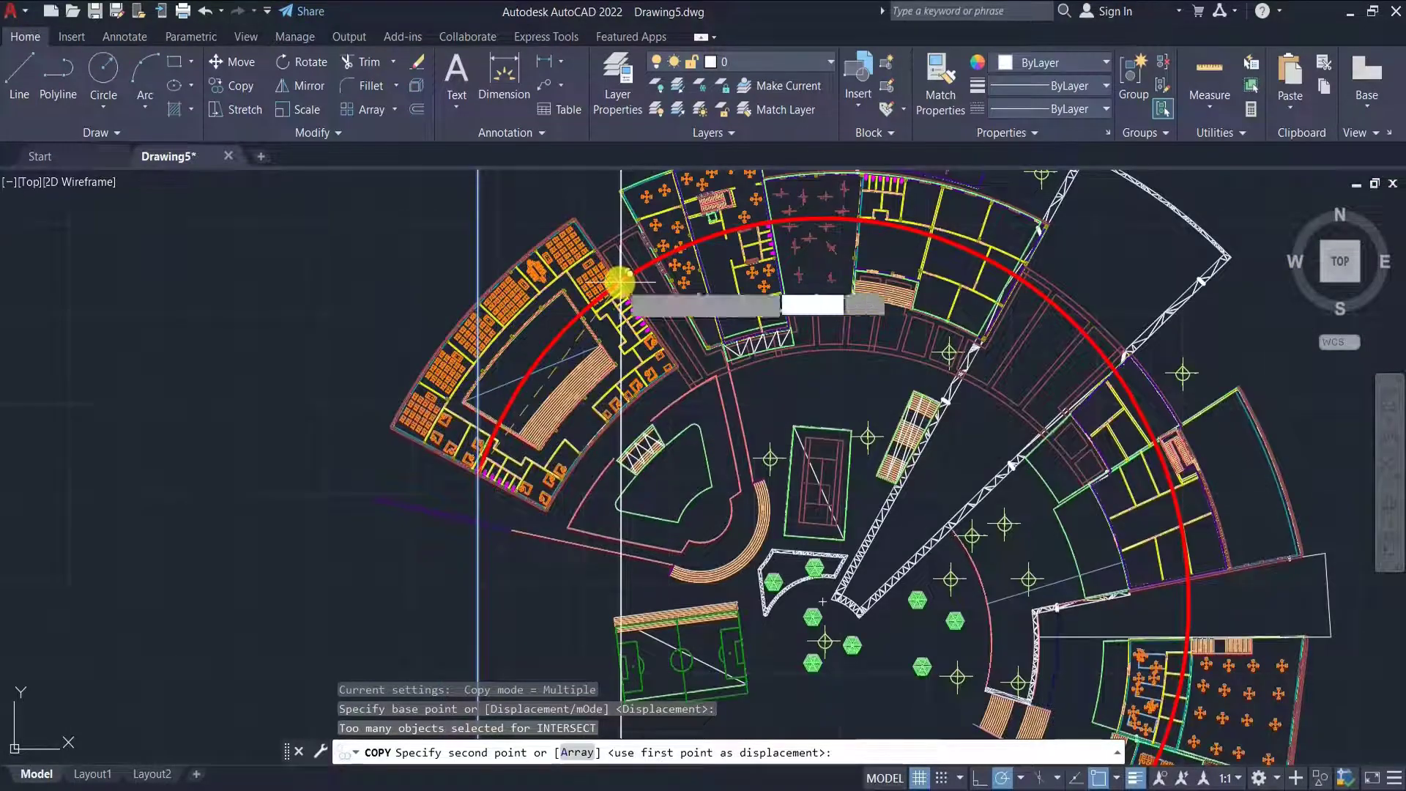
left_click(659, 268)
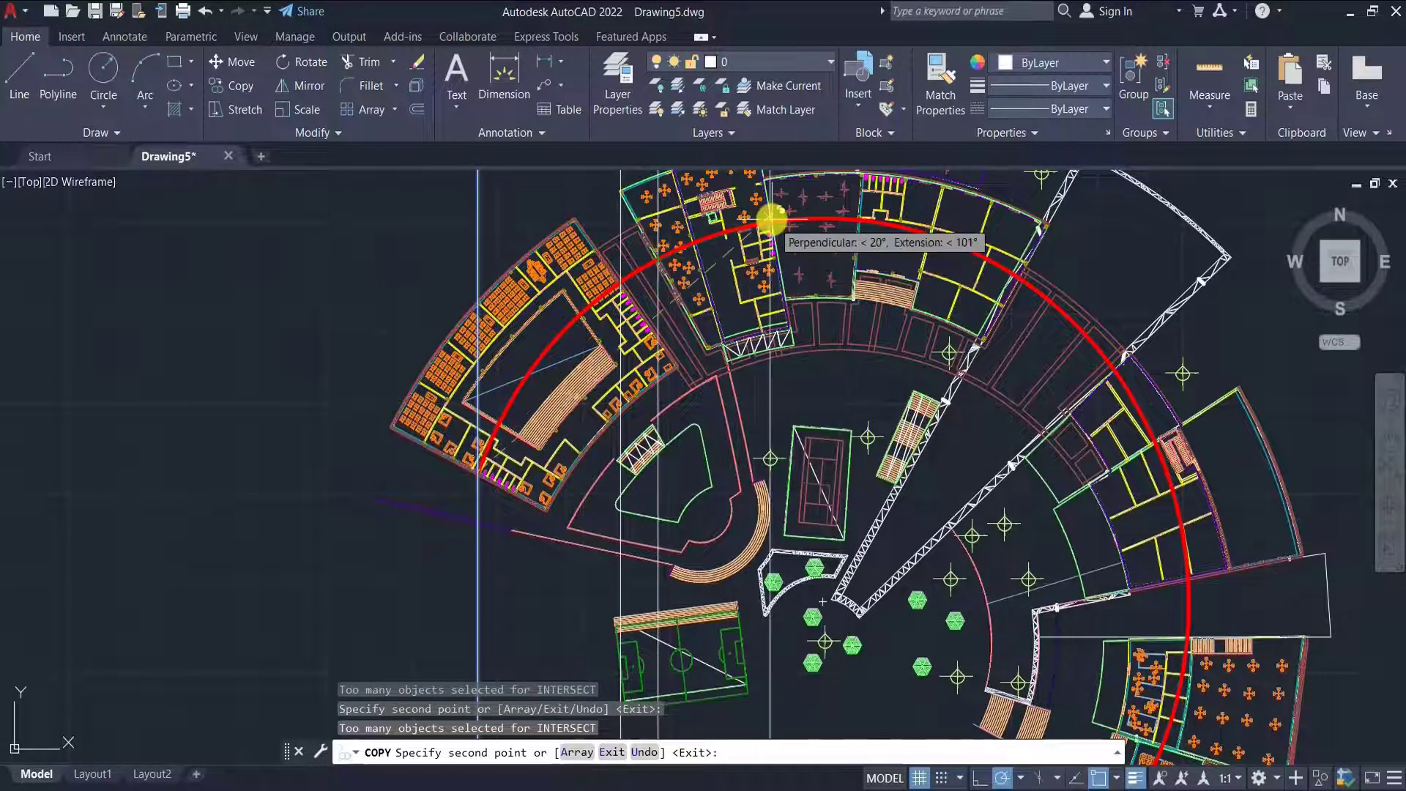
- Copy the construction line to the next four wall crossings along the upper part of the red arc
left_click(770, 218)
left_click(859, 220)
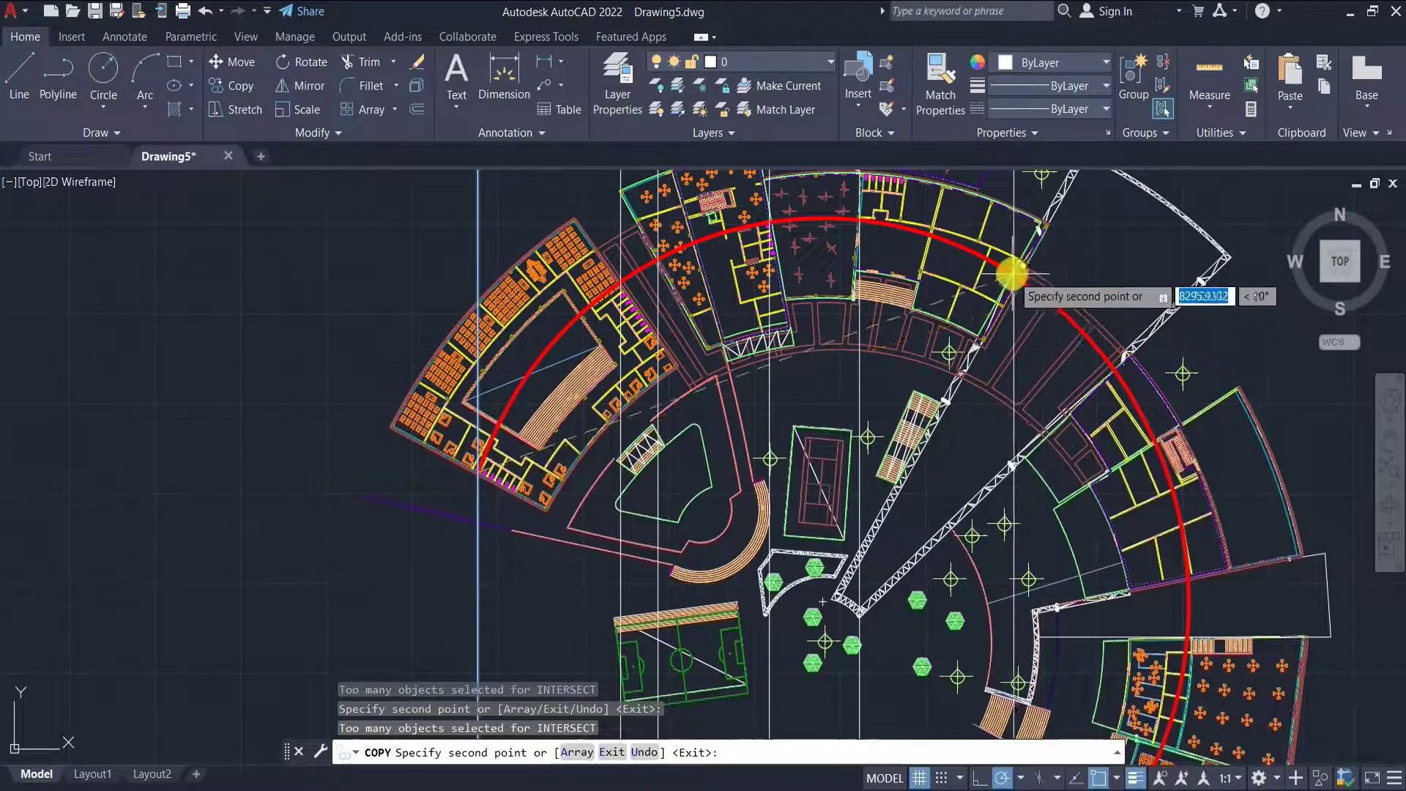
left_click(933, 235)
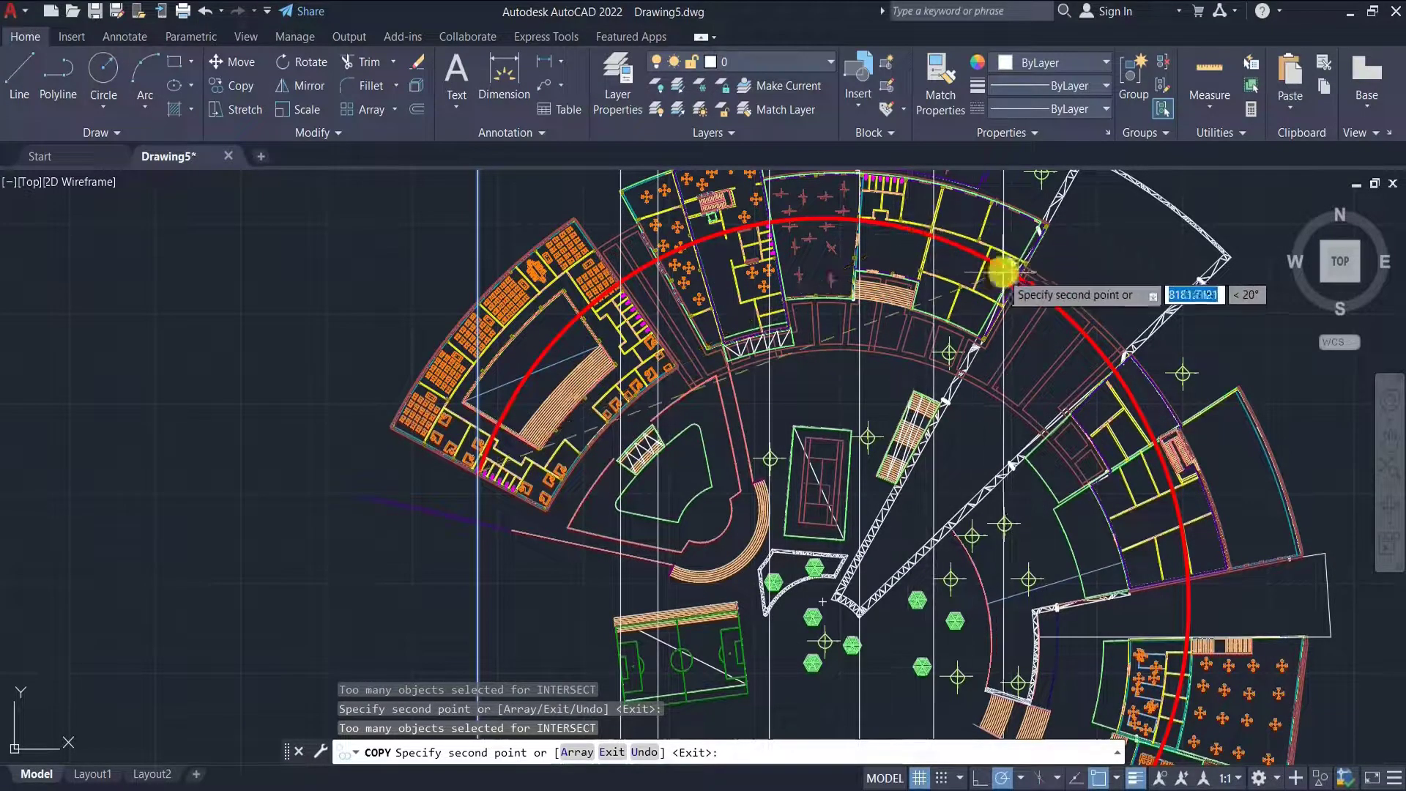
left_click(1015, 272)
- Copy the construction line to the two remaining crossings, where the red arc enters the eastern wing and meets its inner wall
scroll(1017, 307, "down", 4)
scroll(1032, 366, "up", 2)
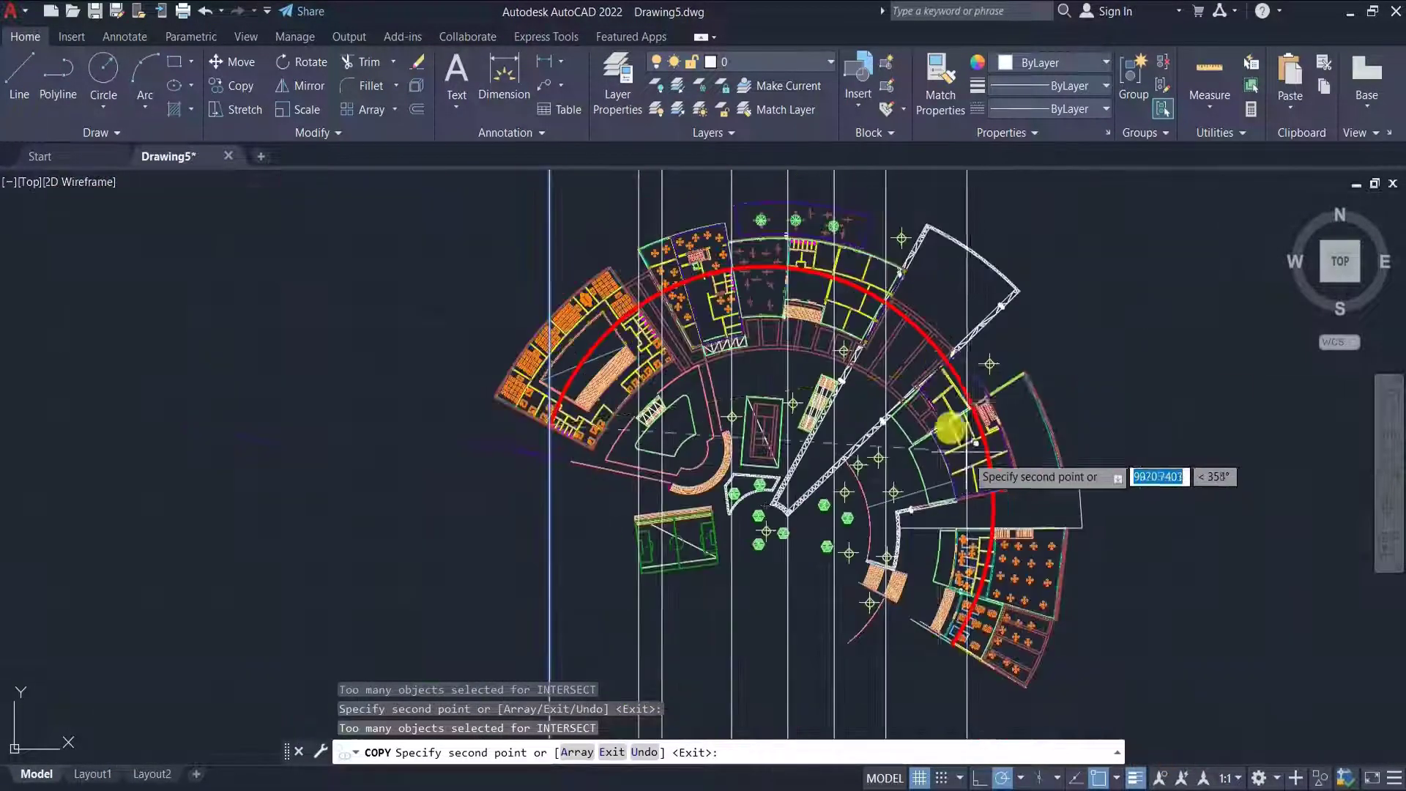
scroll(944, 362, "up", 2)
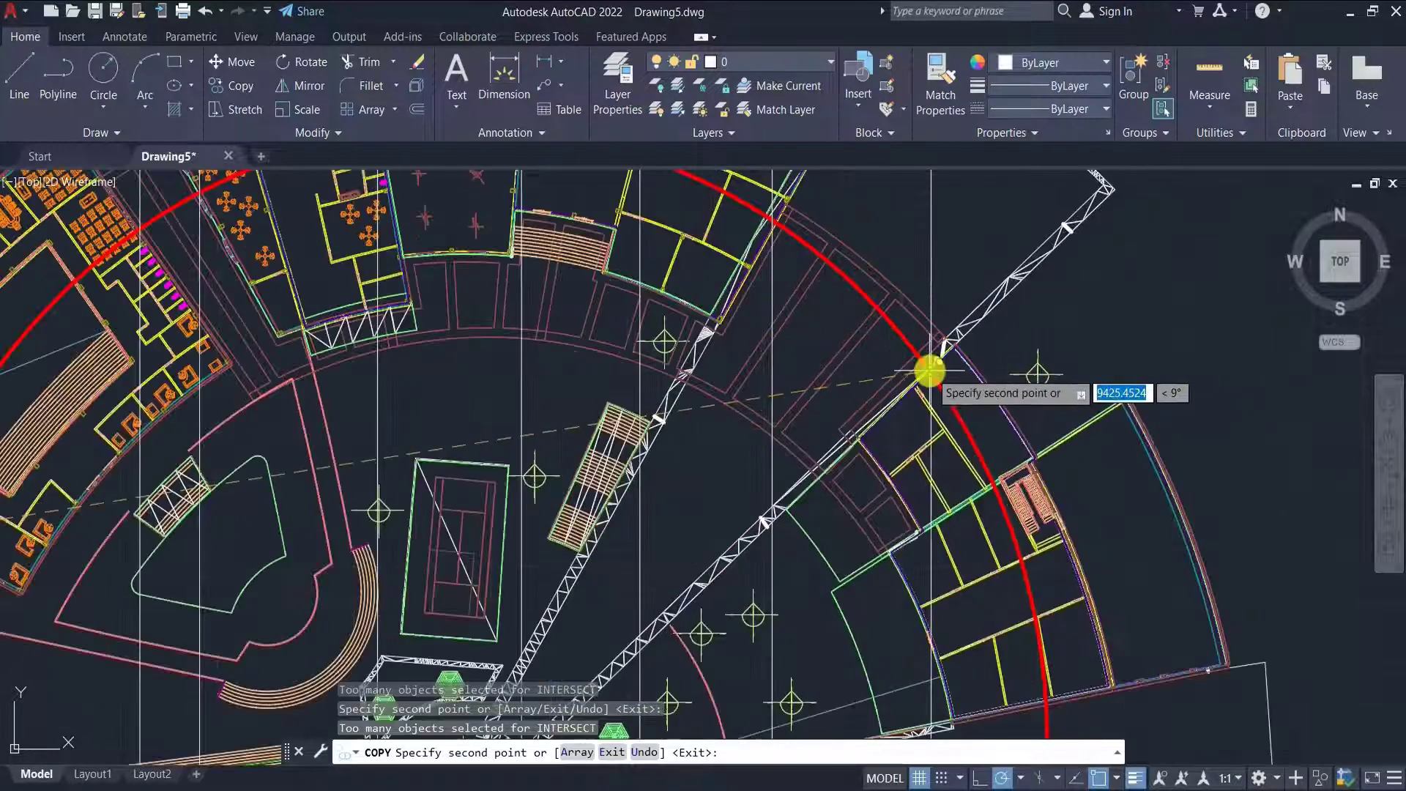
scroll(930, 367, "down", 2)
scroll(938, 408, "up", 3)
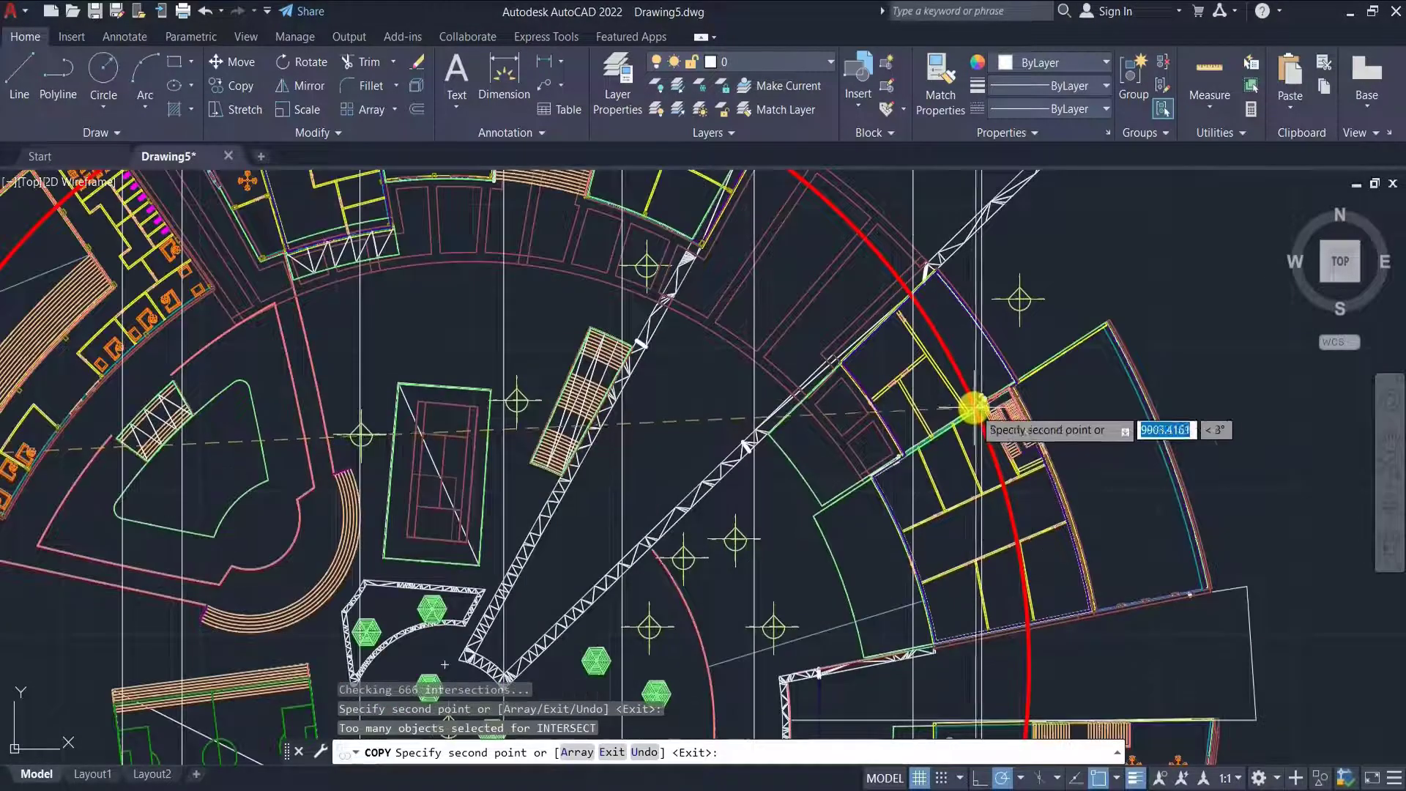
scroll(972, 408, "down", 5)
key("Escape")
- Draw a horizontal ground line about 18,000 units long below the plan, crossing all the construction lines
type("l")
key("Return")
left_click(410, 624)
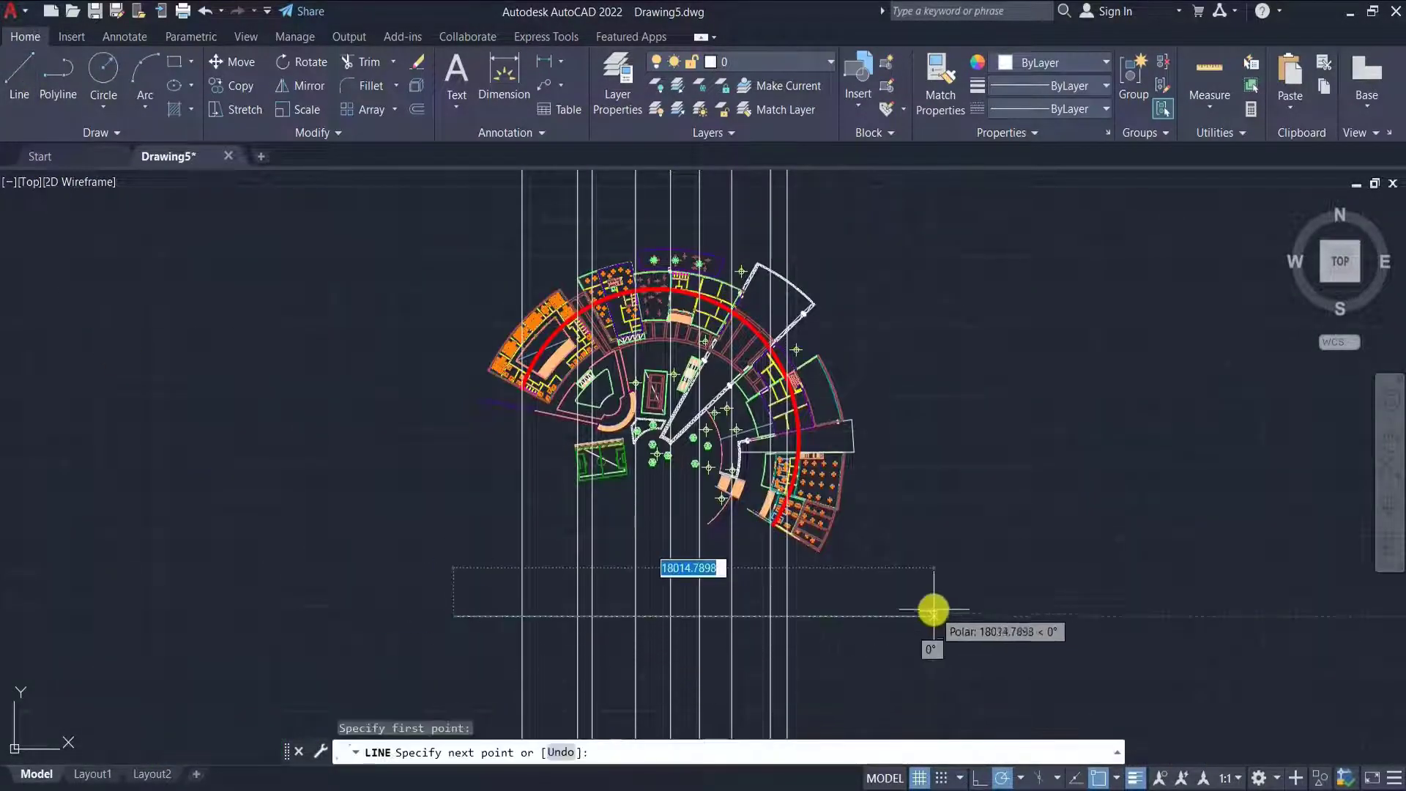
left_click(935, 615)
key("Escape")
- Draw a 400-unit-high polyline outline on the ground line between the first and second construction lines
scroll(502, 619, "up", 3)
scroll(608, 571, "down", 3)
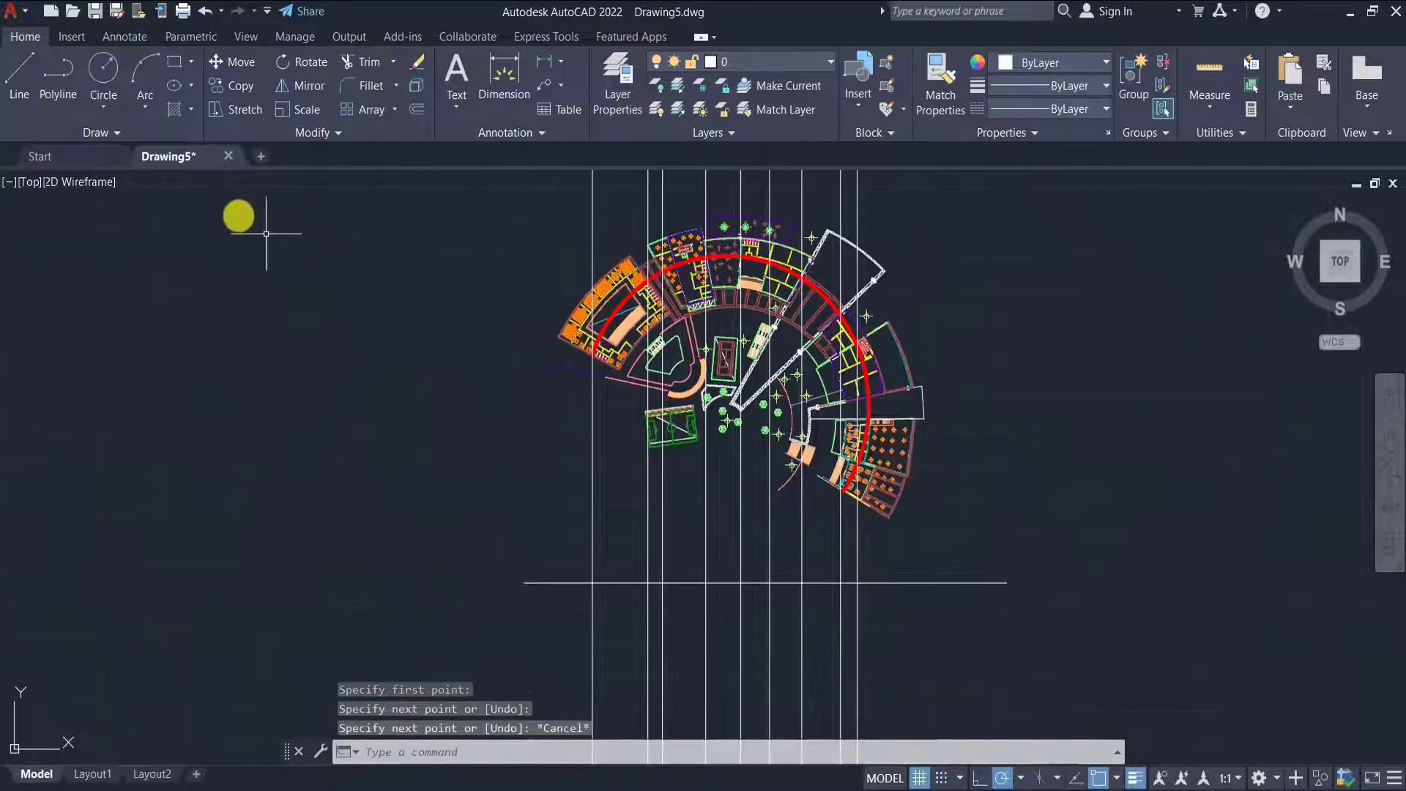
left_click(52, 95)
scroll(541, 560, "up", 3)
scroll(575, 465, "down", 3)
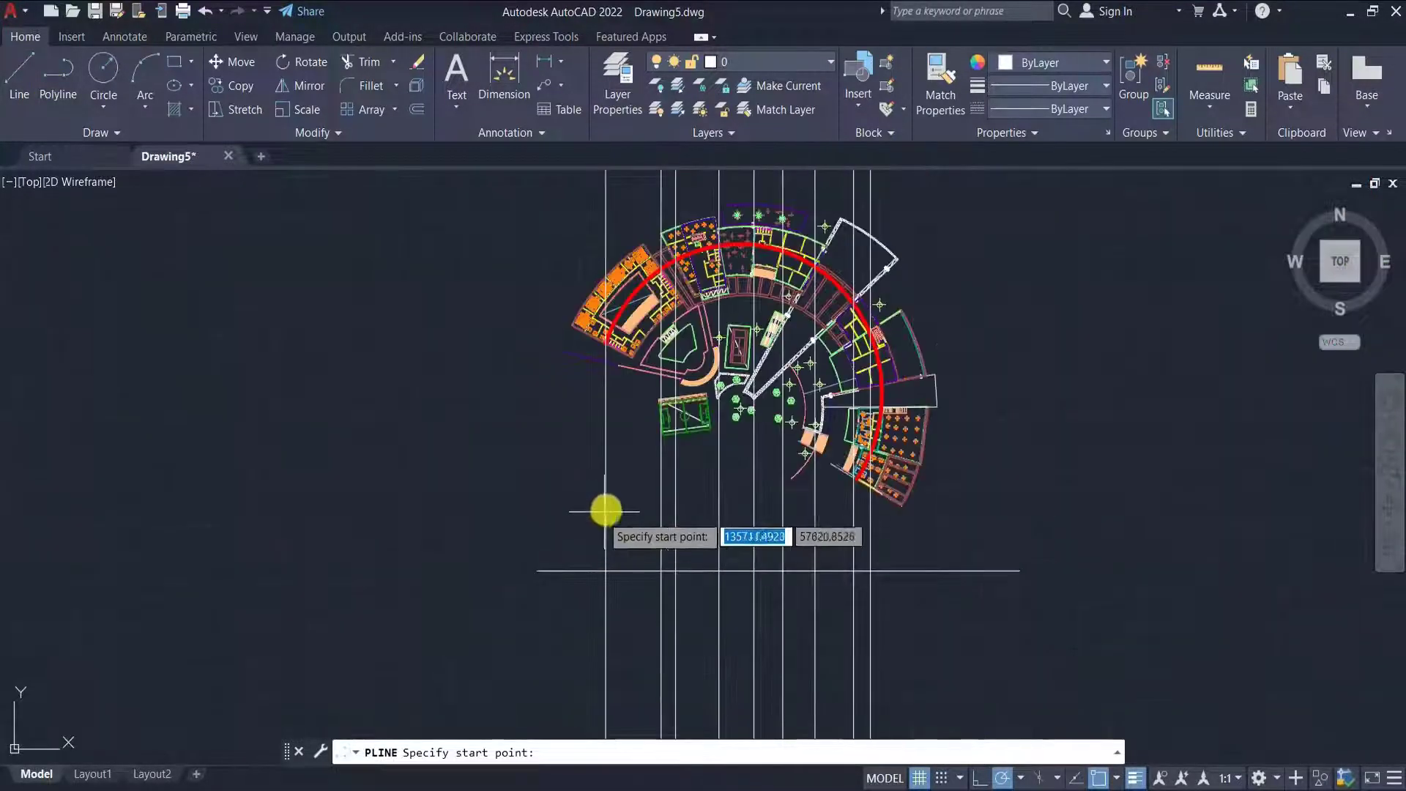
scroll(602, 561, "up", 2)
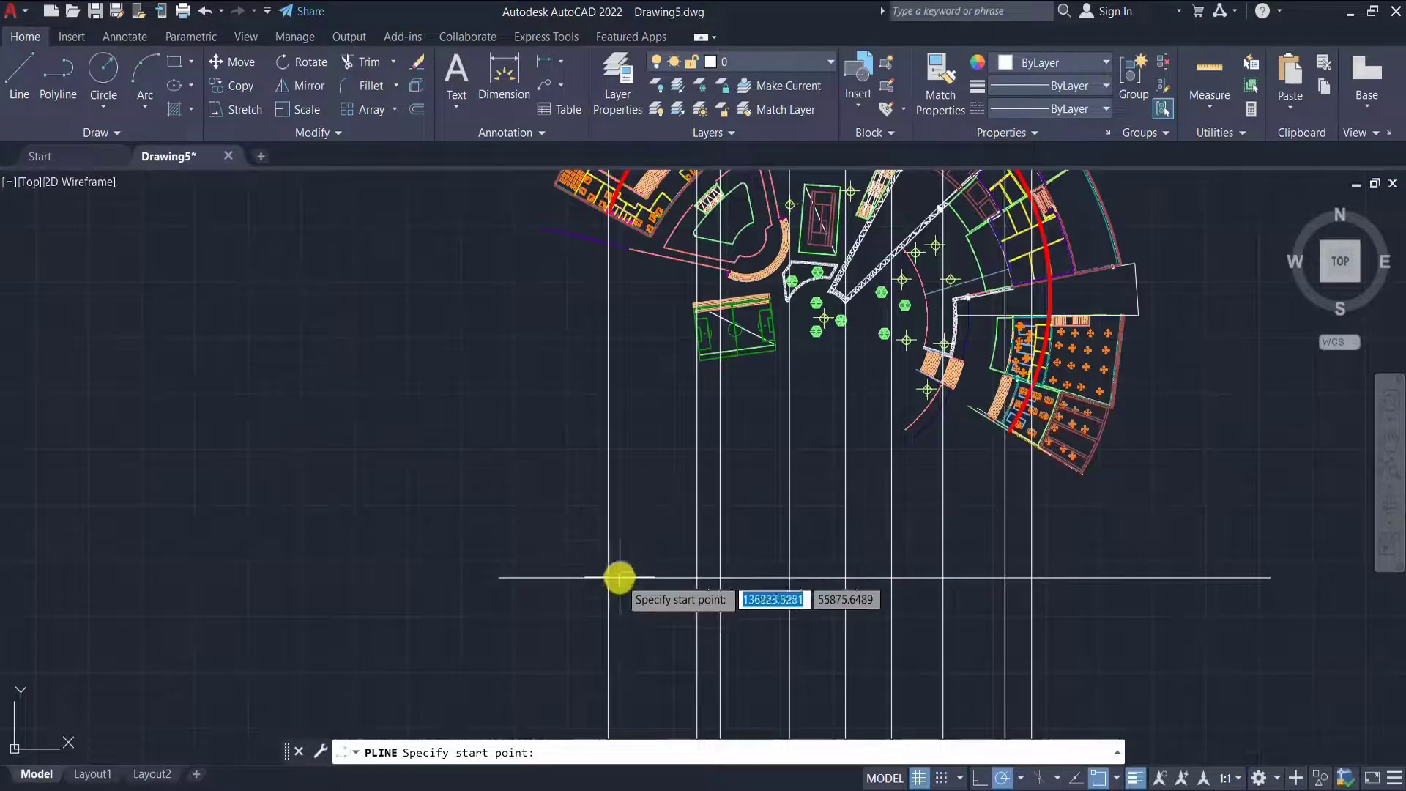
scroll(619, 512, "down", 2)
scroll(622, 540, "up", 2)
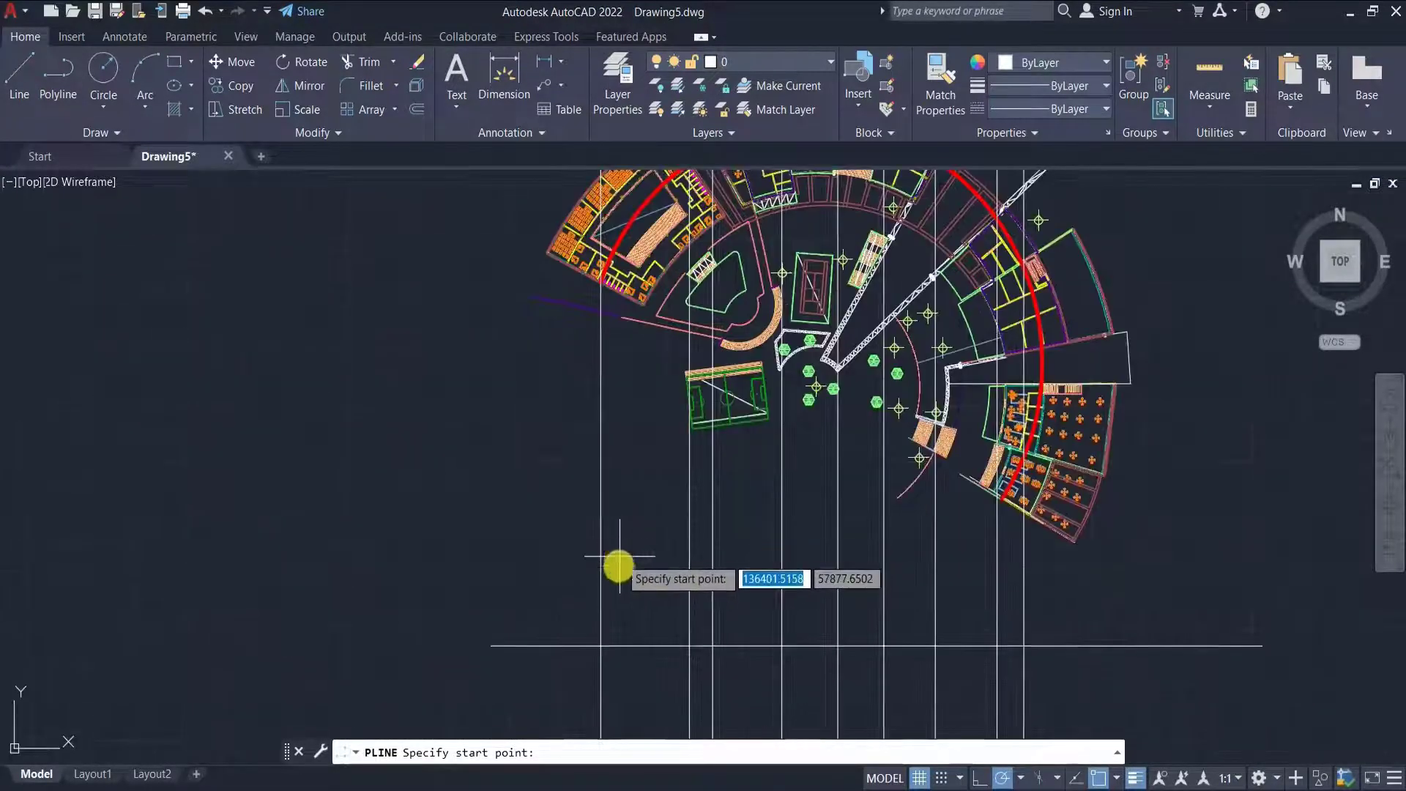
scroll(611, 586, "down", 2)
left_click(607, 620)
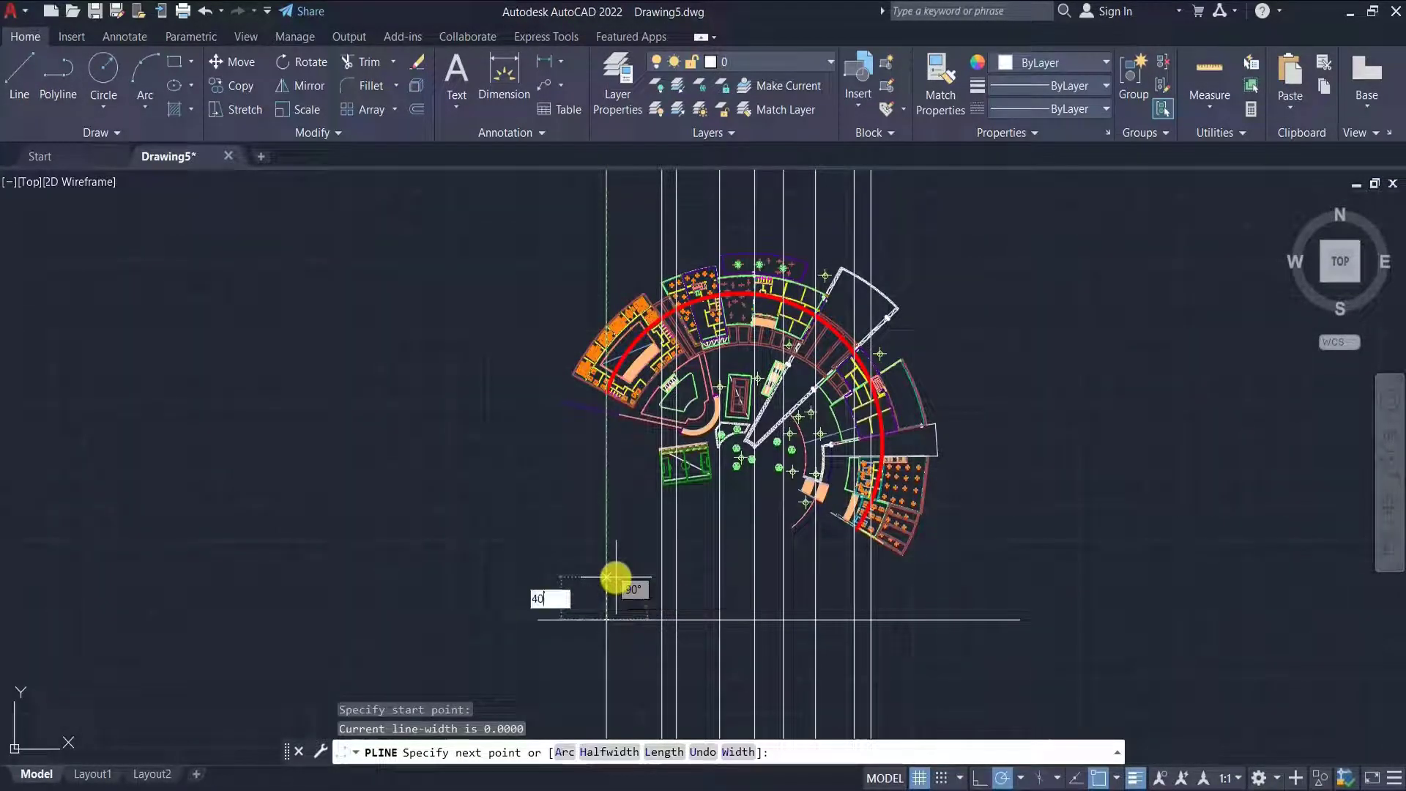
key("Return")
scroll(681, 584, "up", 4)
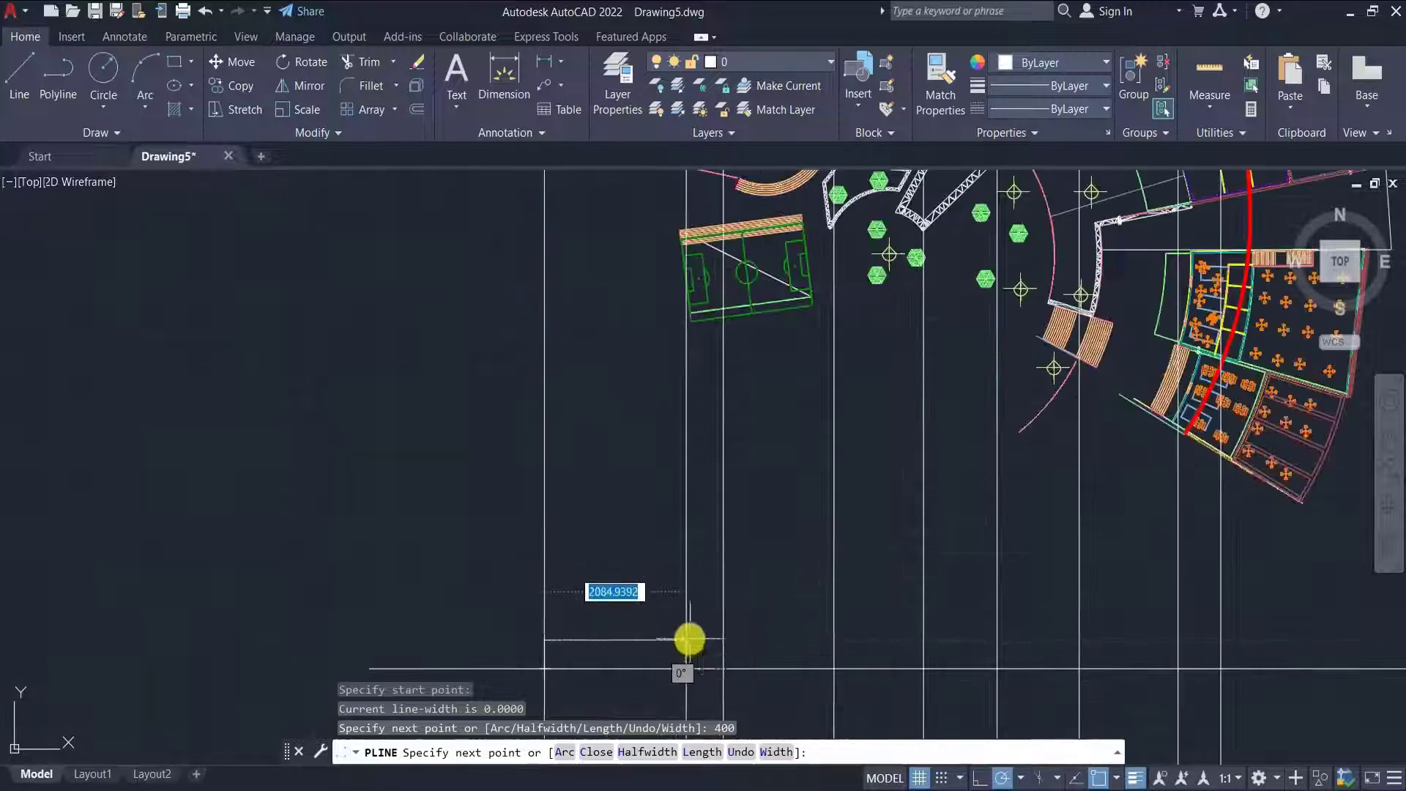
left_click(688, 639)
key("Escape")
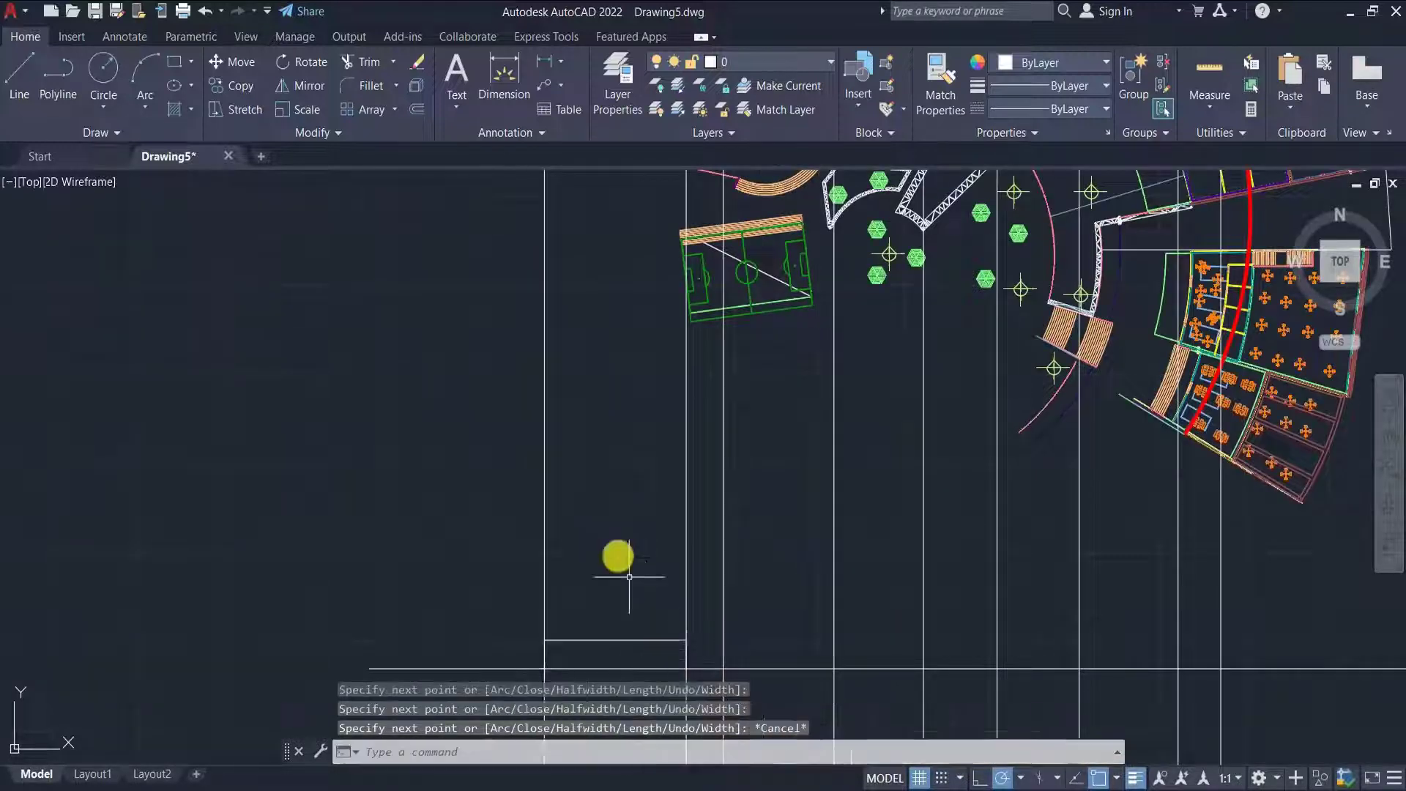
- Change the color of the first block outline to Cyan
scroll(619, 556, "down", 3)
scroll(635, 569, "up", 2)
left_click(612, 598)
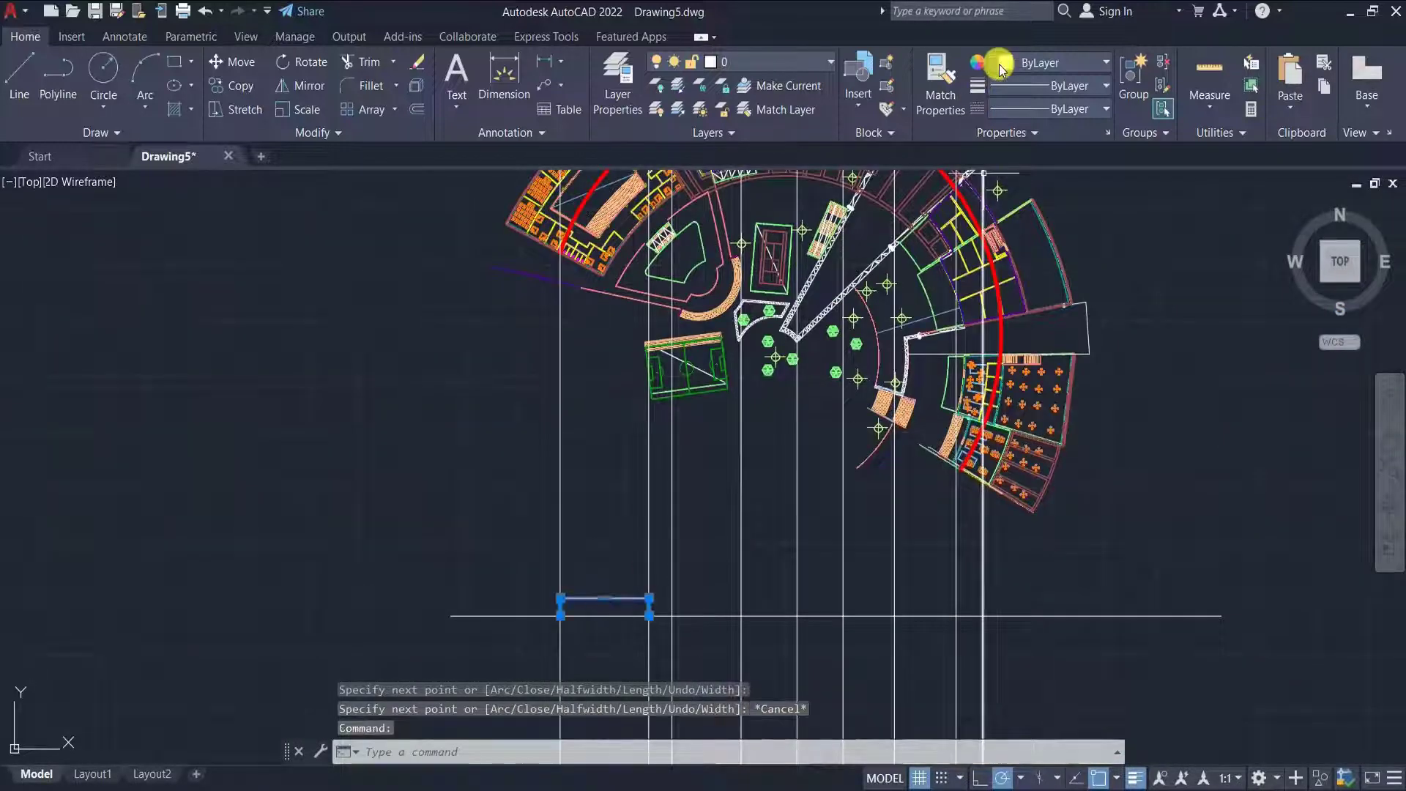
left_click(1000, 64)
left_click(1054, 146)
key("Escape")
scroll(581, 626, "down", 3)
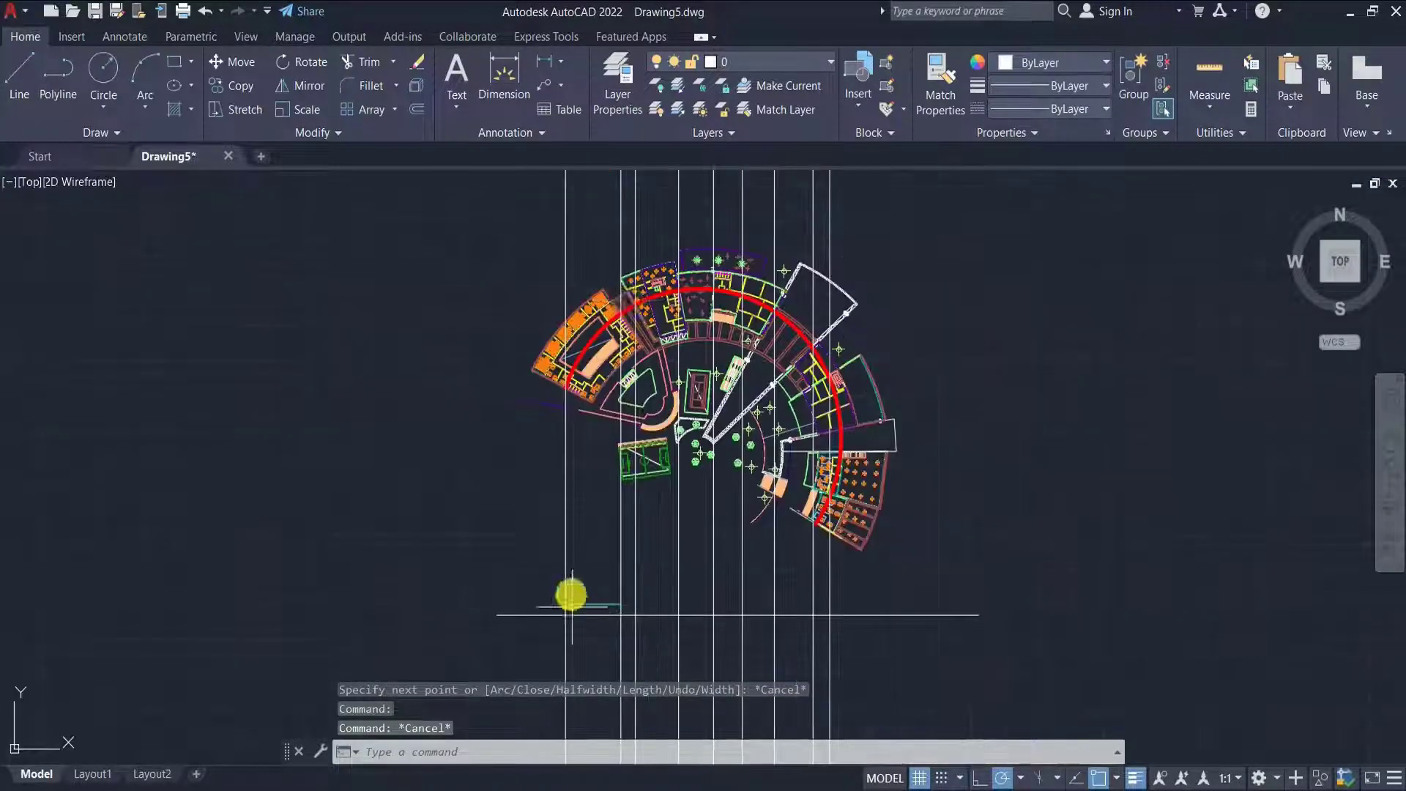
- Draw a 300-unit-high polyline outline on the ground line between the third and fourth construction lines
scroll(571, 370, "up", 3)
scroll(568, 313, "down", 1)
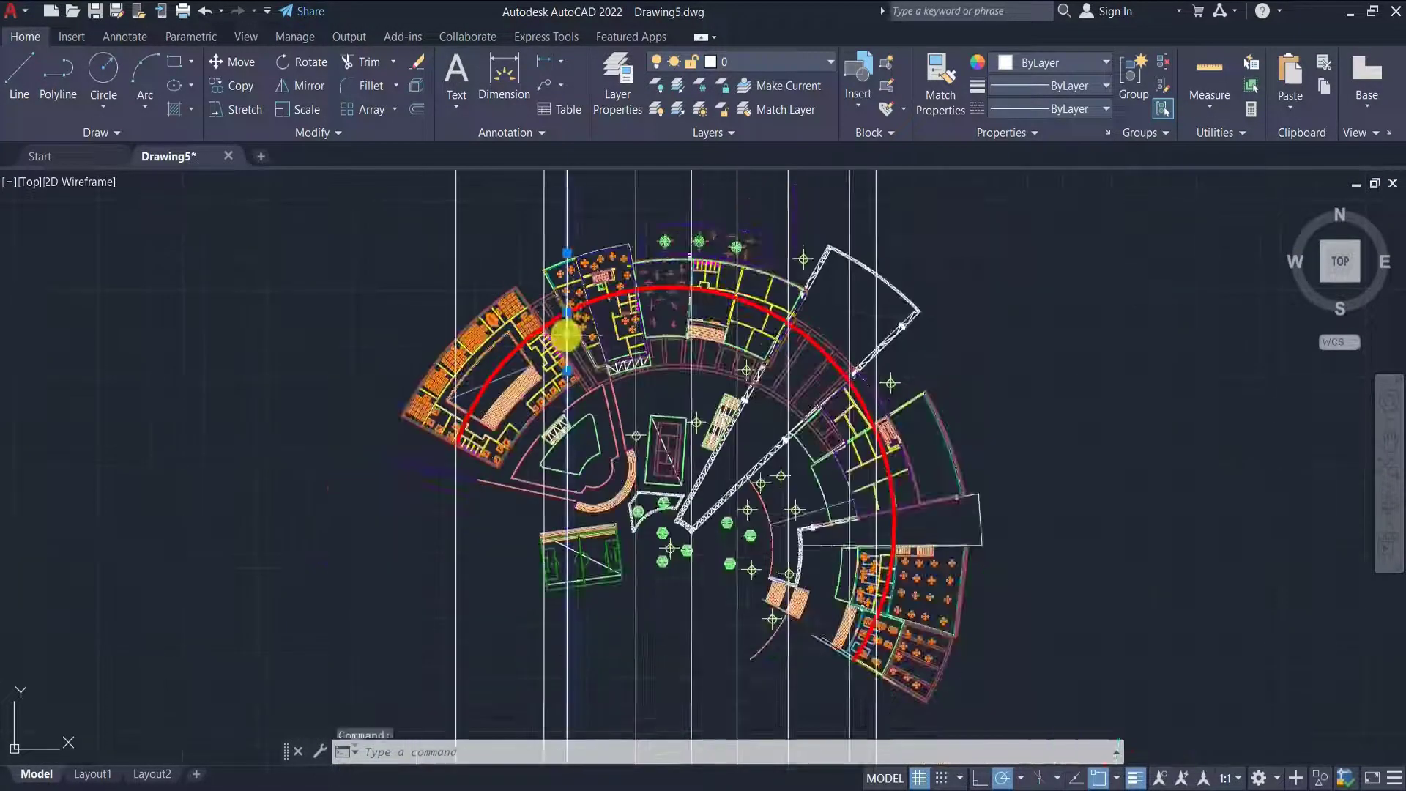
scroll(575, 311, "down", 3)
scroll(590, 517, "up", 5)
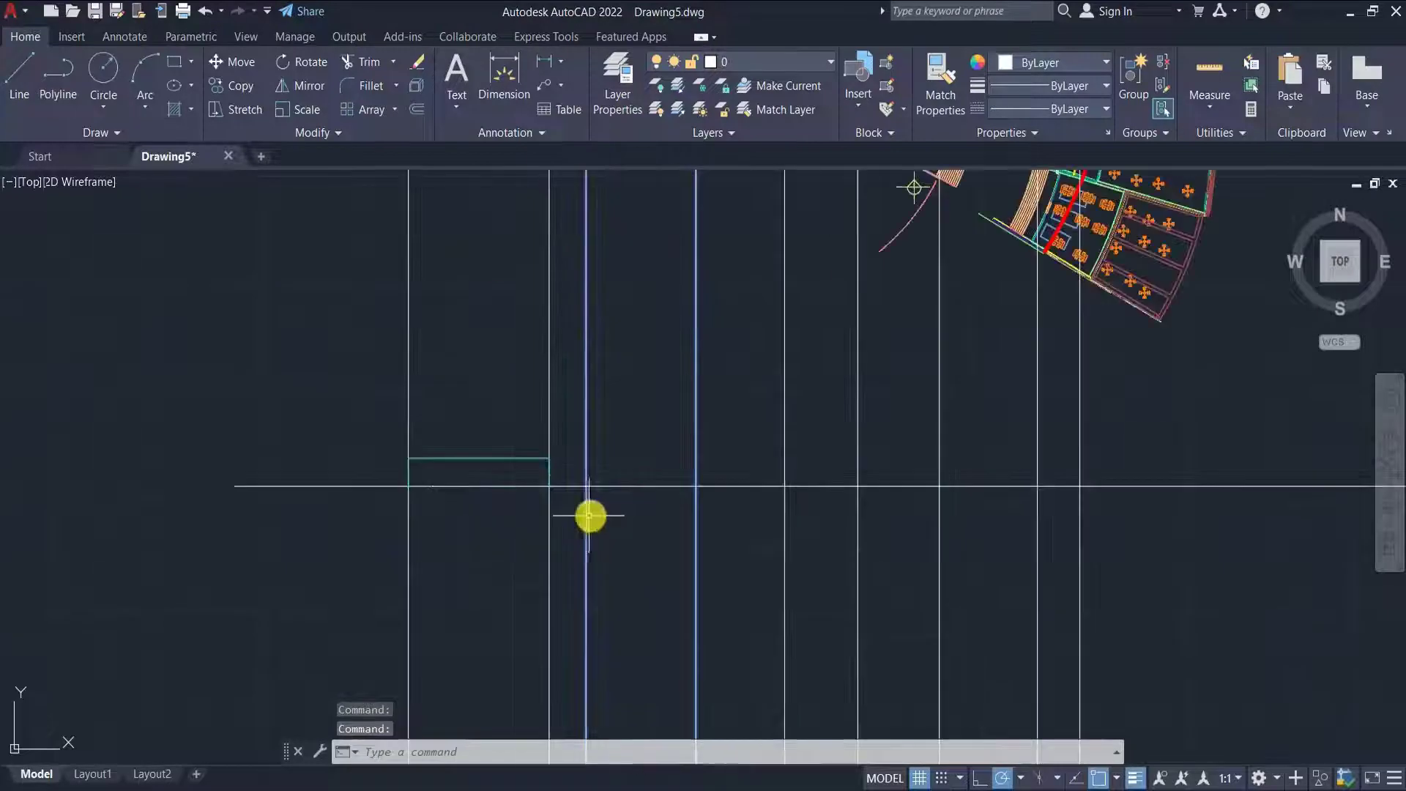
left_click(64, 97)
scroll(644, 432, "up", 2)
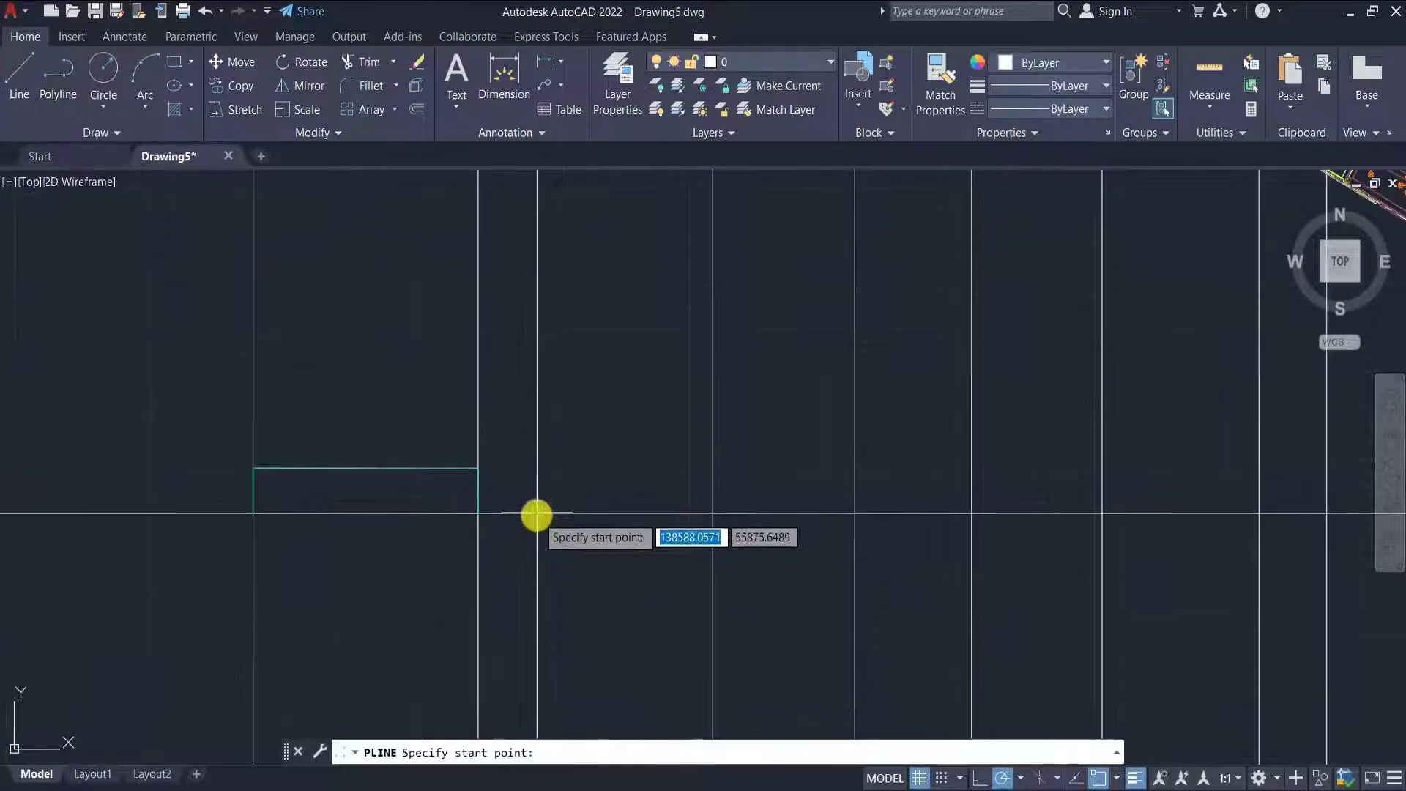
left_click(536, 513)
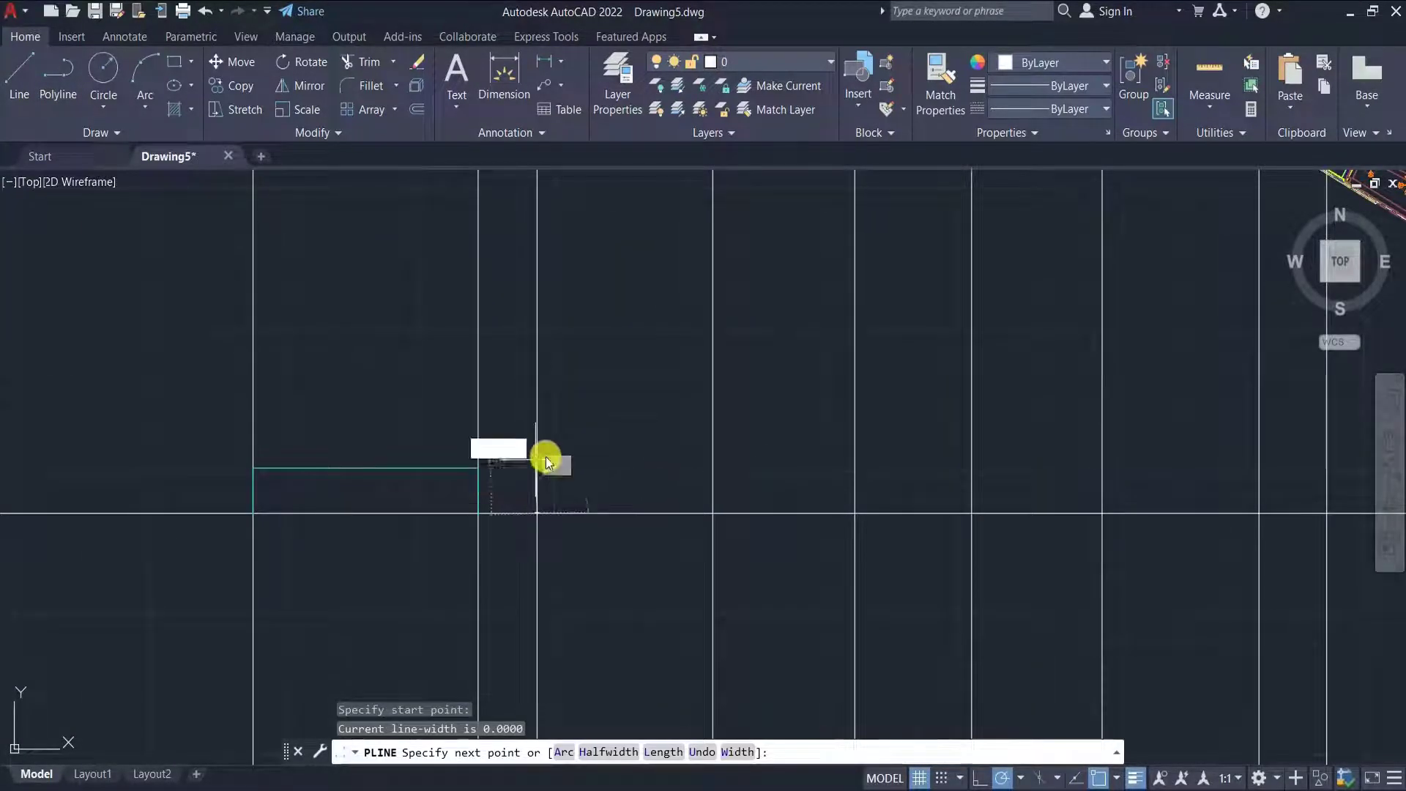
key("Return")
scroll(698, 471, "up", 2)
left_click(750, 500)
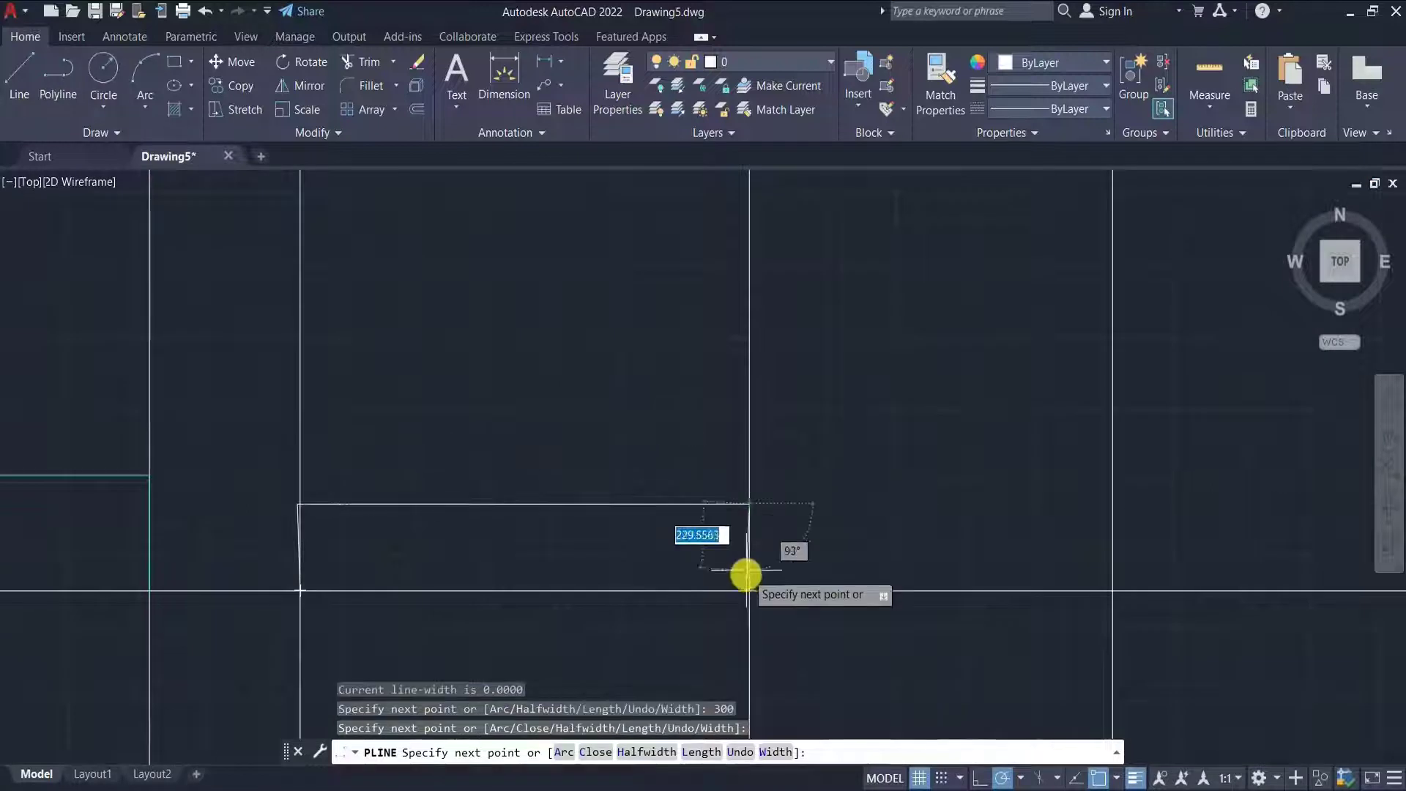
key("Escape")
- Stretch the second outline's upper-left vertex onto the third construction line to square its side
scroll(299, 517, "up", 2)
left_click(393, 497)
scroll(246, 510, "up", 6)
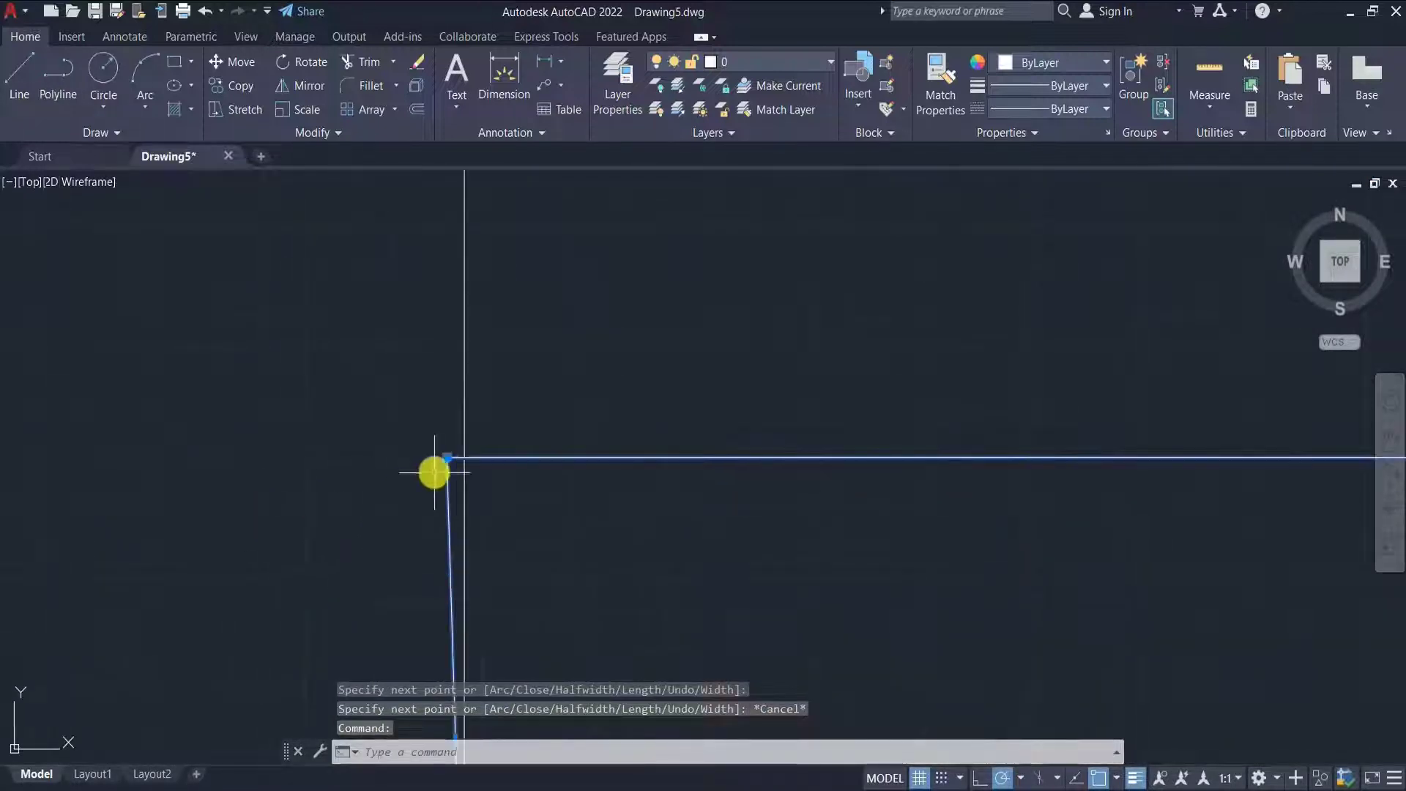
left_click(447, 458)
key("Escape")
scroll(464, 403, "down", 5)
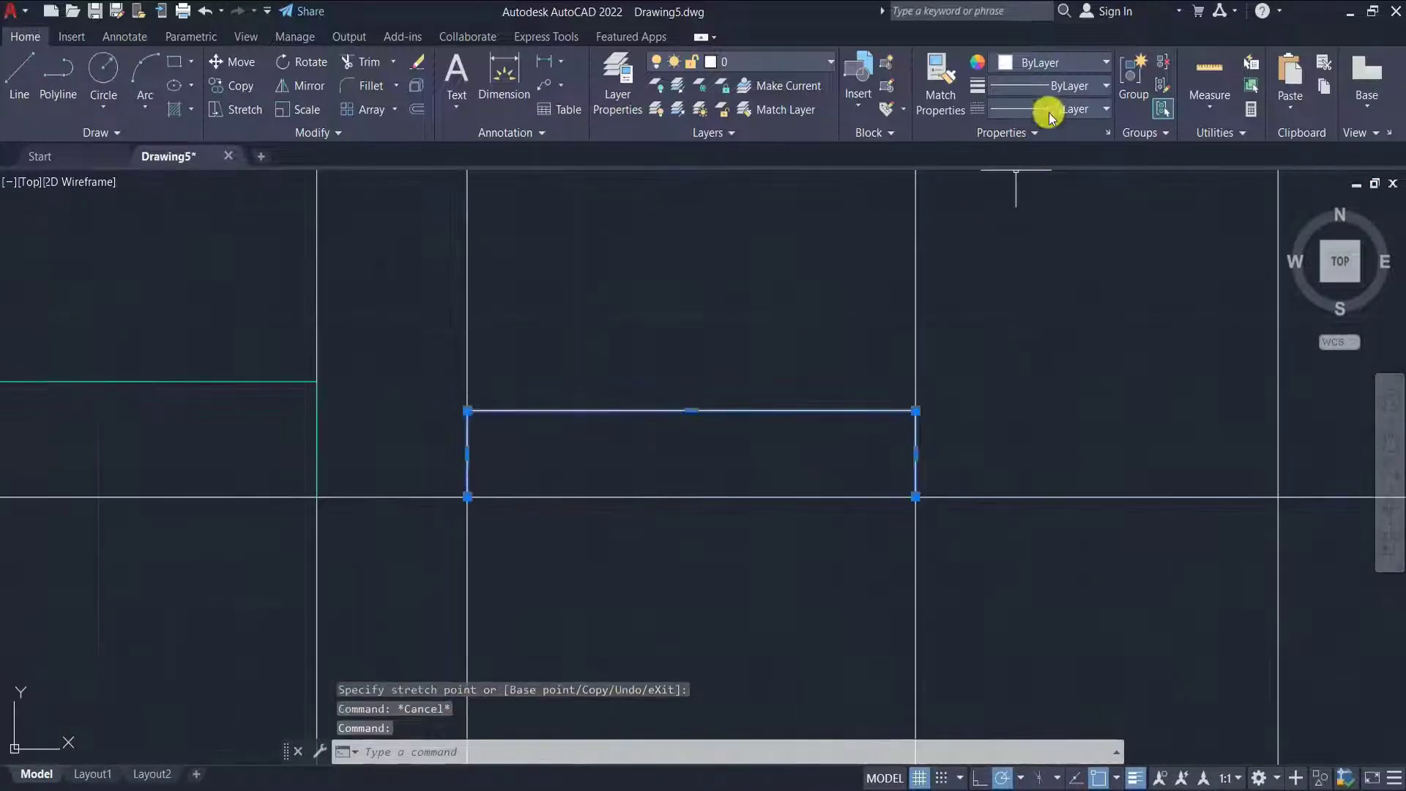
- Color the second block outline Cyan and make Cyan the current drawing color
left_click(1030, 64)
key("Escape")
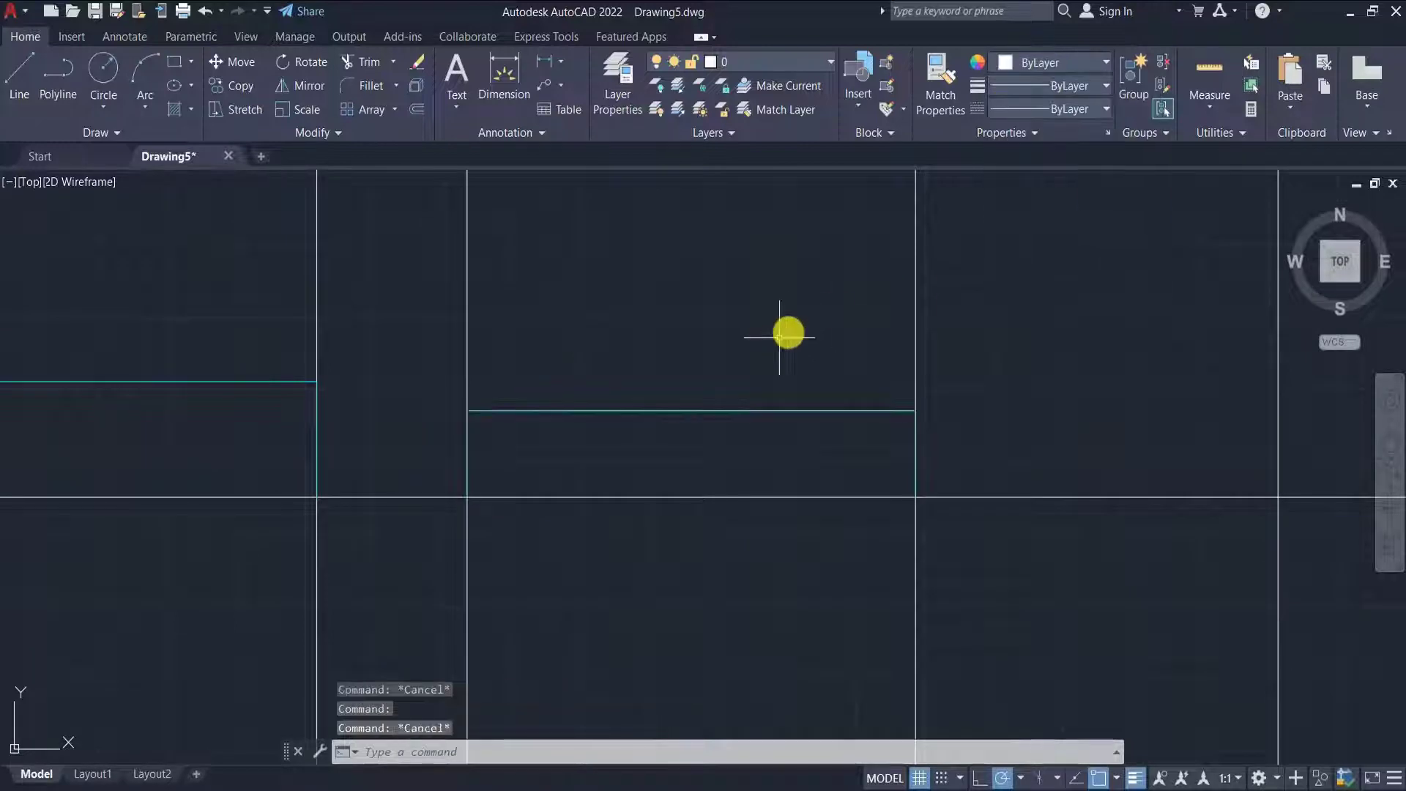
left_click(1036, 69)
left_click(1054, 257)
- Draw a 500-unit-high polyline outline on the ground line between the fourth and fifth construction lines
scroll(503, 465, "down", 6)
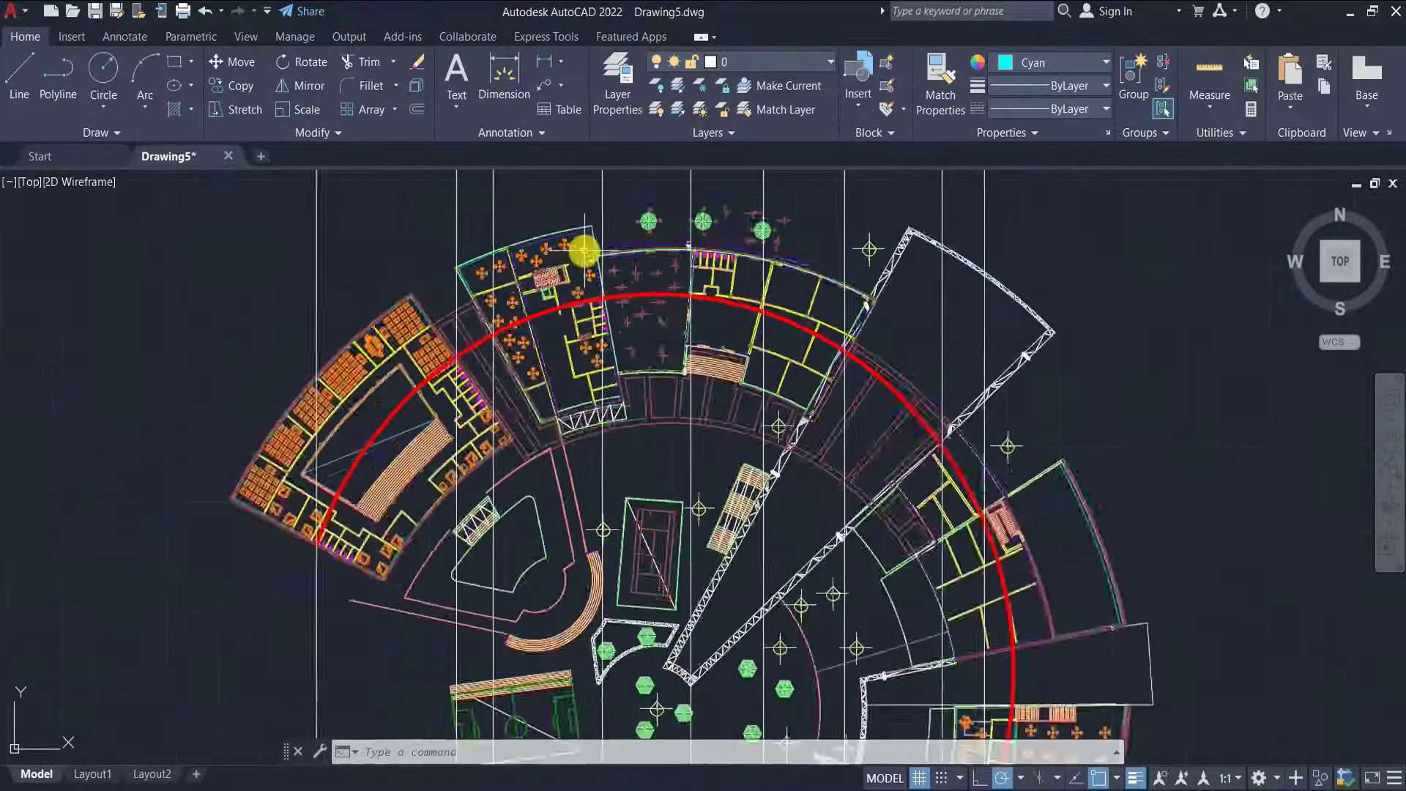
scroll(593, 249, "up", 2)
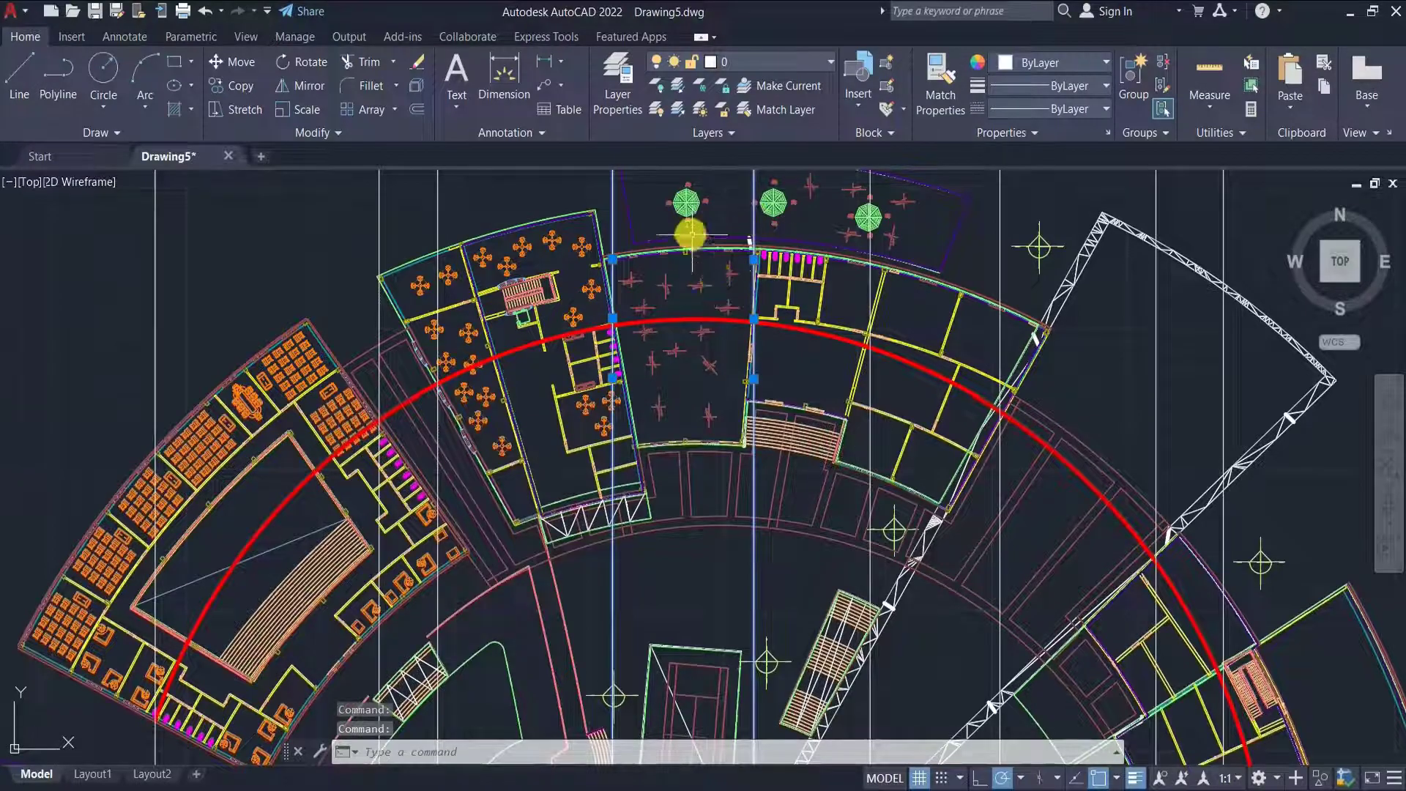
scroll(690, 234, "down", 3)
scroll(684, 288, "up", 3)
scroll(719, 242, "down", 4)
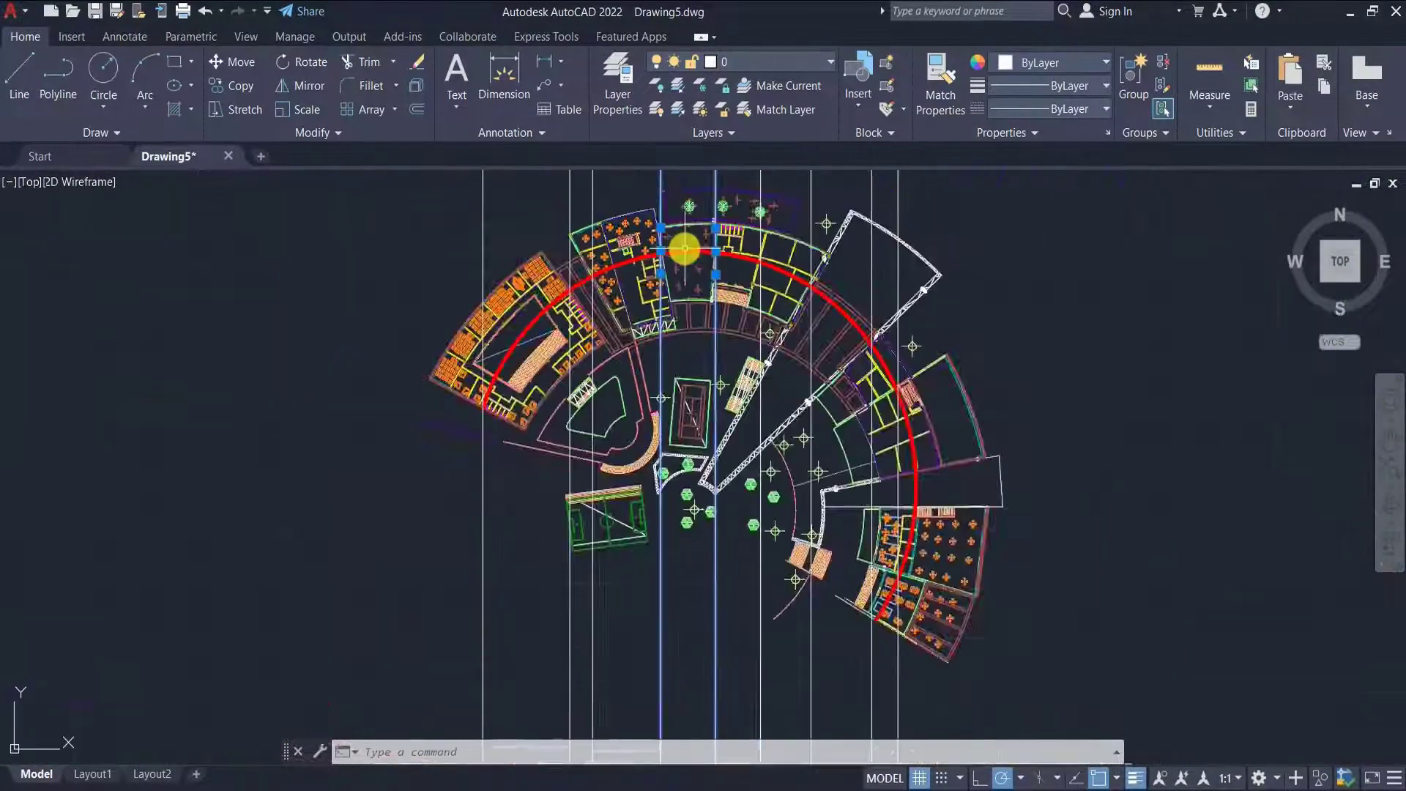
scroll(682, 247, "down", 3)
scroll(696, 446, "up", 8)
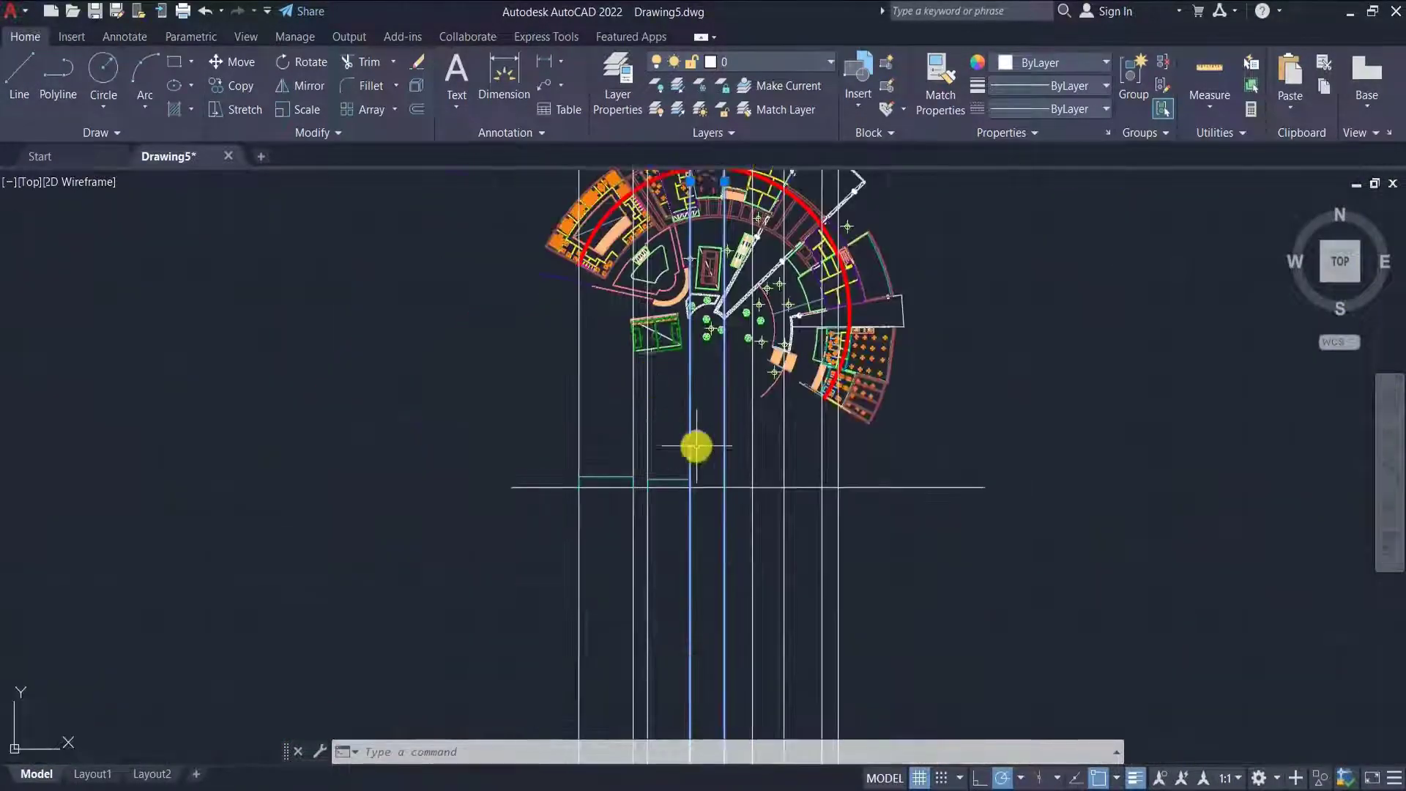
left_click(44, 103)
scroll(590, 637, "up", 3)
left_click(573, 642)
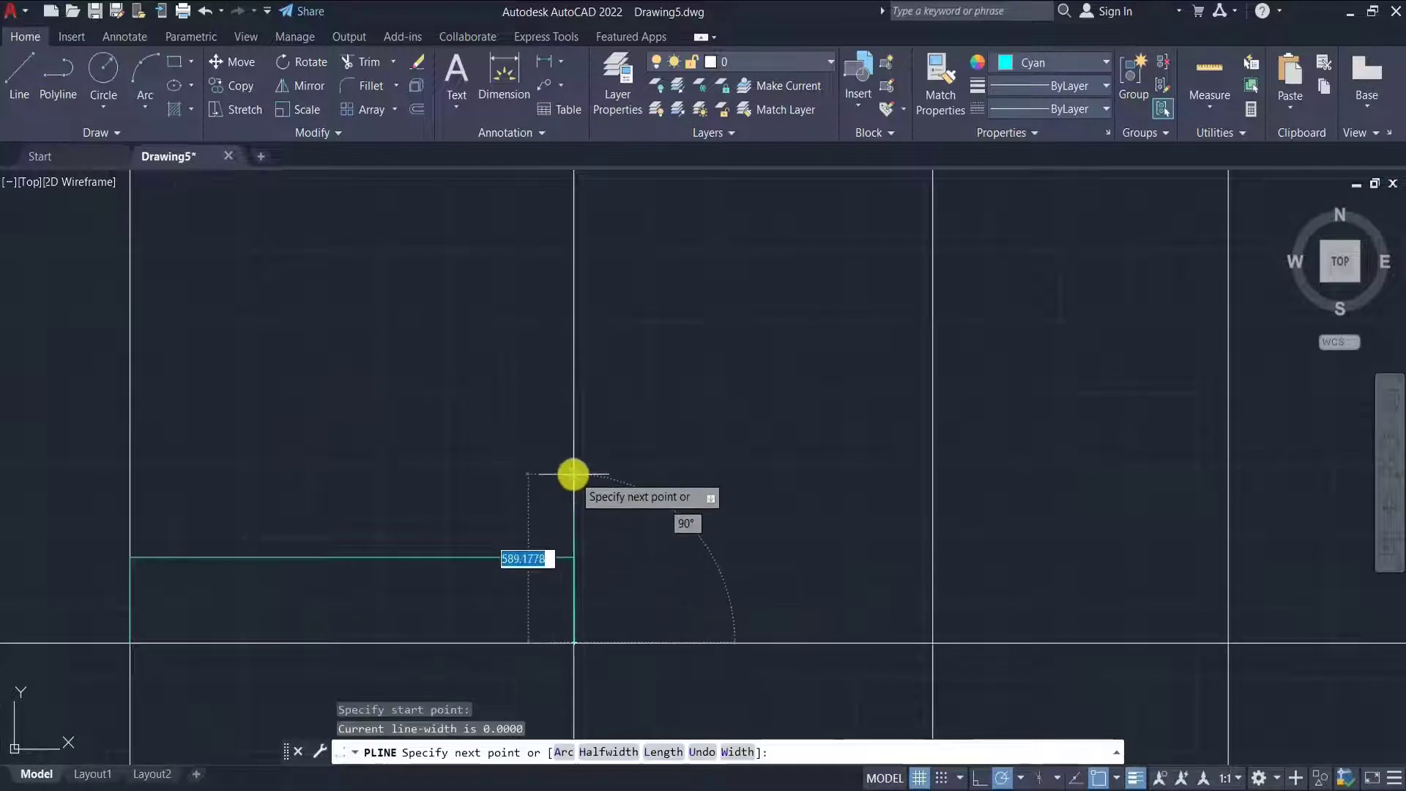
key("Return")
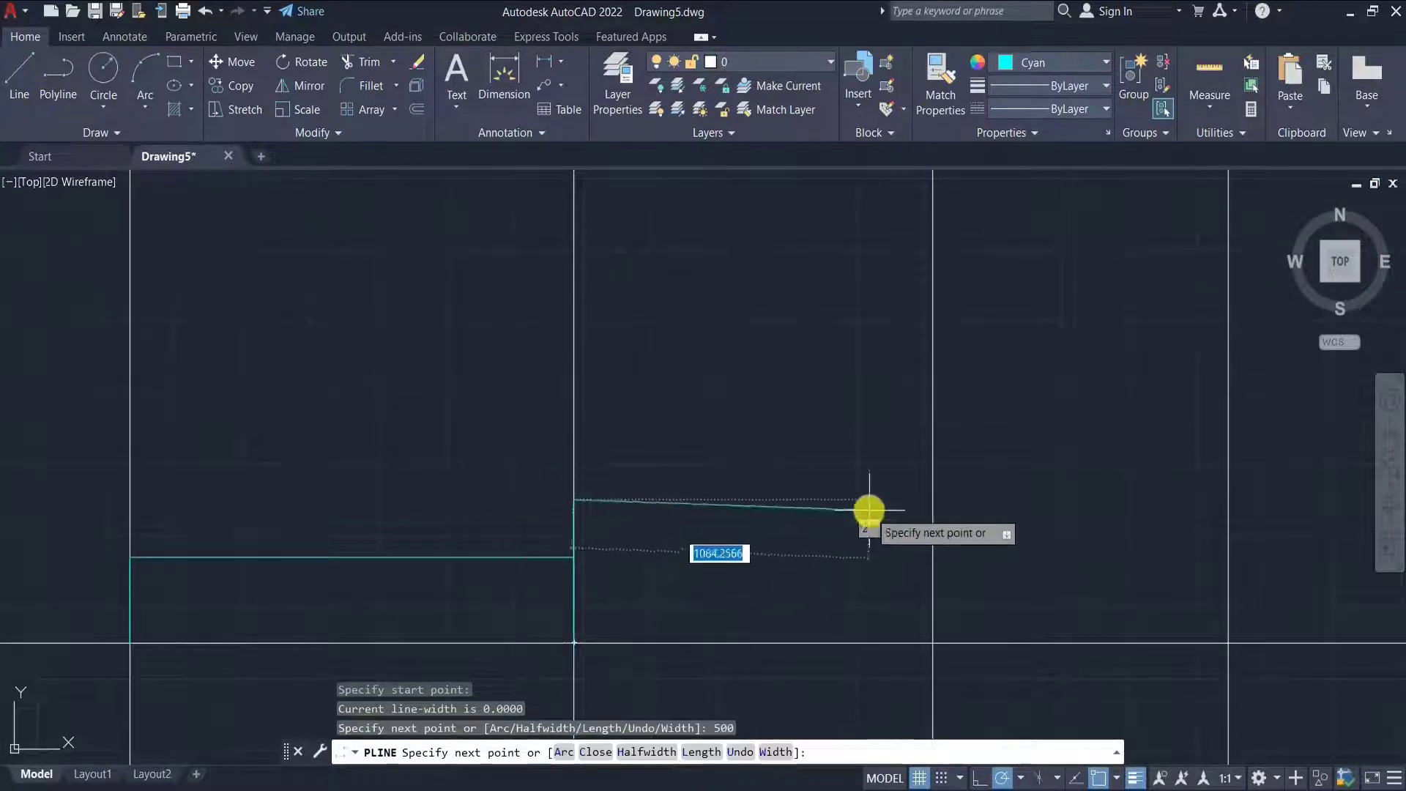
left_click(933, 500)
left_click(933, 642)
key("Escape")
- Draw the fourth block outline between the fifth and sixth construction lines, level with the third outline's top and closing down to the ground line
scroll(733, 641, "down", 6)
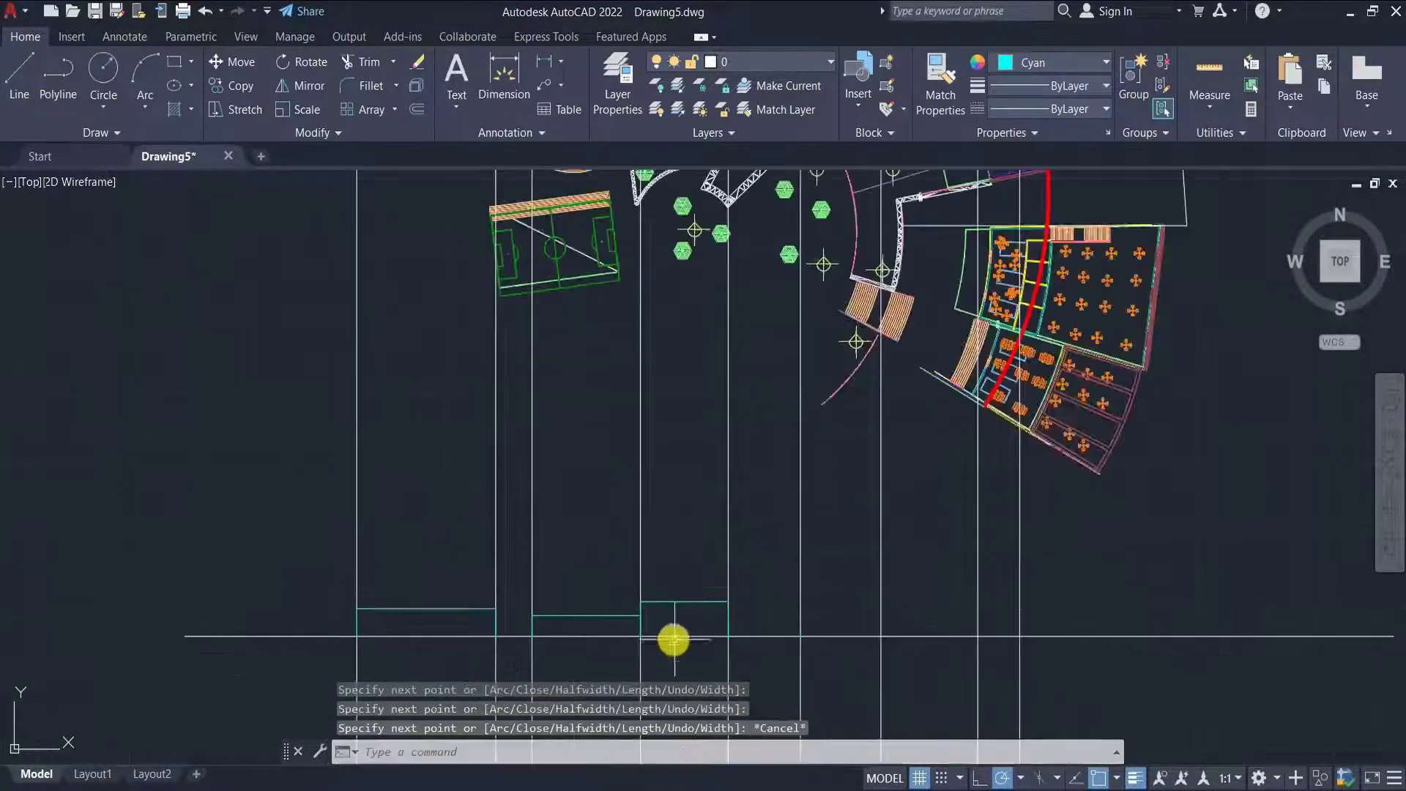
scroll(728, 494, "down", 3)
scroll(715, 477, "up", 6)
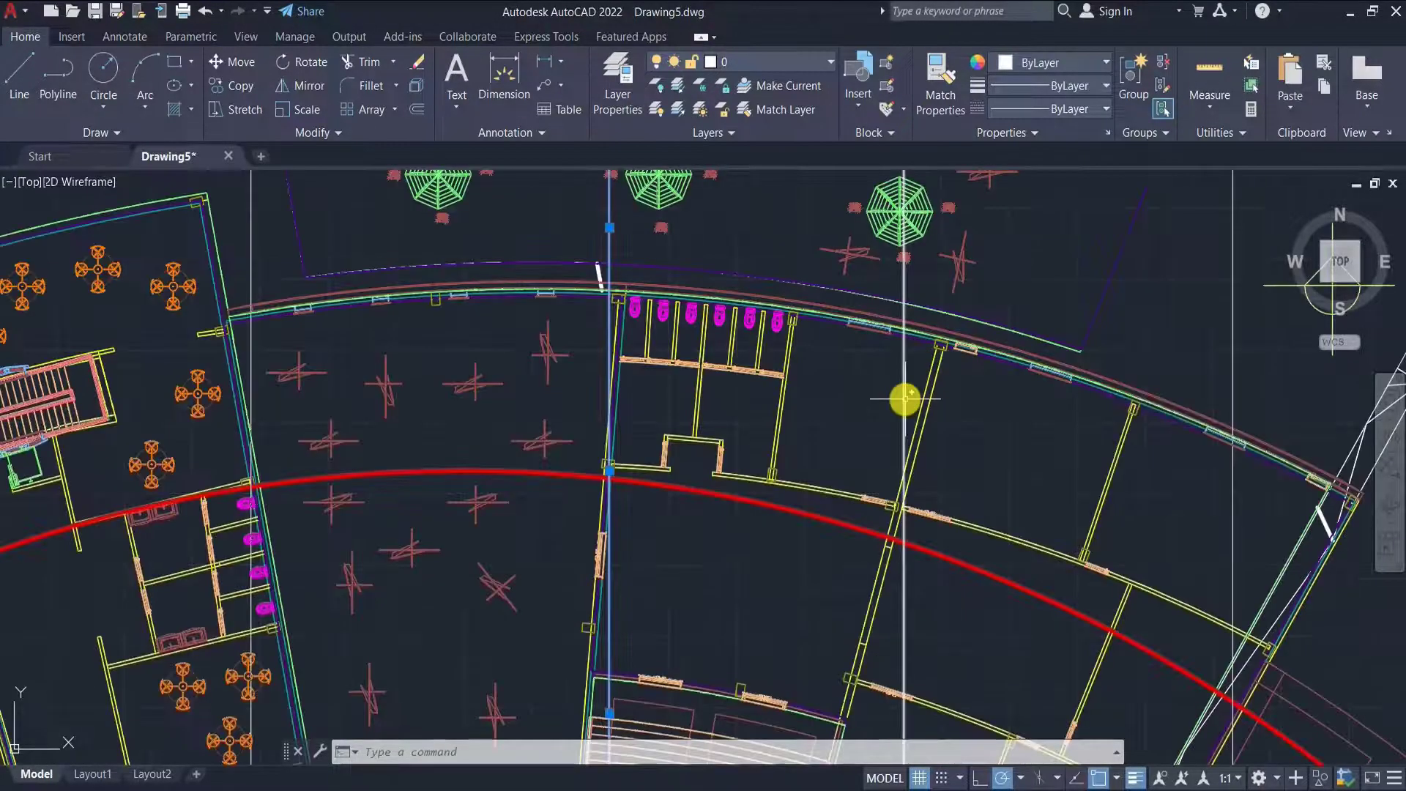
scroll(740, 279, "down", 2)
scroll(867, 489, "up", 2)
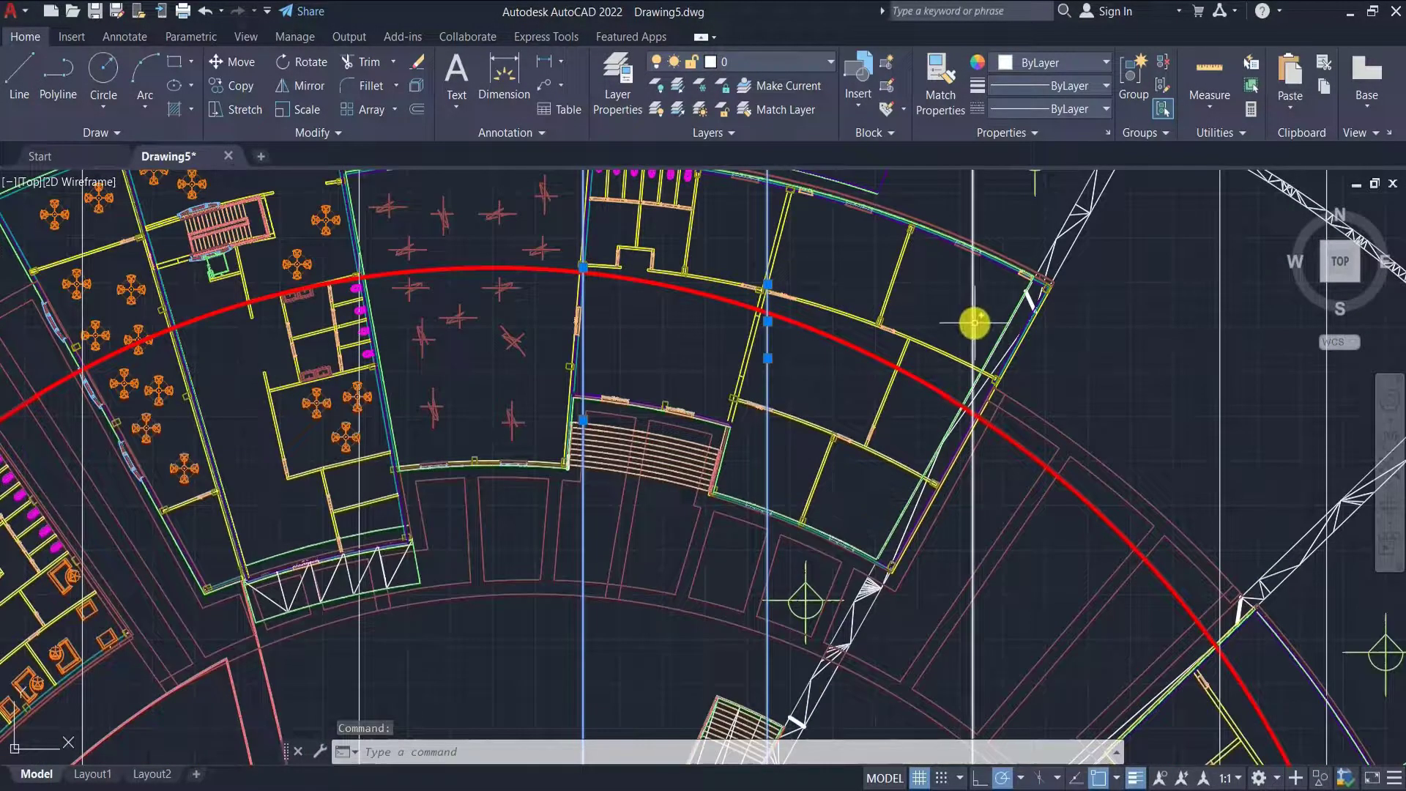
scroll(810, 227, "down", 5)
scroll(759, 462, "up", 6)
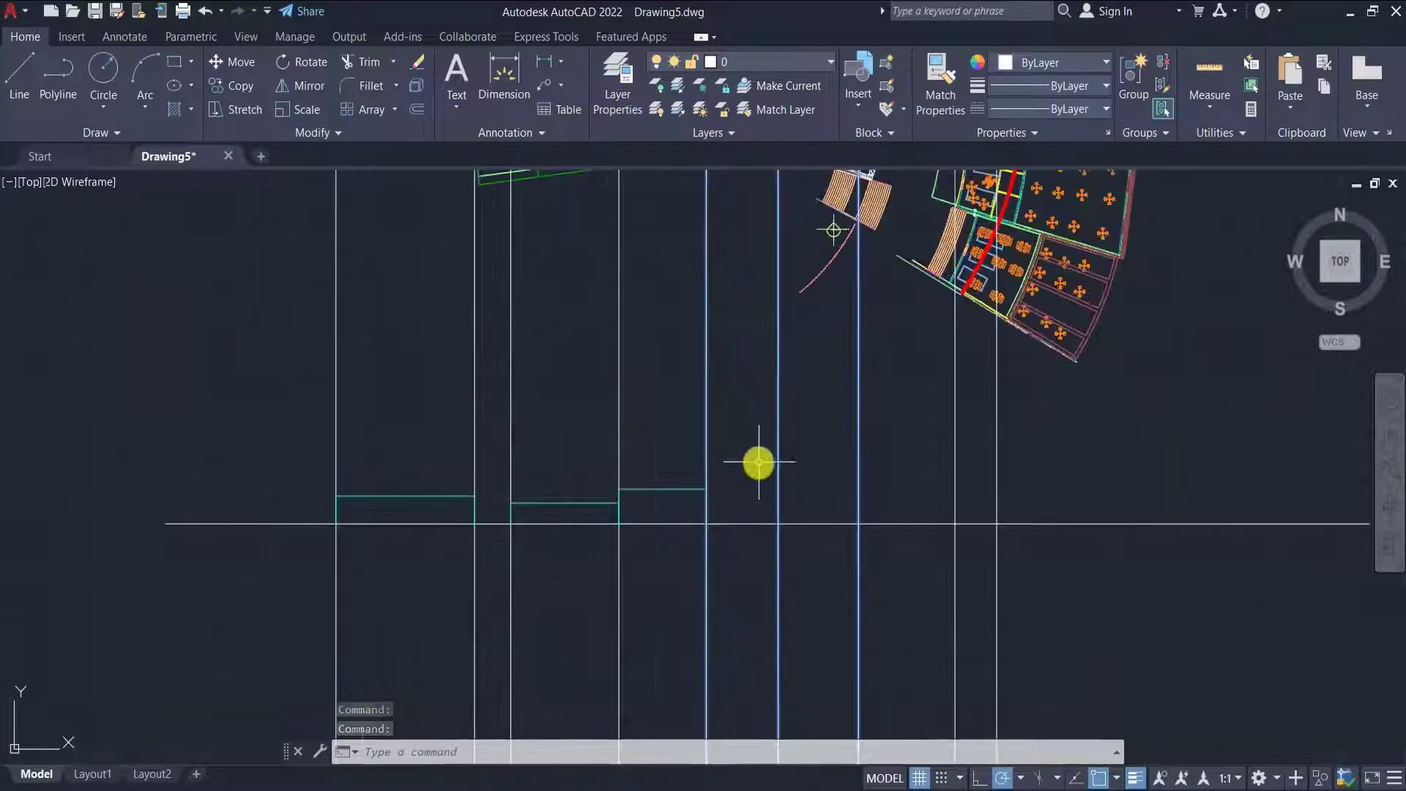
scroll(747, 498, "up", 4)
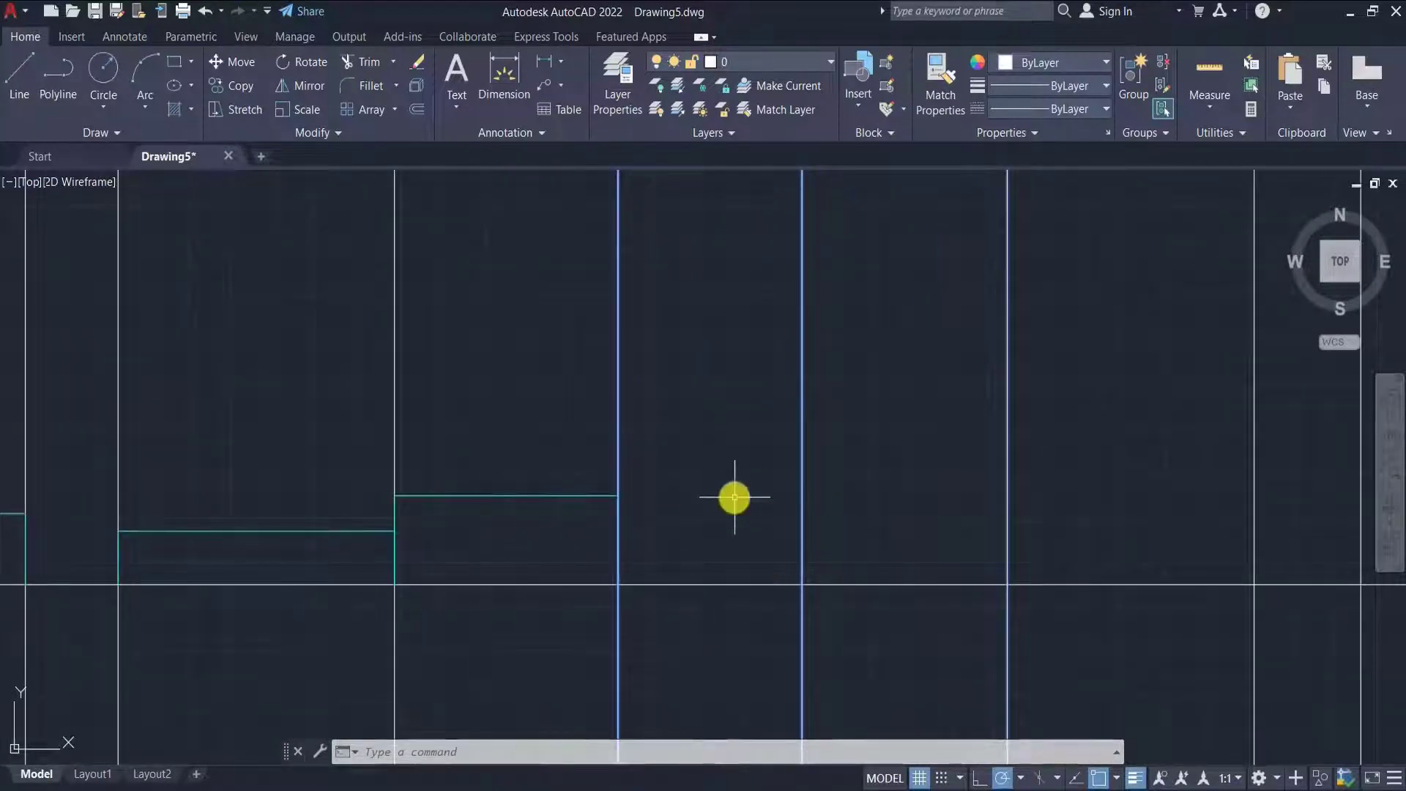
left_click(50, 91)
left_click(619, 496)
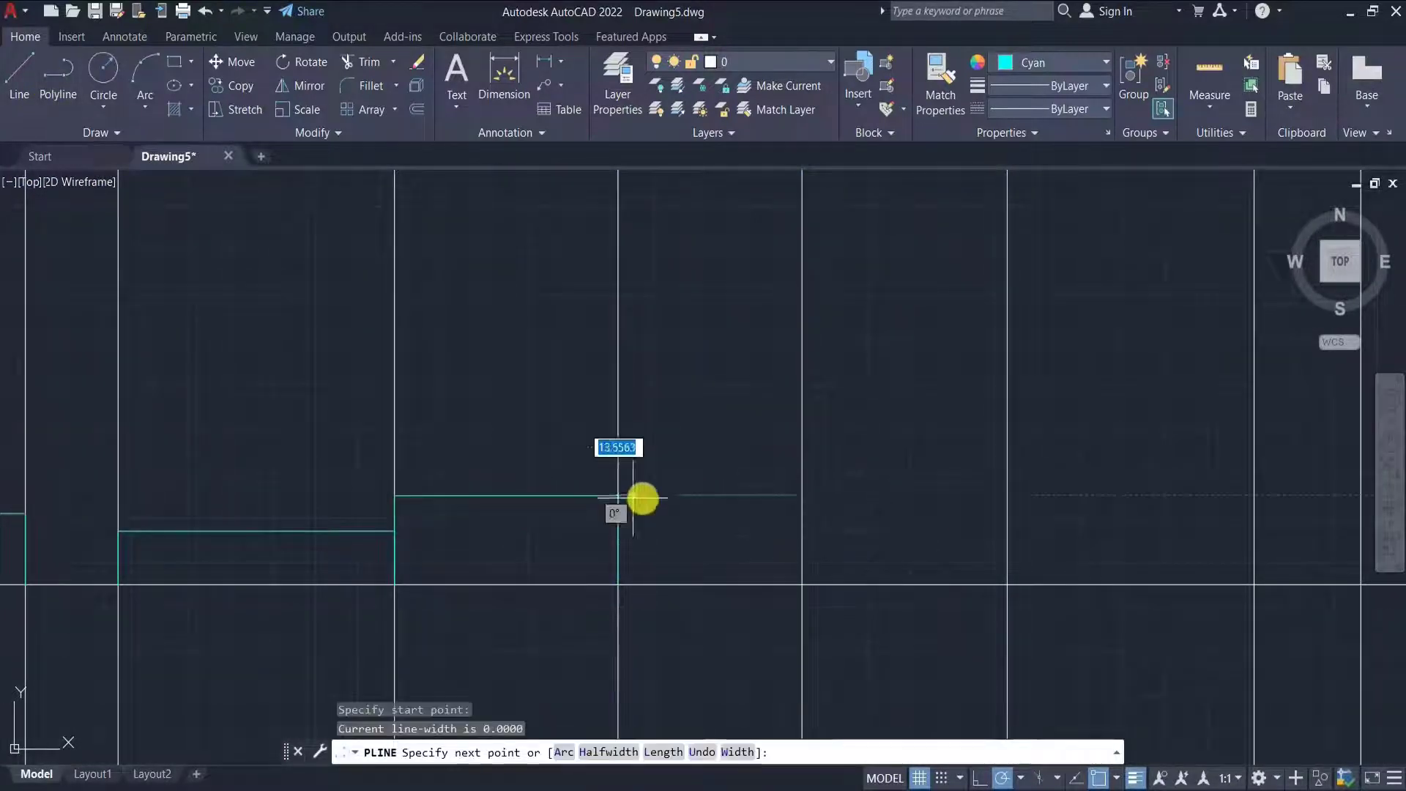
left_click(802, 496)
left_click(801, 584)
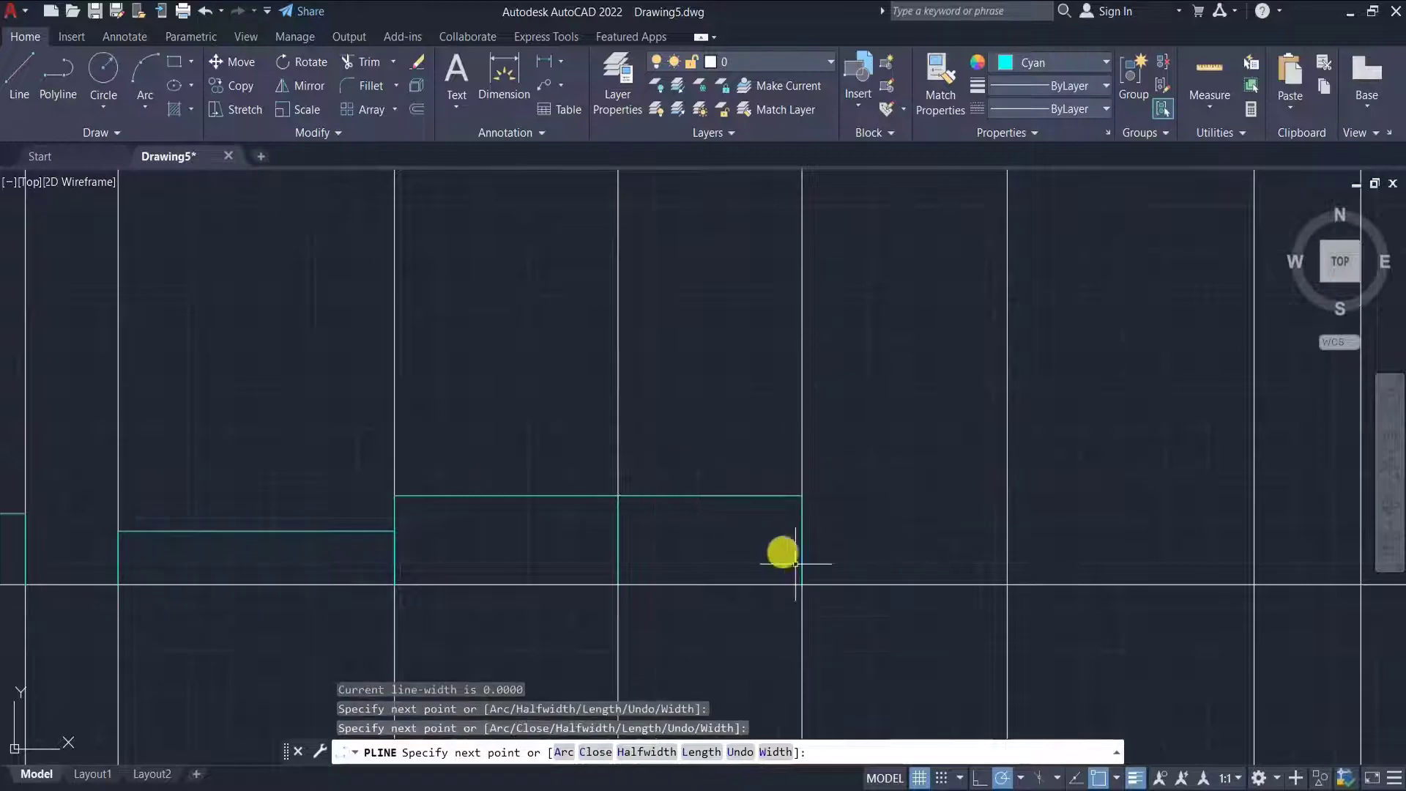
key("Escape")
- Continue with a polyline outline of the same height between the sixth and seventh construction lines, ending on the ground line
left_click(50, 91)
left_click(801, 496)
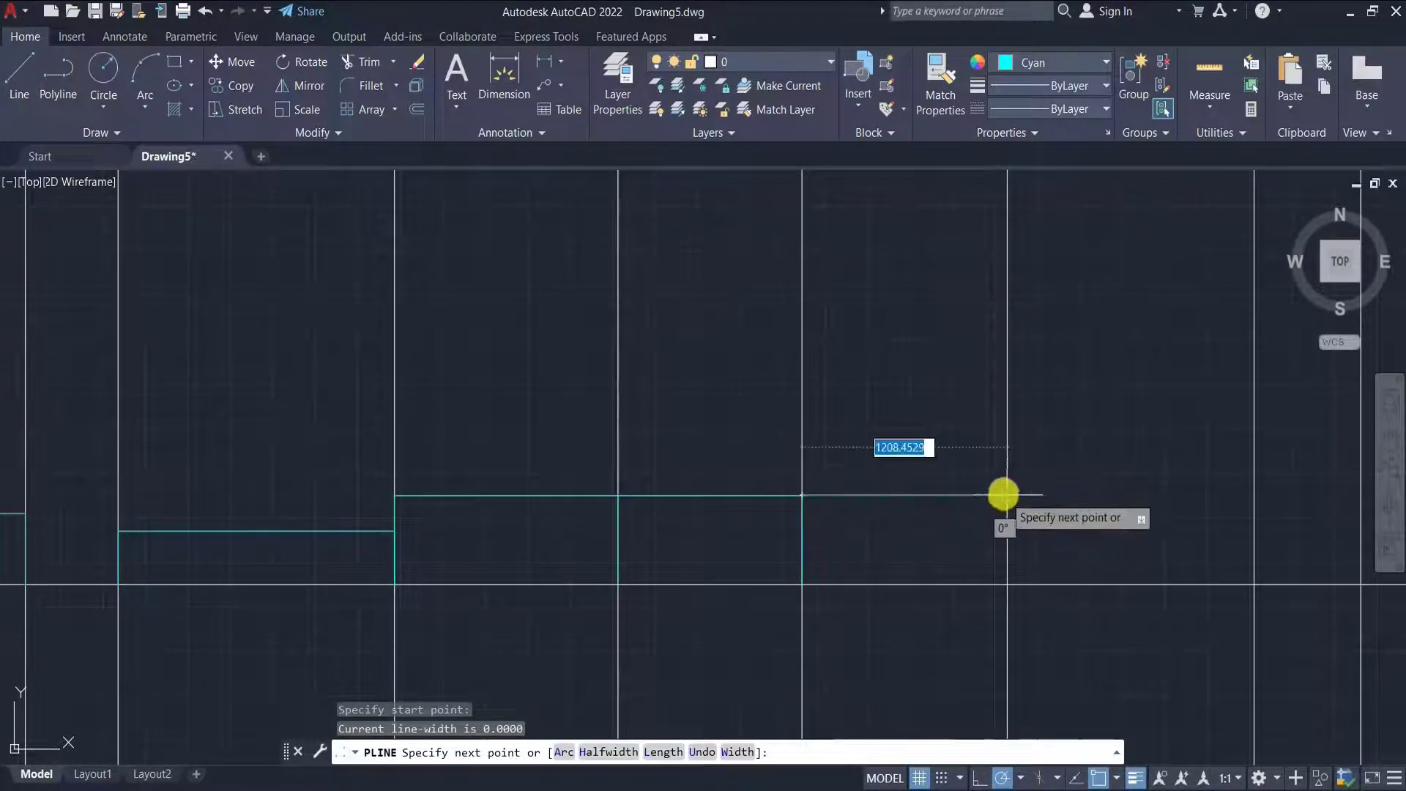
left_click(1007, 496)
left_click(1007, 584)
key("Escape")
- Draw a 300-unit-high polyline outline on the ground line between the eighth and ninth construction lines
scroll(854, 593, "down", 2)
scroll(695, 599, "down", 2)
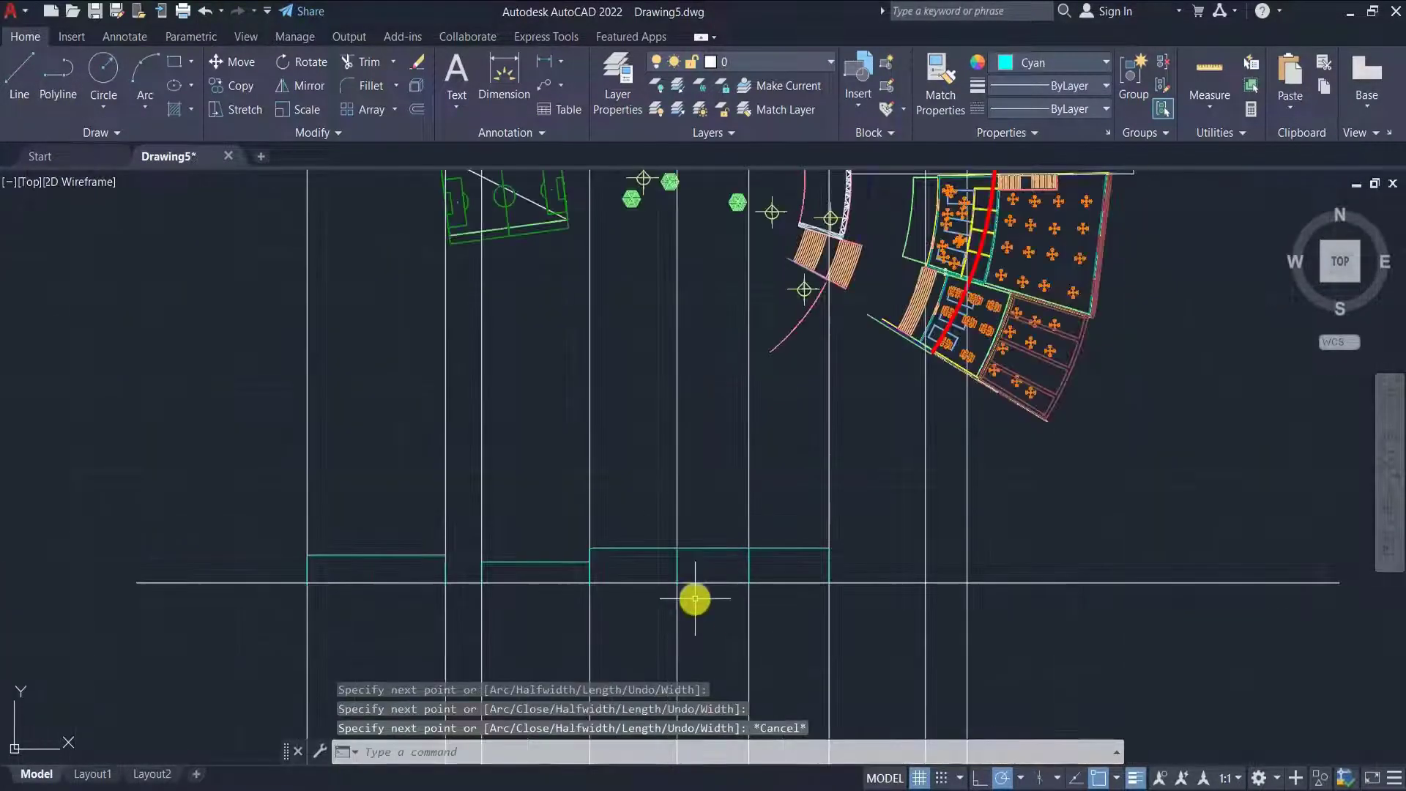
scroll(699, 595, "down", 4)
scroll(766, 596, "up", 6)
scroll(758, 623, "down", 2)
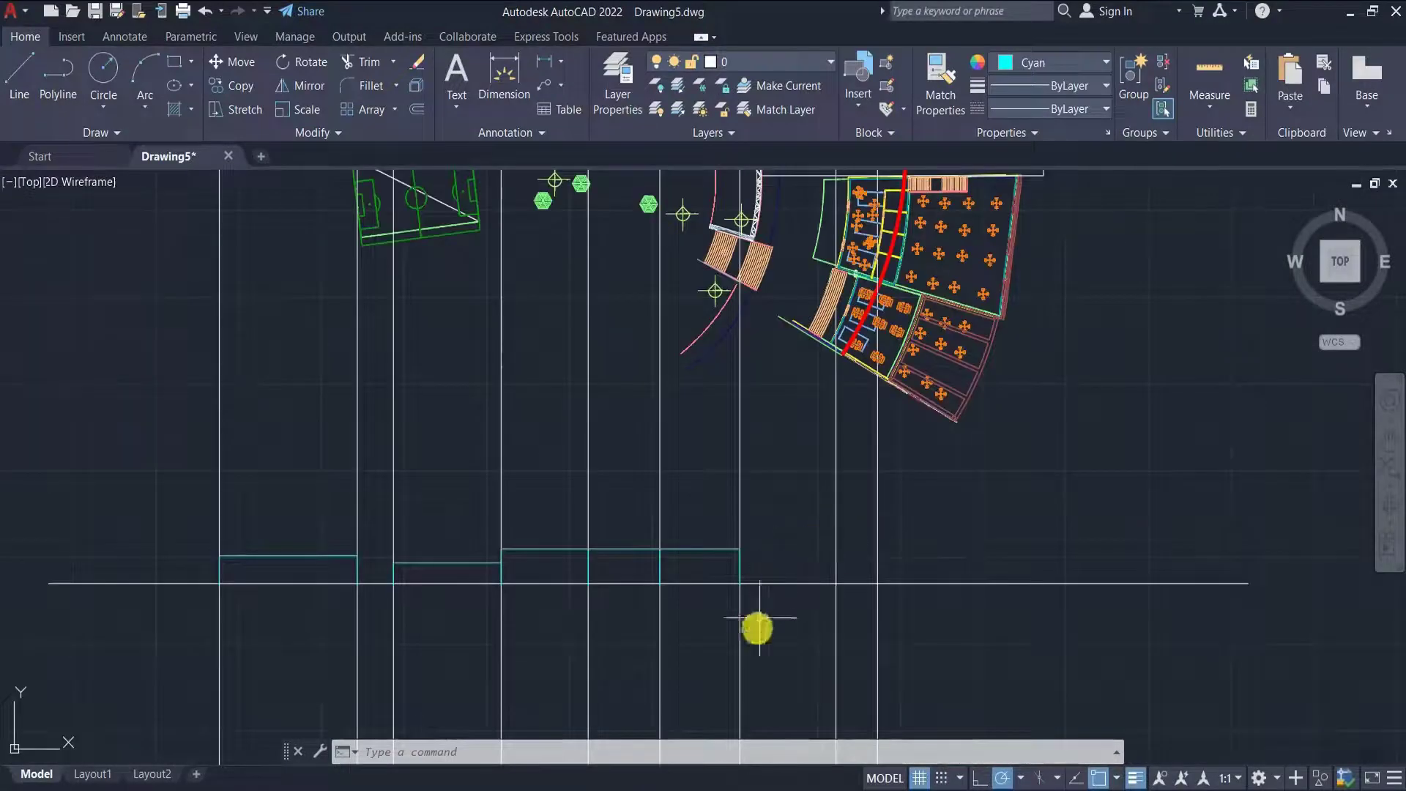
scroll(758, 628, "down", 3)
scroll(775, 367, "up", 6)
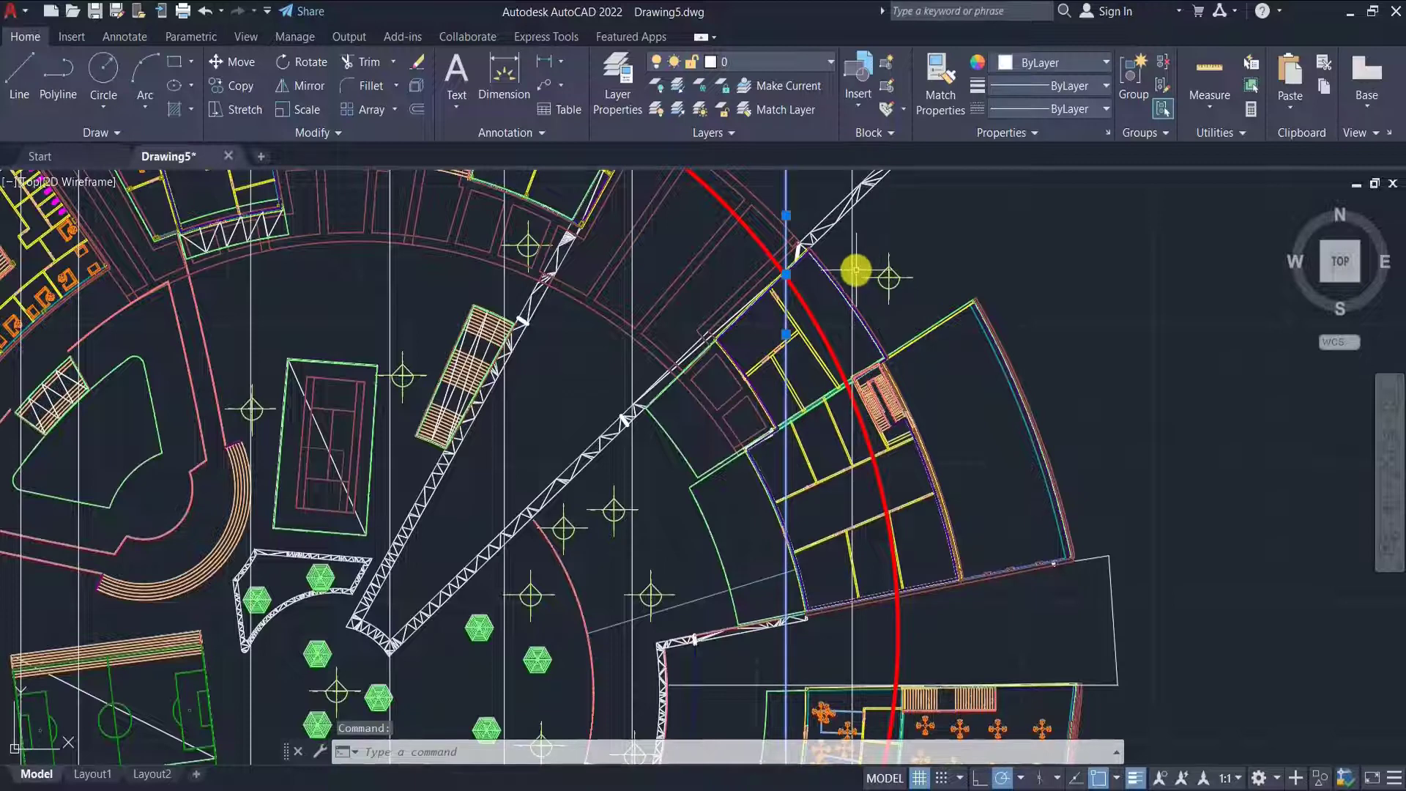
scroll(842, 542, "up", 6)
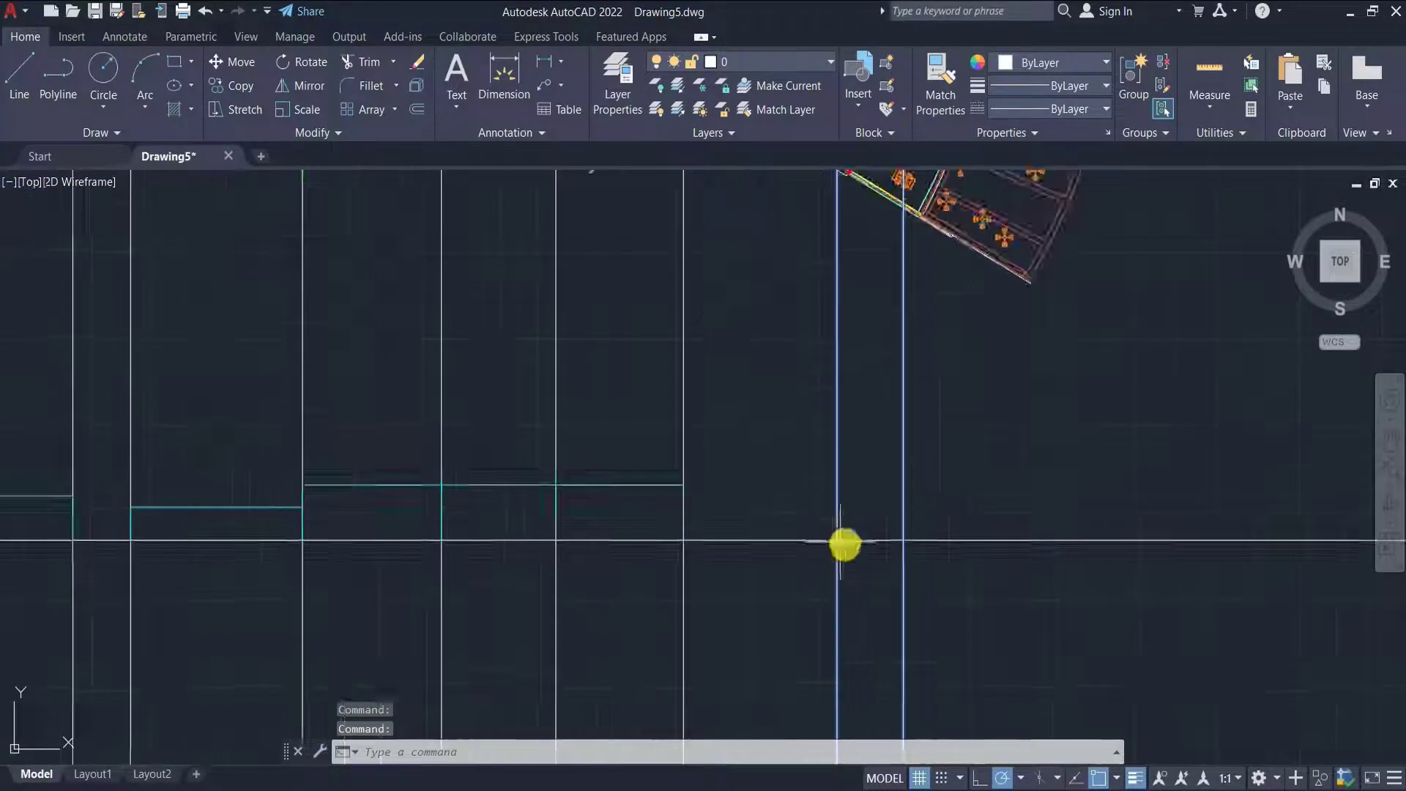
left_click(64, 94)
left_click(784, 579)
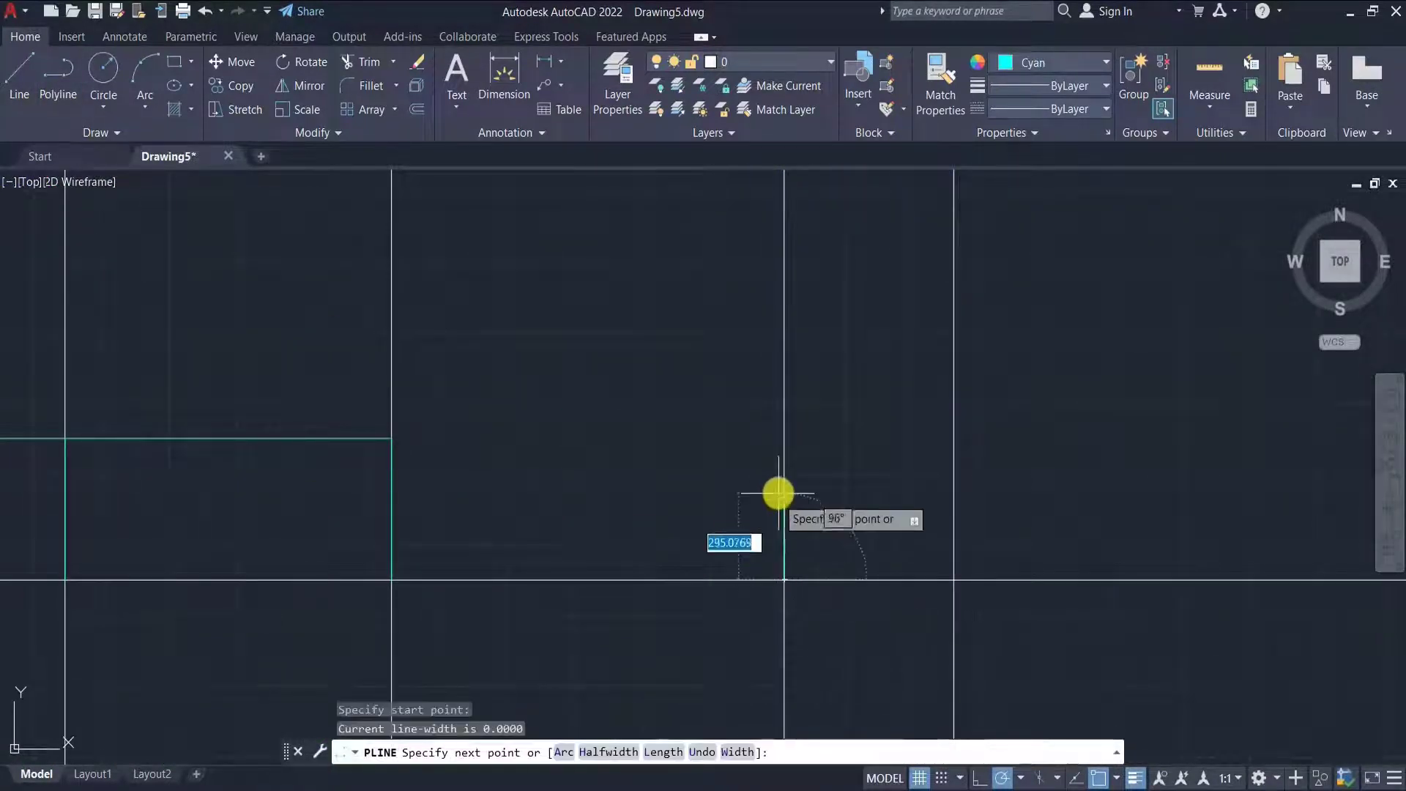
type("300")
key("Return")
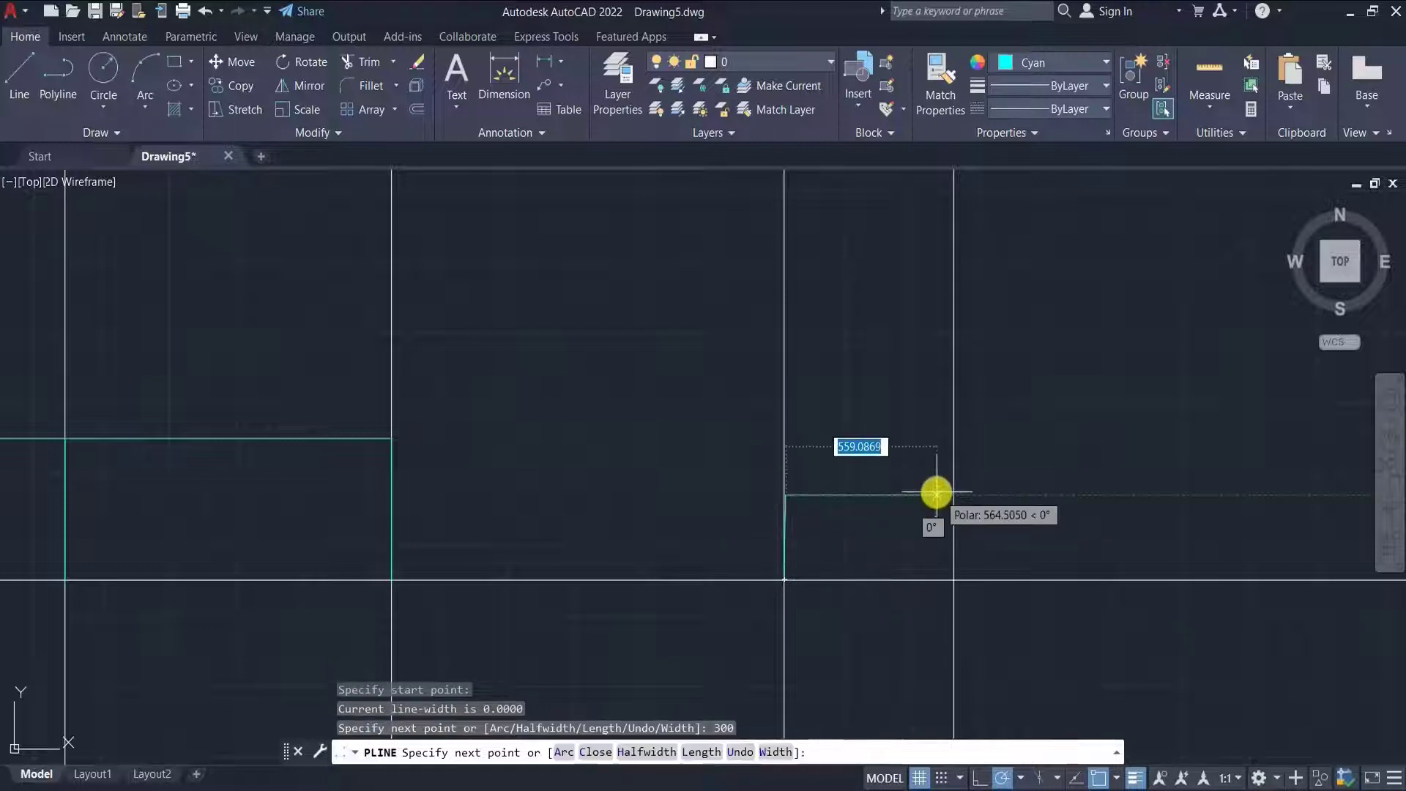
left_click(952, 495)
left_click(953, 579)
key("Escape")
- Stretch the new outline's upper-left vertex onto the eighth construction line to square its side
scroll(816, 542, "up", 6)
left_click(810, 370)
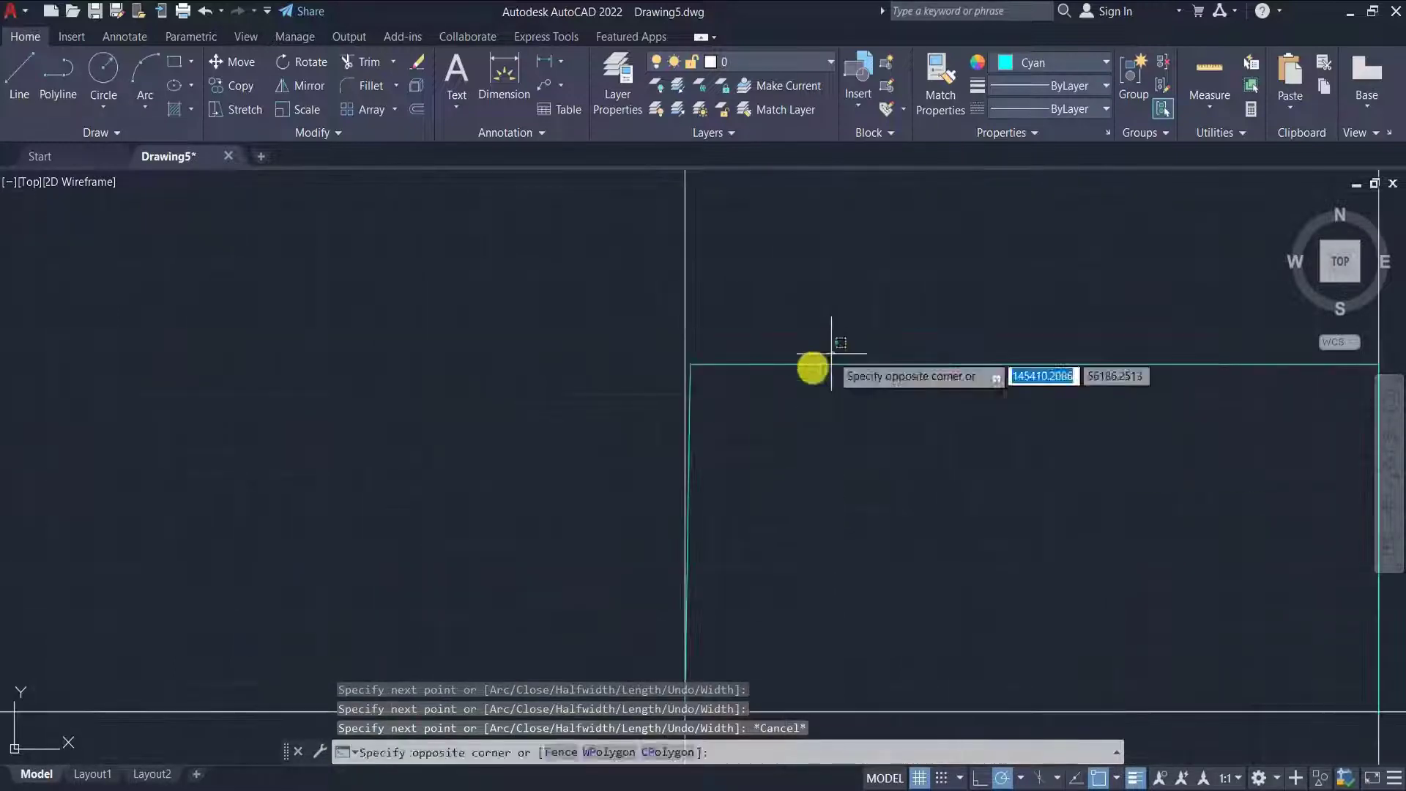
left_click(696, 364)
left_click(684, 364)
key("Escape")
- Undo the last erase
key("ctrl+z")
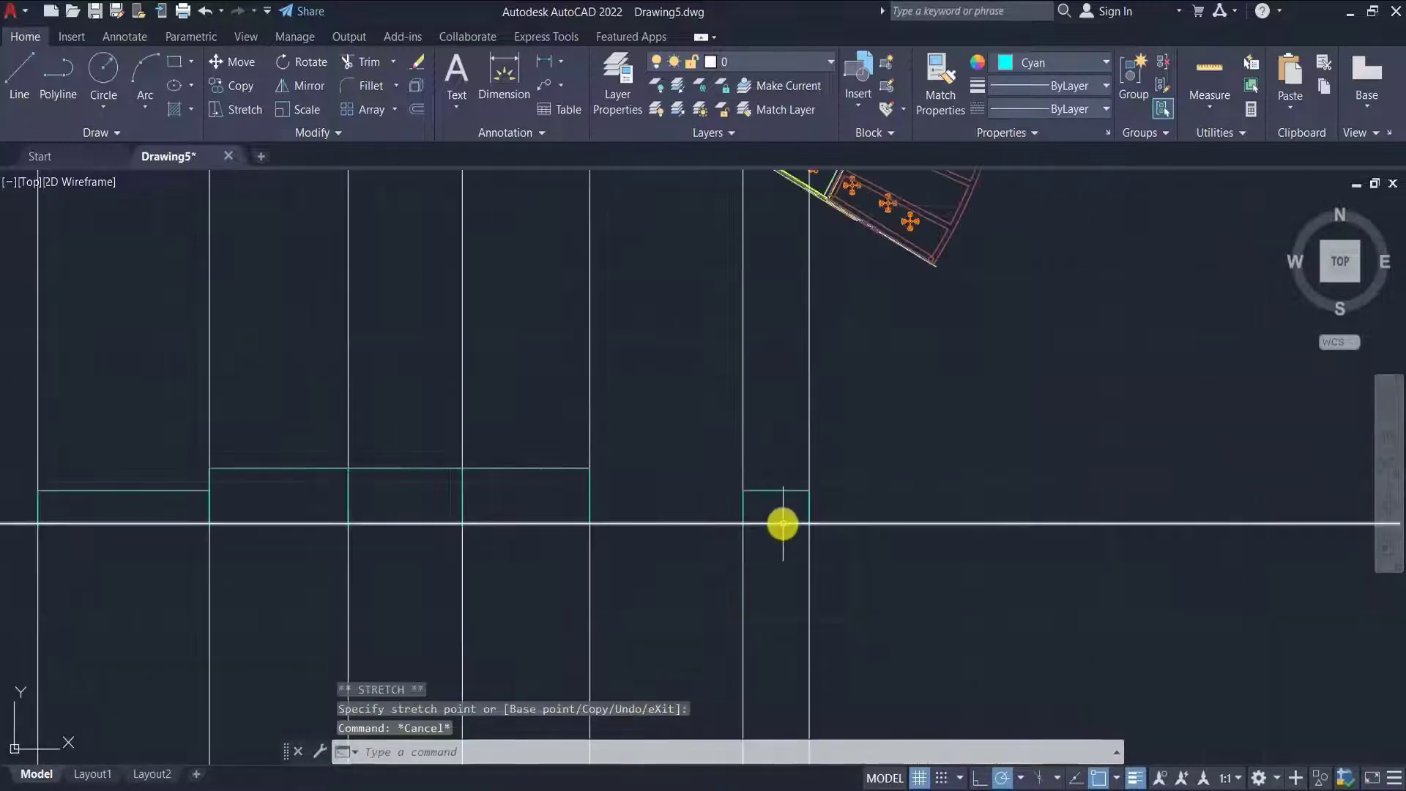
key("ctrl+z")
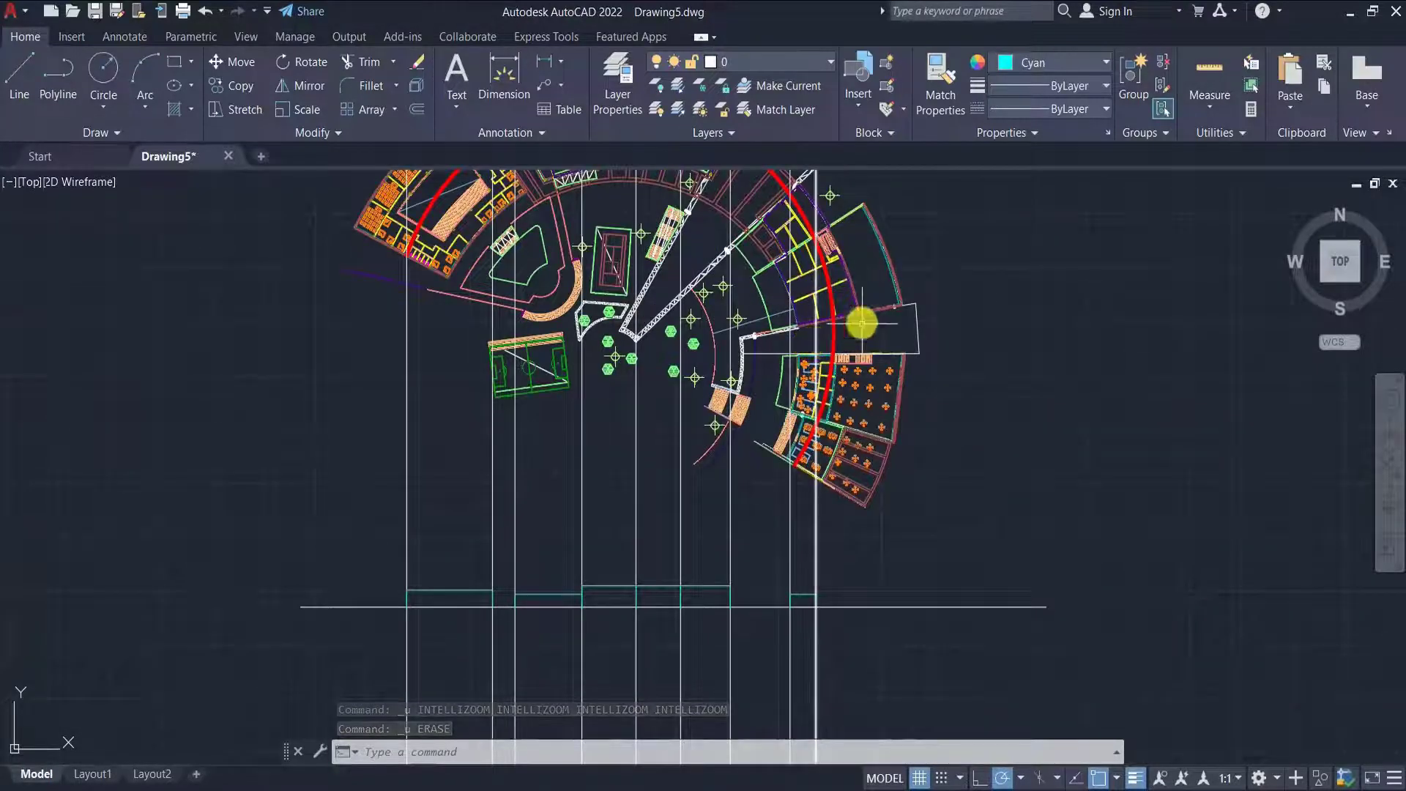
- Measure the distance along the red arc between the stair wall and the lower end wall of the eastern block with a temporary dimension
scroll(812, 246, "up", 2)
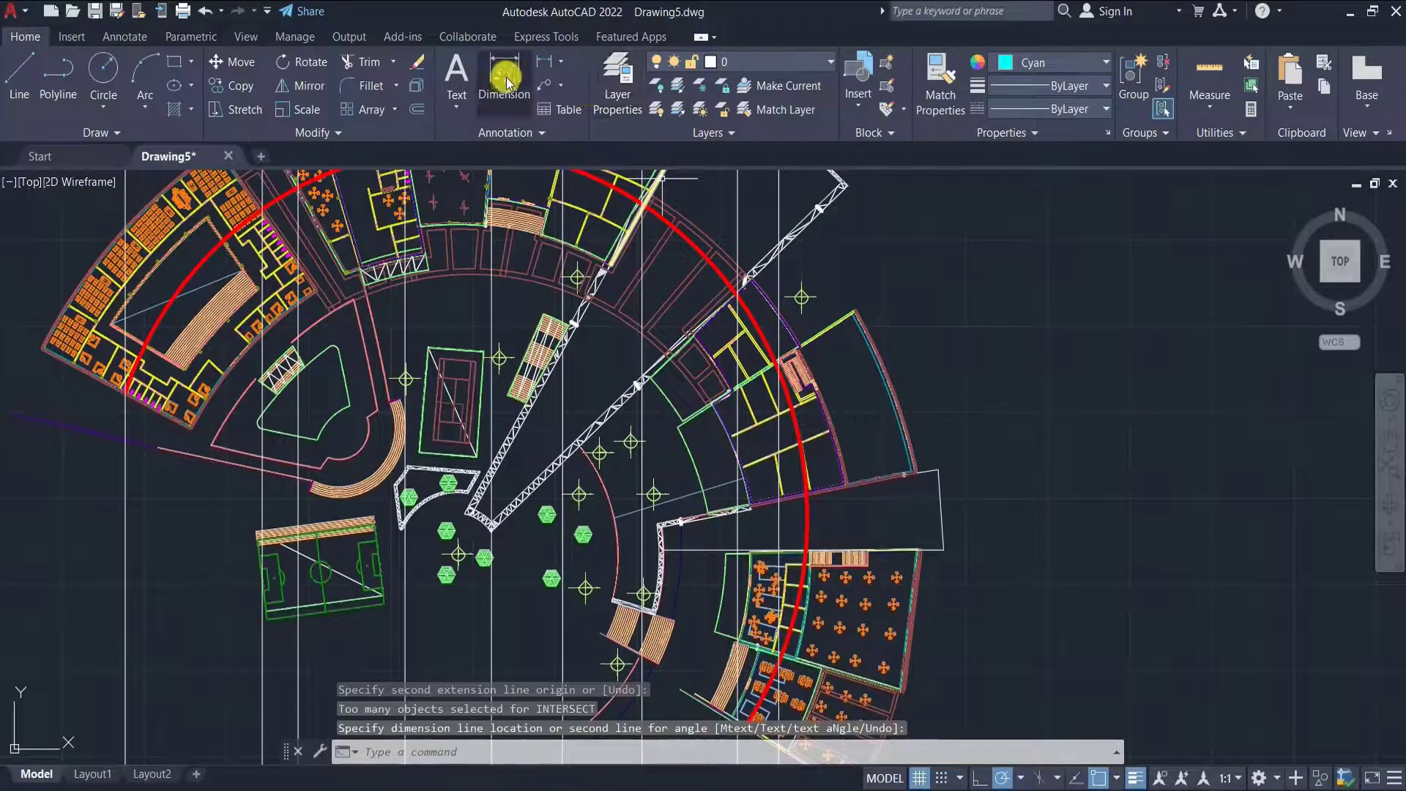
left_click(505, 79)
scroll(800, 367, "up", 3)
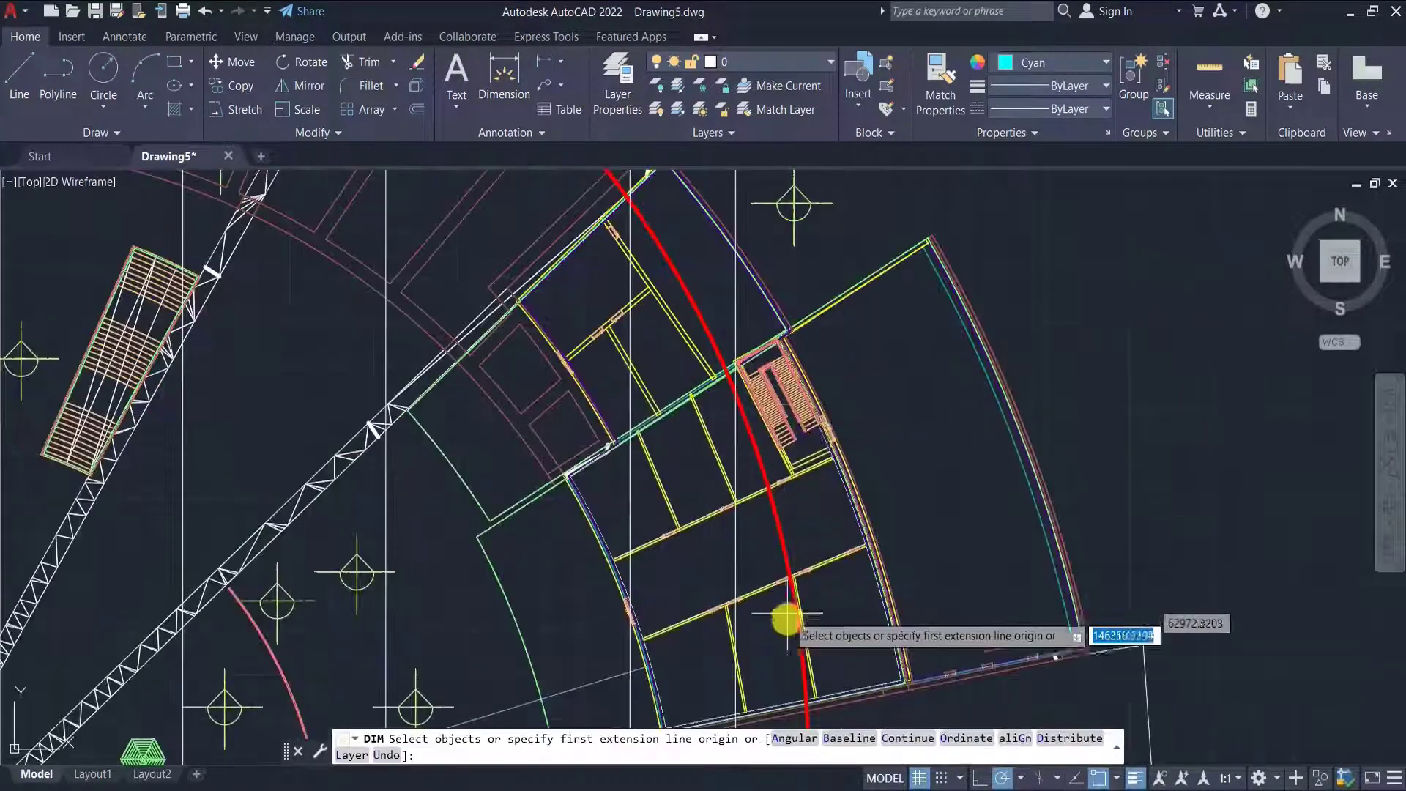
left_click(815, 697)
left_click(732, 373)
scroll(922, 460, "up", 2)
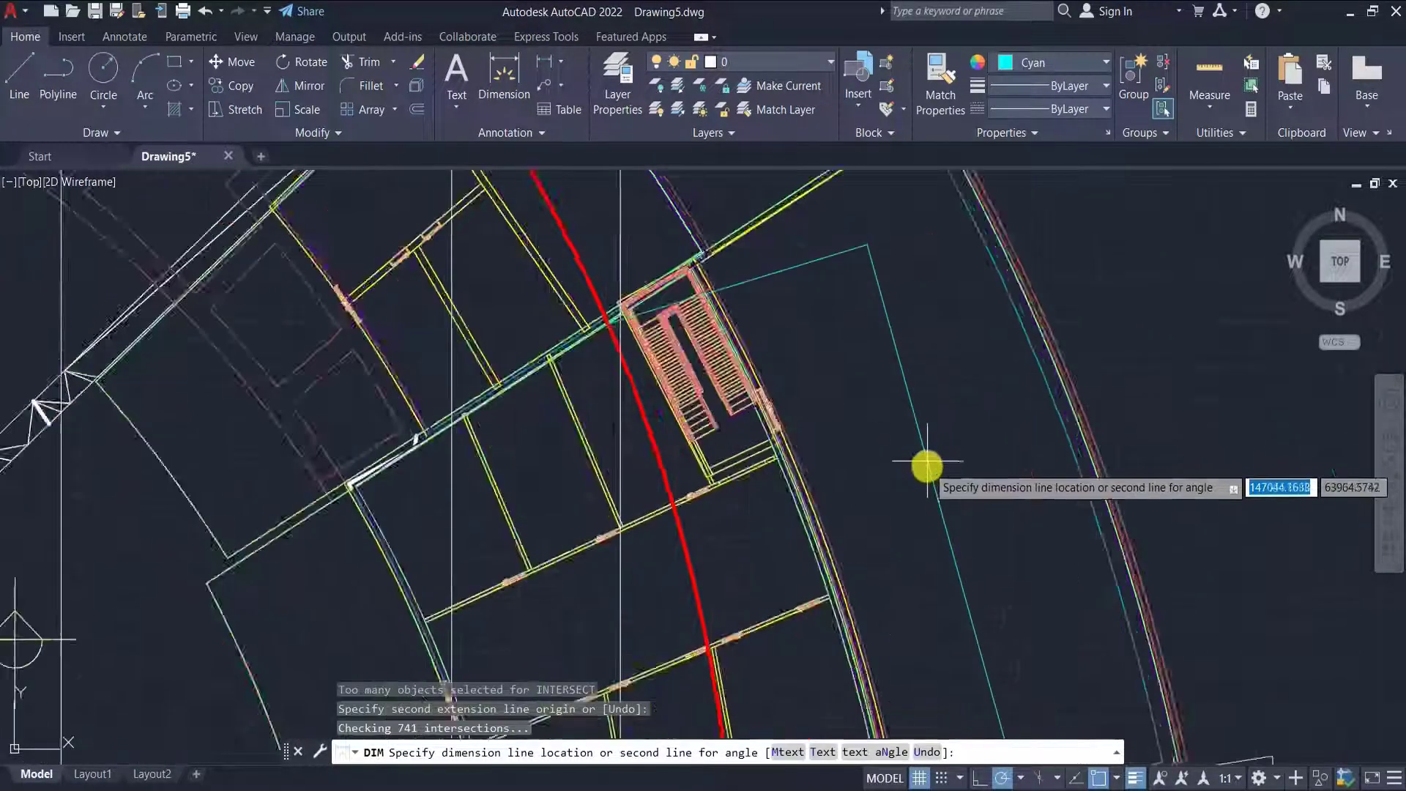
scroll(926, 466, "up", 5)
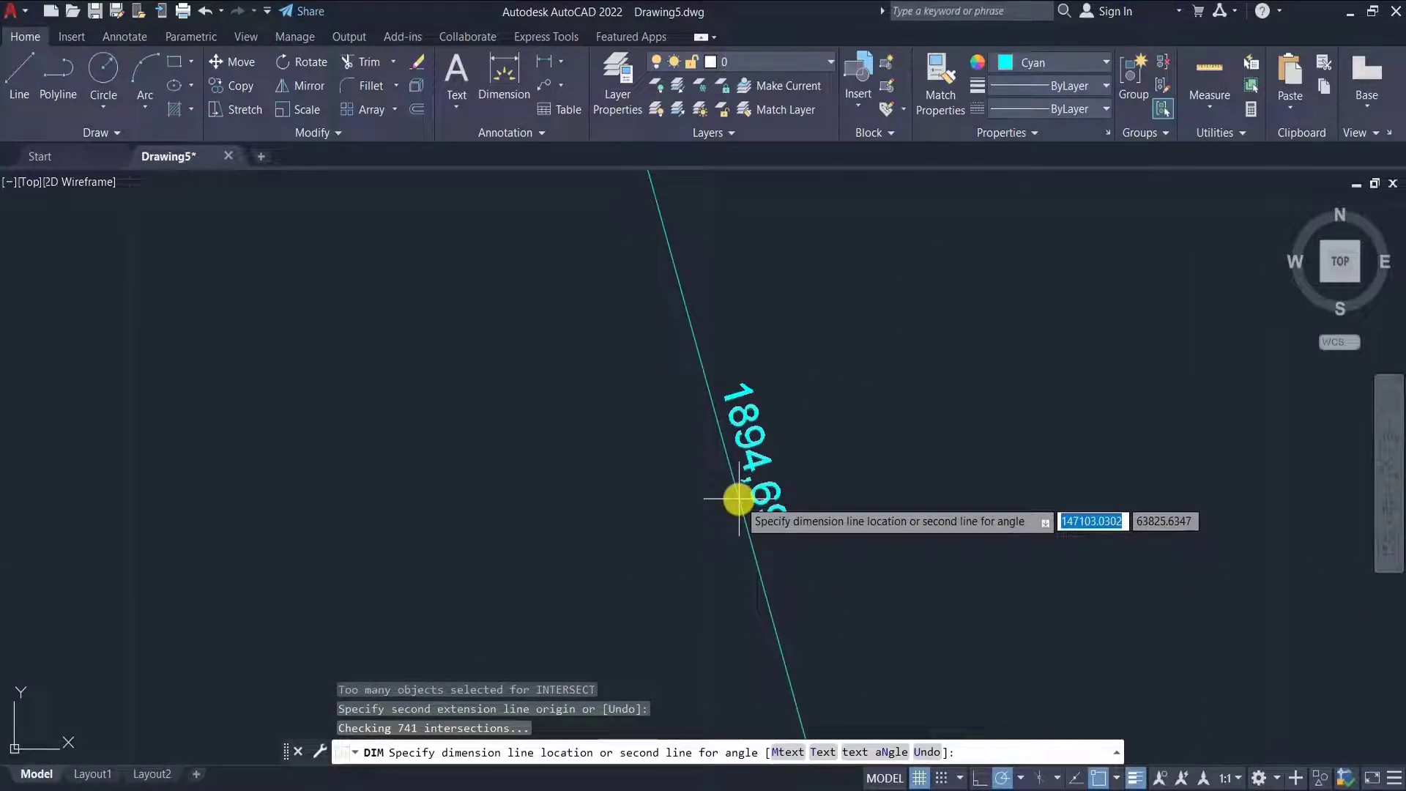
key("Escape")
scroll(736, 340, "down", 8)
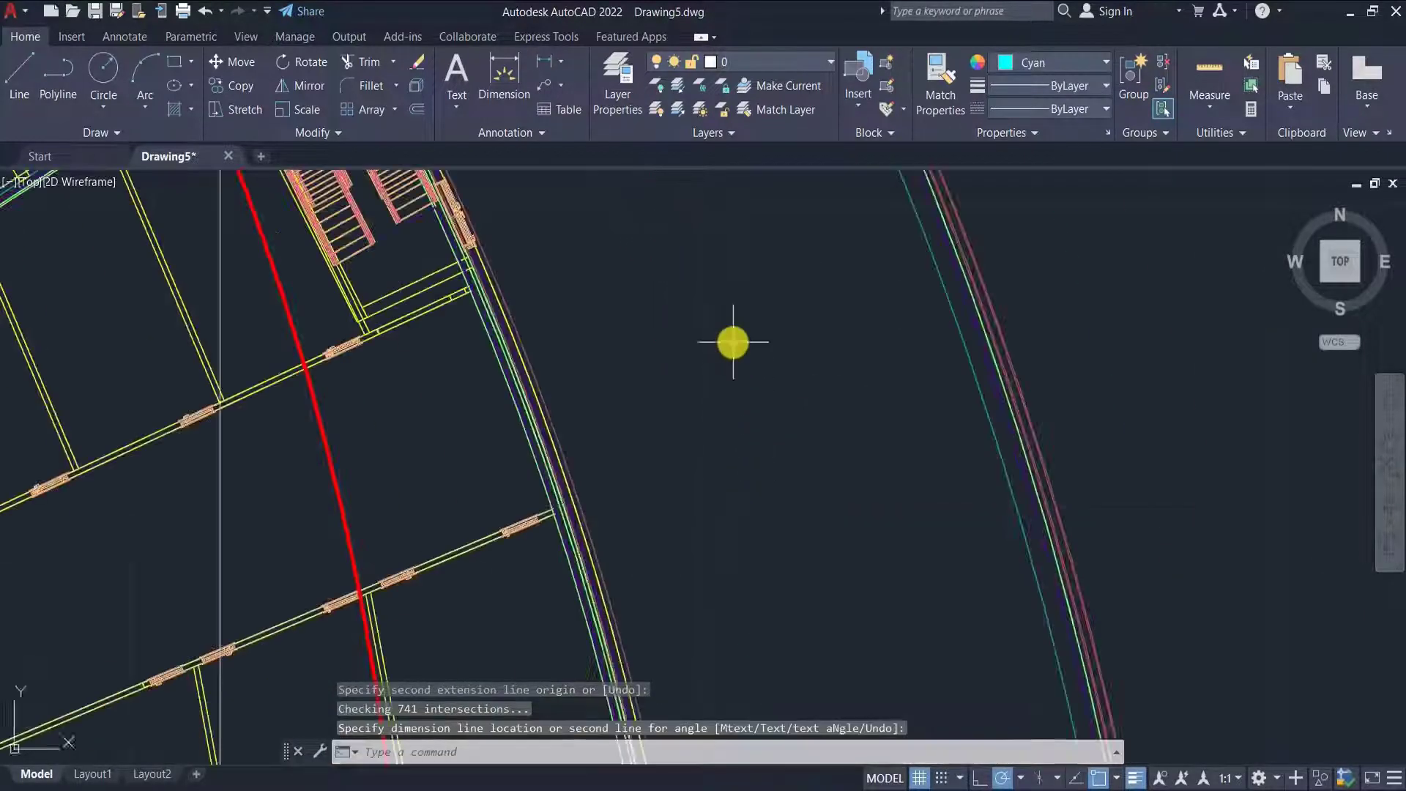
- Draw a polyline outline 400 units high and 1894 units long on the ground line, starting at the ninth construction line
scroll(732, 351, "down", 2)
scroll(709, 564, "up", 10)
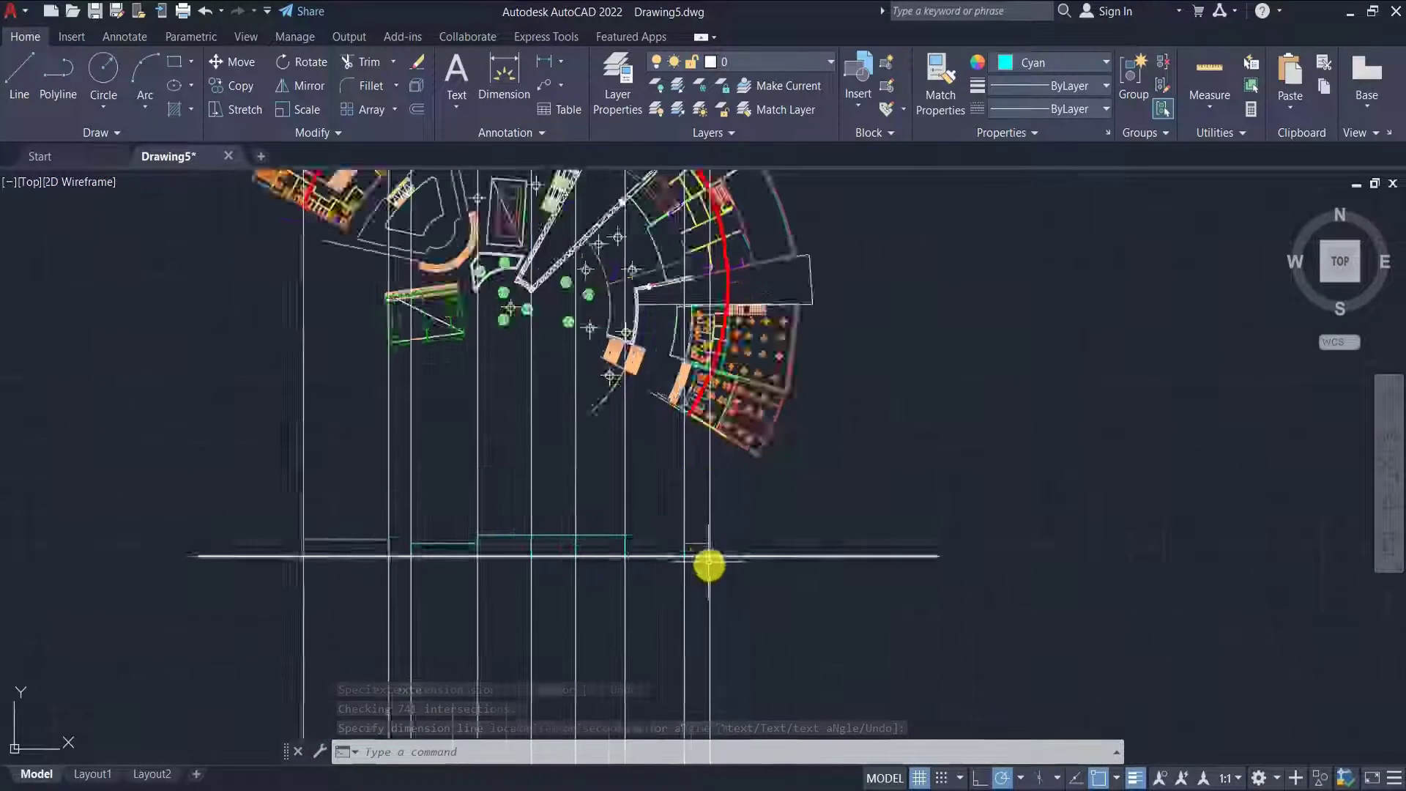
left_click(42, 93)
scroll(725, 625, "down", 6)
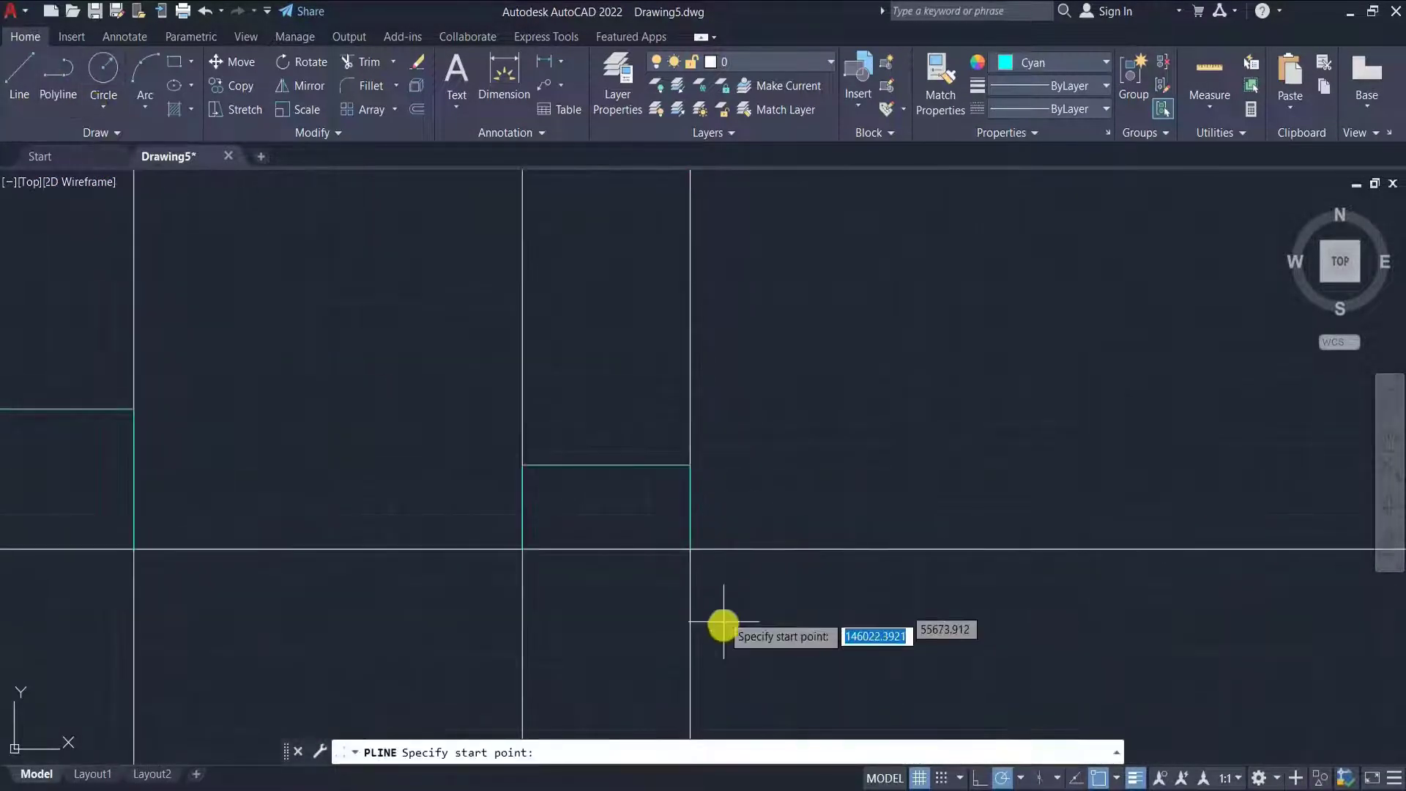
scroll(777, 338, "up", 2)
scroll(740, 512, "down", 4)
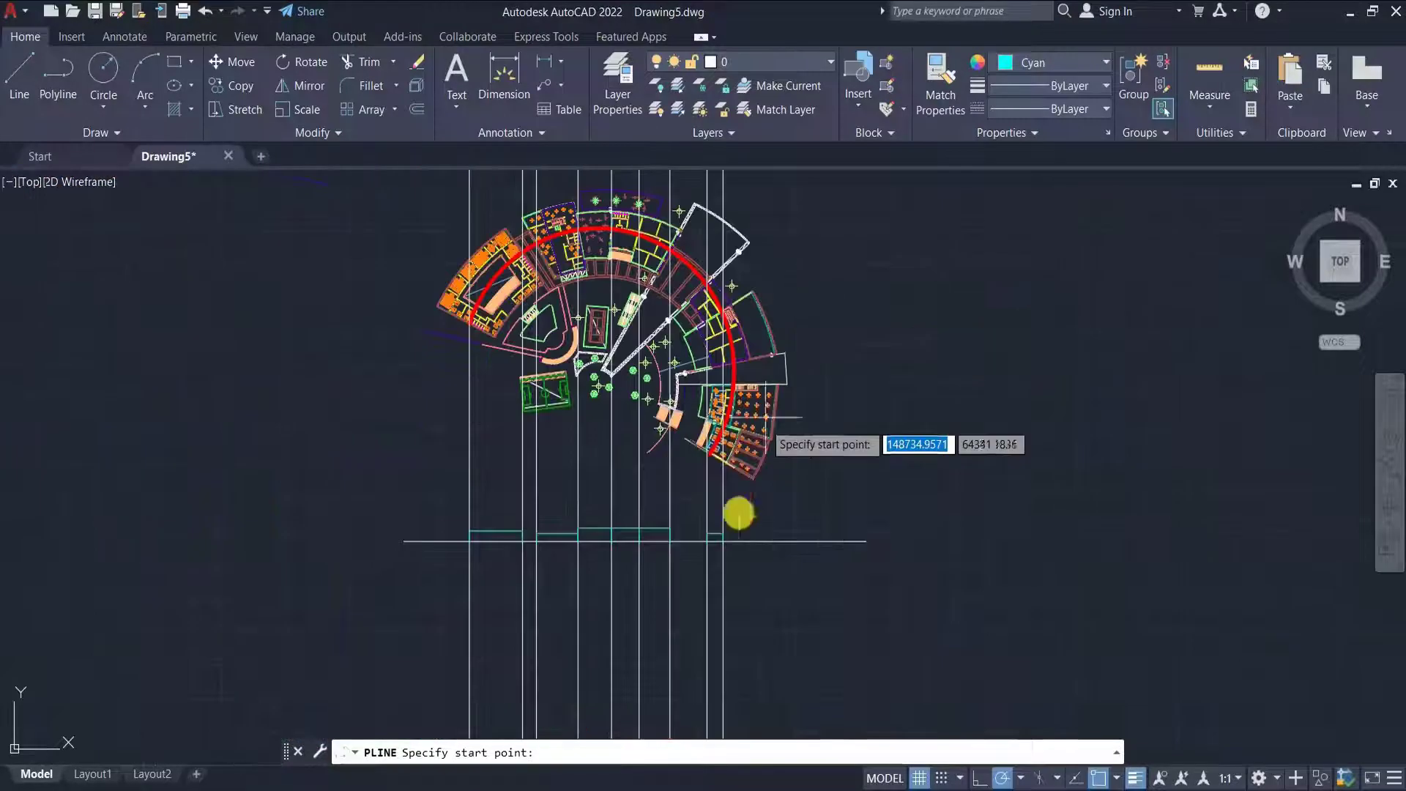
scroll(784, 398, "up", 8)
left_click(715, 624)
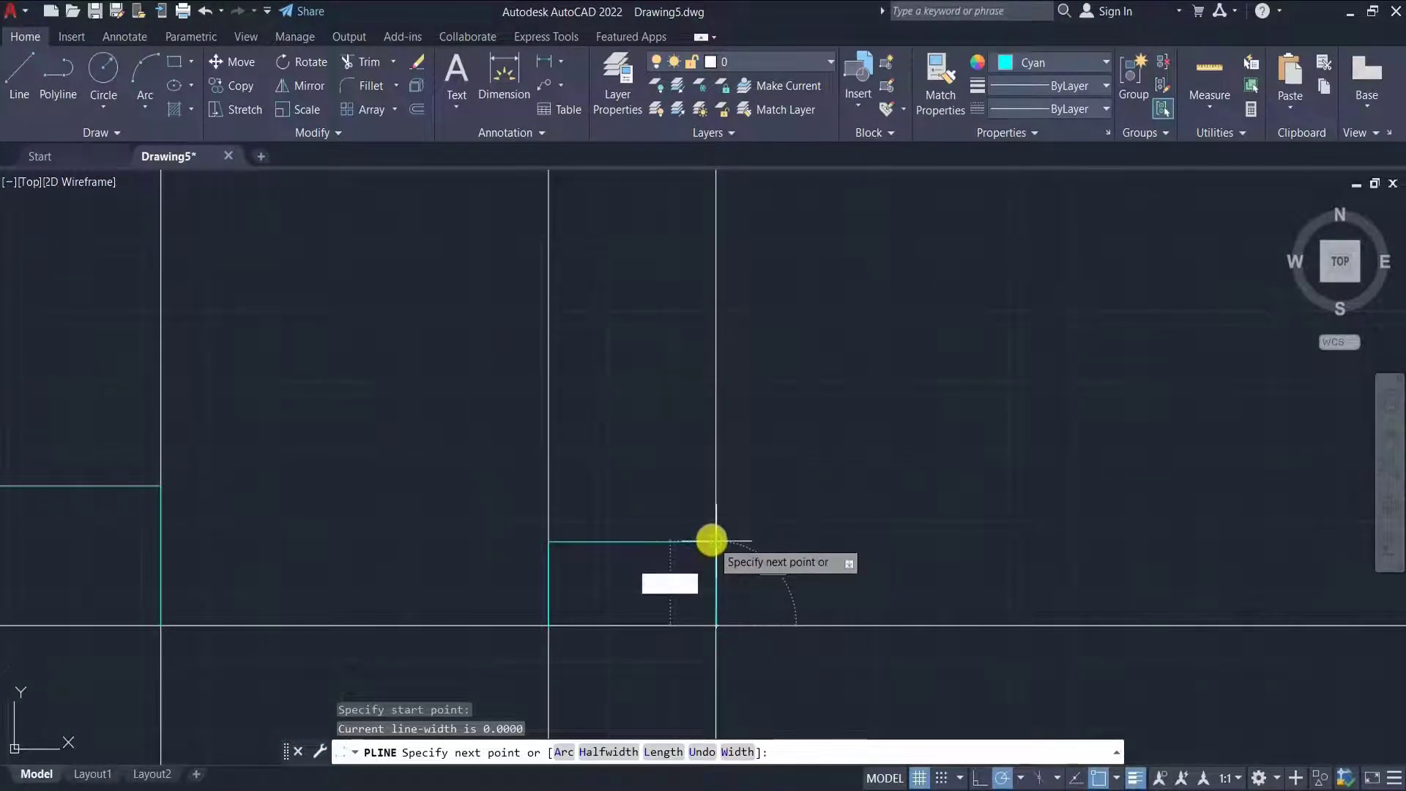
key("Return")
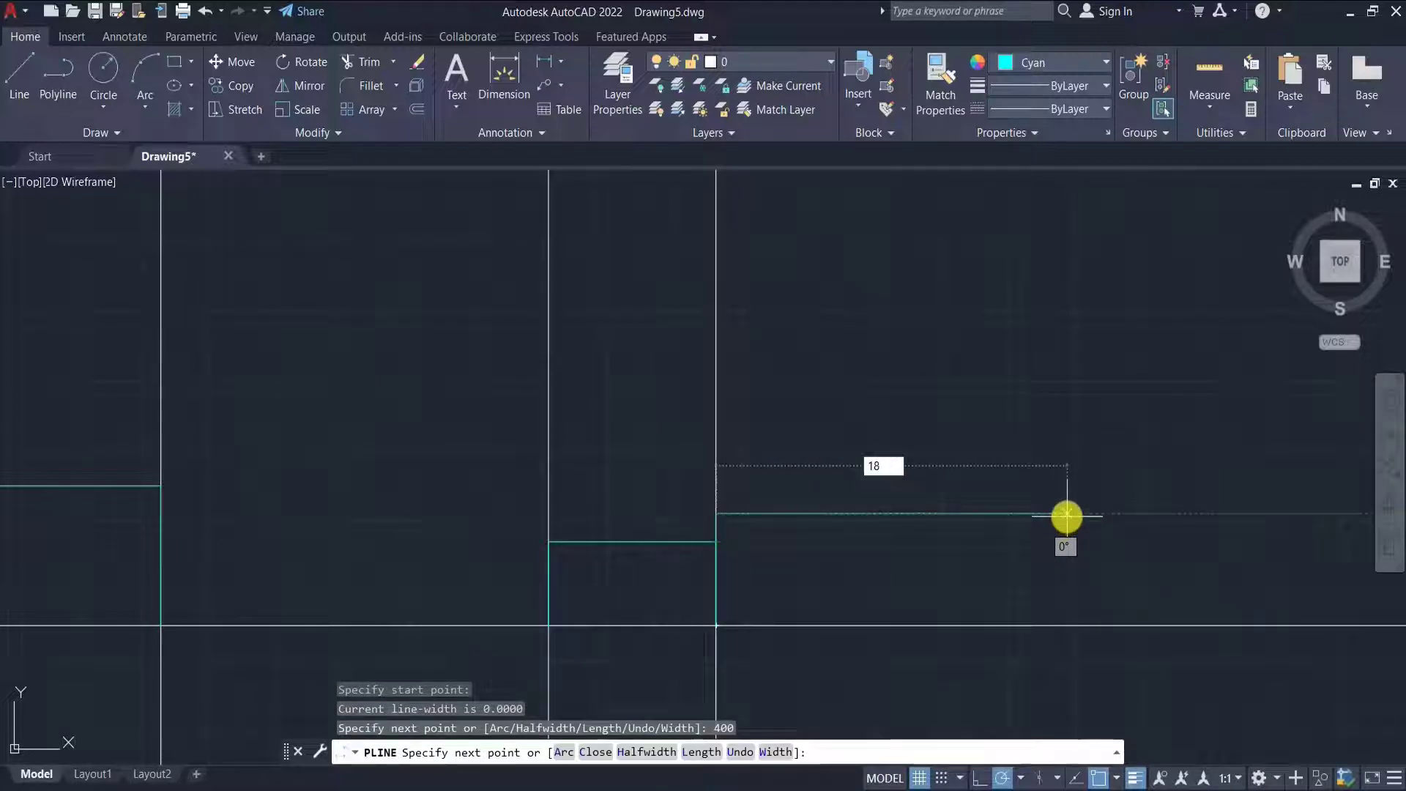
key("Return")
left_click(1218, 626)
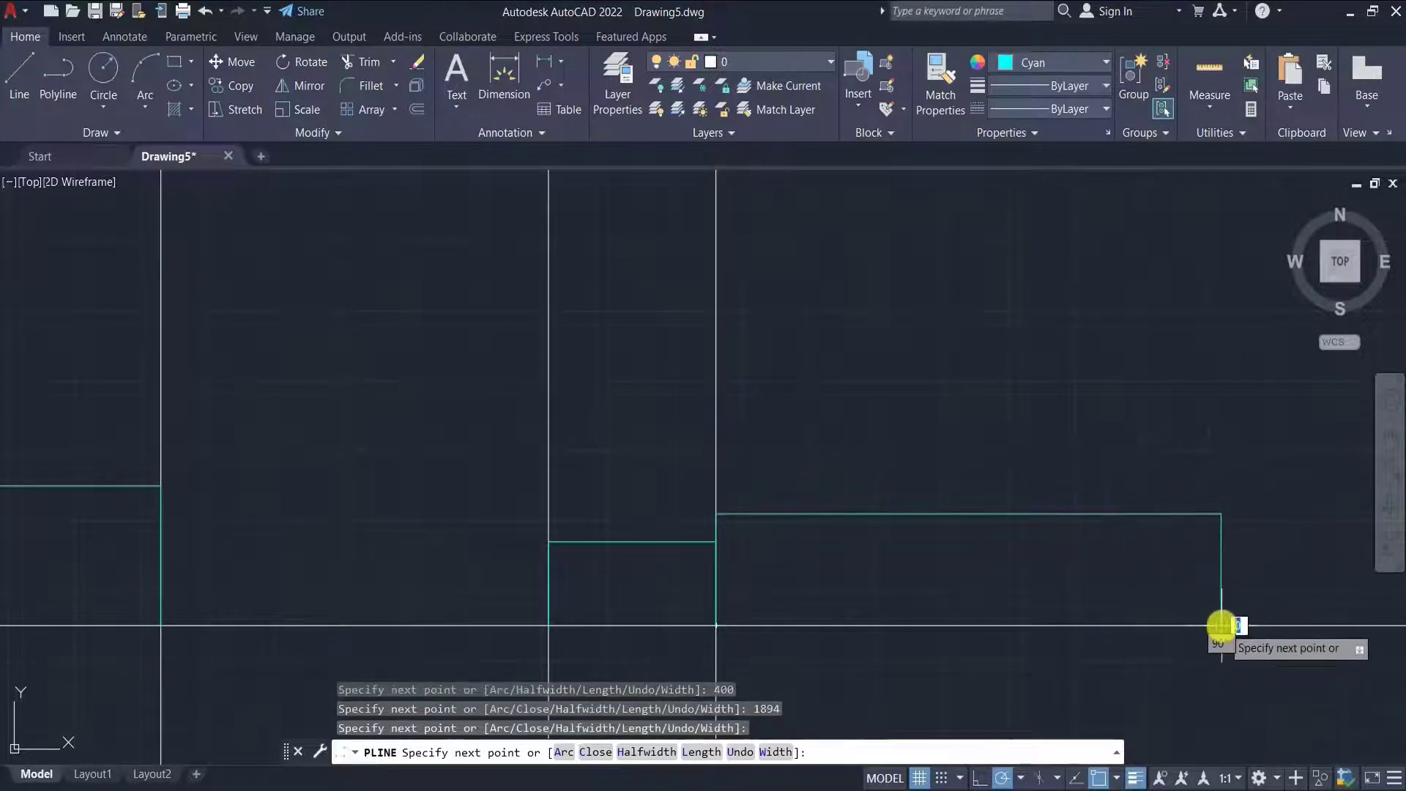
key("Escape")
scroll(775, 566, "down", 5)
scroll(776, 280, "down", 3)
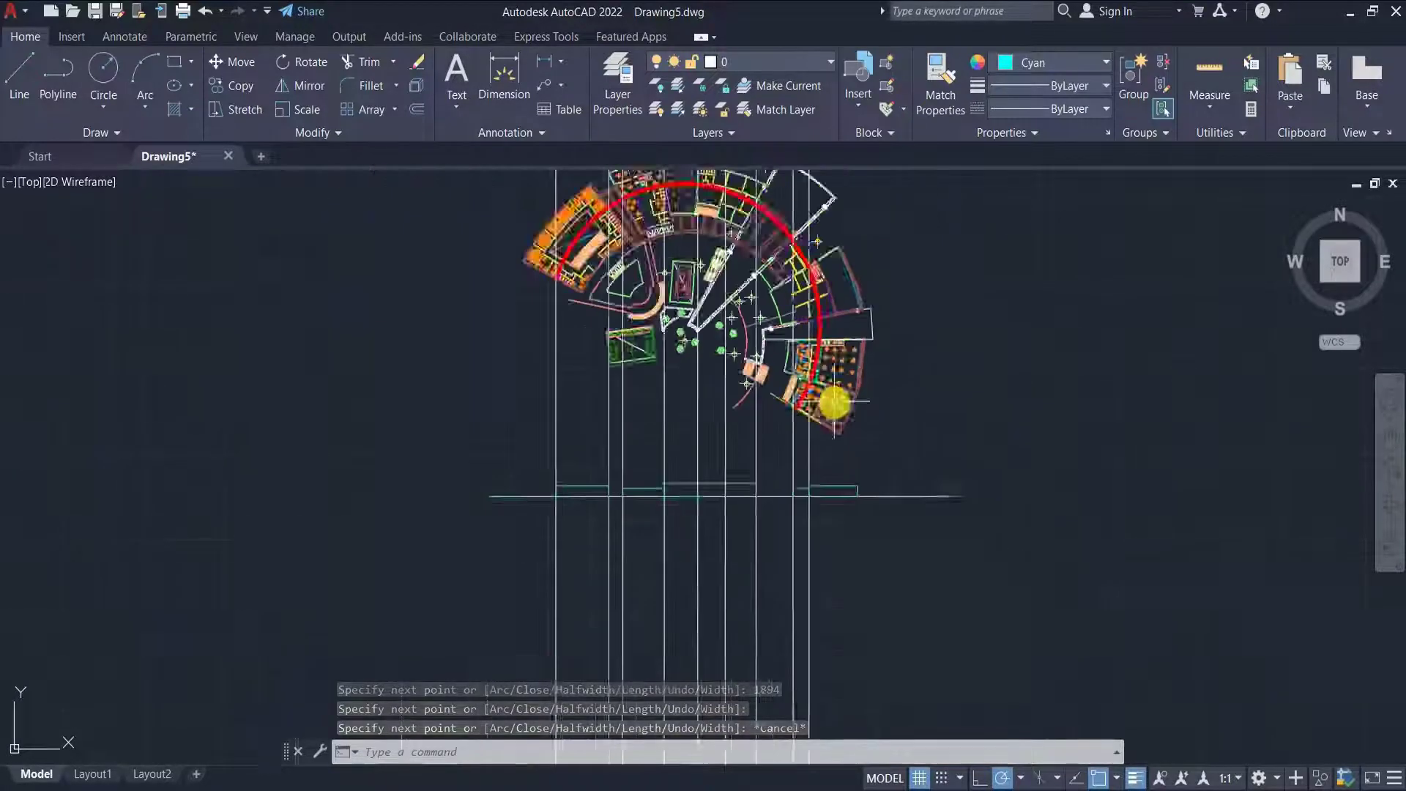
- Measure the gap along the red arc between the two eastern blocks with a temporary dimension
scroll(838, 402, "up", 5)
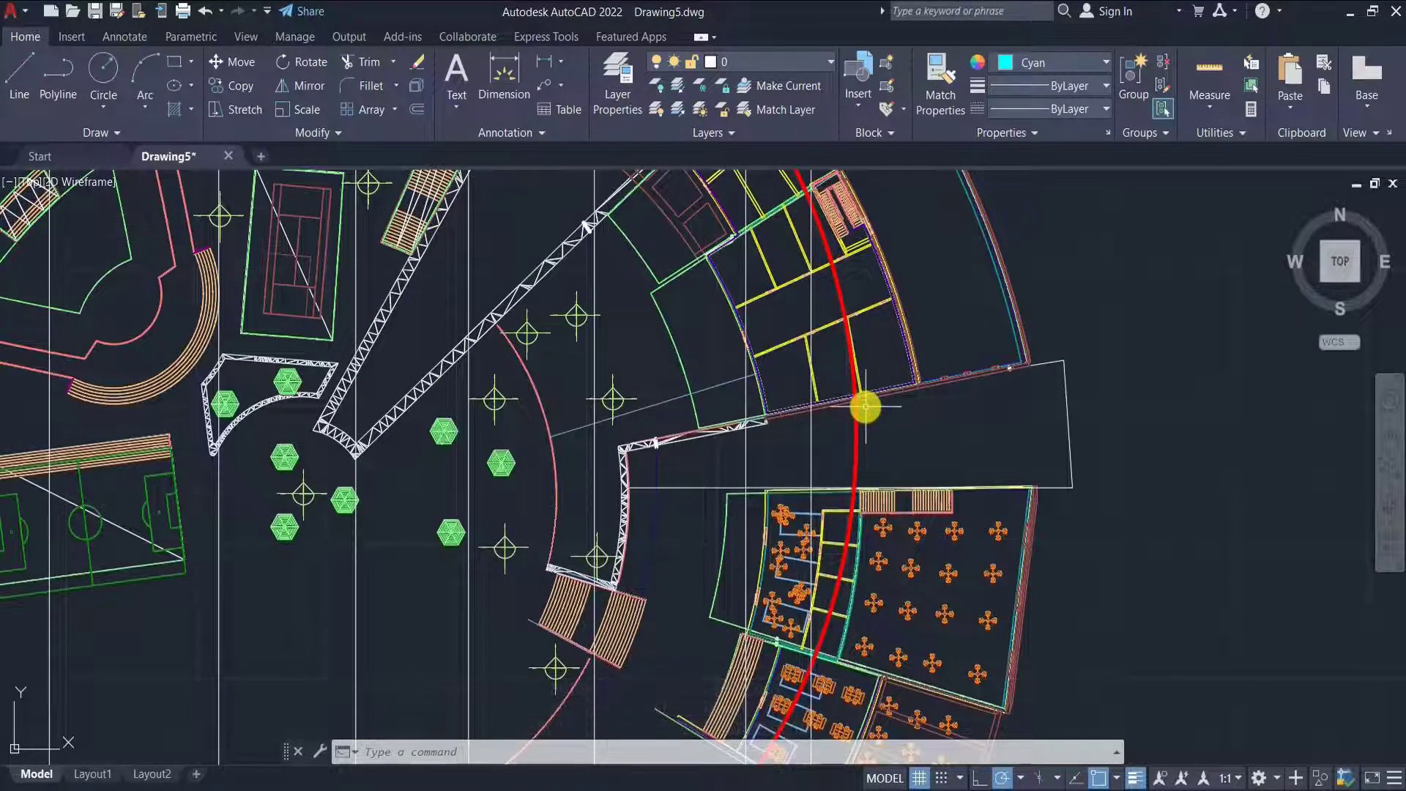
scroll(865, 406, "up", 2)
left_click(504, 80)
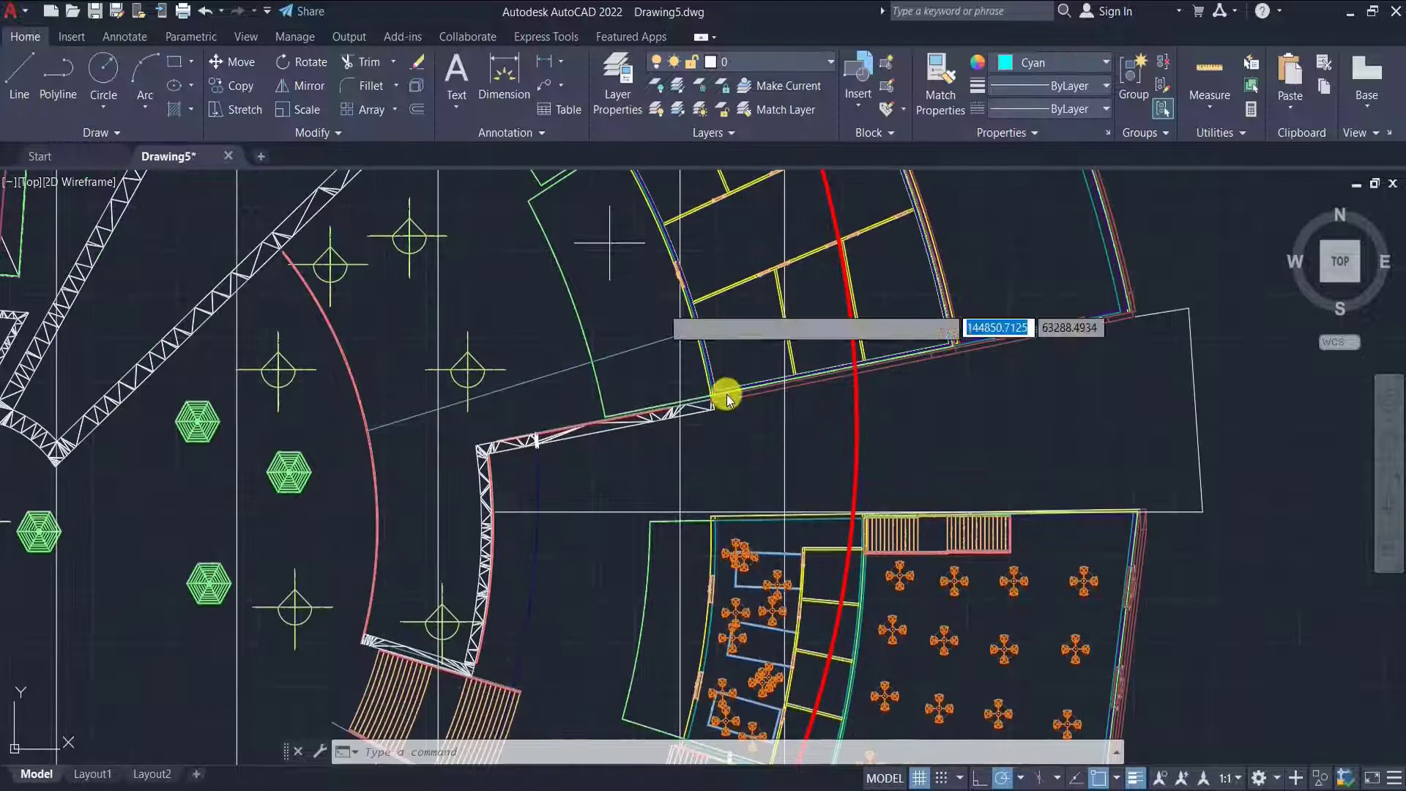
left_click(854, 369)
left_click(857, 502)
scroll(897, 468, "up", 5)
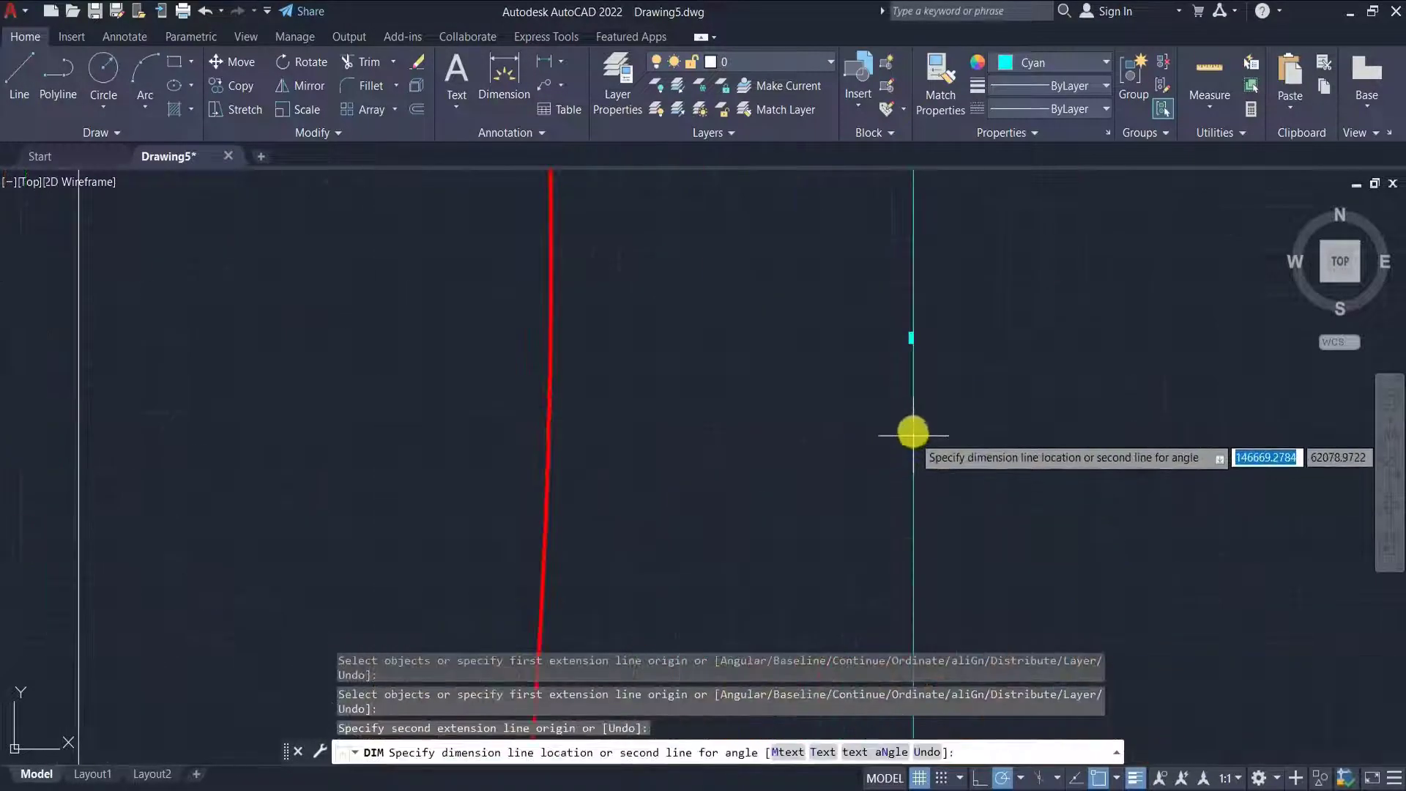
key("Escape")
scroll(740, 323, "down", 8)
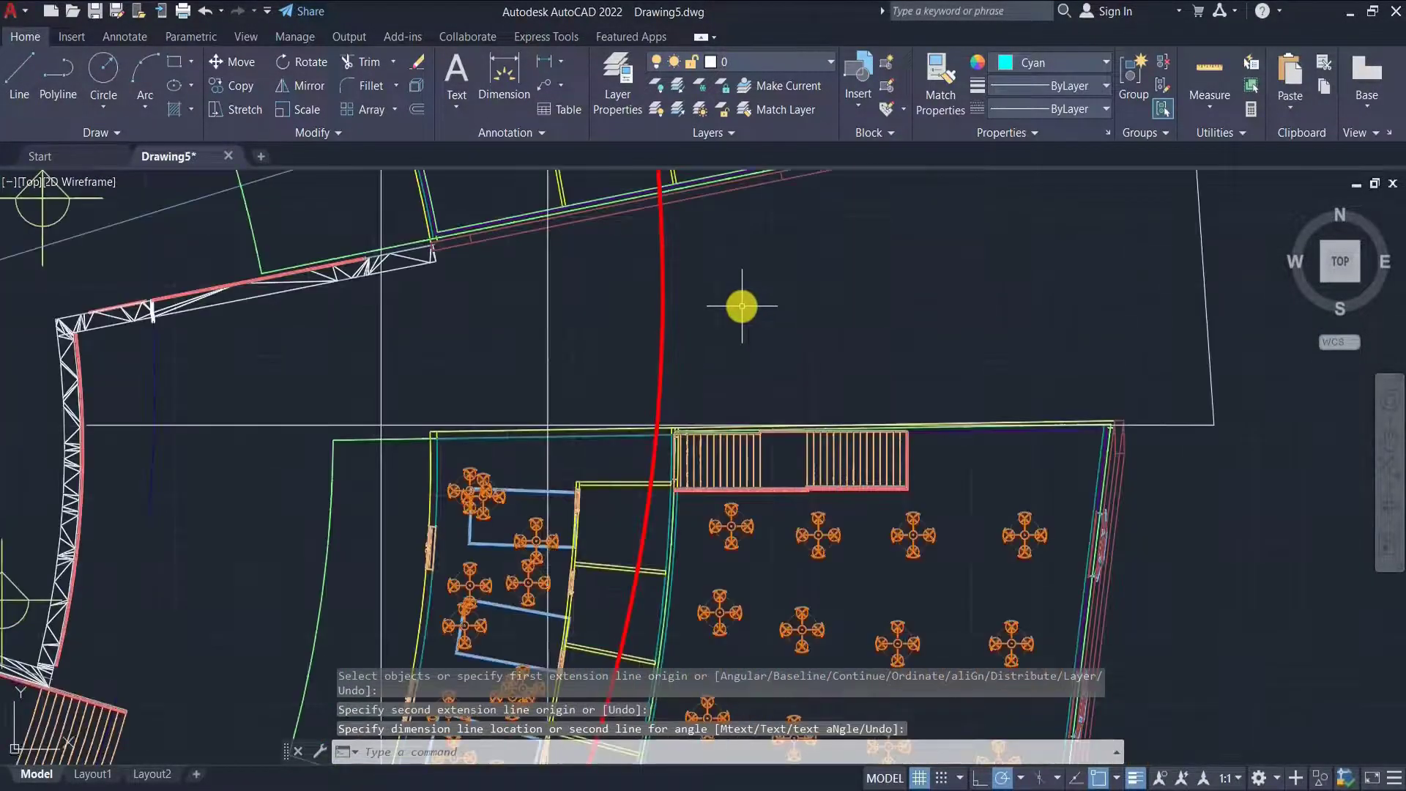
- Draw an 825-unit polyline along the ground line from the lower-right corner of the last block outline
scroll(810, 510, "up", 4)
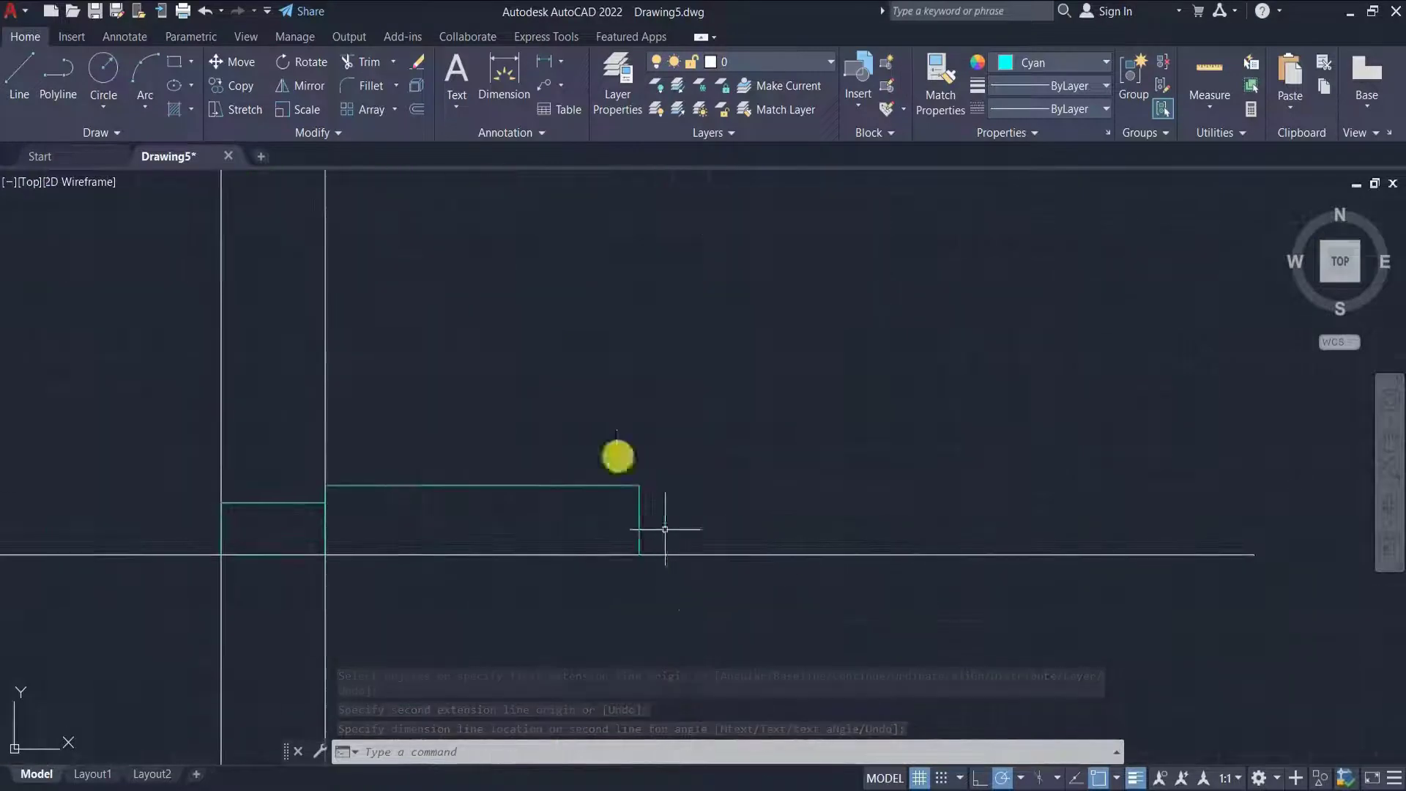
left_click(58, 76)
left_click(641, 556)
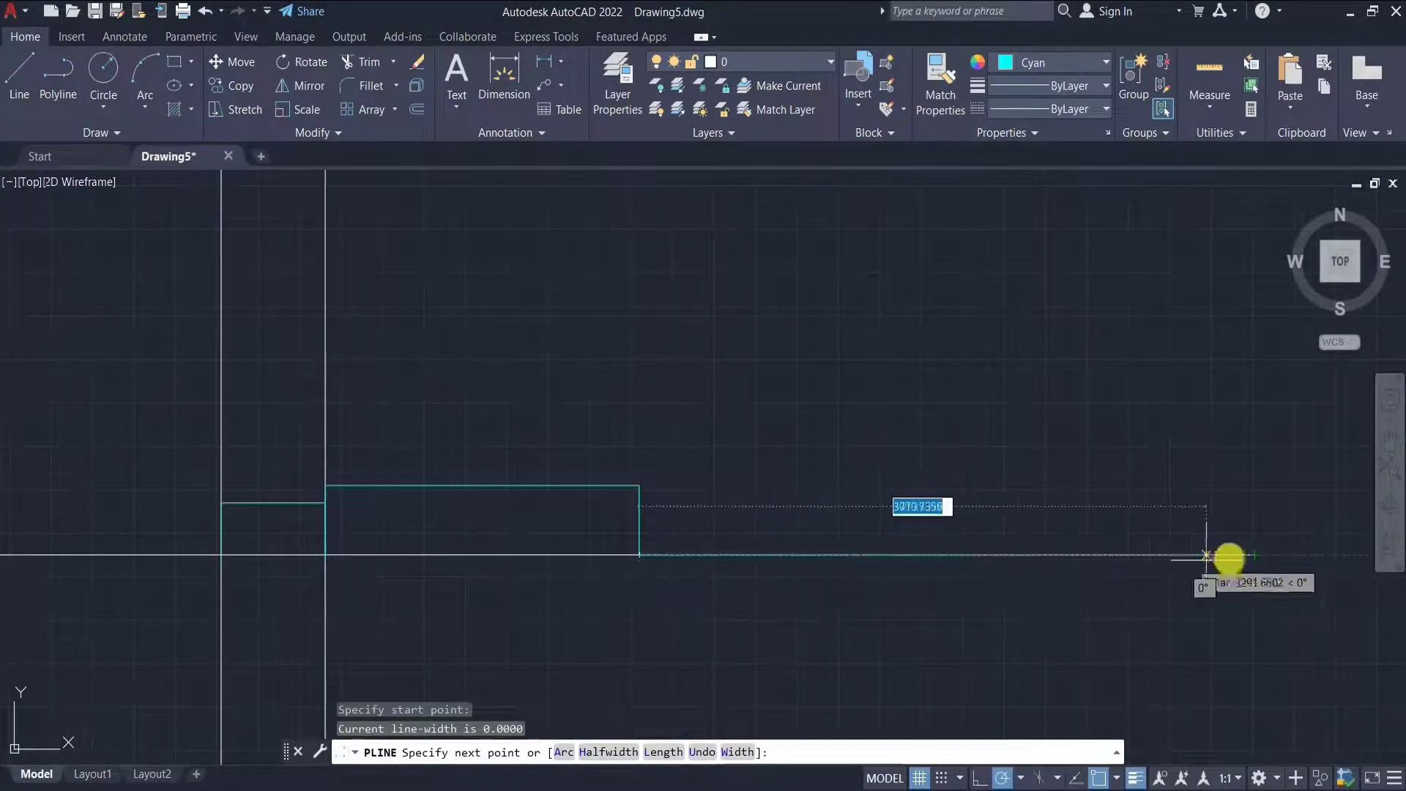
type("825")
key("Return")
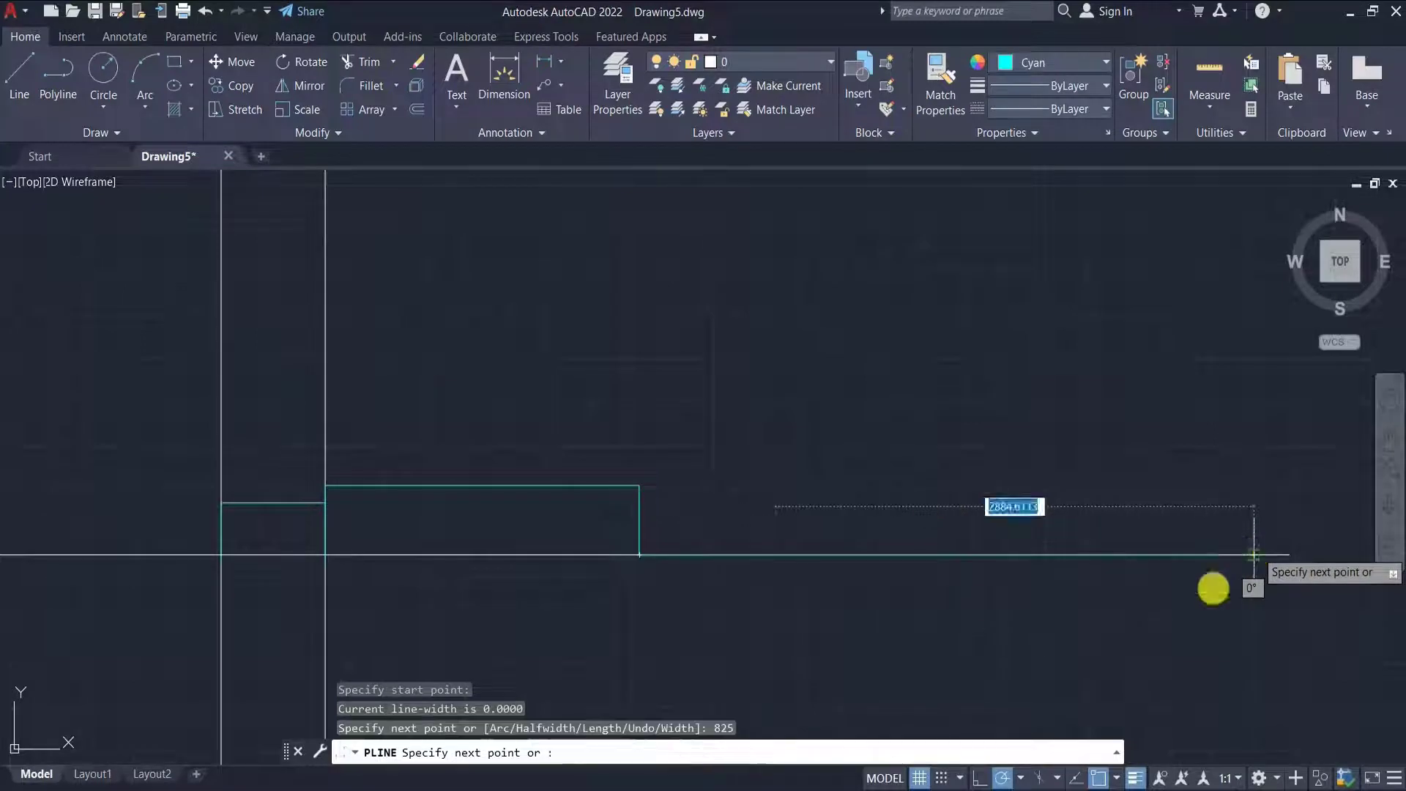
key("Escape")
- Measure the dining block's length along the red arc, between its upper and lower walls, with a temporary dimension
scroll(740, 571, "down", 3)
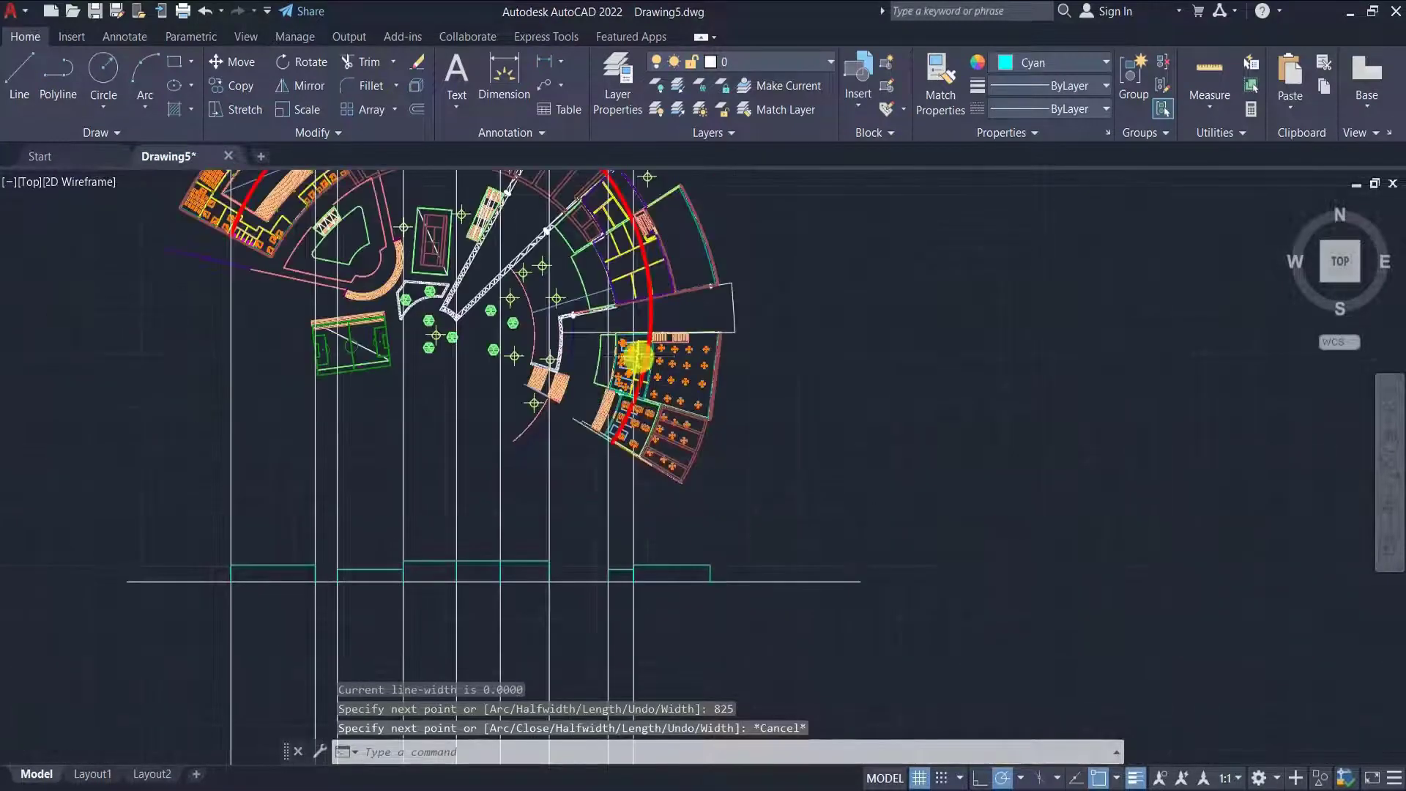
scroll(637, 357, "up", 4)
left_click(503, 77)
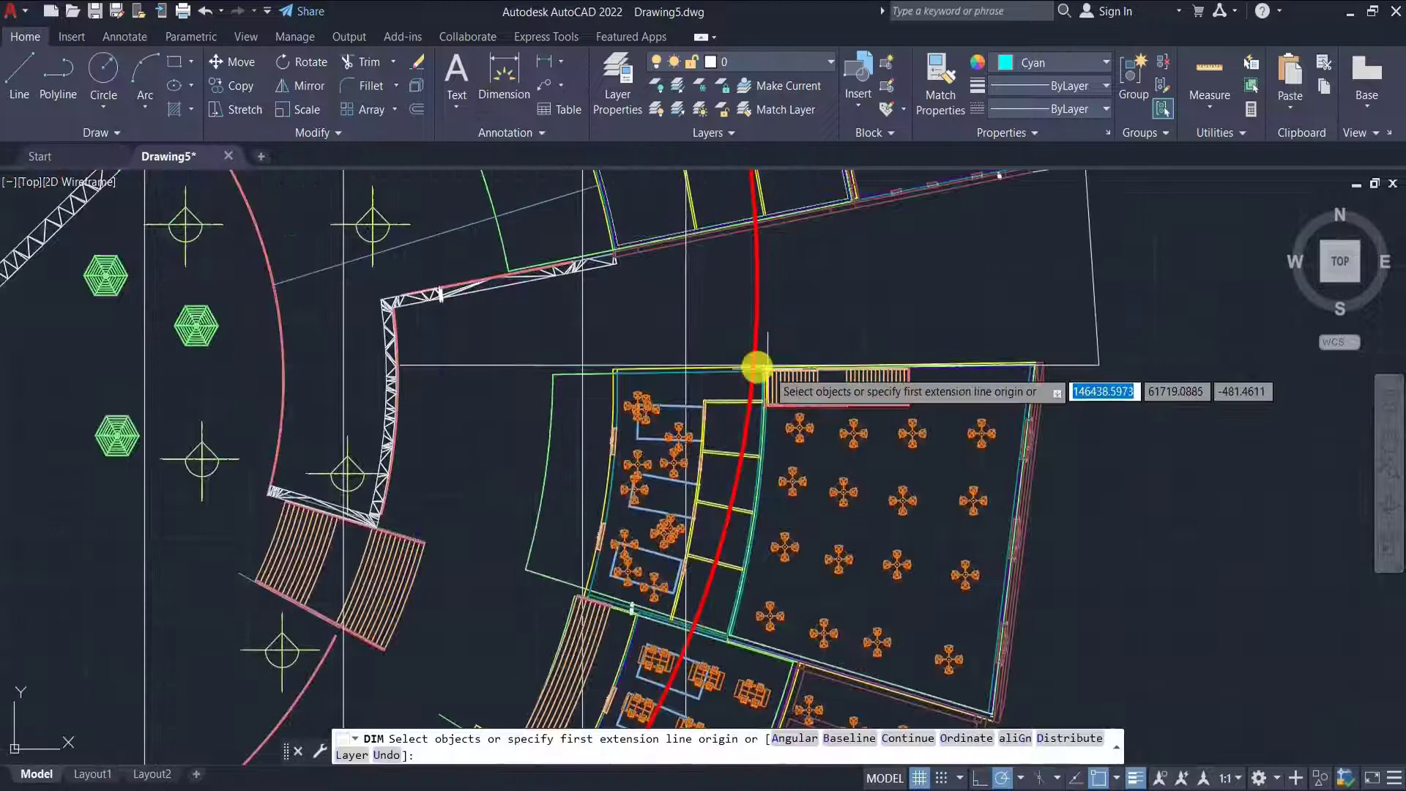
left_click(692, 626)
left_click(754, 371)
scroll(791, 538, "up", 6)
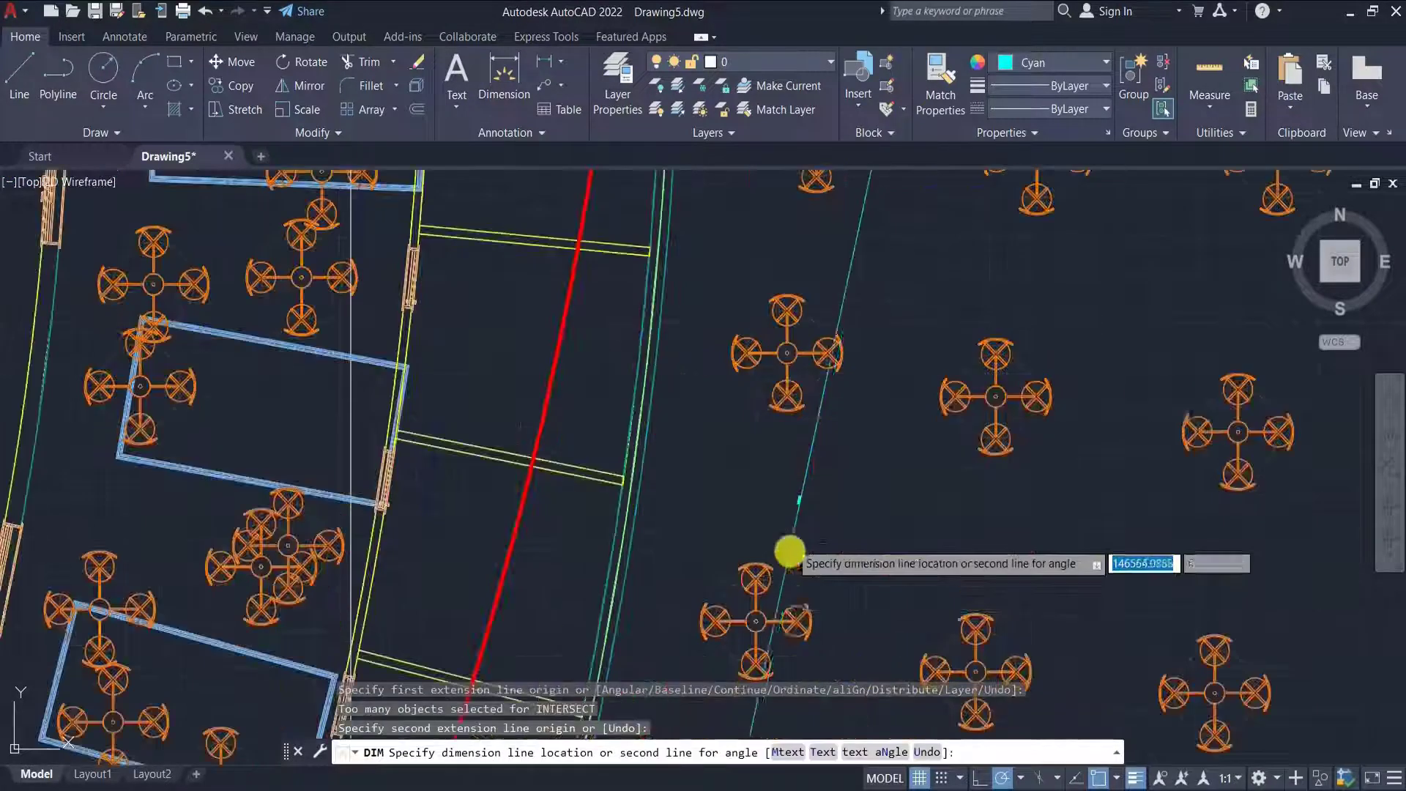
scroll(789, 551, "up", 5)
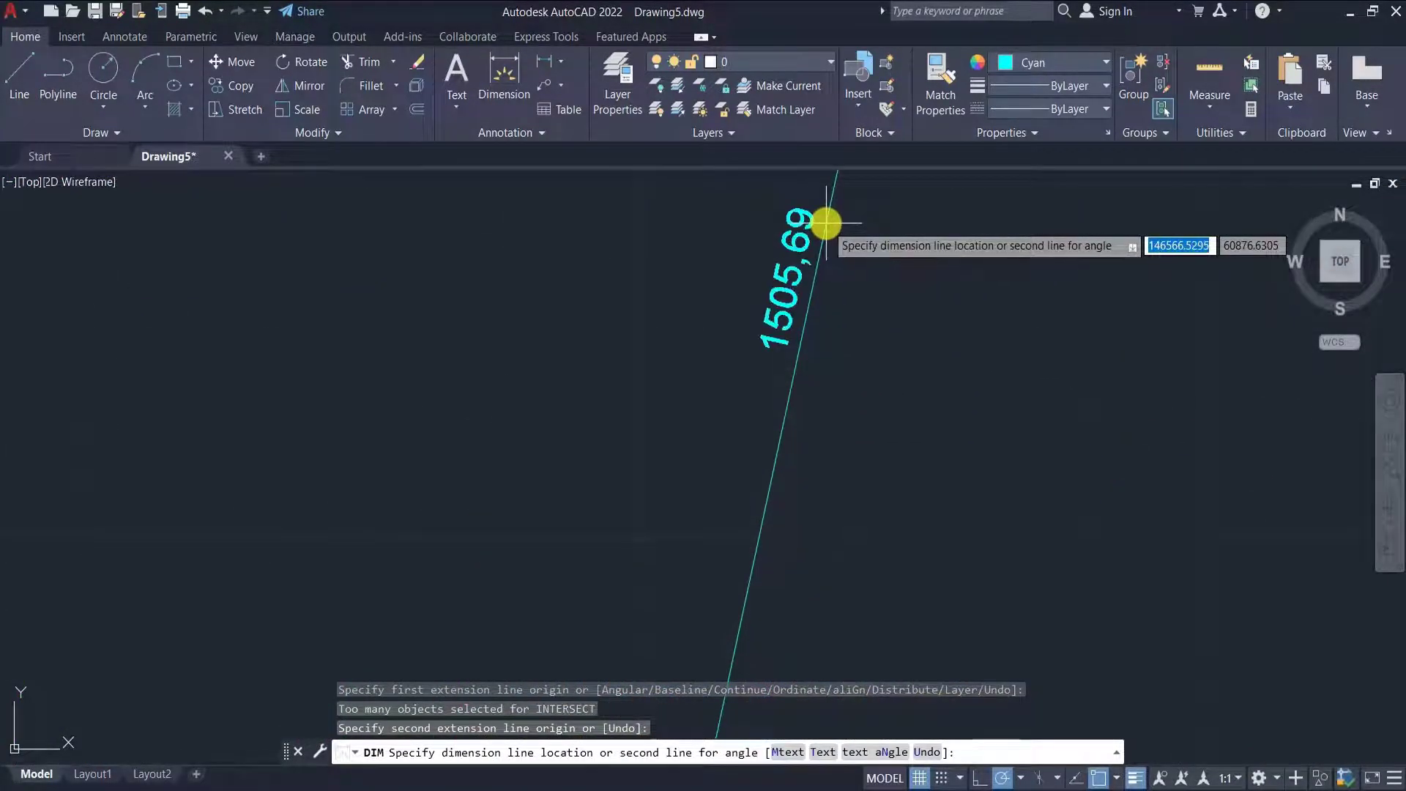
key("Escape")
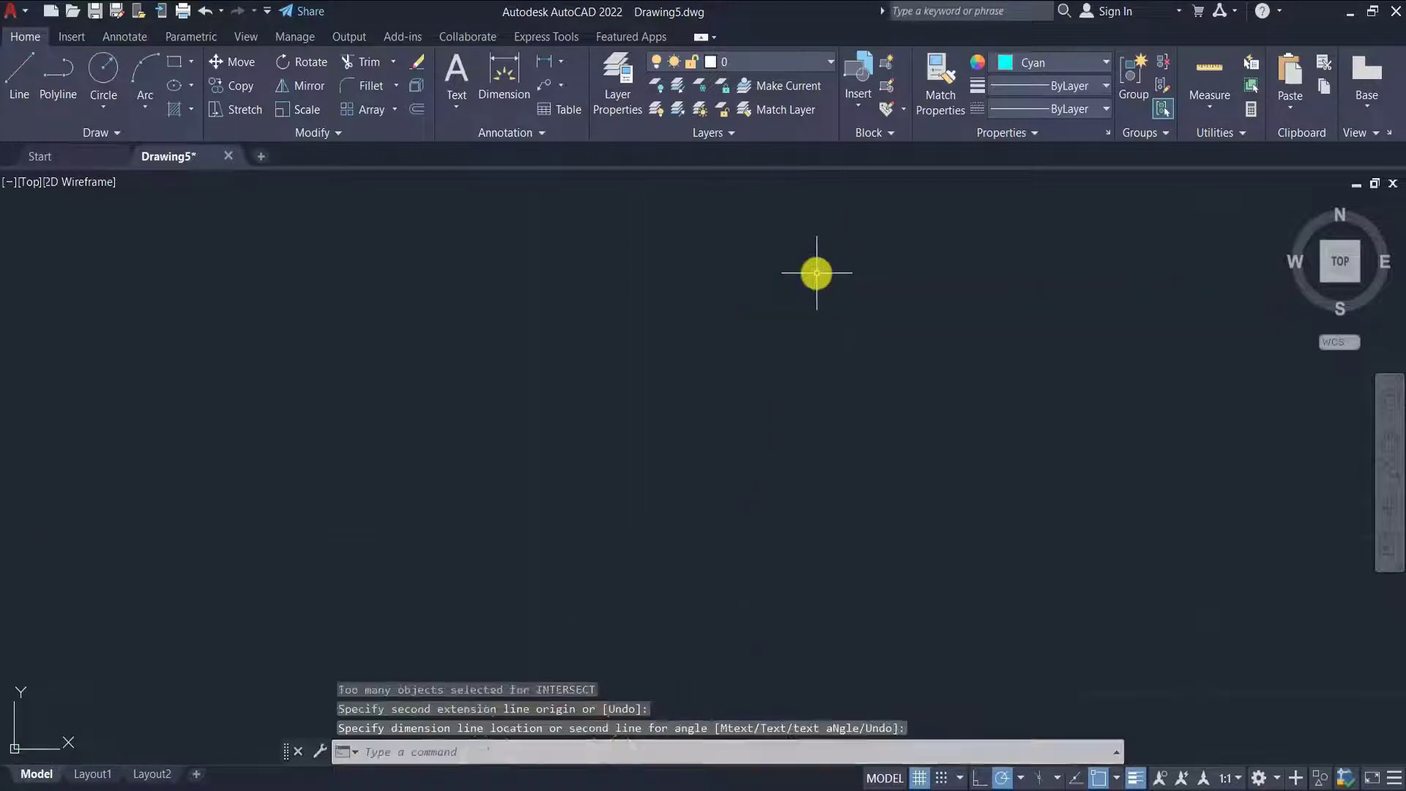
scroll(747, 305, "down", 8)
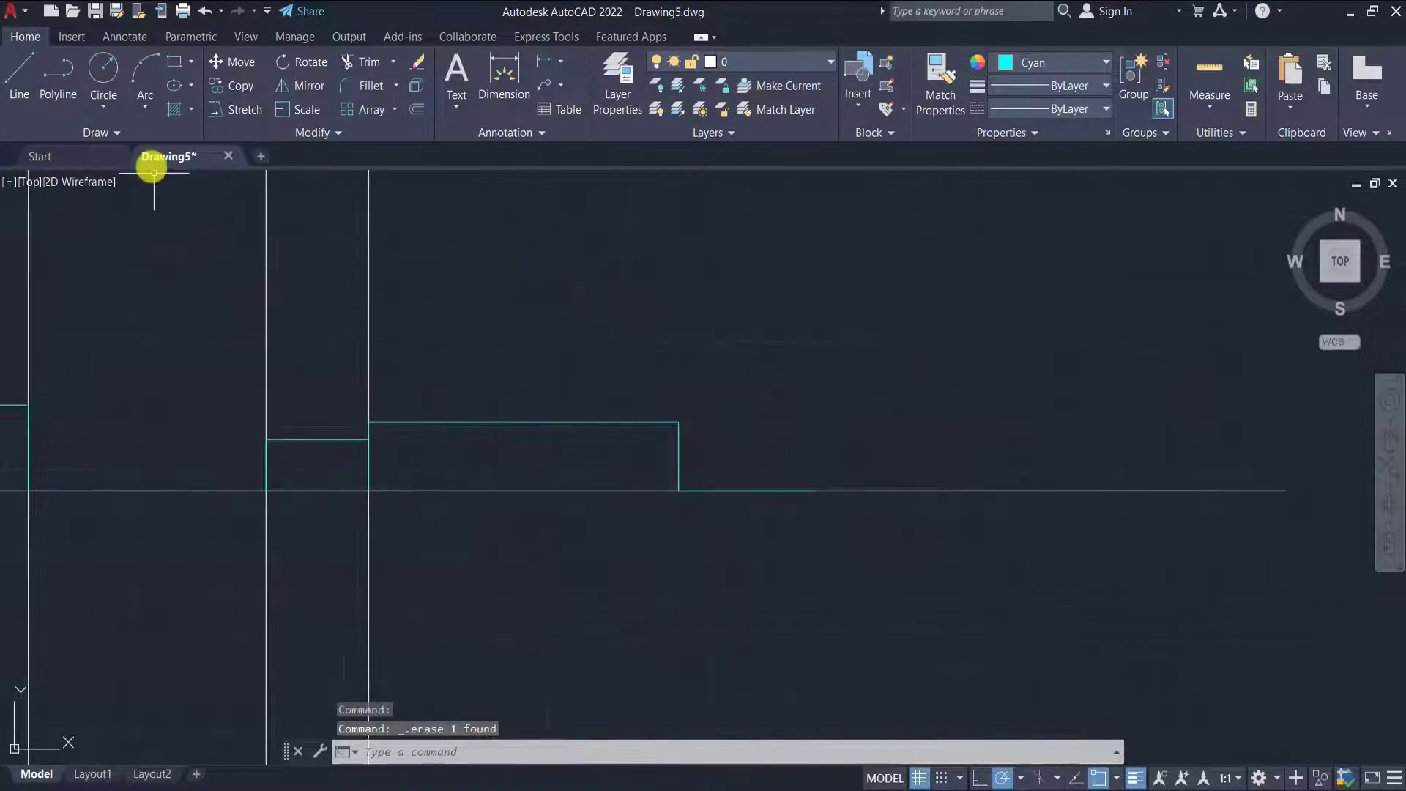
- Draw a polyline outline 400 units high and 1500 units long on the ground line, starting at the end of the gap segment
left_click(58, 77)
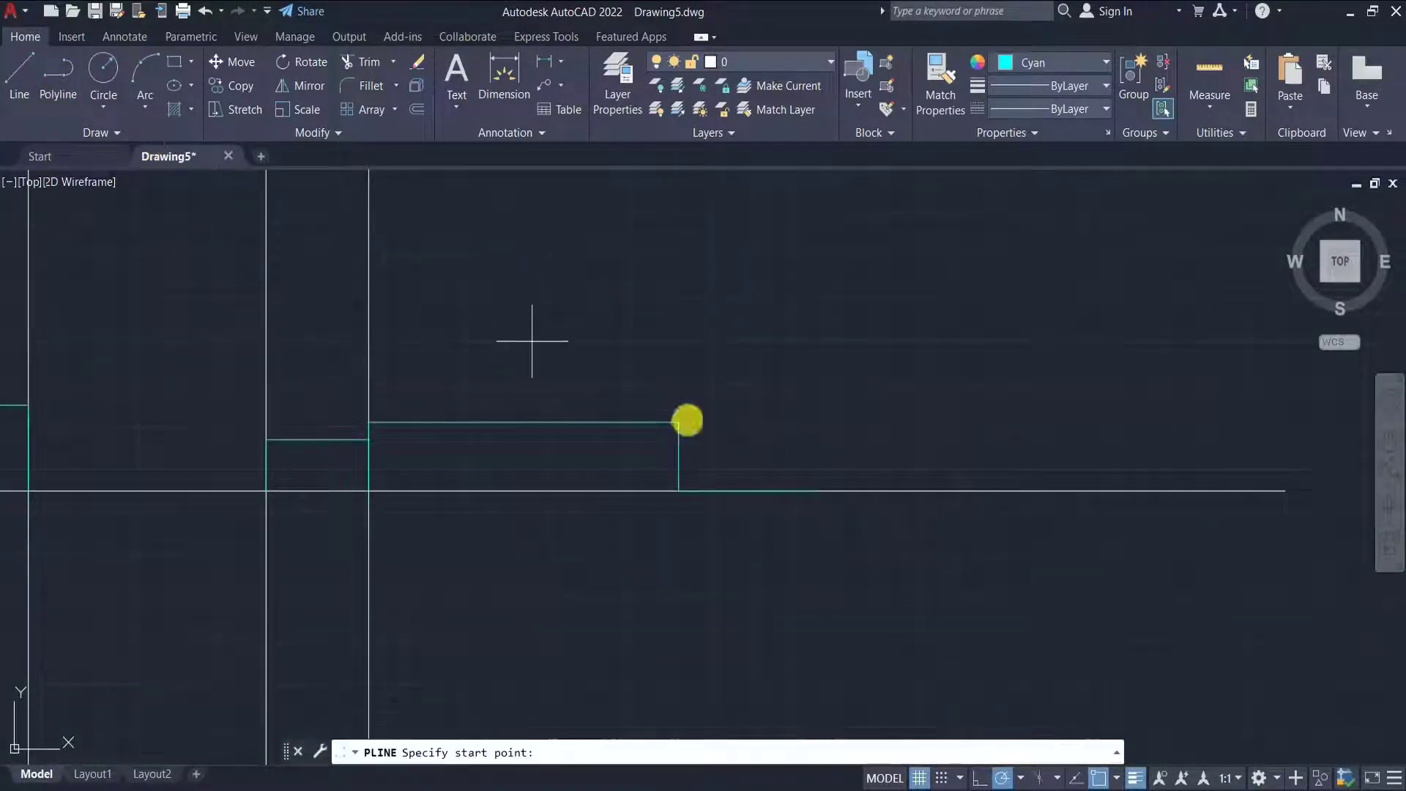
left_click(810, 489)
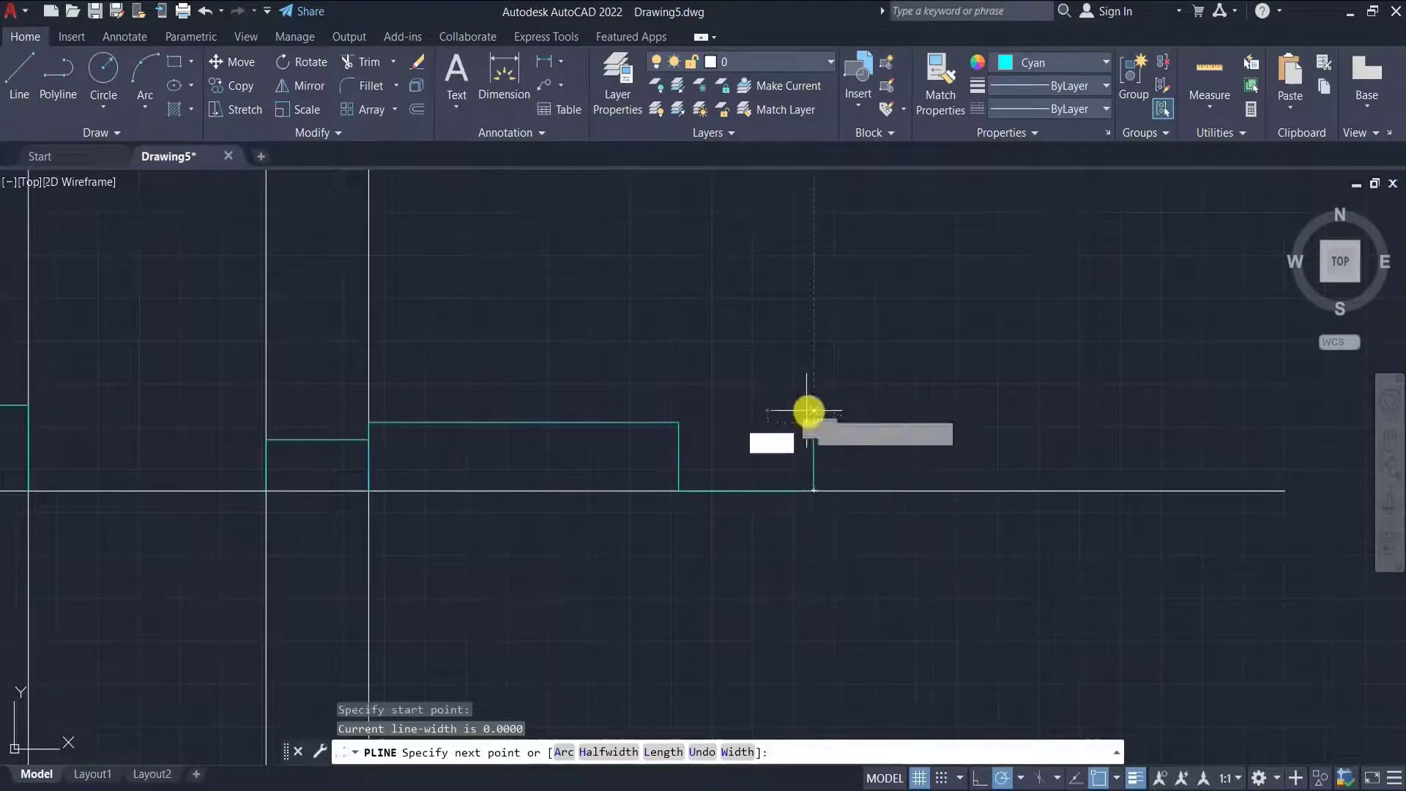
type("400")
key("Return")
key("Return")
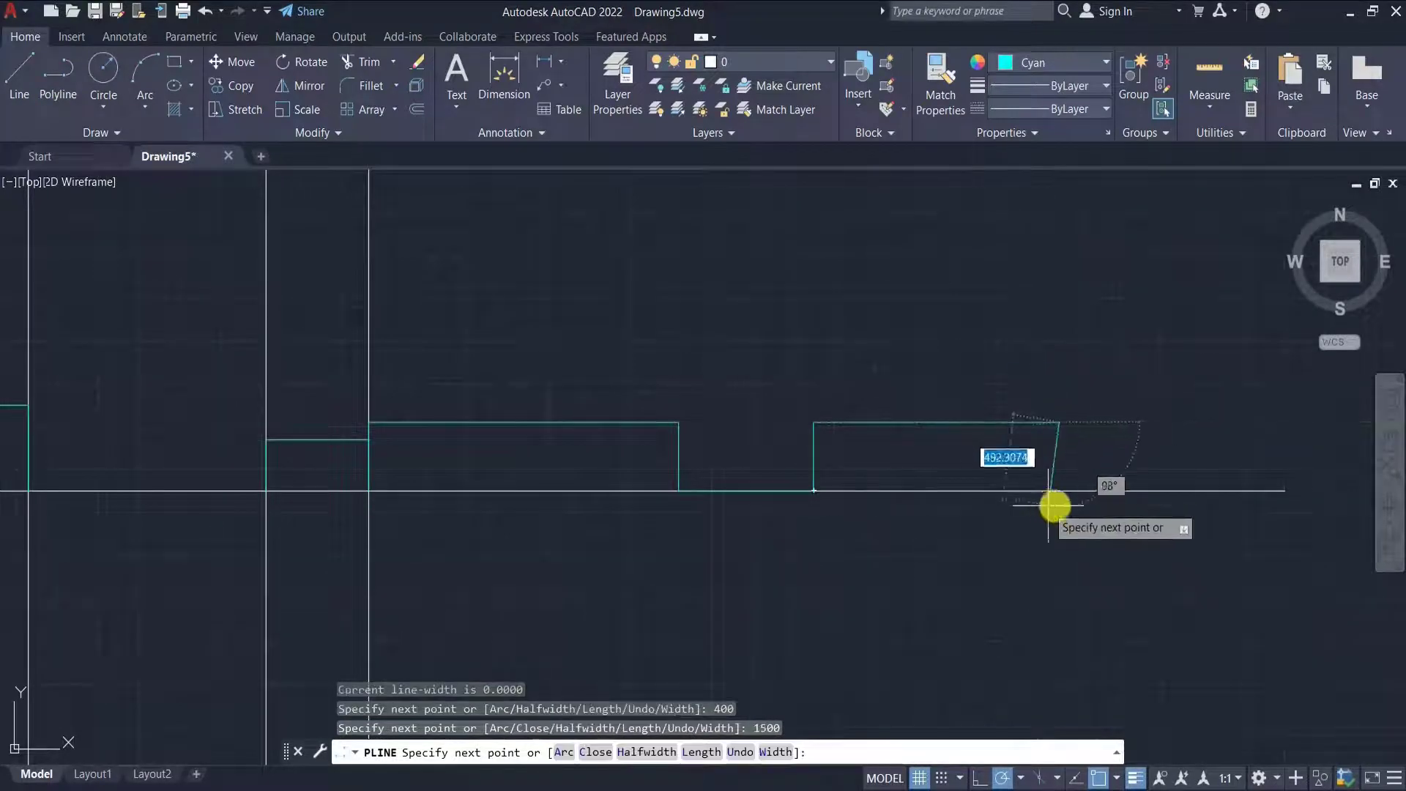
left_click(1058, 492)
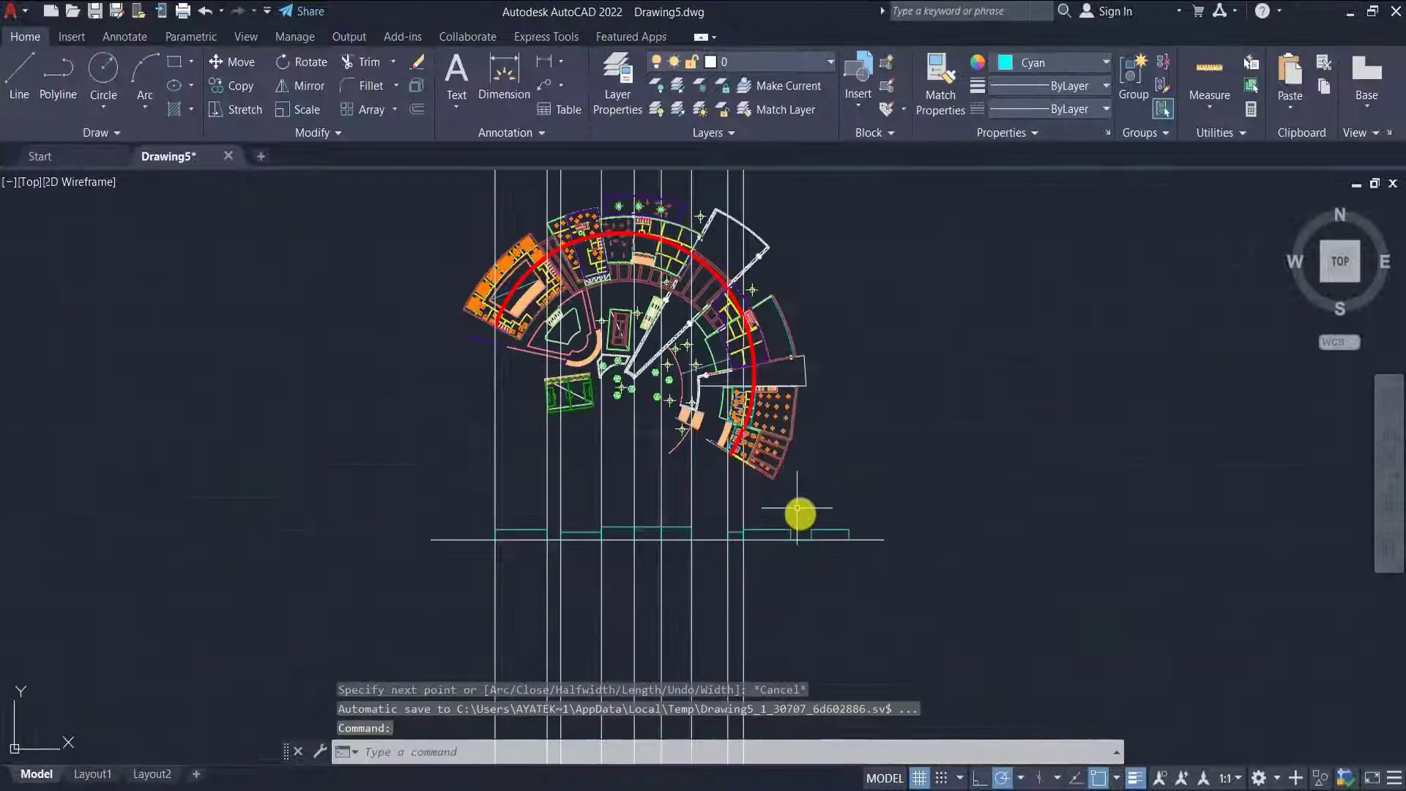
- Measure the lowest eastern section along the red arc, from its upper wall to the arc's end, with a temporary dimension
scroll(800, 509, "up", 6)
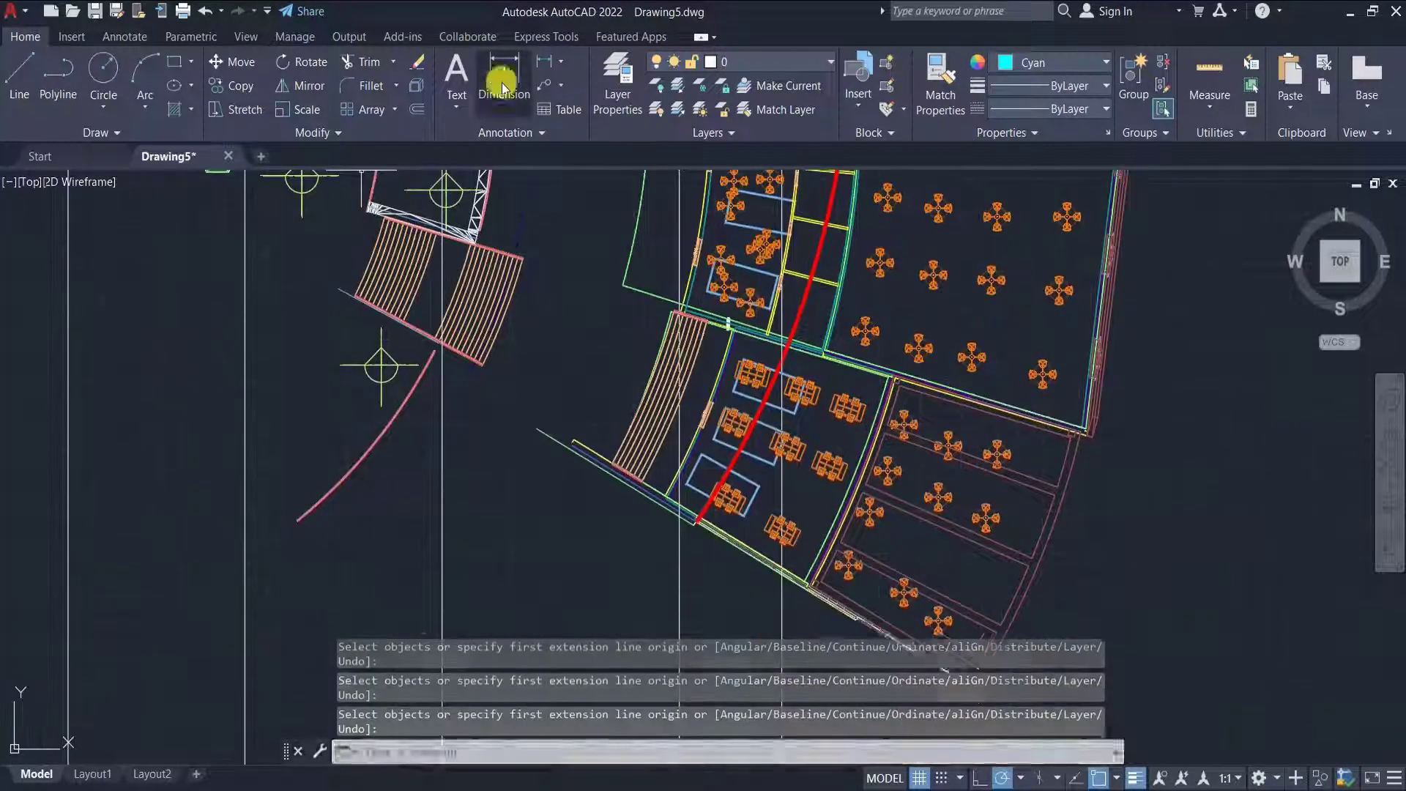
left_click(503, 81)
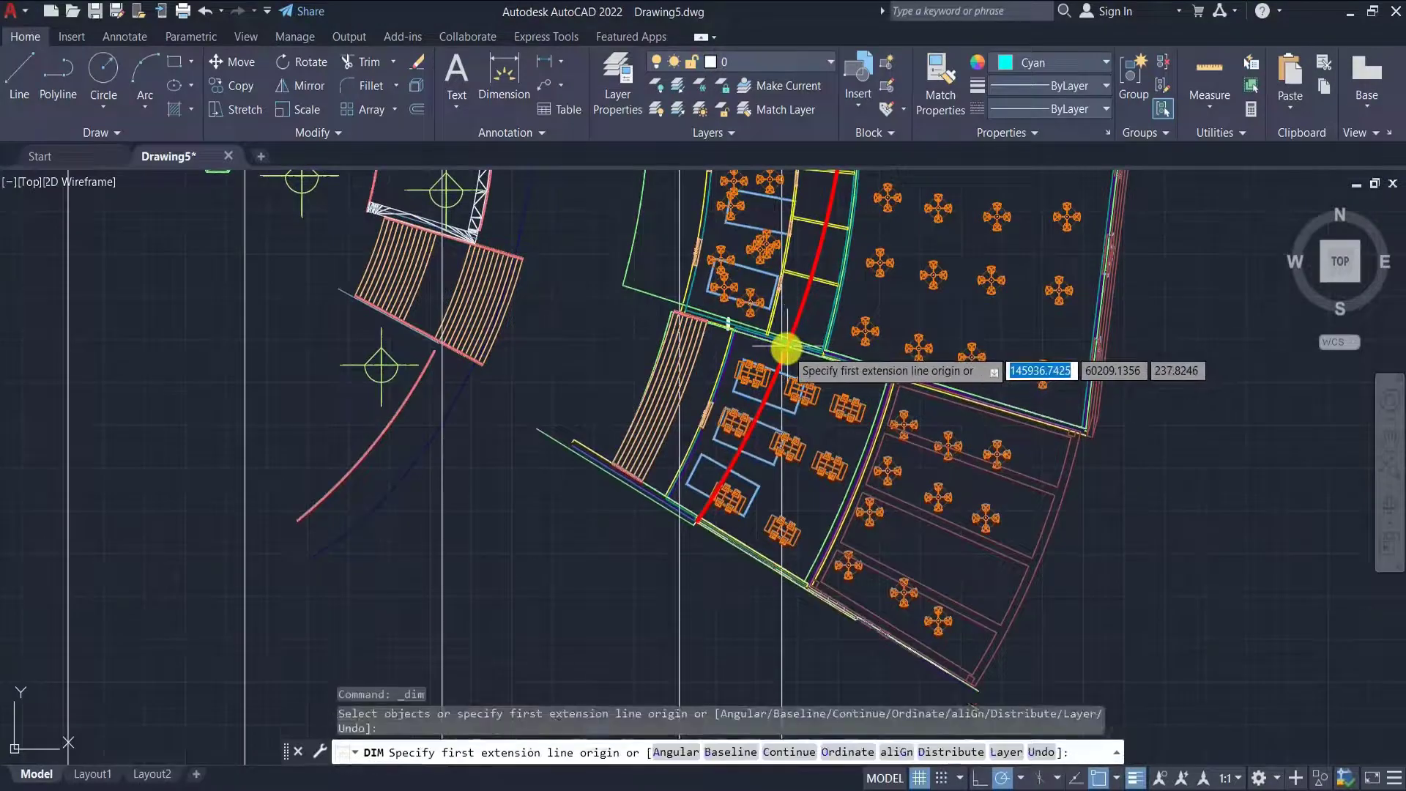
left_click(787, 349)
left_click(705, 500)
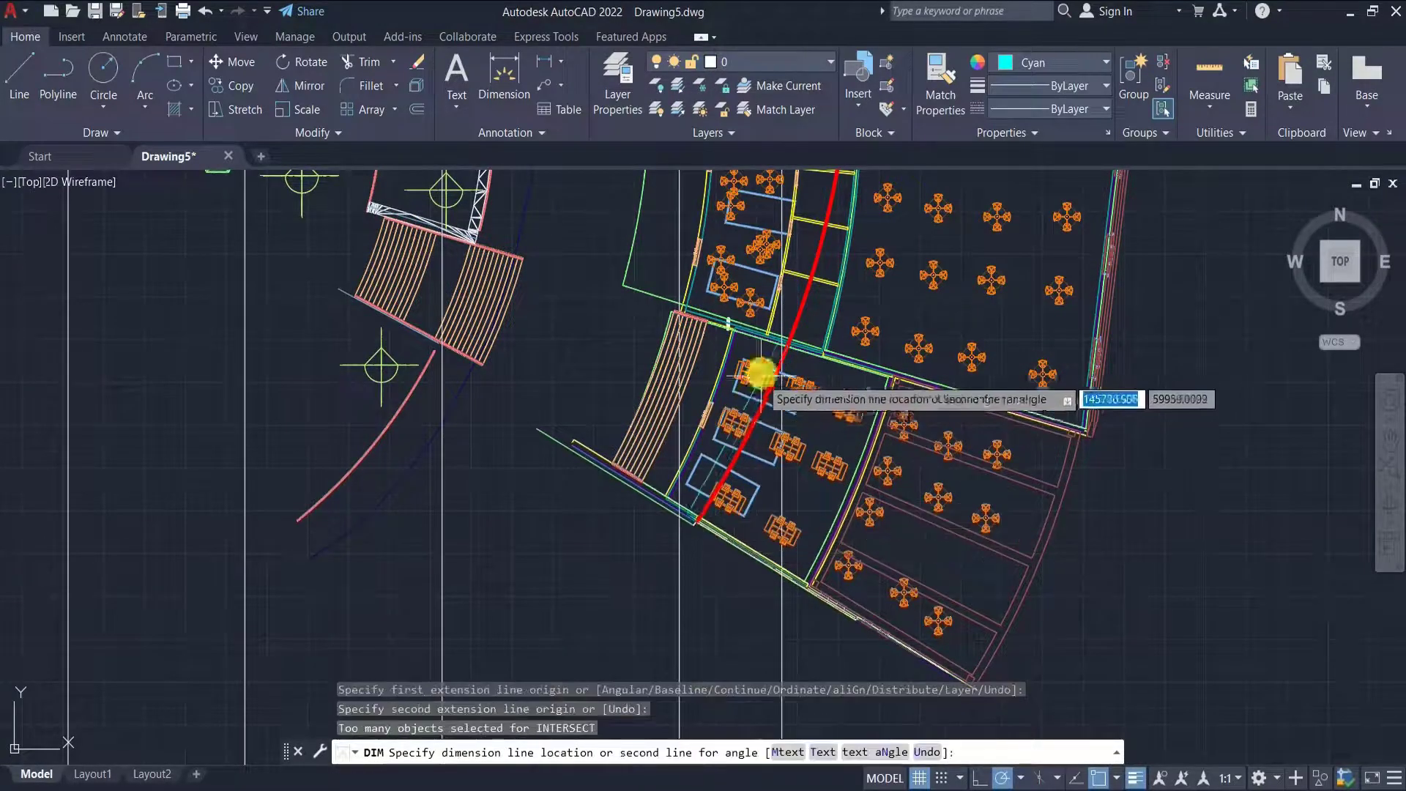
scroll(732, 417, "up", 8)
scroll(719, 306, "up", 8)
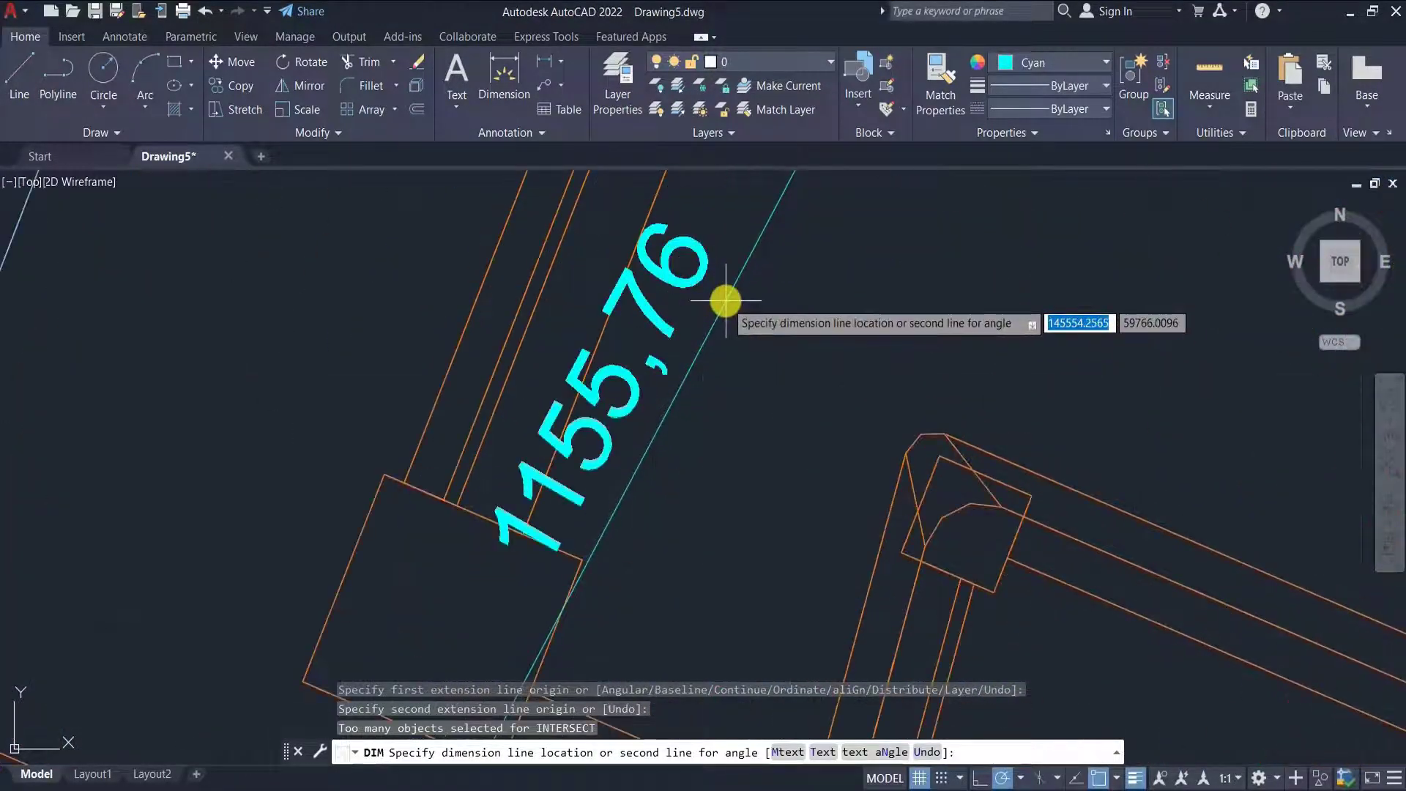
key("Escape")
scroll(722, 364, "down", 18)
scroll(744, 435, "down", 3)
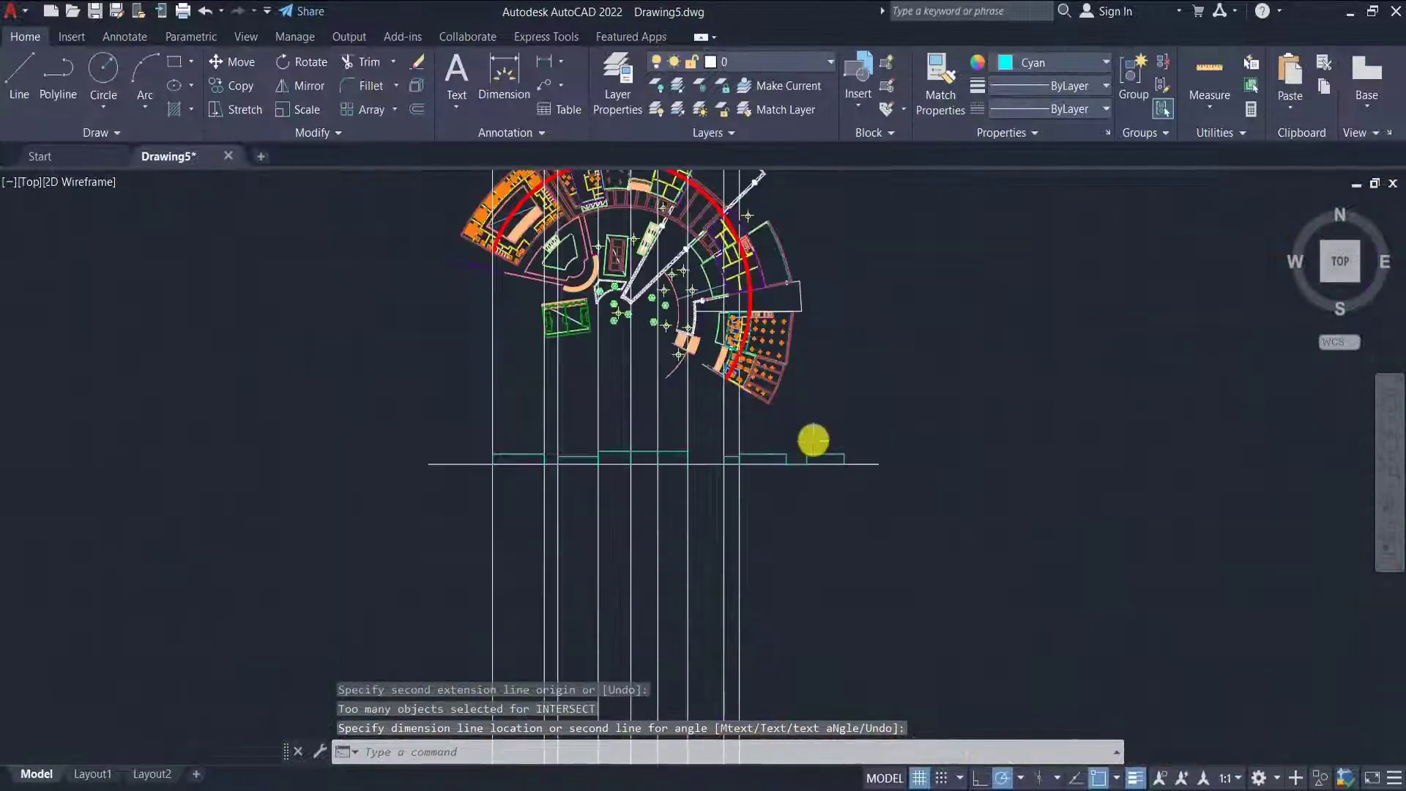
- Draw a 1155-unit polyline from the last outline's upper-right corner and bring it down to the ground line
scroll(813, 442, "up", 10)
left_click(58, 80)
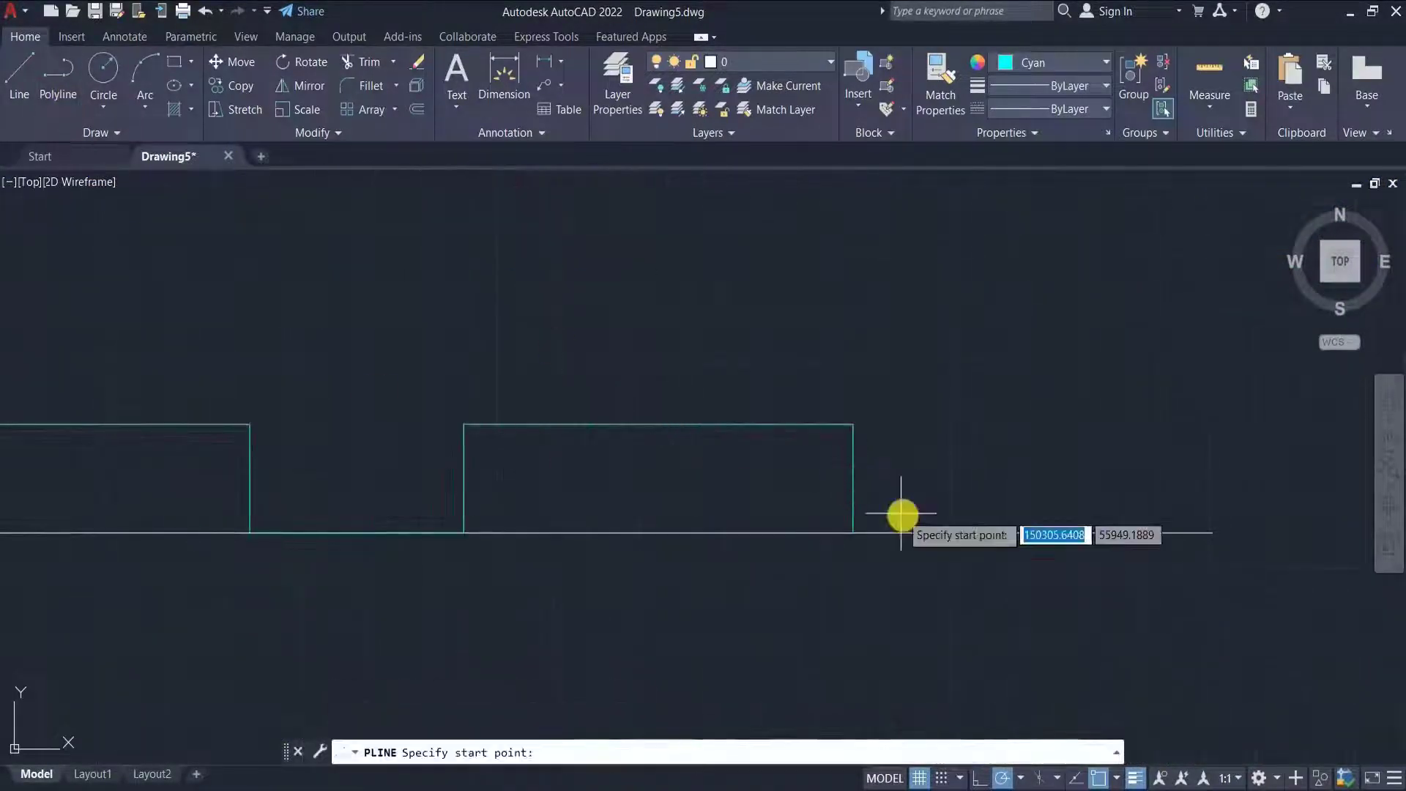
left_click(853, 424)
type("1155")
key("Return")
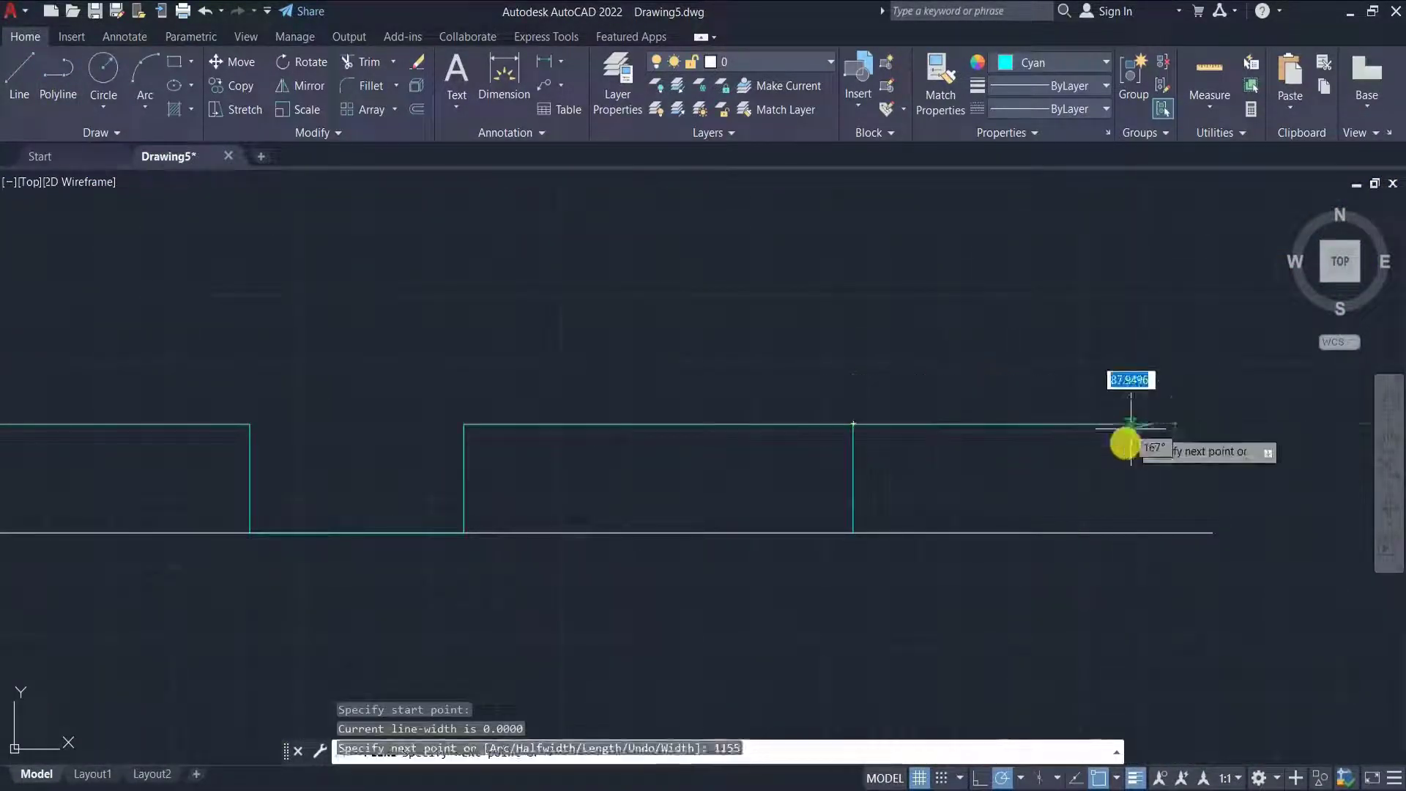
left_click(1152, 532)
key("Escape")
scroll(1062, 536, "down", 7)
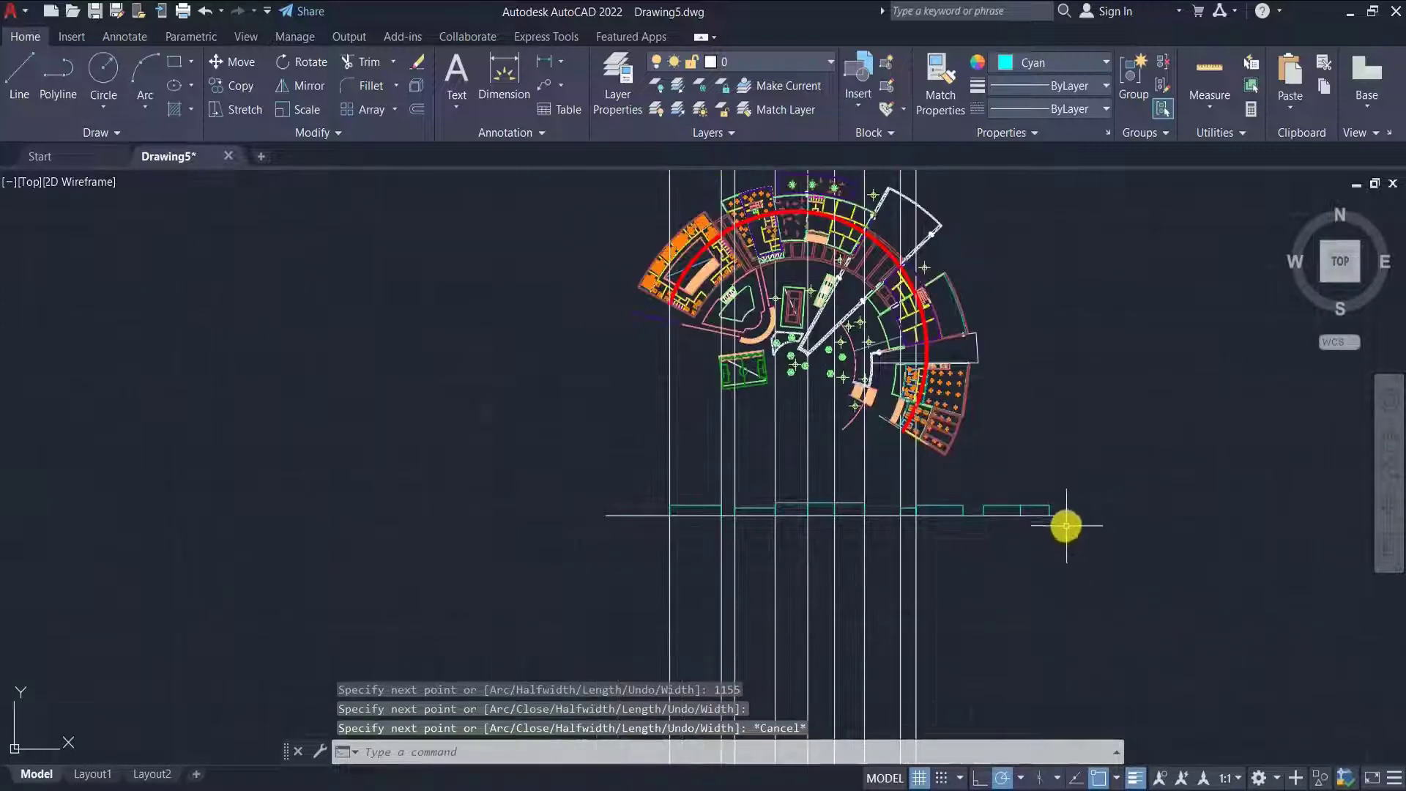
- Stretch the ground line's right end horizontally outward by about 1050 units, past the last outline
scroll(1065, 525, "up", 5)
left_click(1066, 495)
left_click(1006, 558)
left_click(1008, 512)
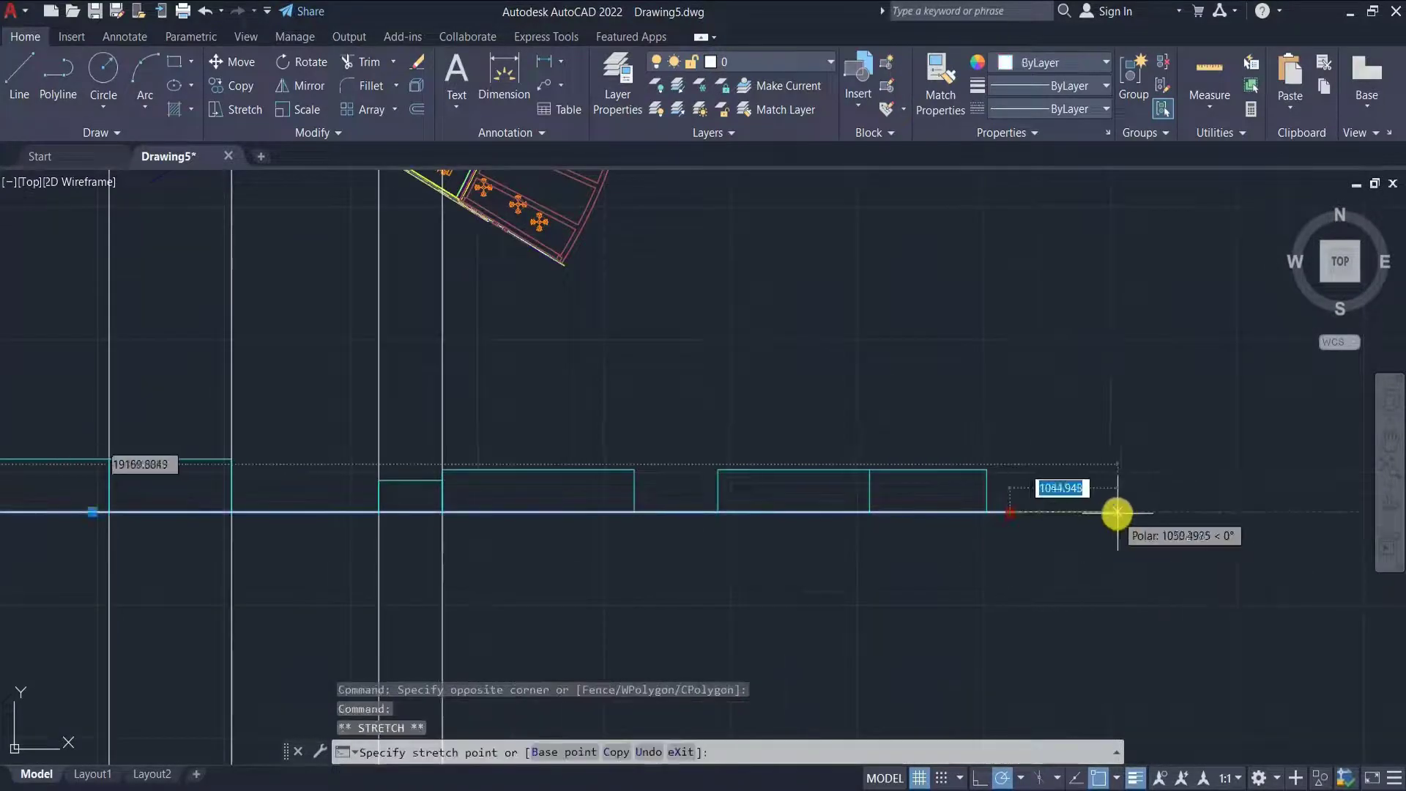
left_click(1118, 513)
key("Escape")
- Erase the nine vertical construction lines crossing the plan and the elevation
scroll(1068, 571, "down", 6)
scroll(820, 553, "up", 2)
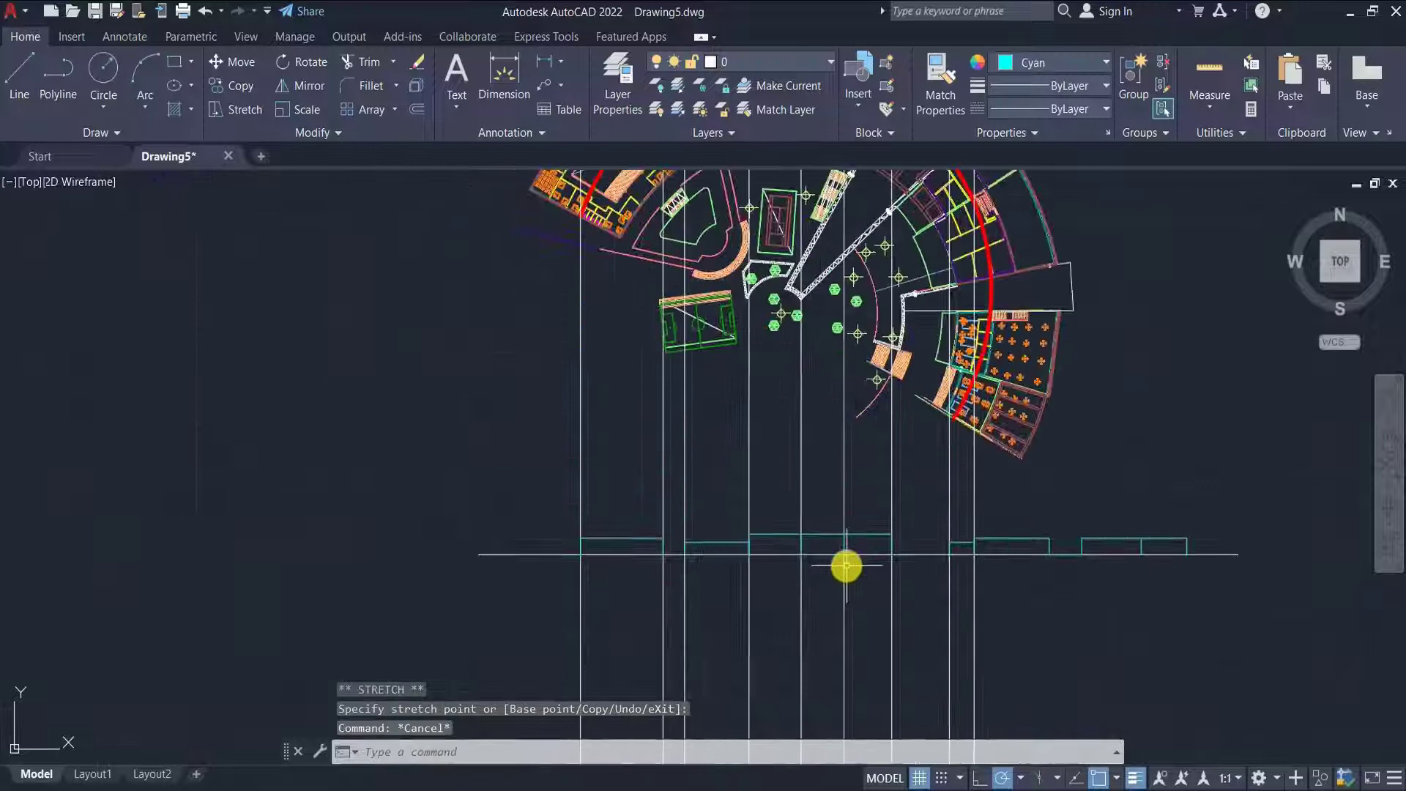
left_click(994, 486)
left_click(539, 477)
key("Delete")
scroll(740, 540, "down", 2)
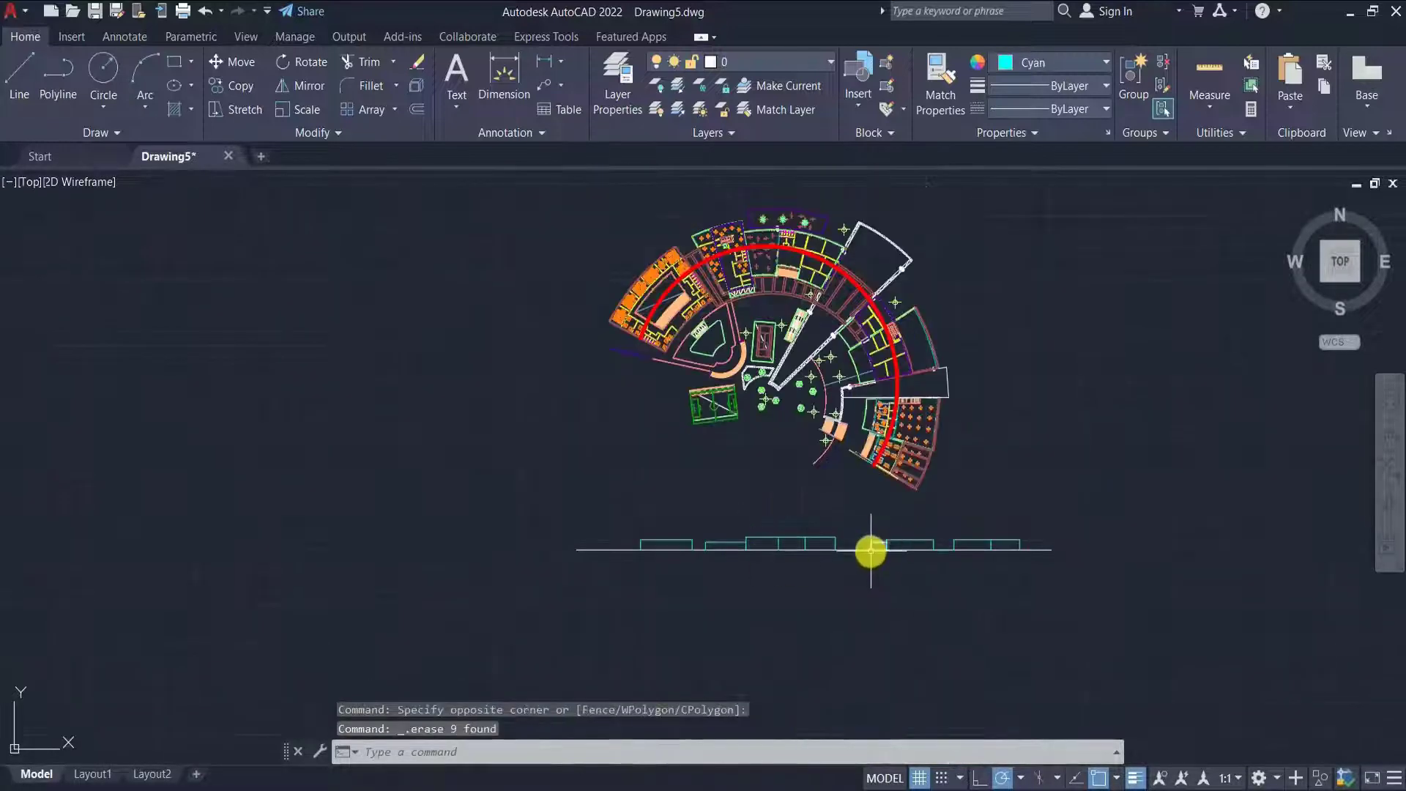
- Draw a vertical construction line through the red arc's lower end at the western block's outer wall
scroll(574, 417, "up", 7)
type("xl")
key("Return")
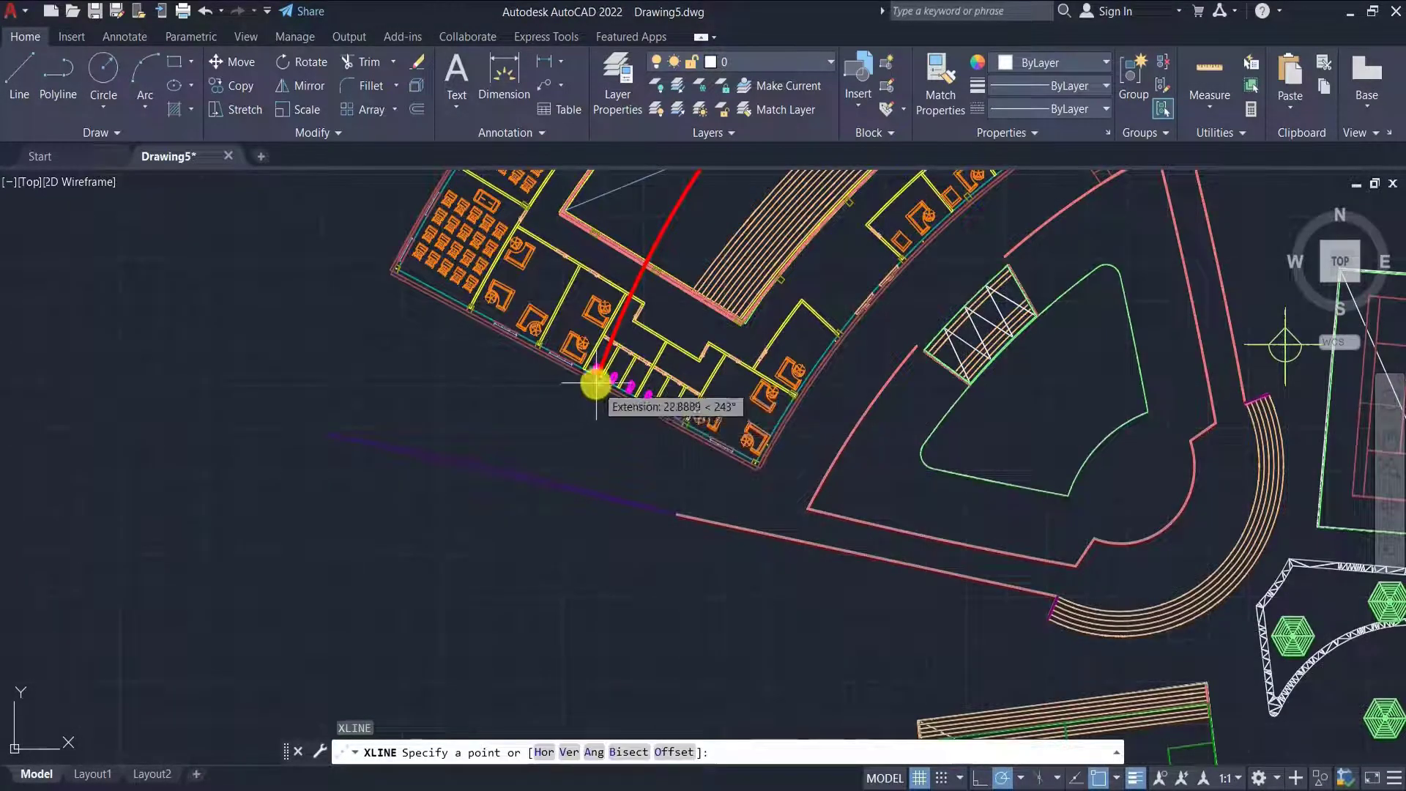
left_click(596, 382)
left_click(597, 442)
key("Escape")
- Copy the vertical construction line from the red arc's lower end to each point where the arc crosses the western block's interior walls
left_click(572, 449)
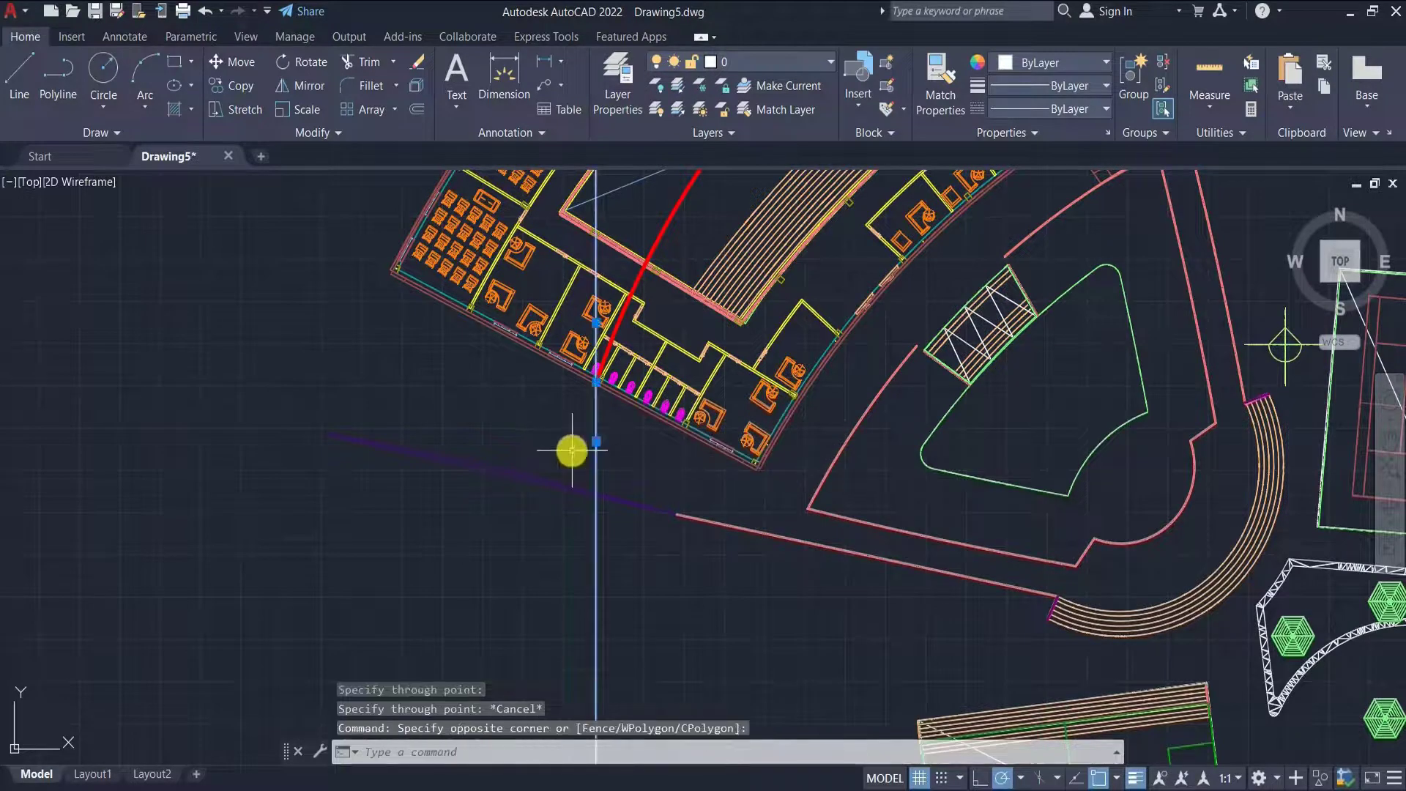
left_click(576, 492)
type("co")
key("Return")
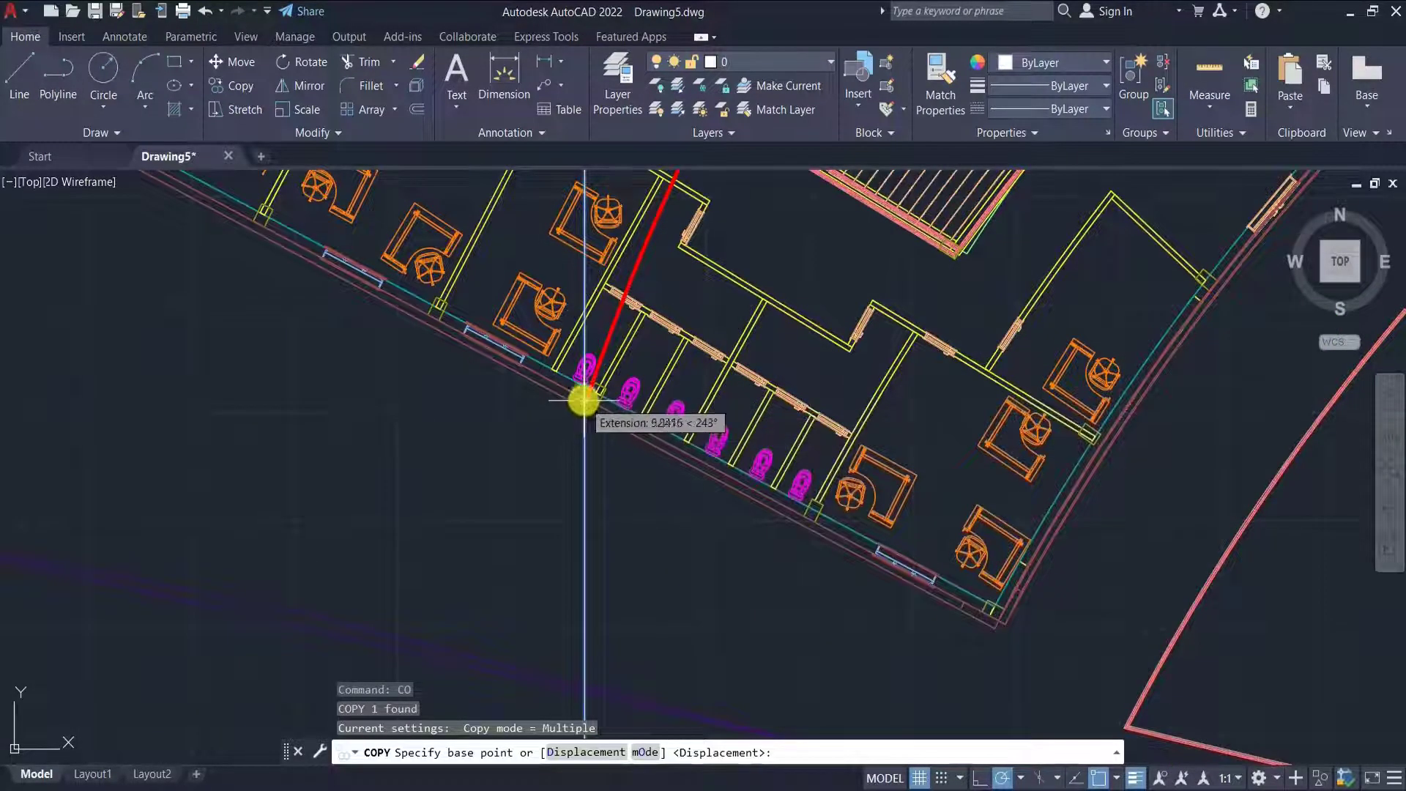
left_click(584, 400)
scroll(570, 505, "down", 2)
left_click(633, 300)
scroll(583, 491, "down", 2)
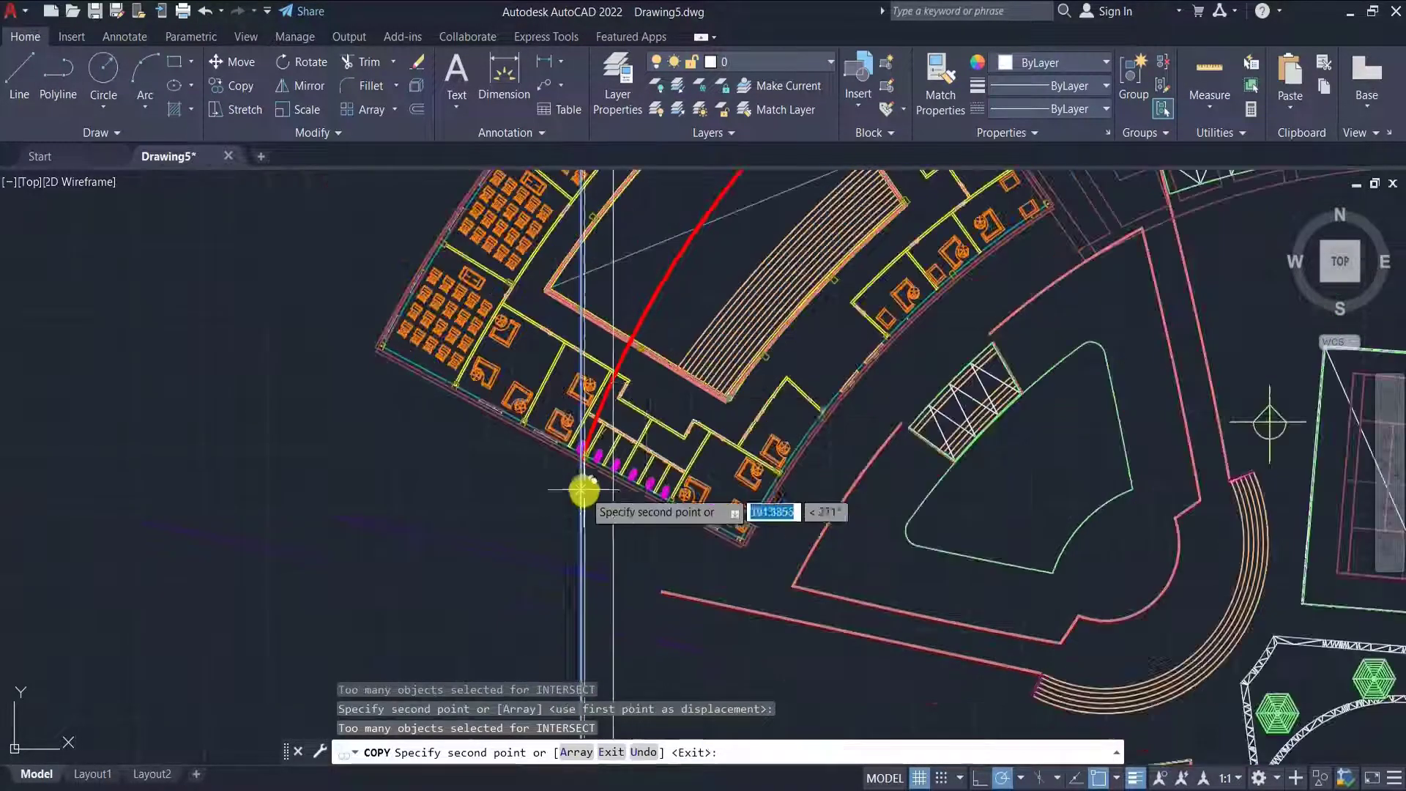
scroll(634, 337, "up", 3)
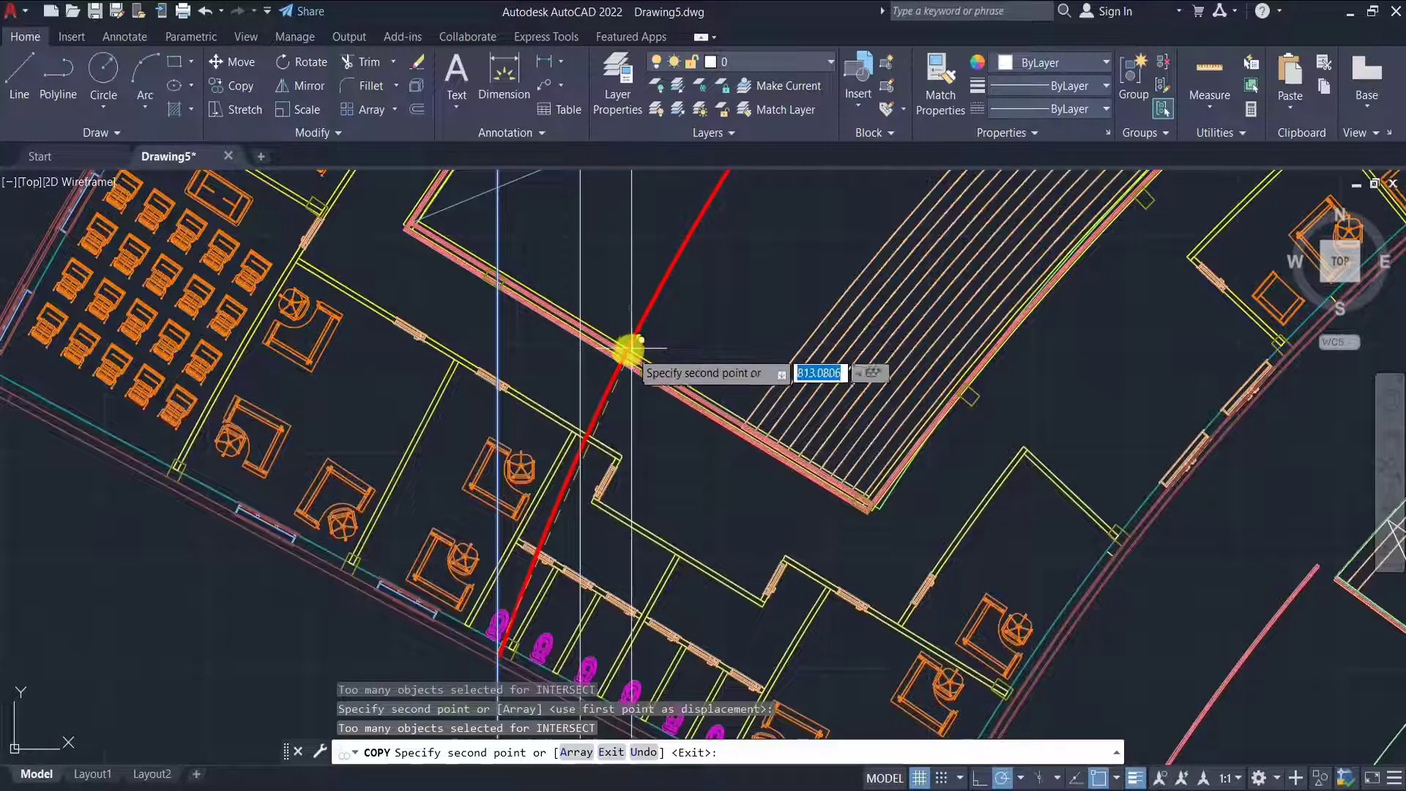
scroll(613, 454, "down", 3)
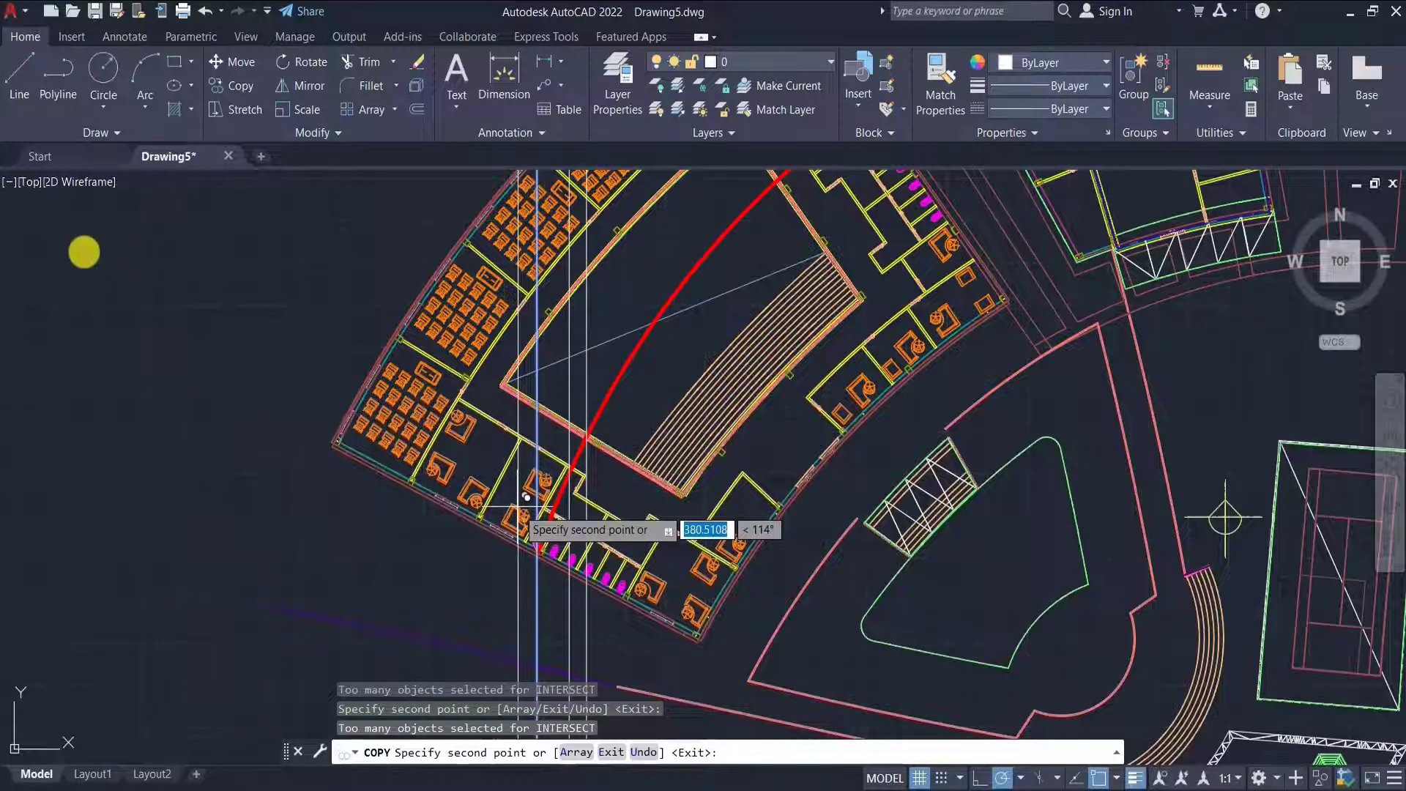
scroll(689, 326, "up", 4)
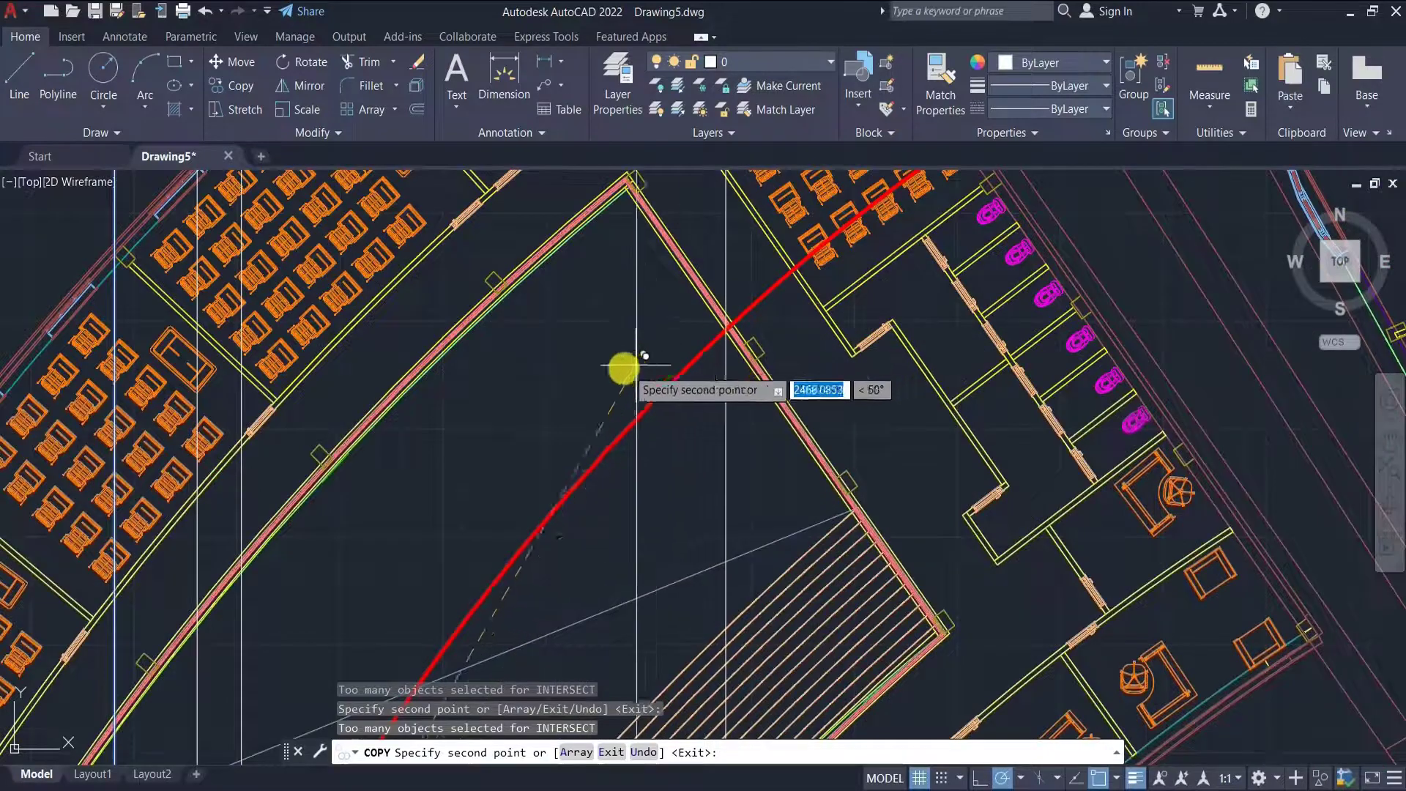
scroll(636, 364, "down", 2)
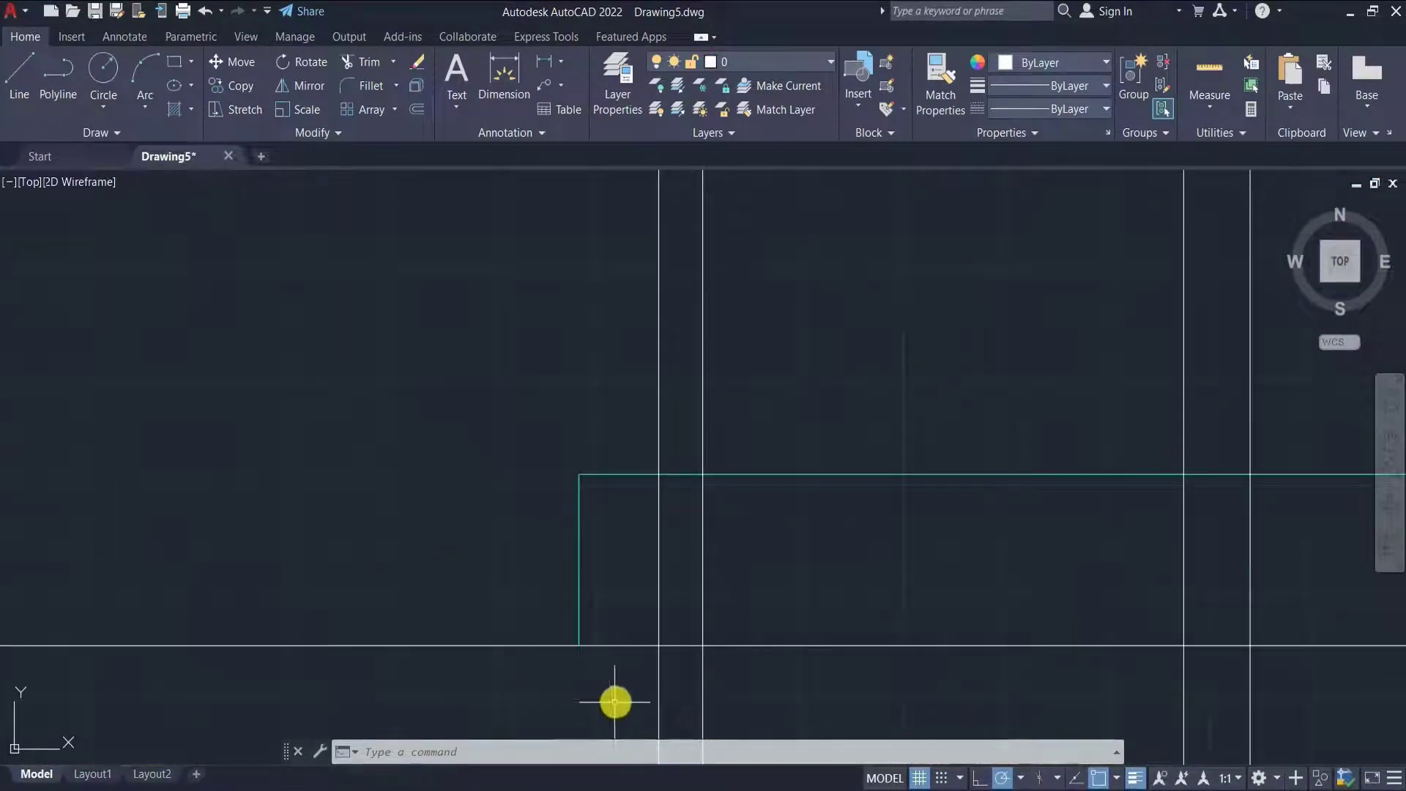
- Measure the distance on the plan between the red arc's lower end and its crossing with the first construction line
scroll(634, 620, "up", 2)
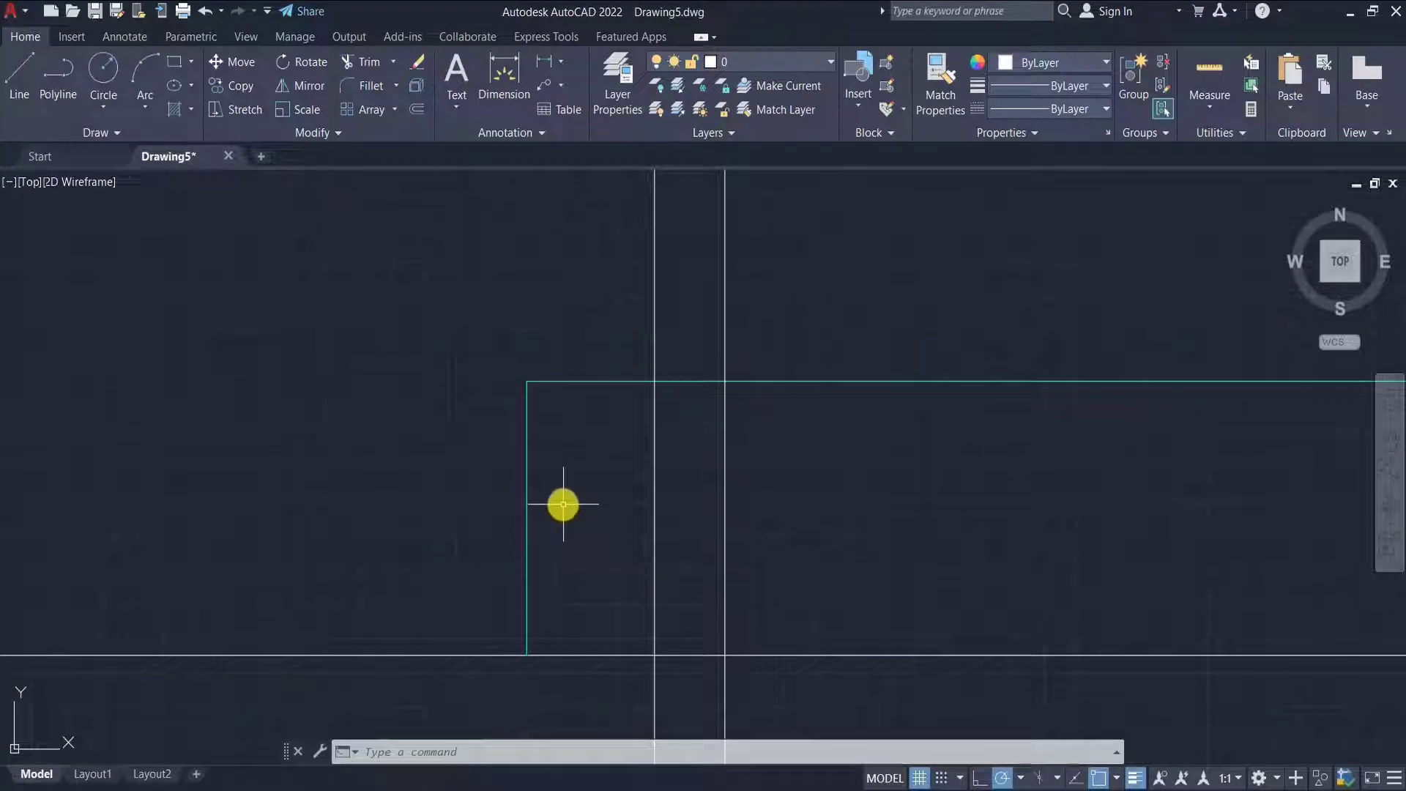
scroll(571, 517, "up", 2)
scroll(578, 527, "down", 5)
scroll(584, 578, "up", 5)
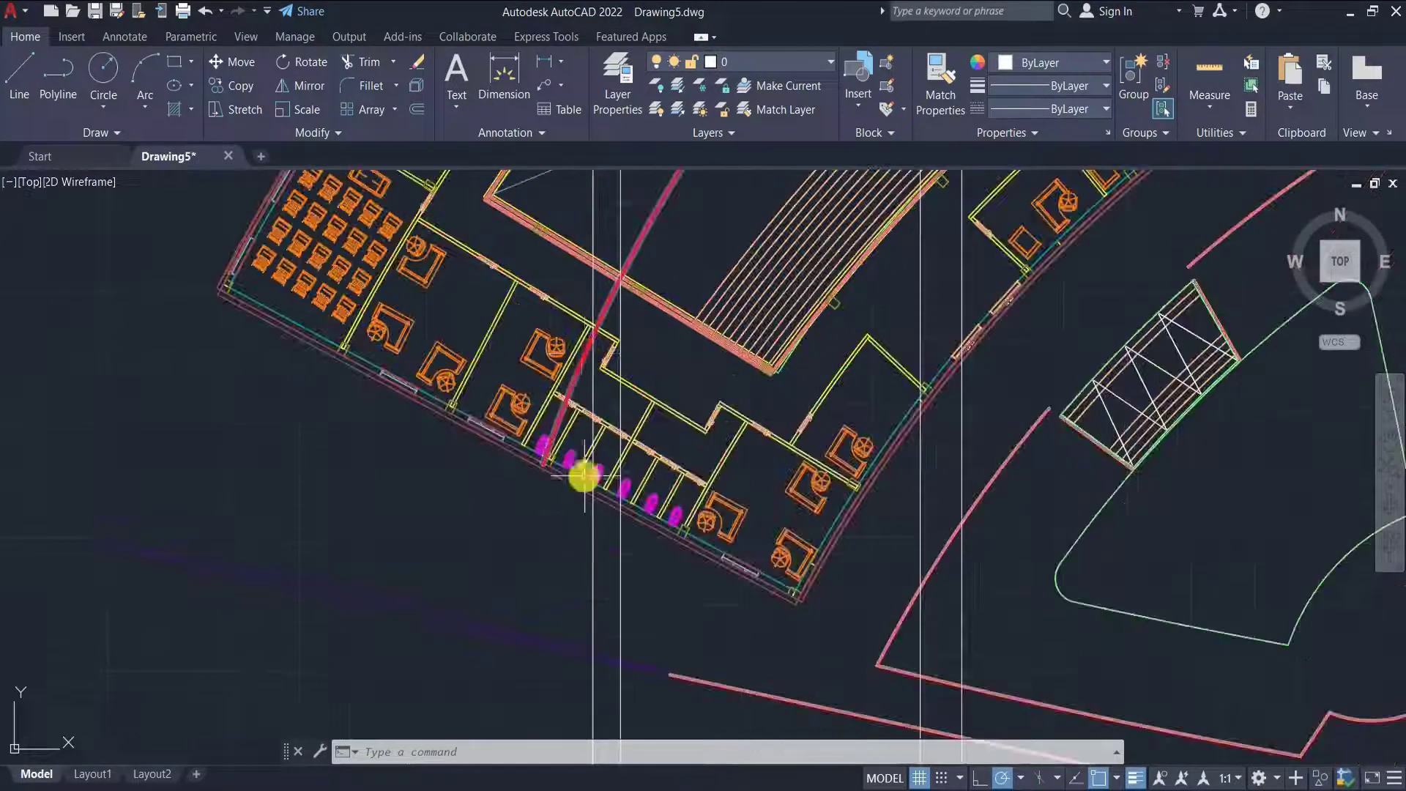
scroll(549, 439, "up", 2)
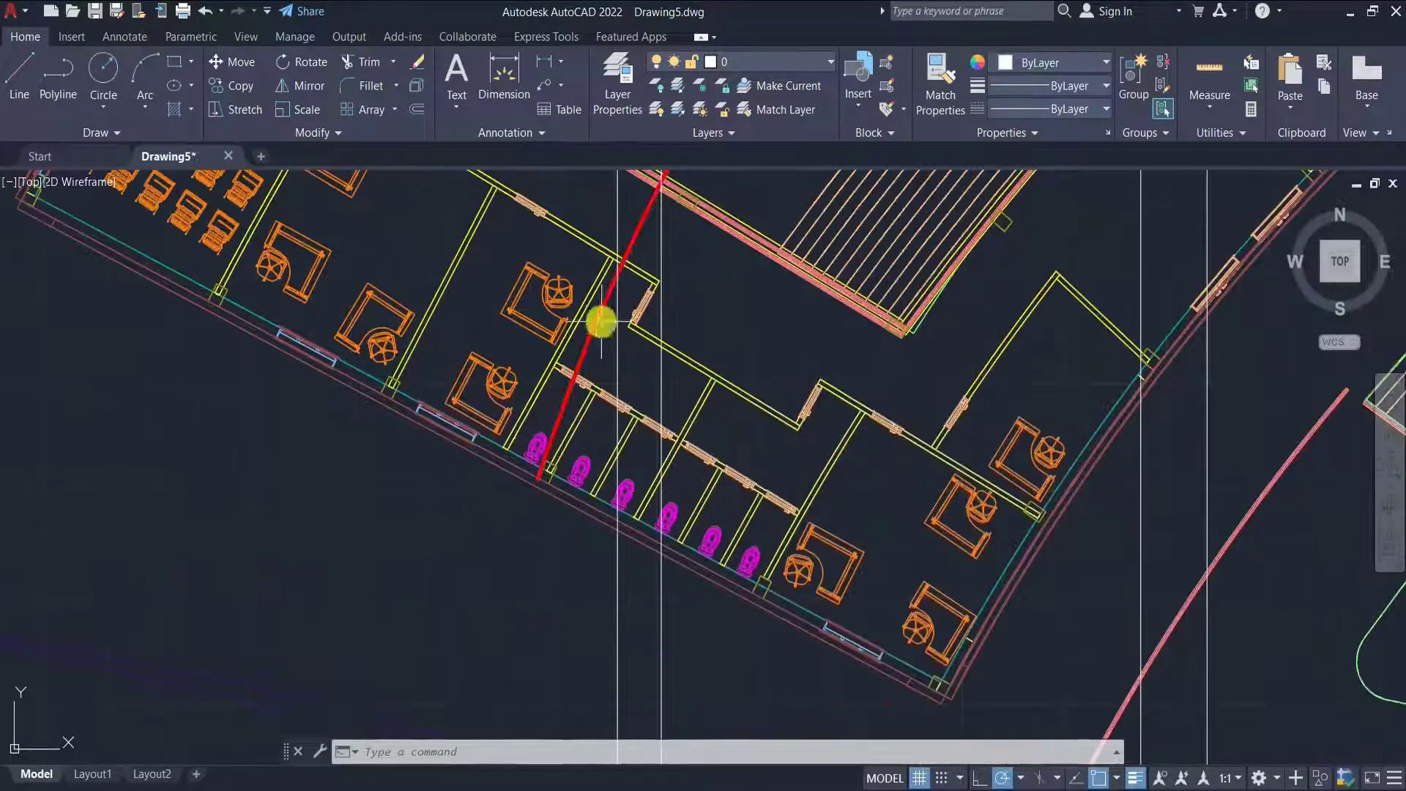
scroll(643, 291, "down", 5)
scroll(628, 298, "up", 5)
left_click(504, 77)
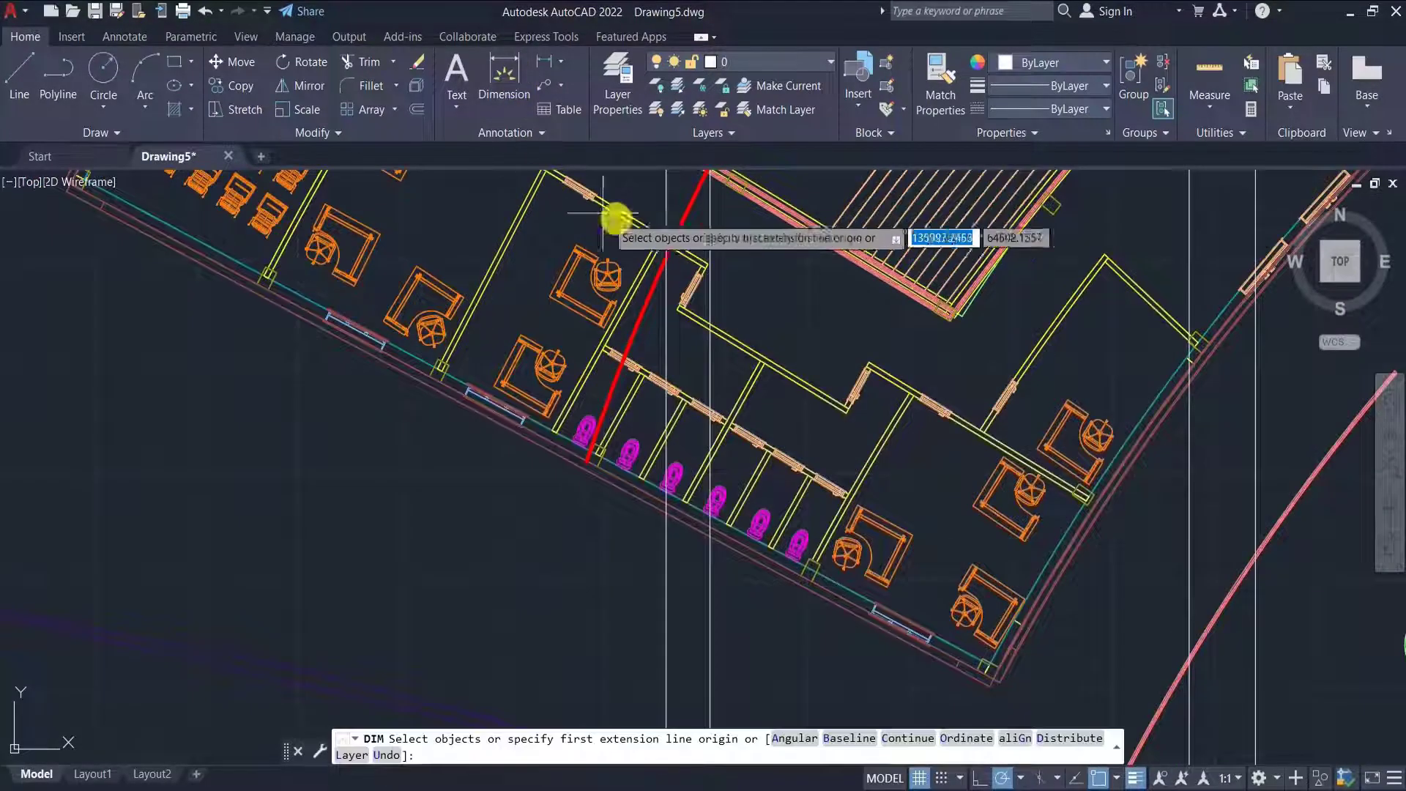
left_click(665, 247)
left_click(586, 460)
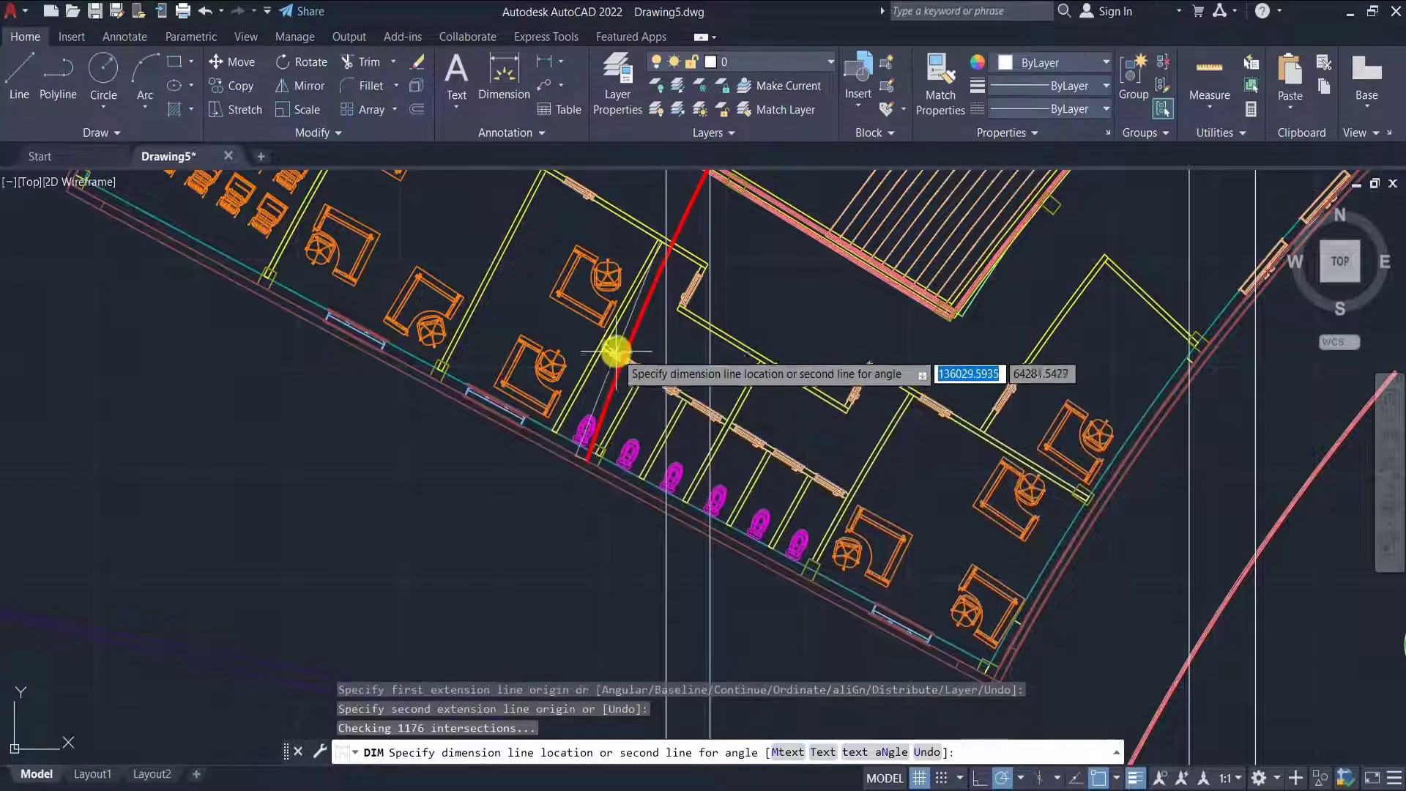
scroll(611, 350, "up", 2)
key("Escape")
scroll(637, 283, "down", 7)
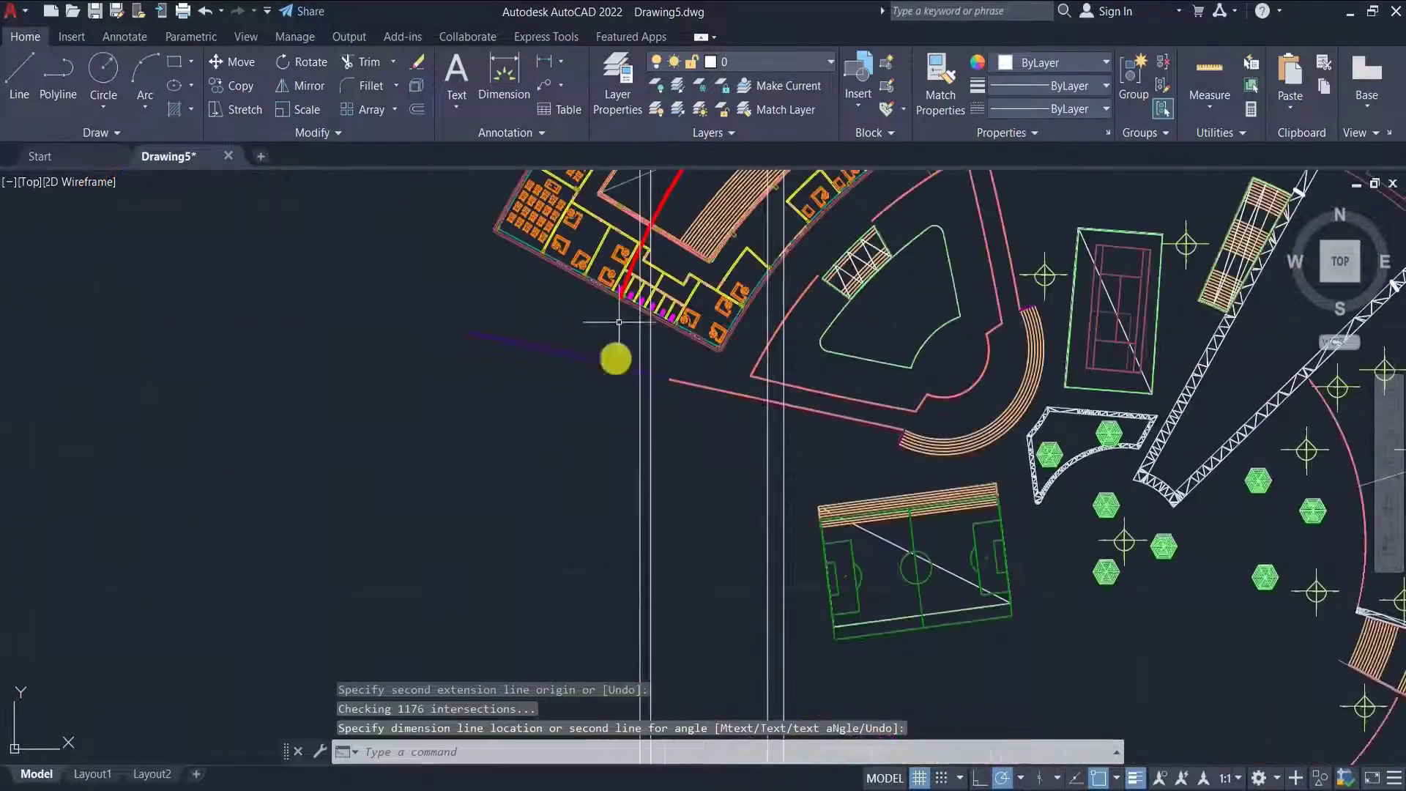
- Measure the distance along the ground line from the westernmost outline's left edge to the first construction line
scroll(618, 344, "down", 3)
scroll(580, 524, "up", 8)
left_click(504, 77)
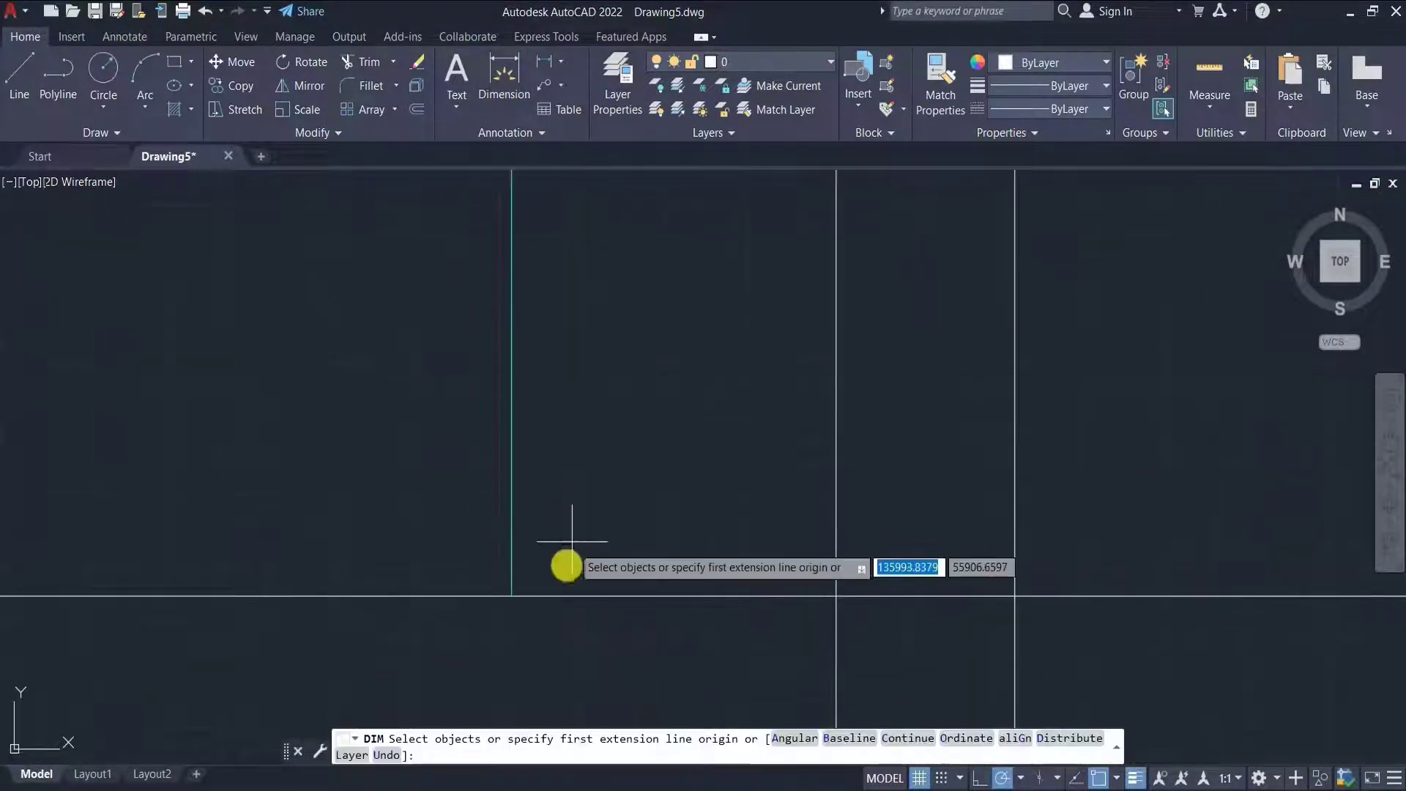
left_click(512, 594)
left_click(836, 595)
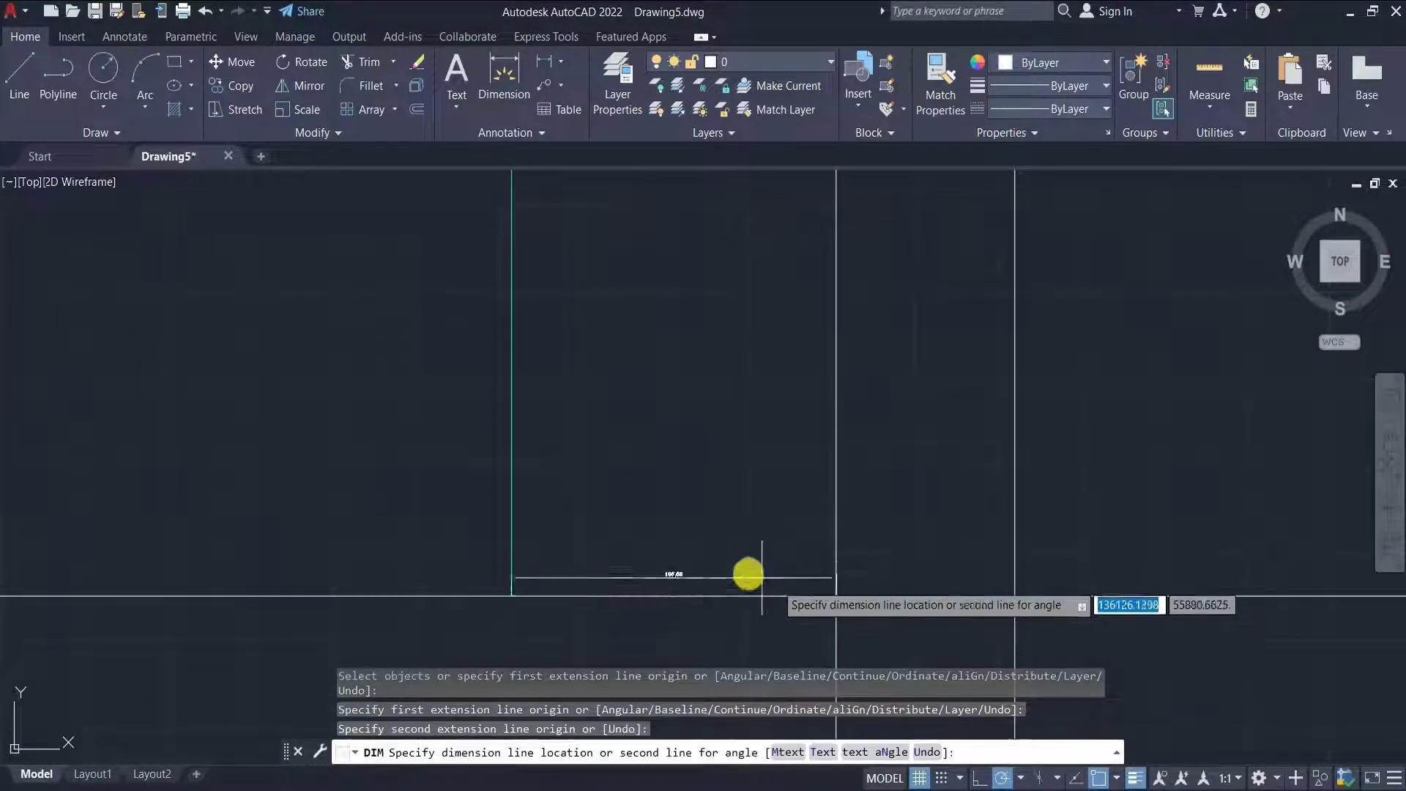
scroll(747, 575, "up", 3)
left_click(688, 563)
- Stretch the westernmost outline's left edge outward so it stands about 407 units from the first construction line
scroll(688, 563, "down", 3)
scroll(637, 561, "down", 3)
scroll(709, 427, "up", 4)
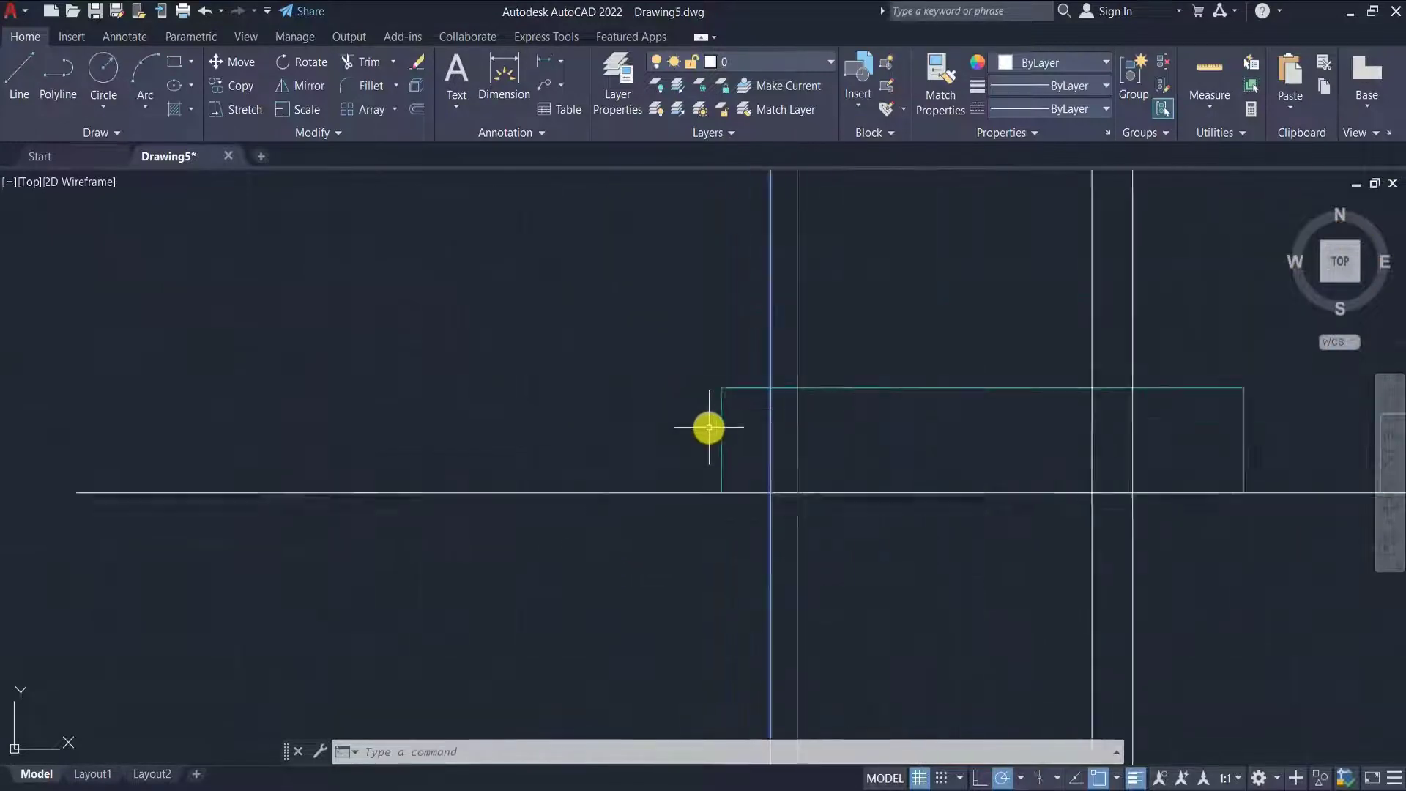
scroll(709, 427, "up", 4)
left_click(742, 458)
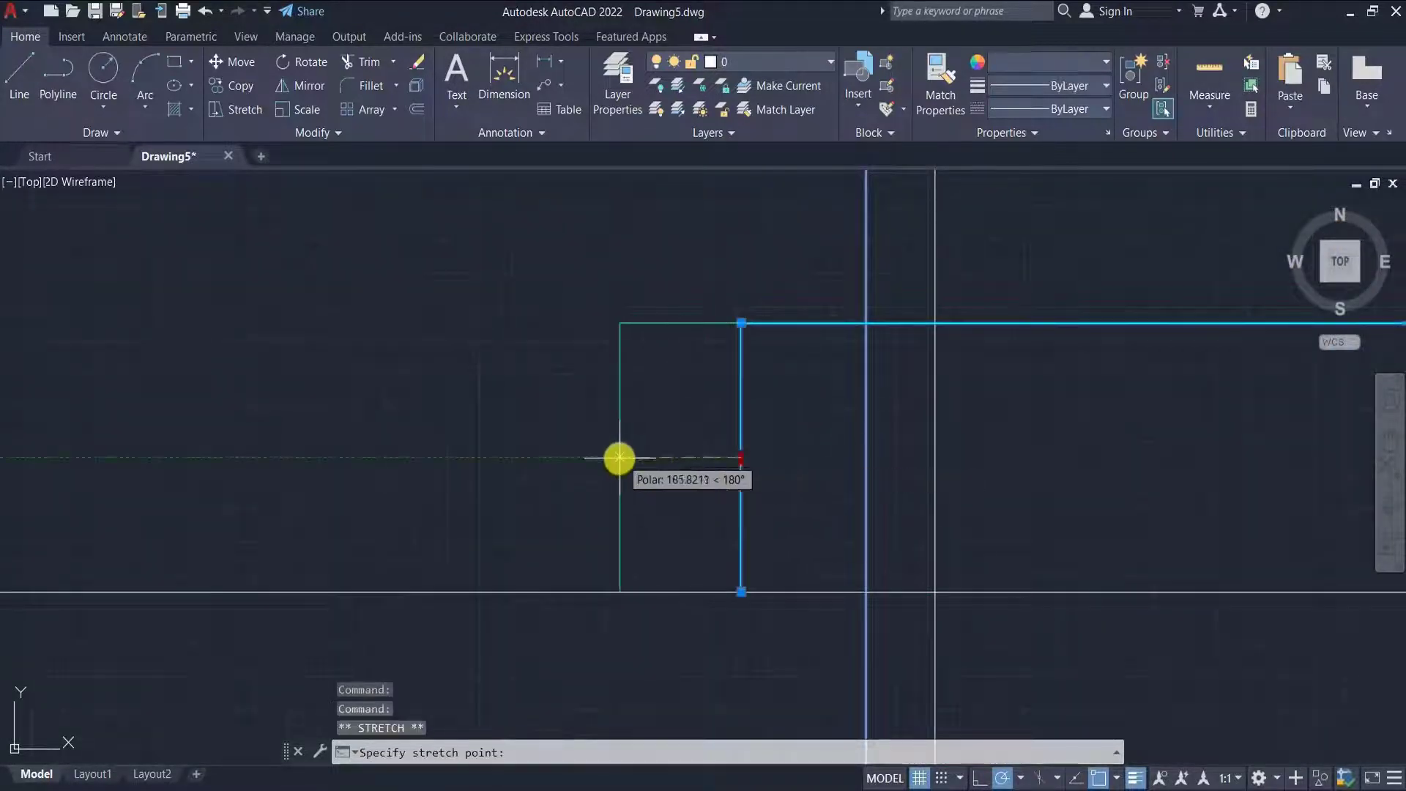
left_click(605, 460)
key("Escape")
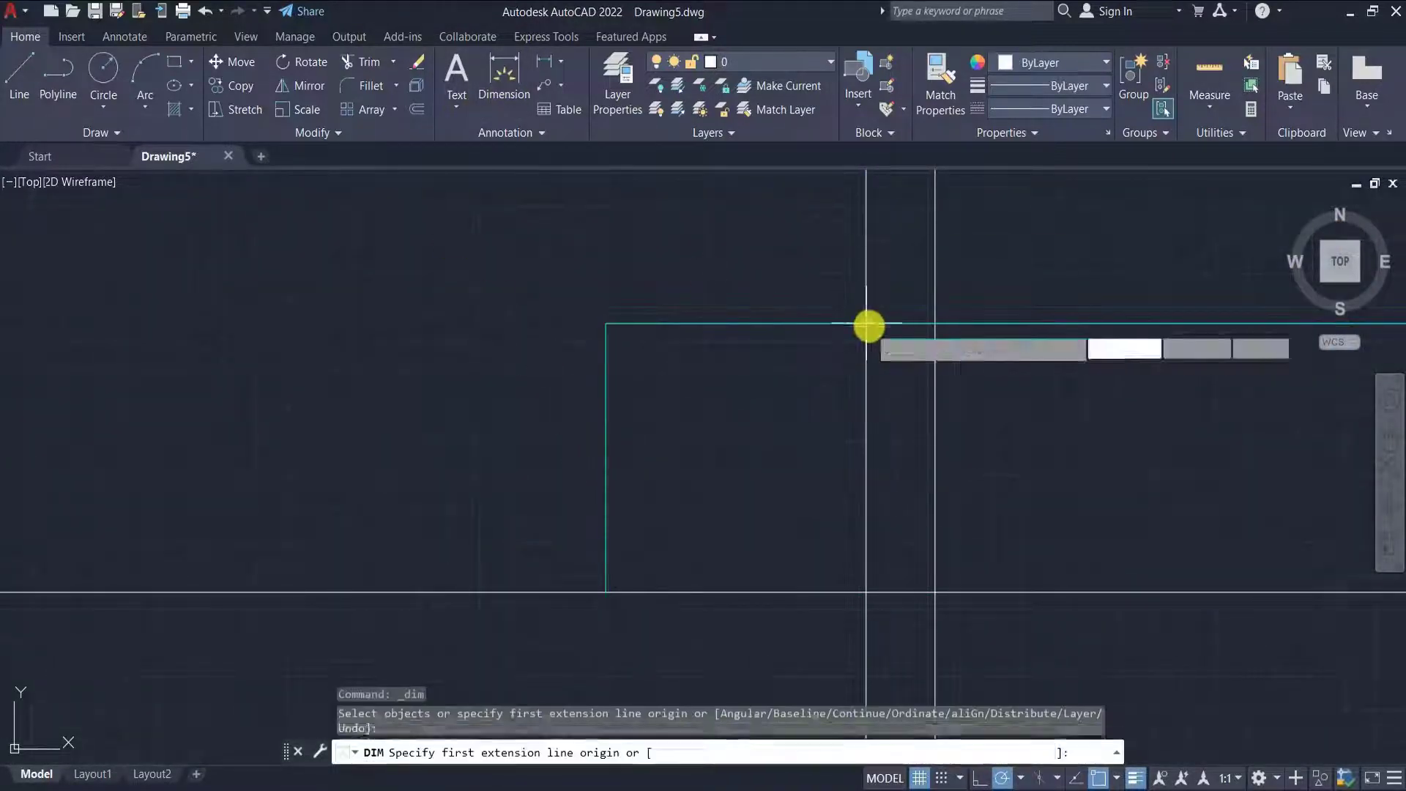
- Measure the distance from the first construction line to the westernmost outline's upper-left corner
left_click(866, 323)
left_click(602, 323)
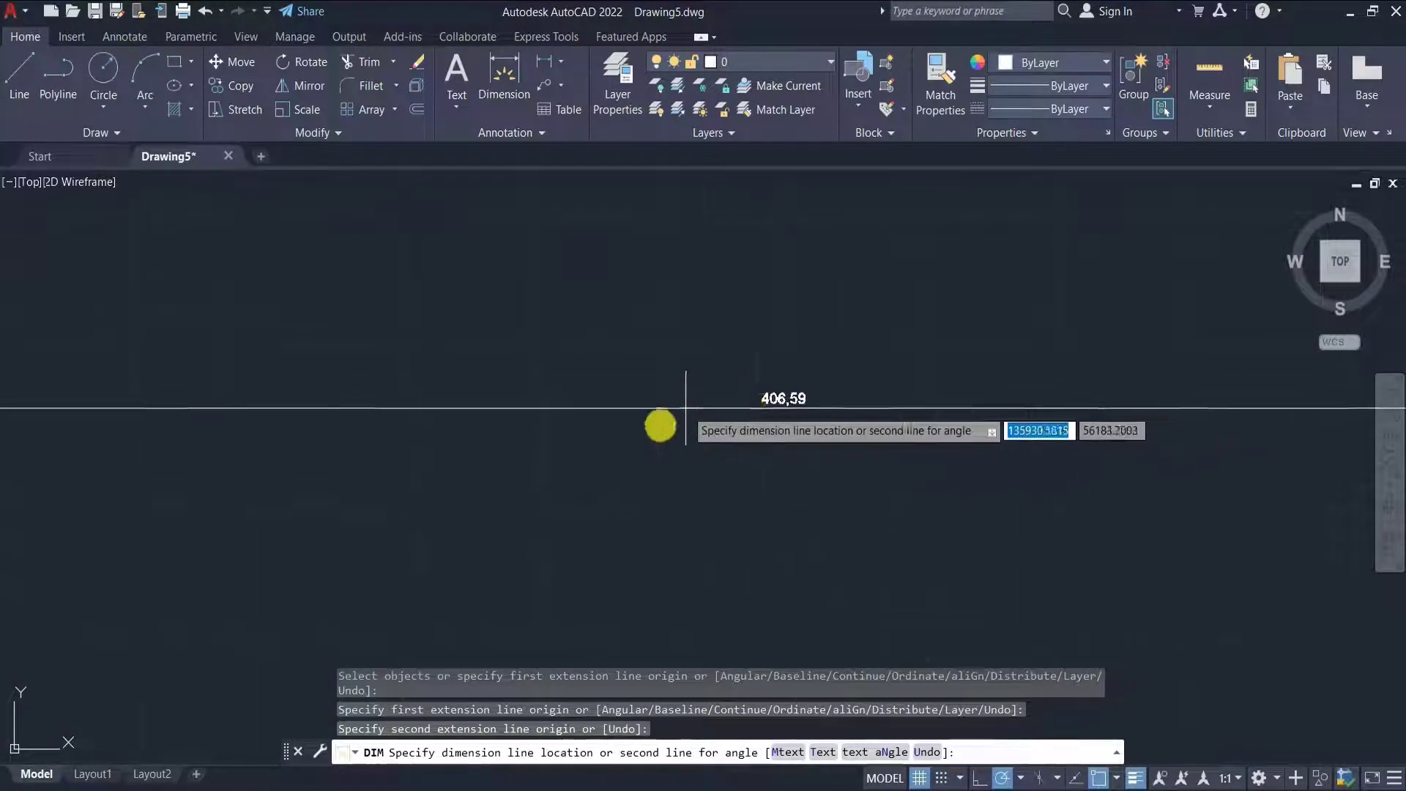
left_click(659, 432)
- Set the object color to Cyan and draw a line along the first construction line from the westernmost outline's top edge to the ground line
scroll(652, 465, "down", 5)
scroll(681, 308, "up", 4)
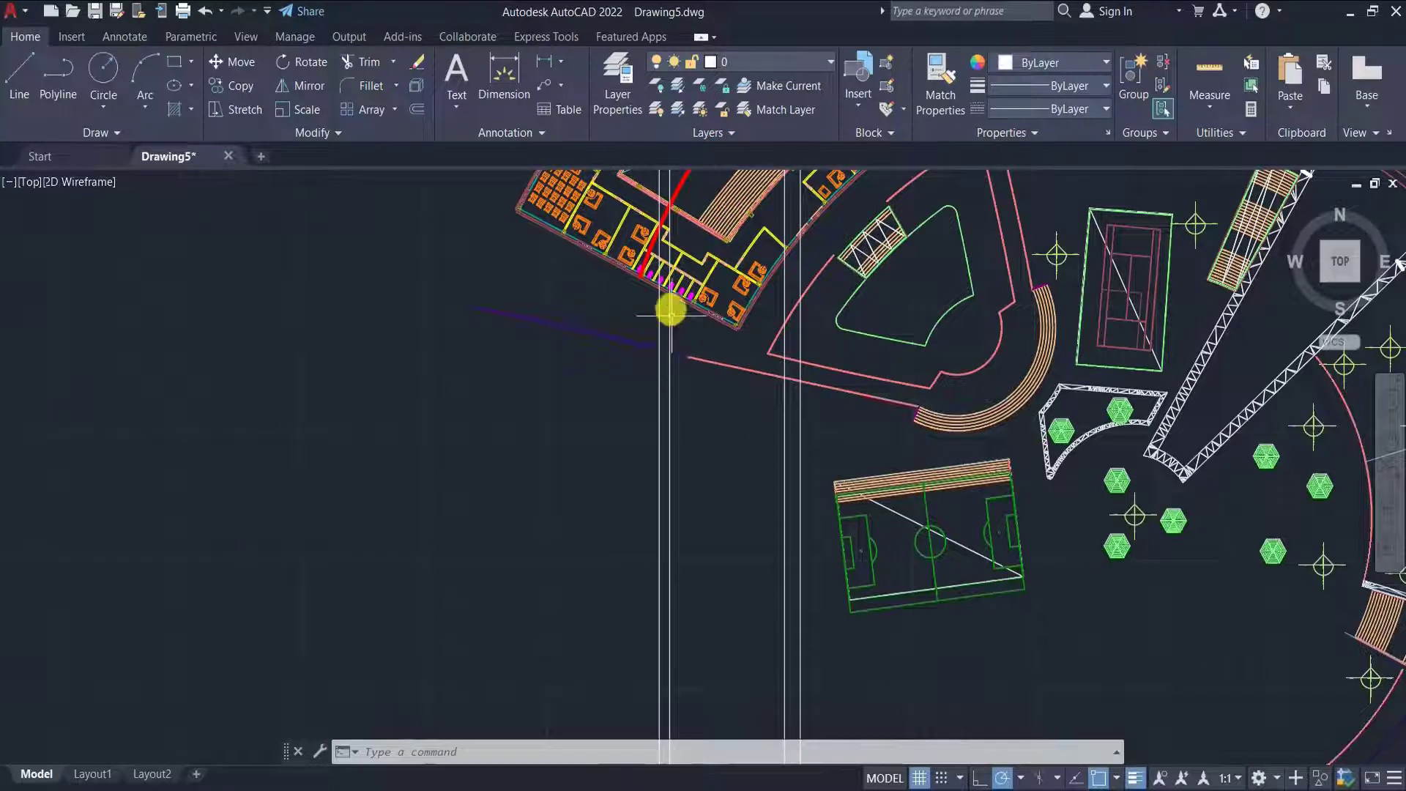
scroll(670, 311, "down", 4)
scroll(643, 642, "up", 5)
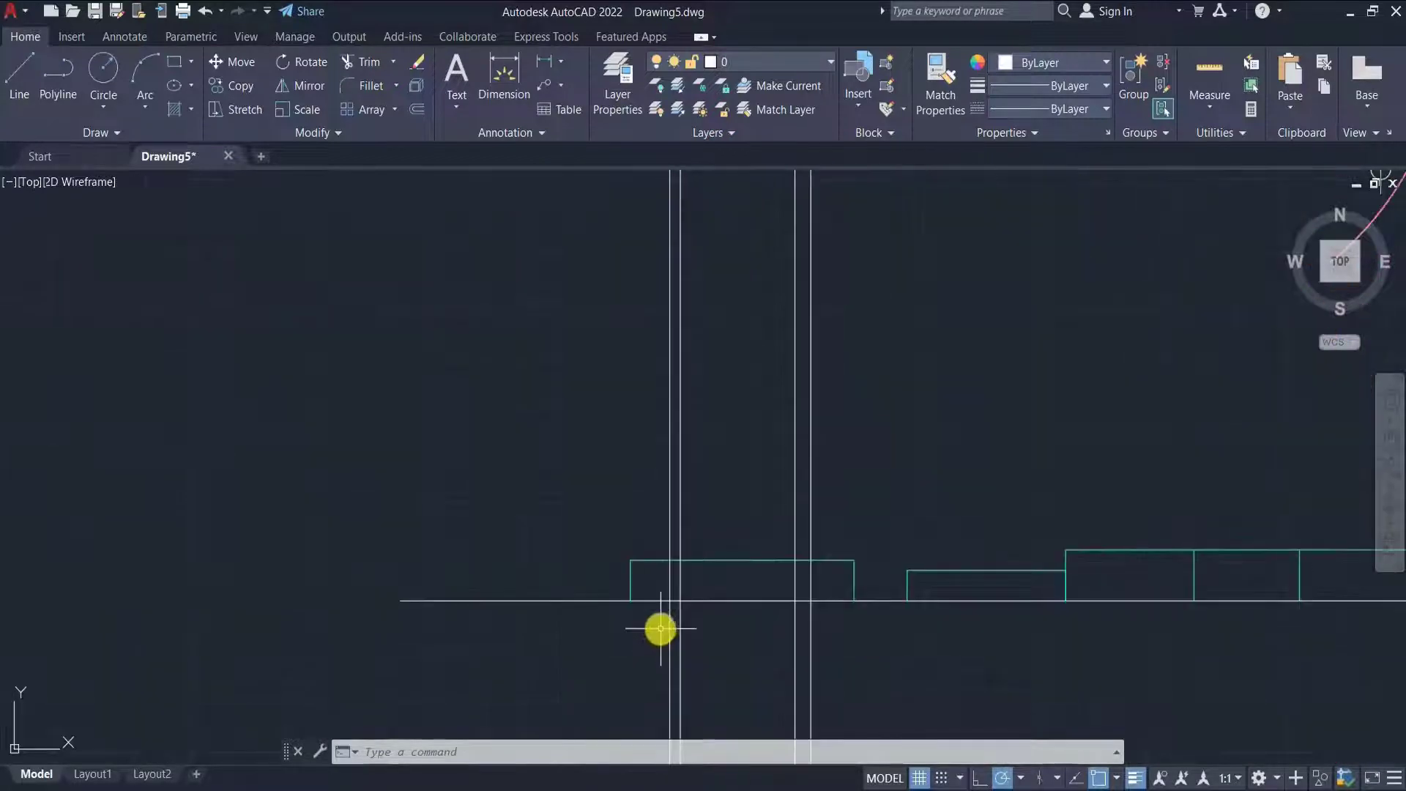
left_click(1055, 63)
left_click(1057, 258)
left_click(21, 77)
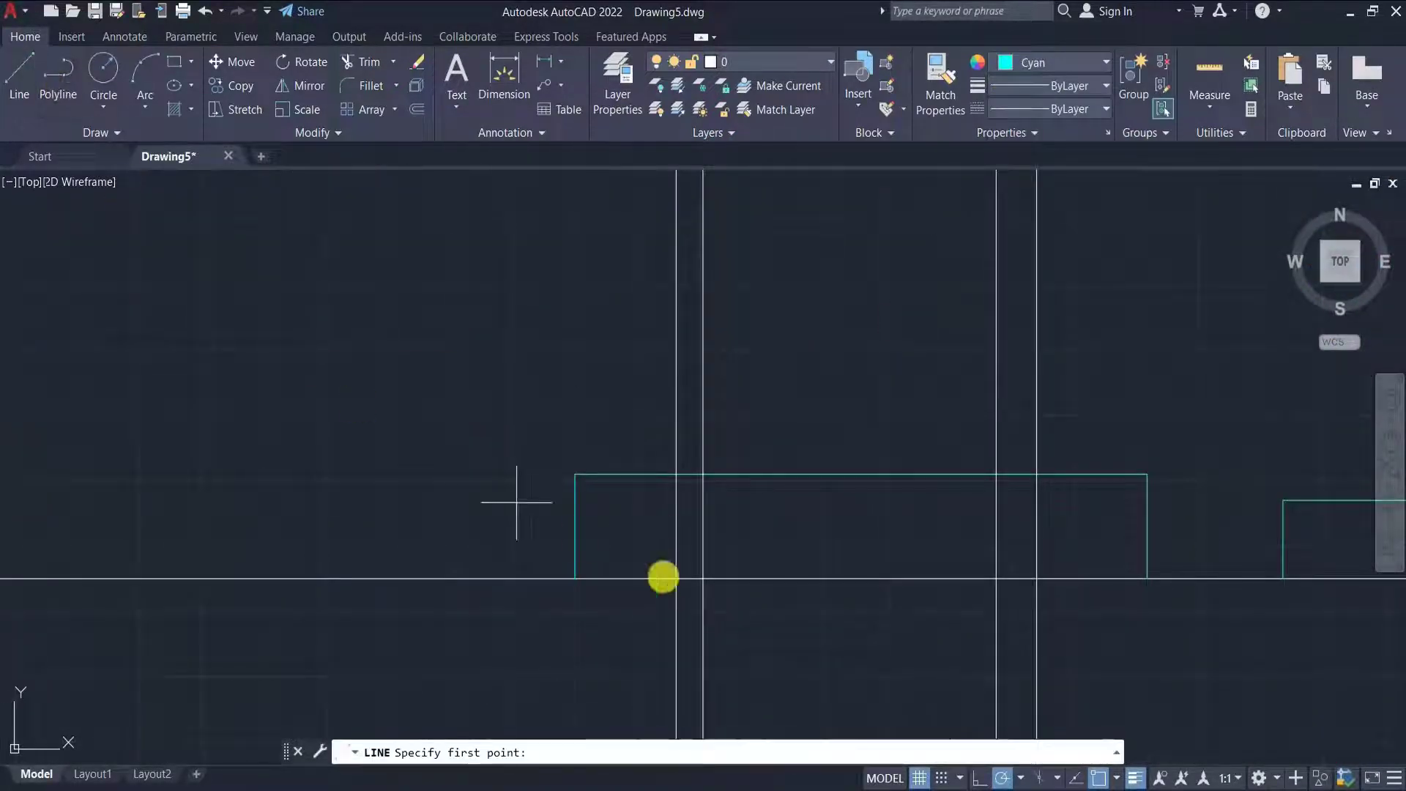
left_click(676, 475)
left_click(676, 577)
key("Escape")
- Draw a separate line over the westernmost outline's left edge, from its upper-left corner down to the ground line
scroll(678, 542, "up", 2)
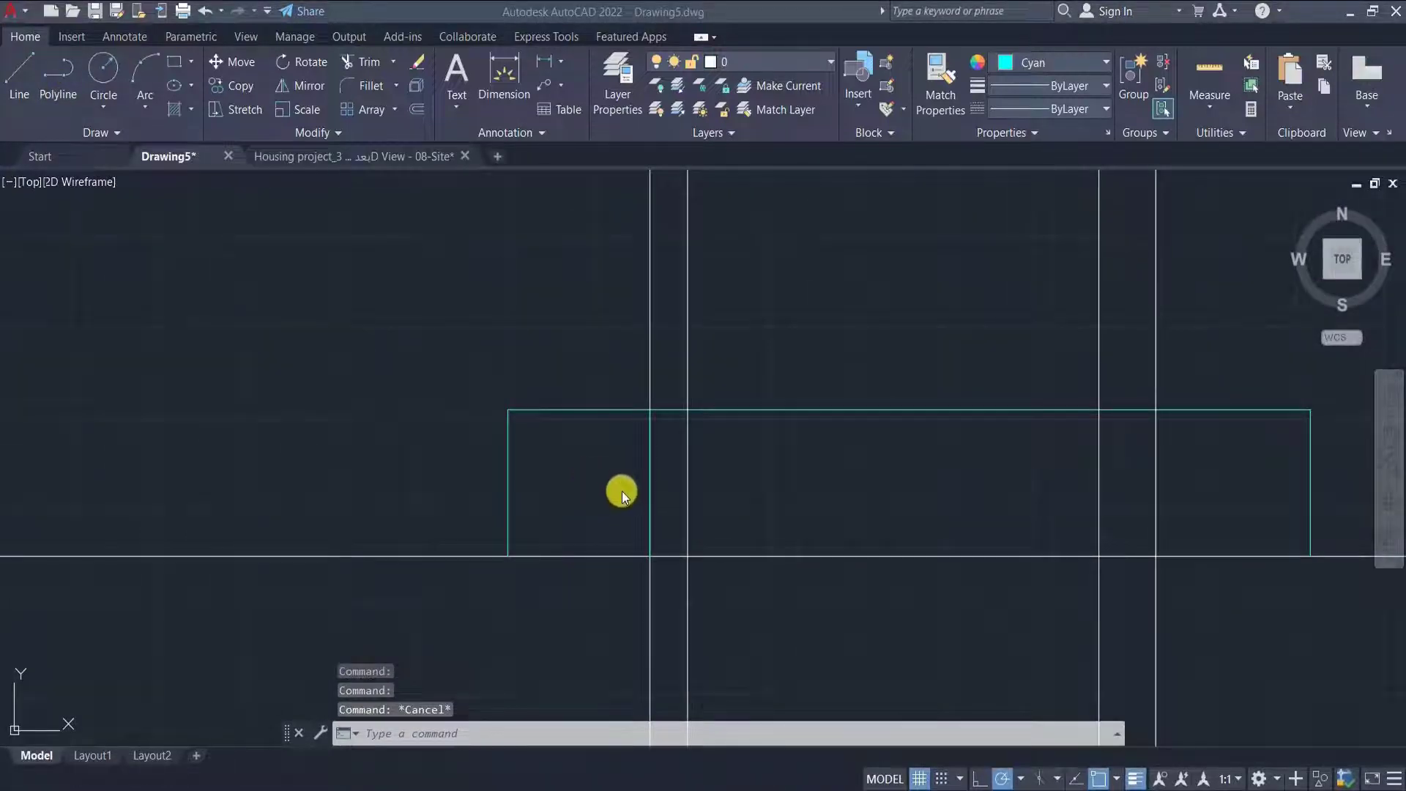
left_click(667, 513)
left_click(509, 497)
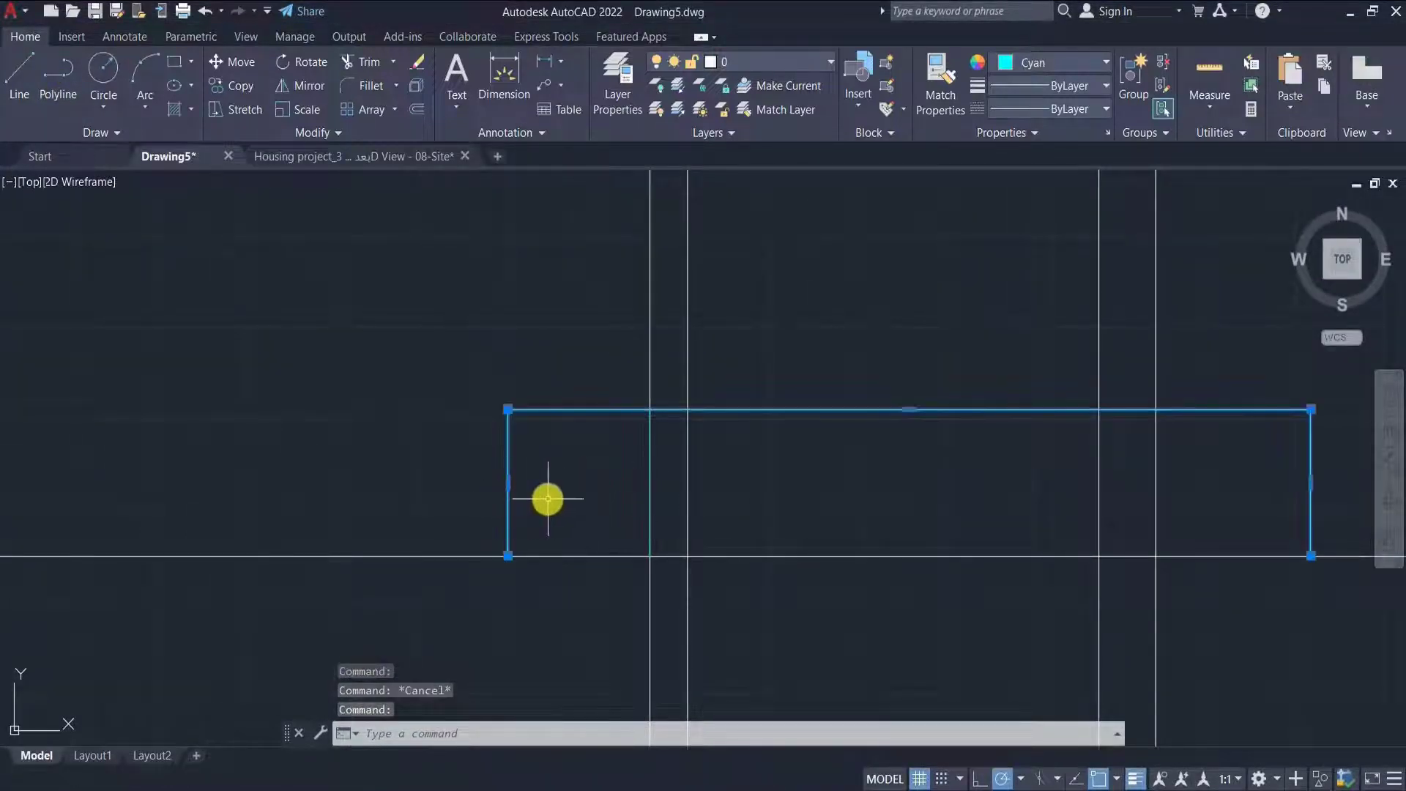
key("Escape")
left_click(19, 73)
left_click(508, 408)
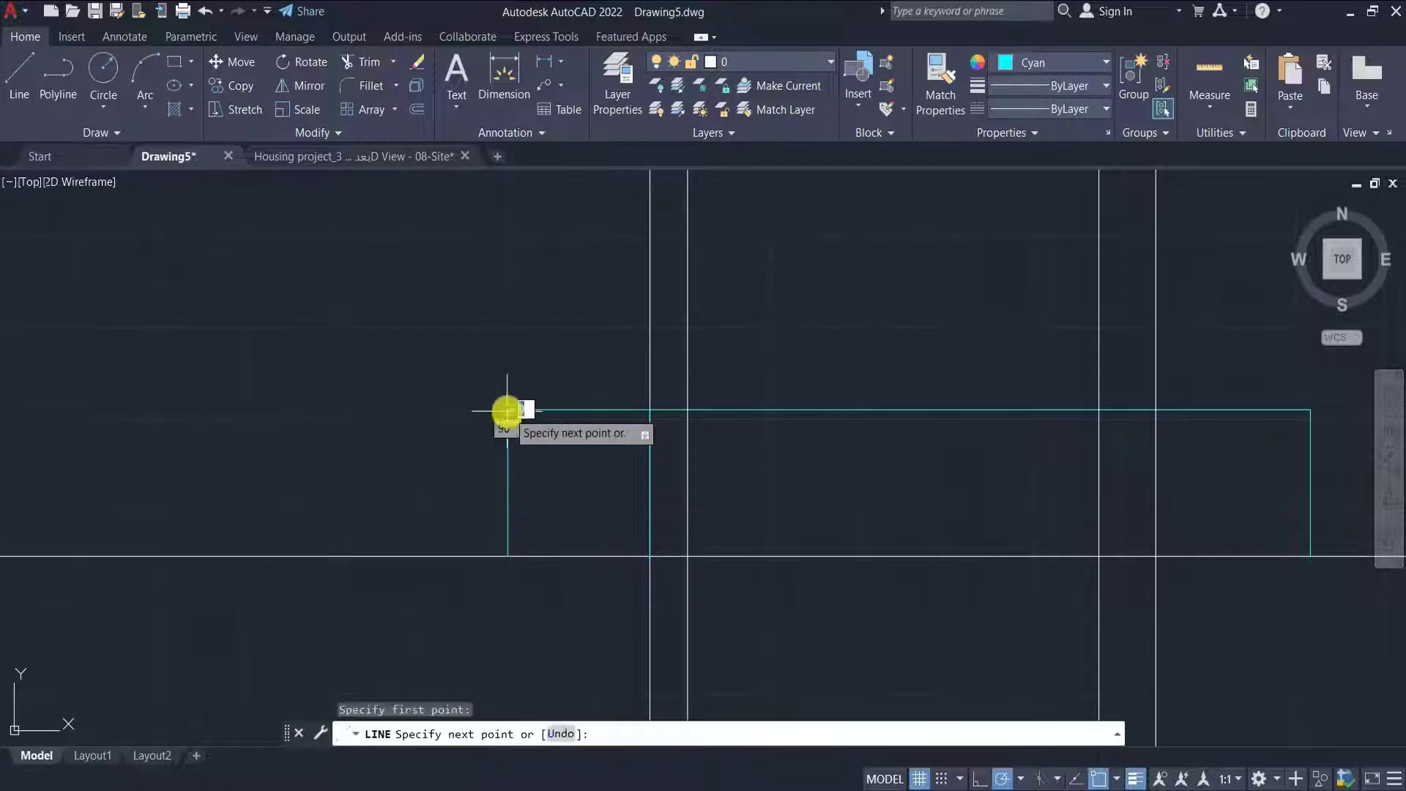
left_click(511, 553)
key("Escape")
- Offset the westernmost outline's left edge line 25 units inward
left_click(509, 498)
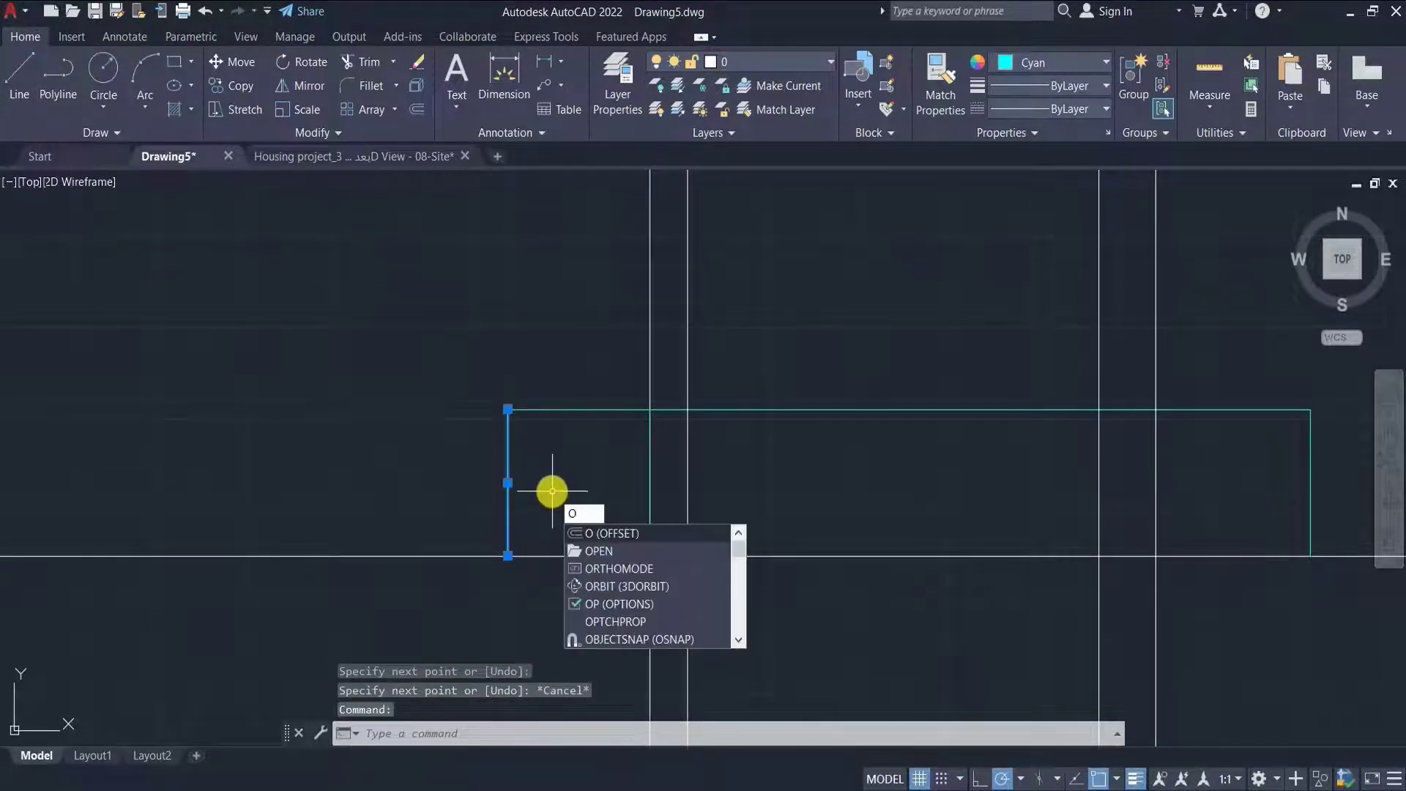
key("Return")
key("Return")
left_click(643, 488)
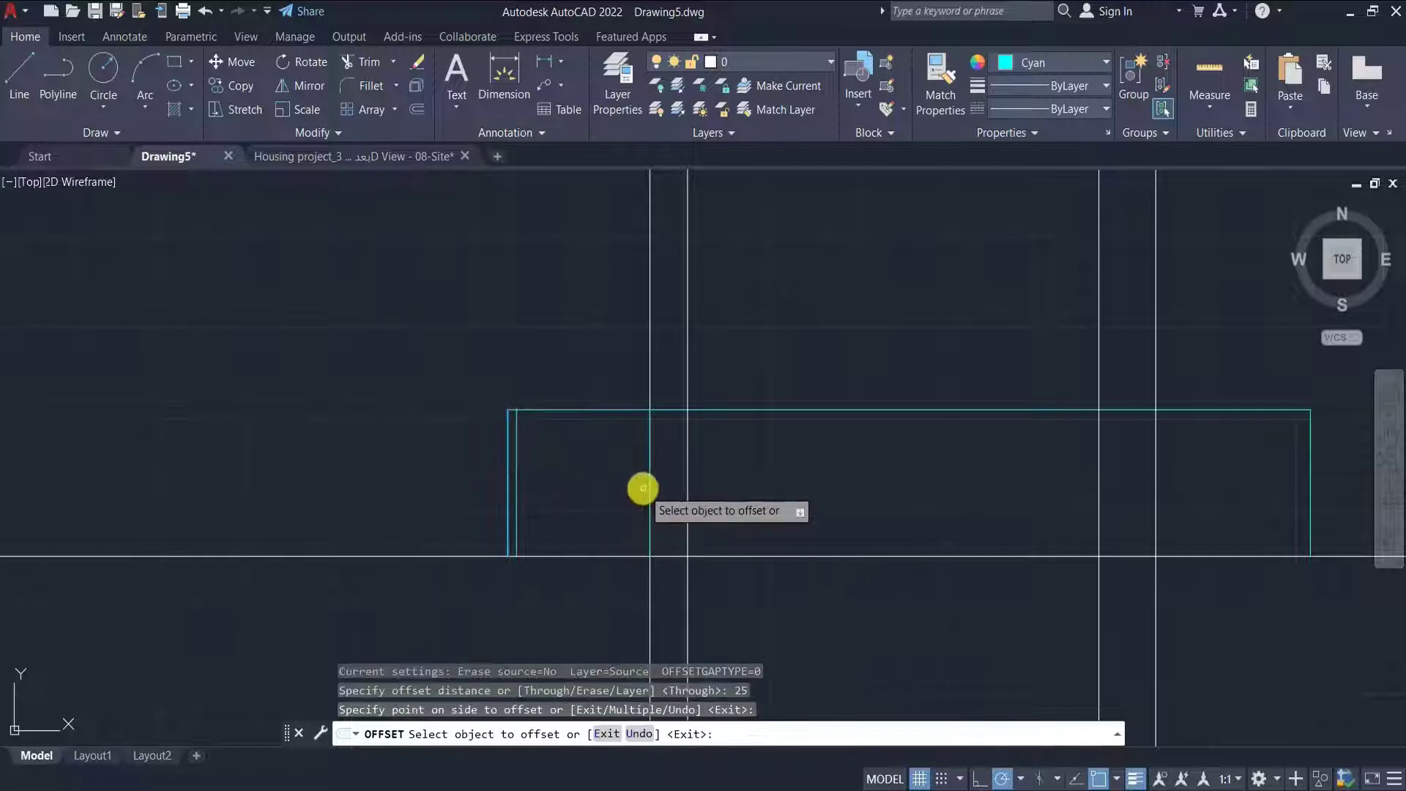
key("Escape")
- Offset the cyan line on the first construction line 25 units toward the outline's left edge
left_click(649, 484)
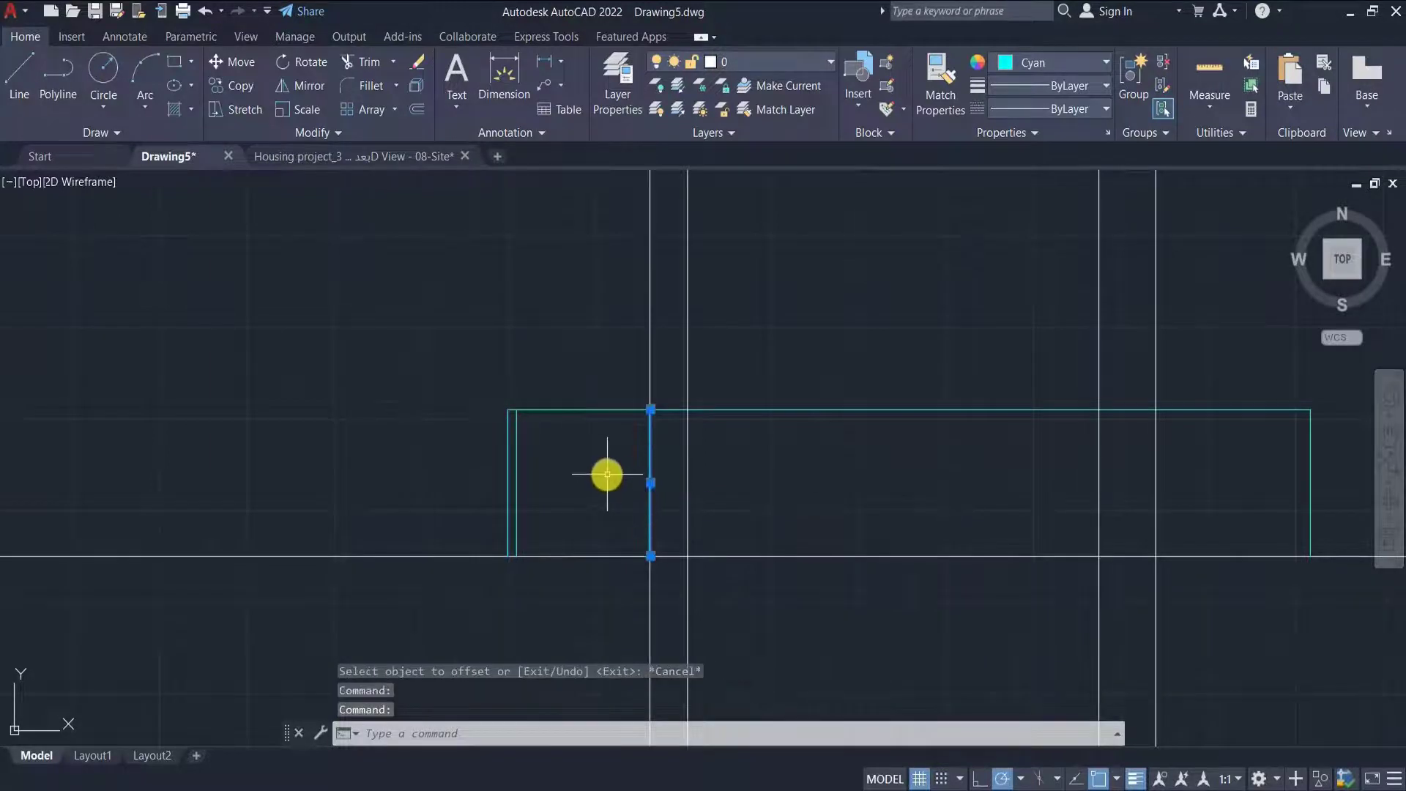
key("Return")
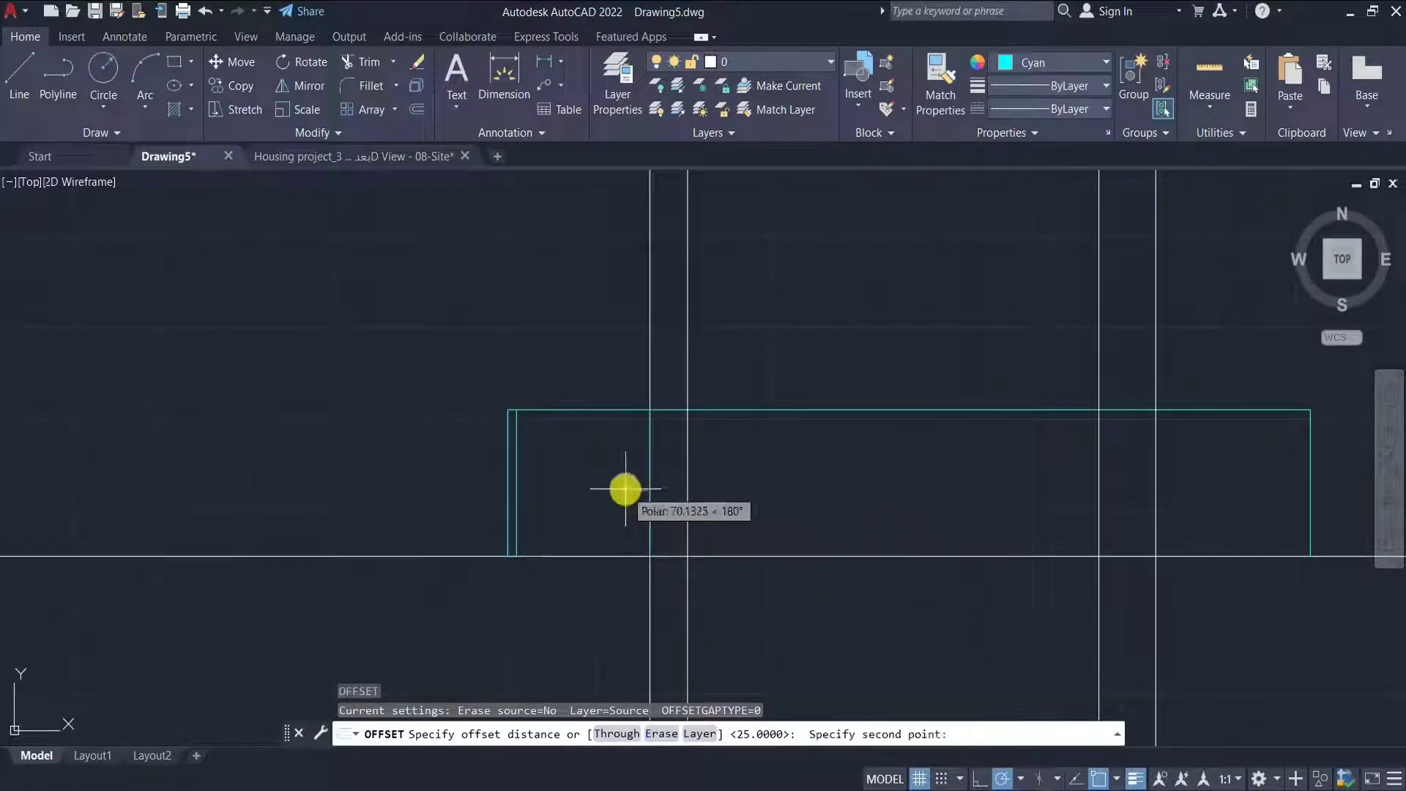
type("25")
key("Return")
left_click(625, 489)
key("Escape")
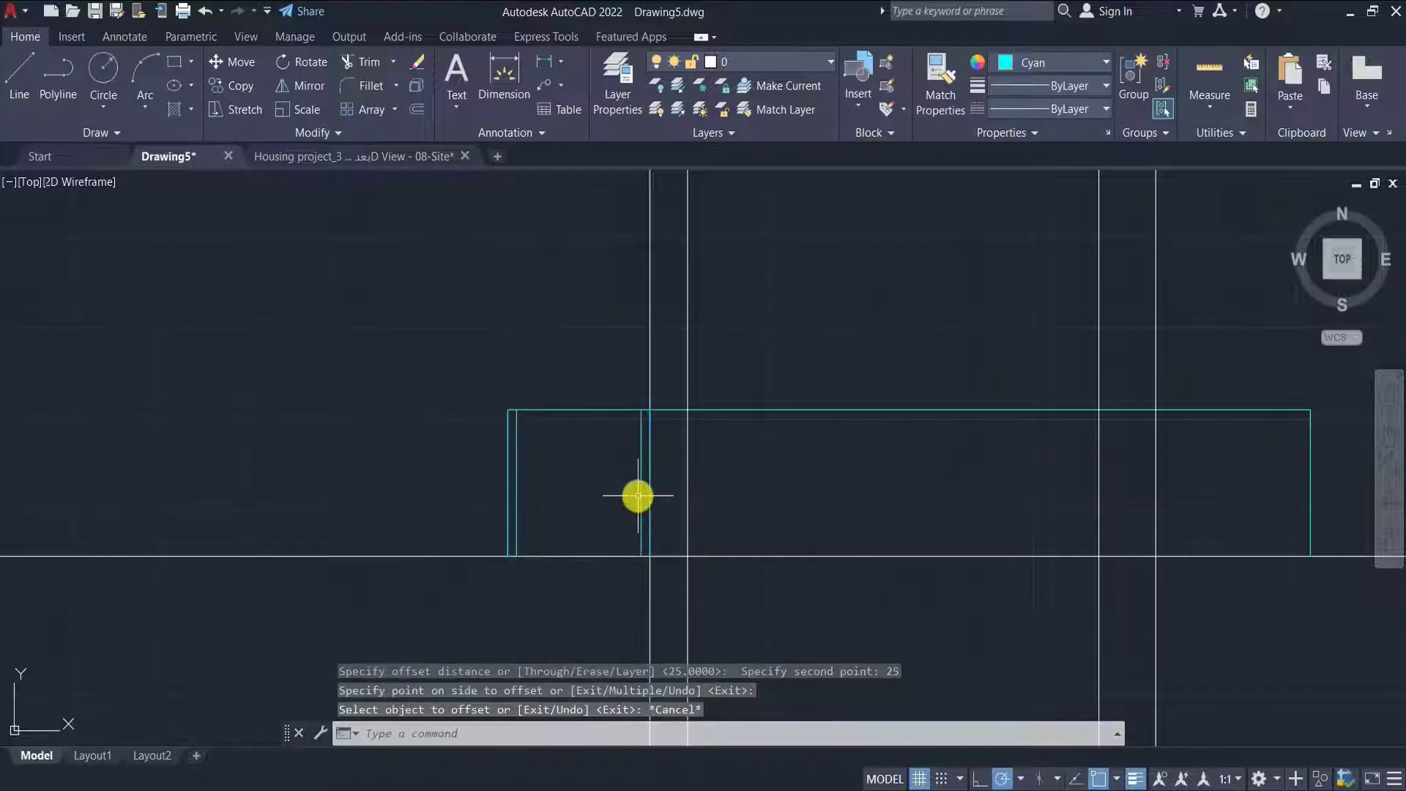
- Draw a narrow railing polyline at the second construction line: 100 units up from the ground line, 5 units toward the west, and back down to the ground
scroll(640, 527, "up", 2)
scroll(640, 546, "down", 12)
scroll(696, 523, "up", 6)
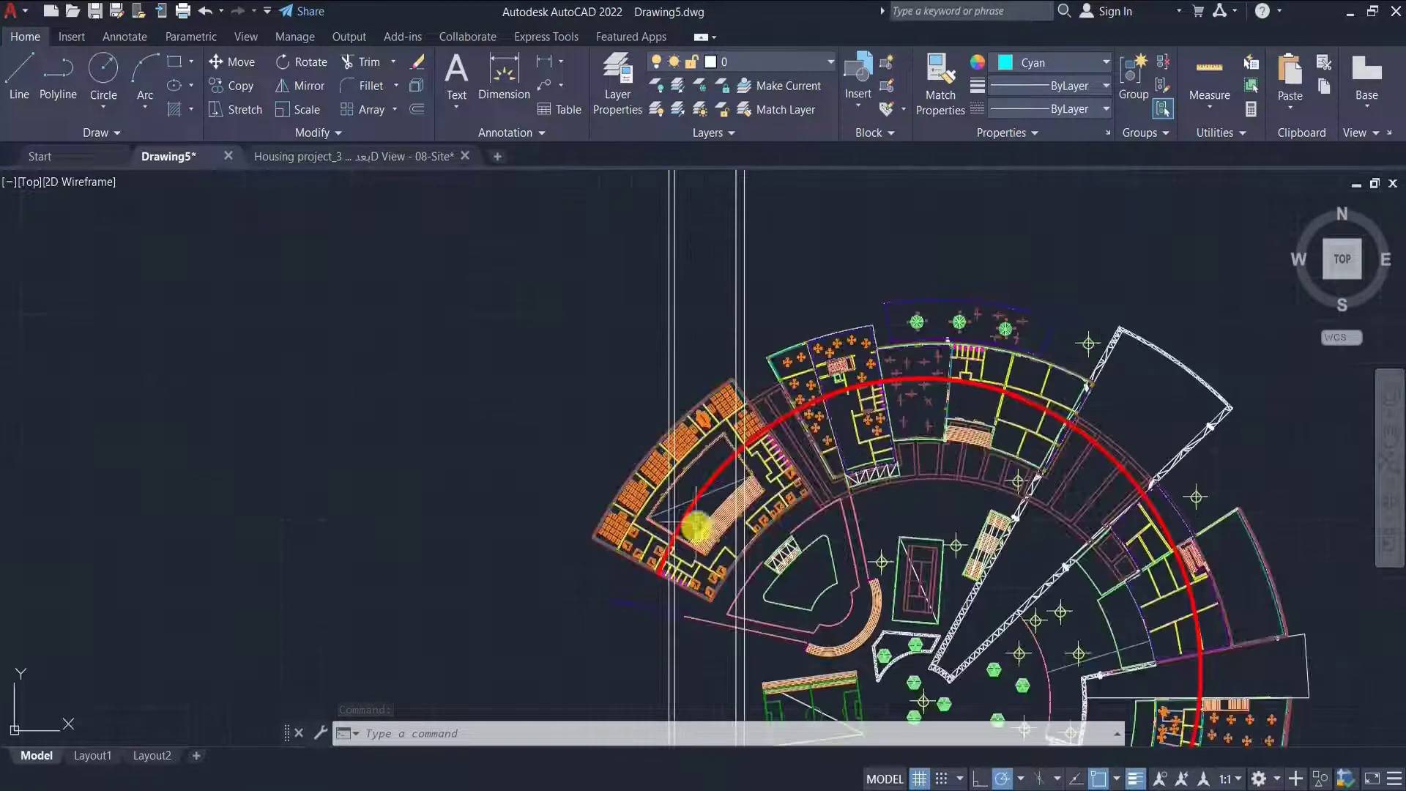
scroll(695, 526, "up", 5)
scroll(620, 319, "down", 2)
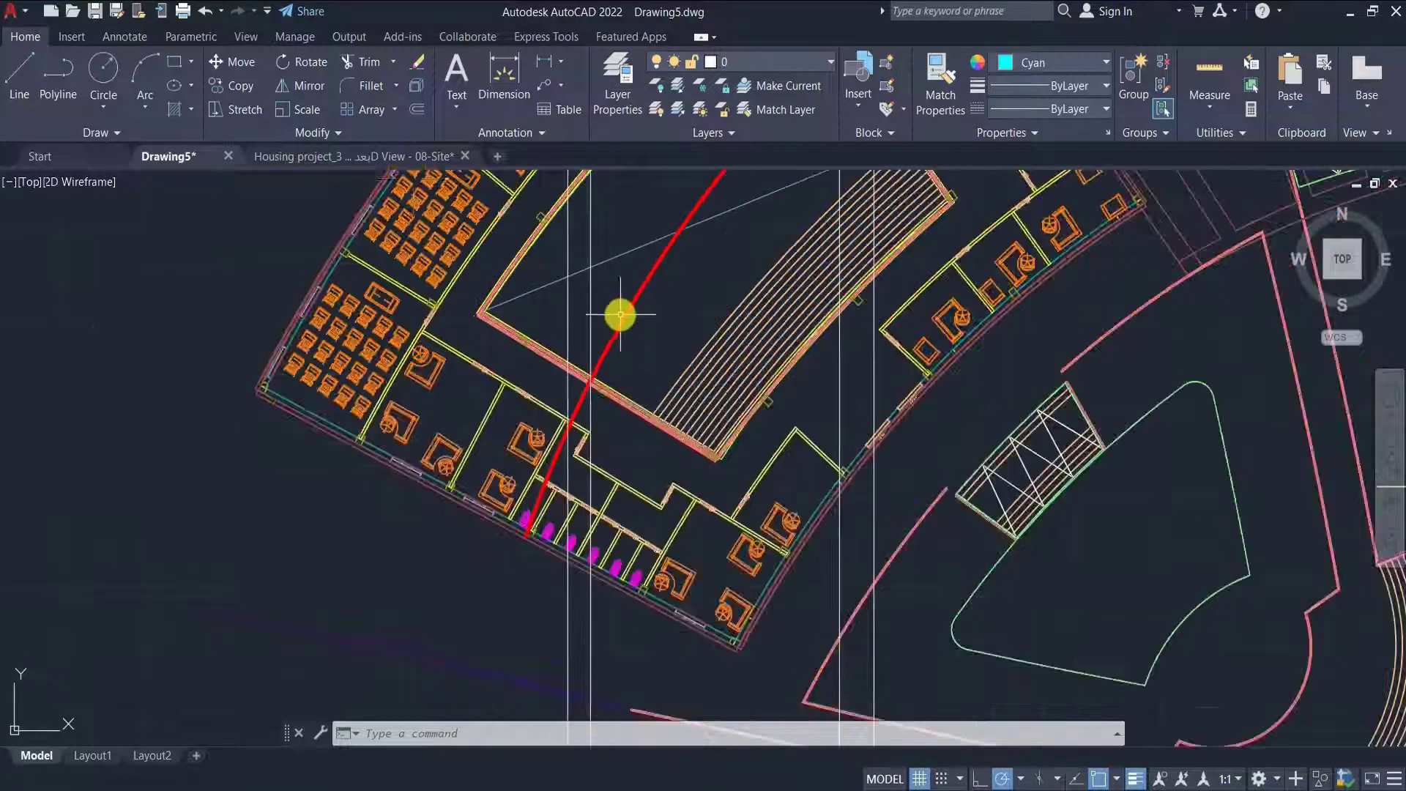
scroll(536, 439, "down", 6)
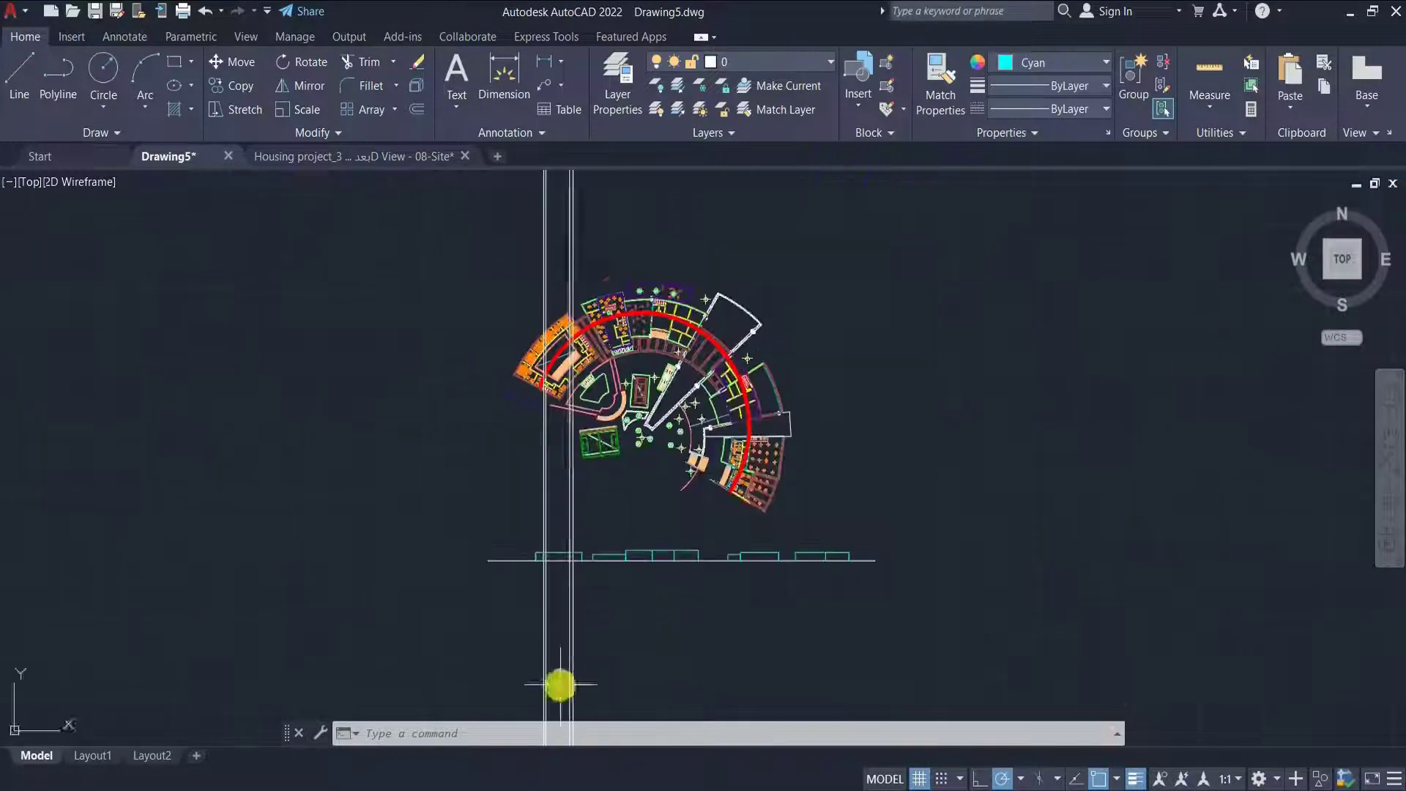
scroll(455, 442, "up", 8)
left_click(57, 86)
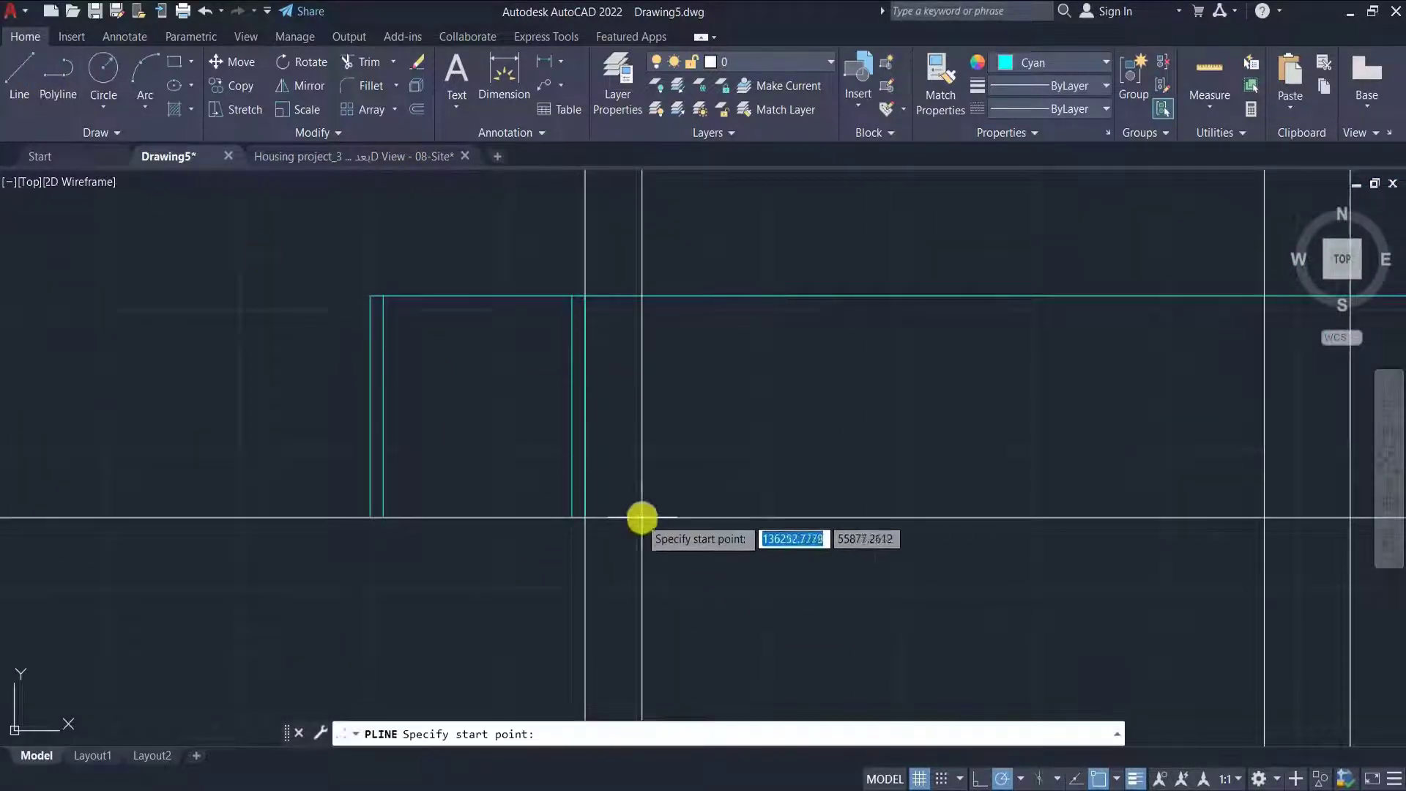
left_click(642, 517)
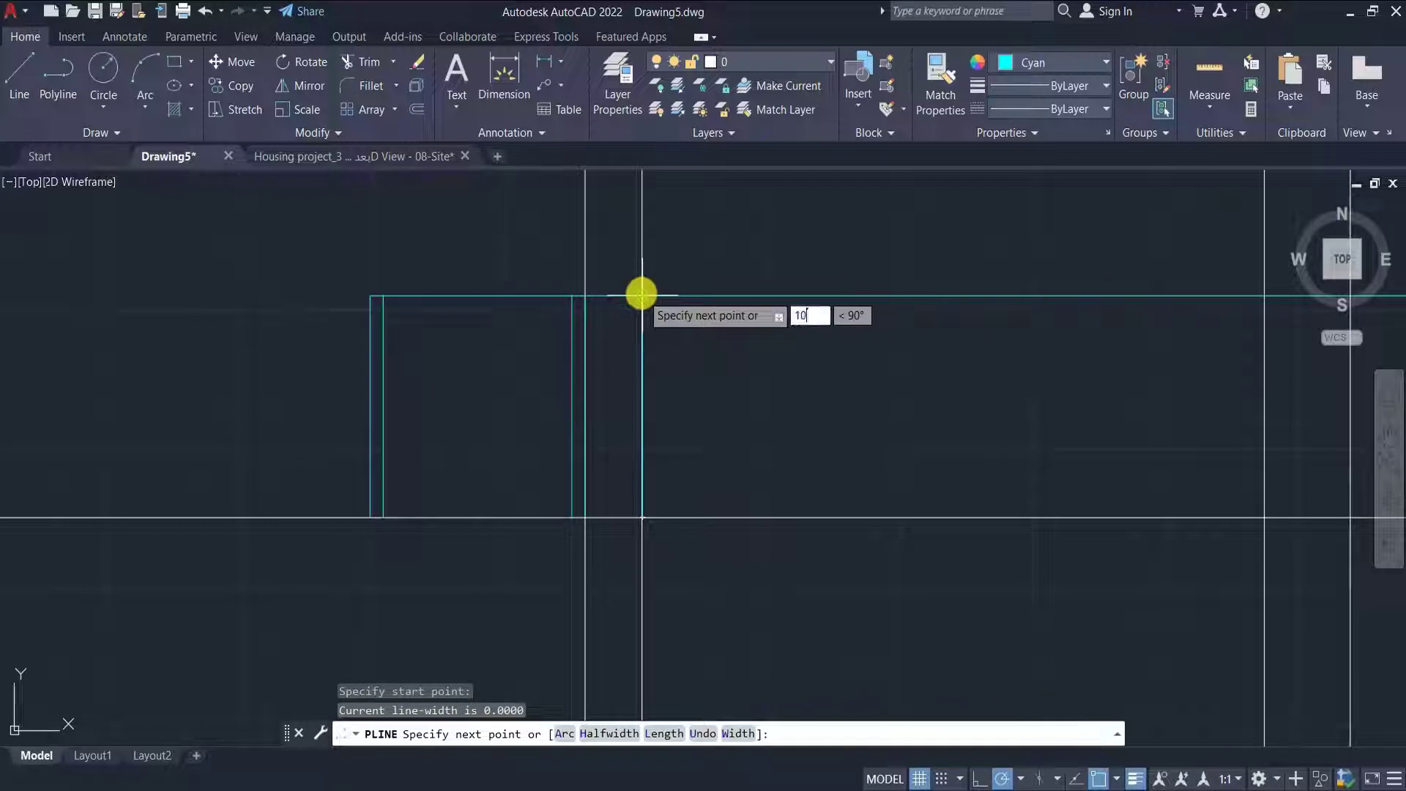
type("100")
key("Return")
scroll(615, 399, "up", 4)
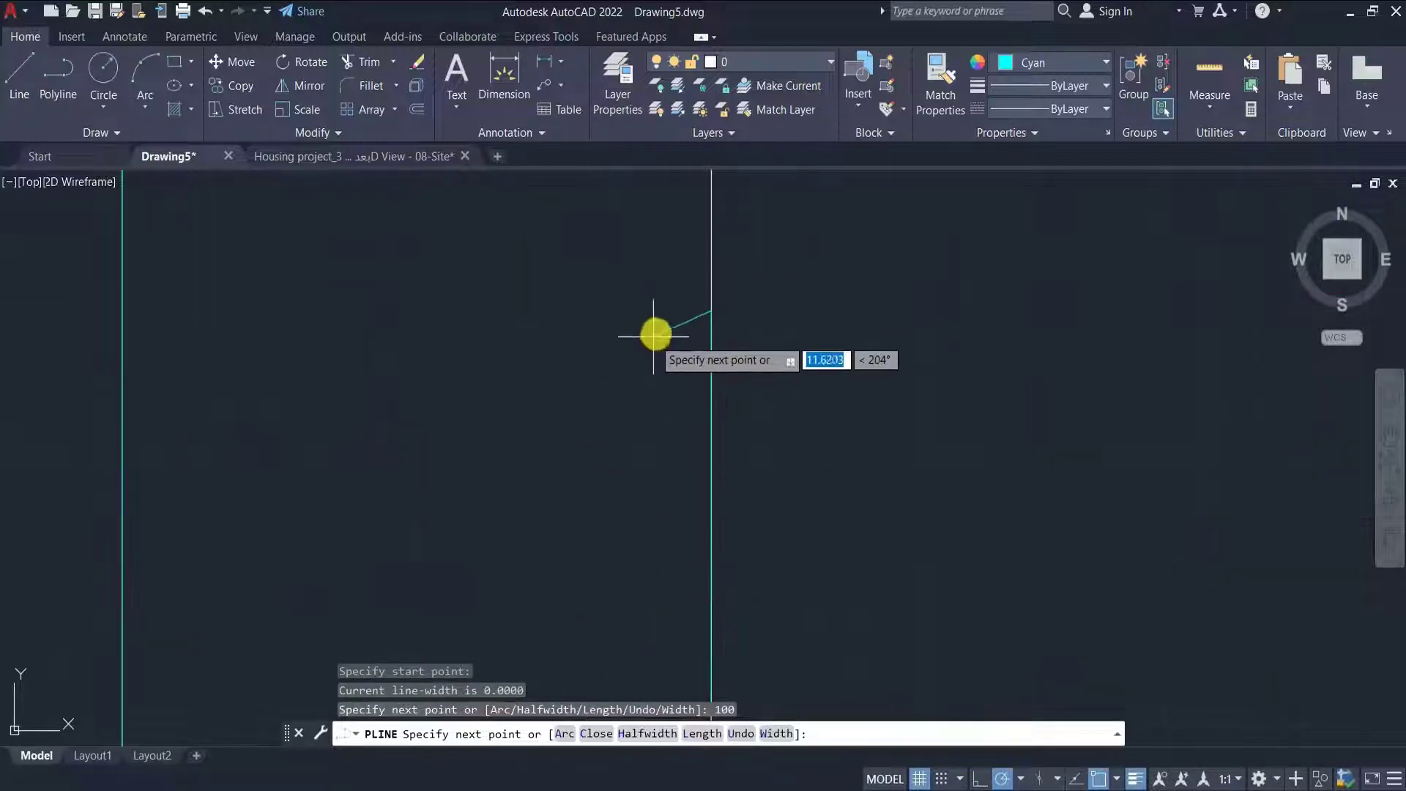
key("Return")
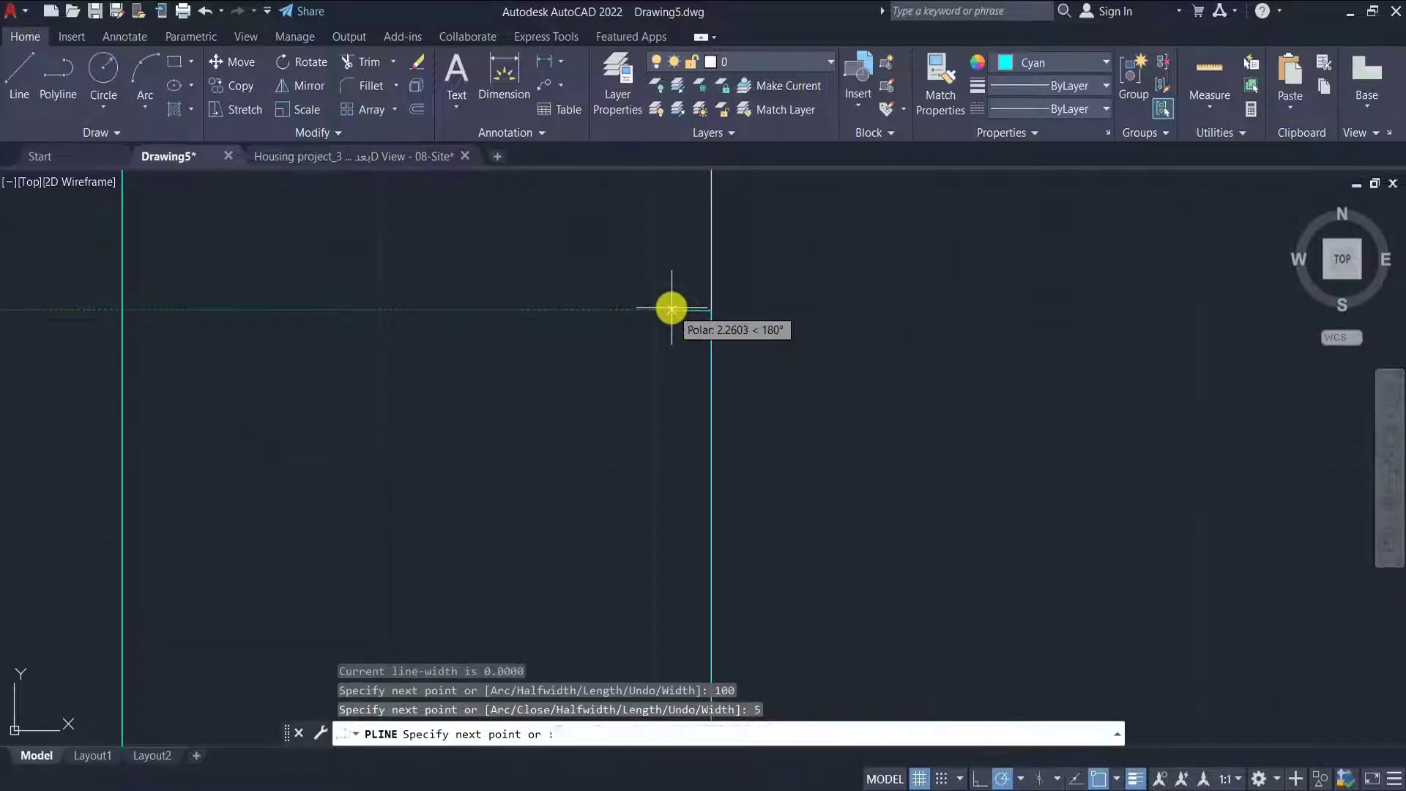
scroll(682, 439, "down", 3)
scroll(680, 572, "up", 3)
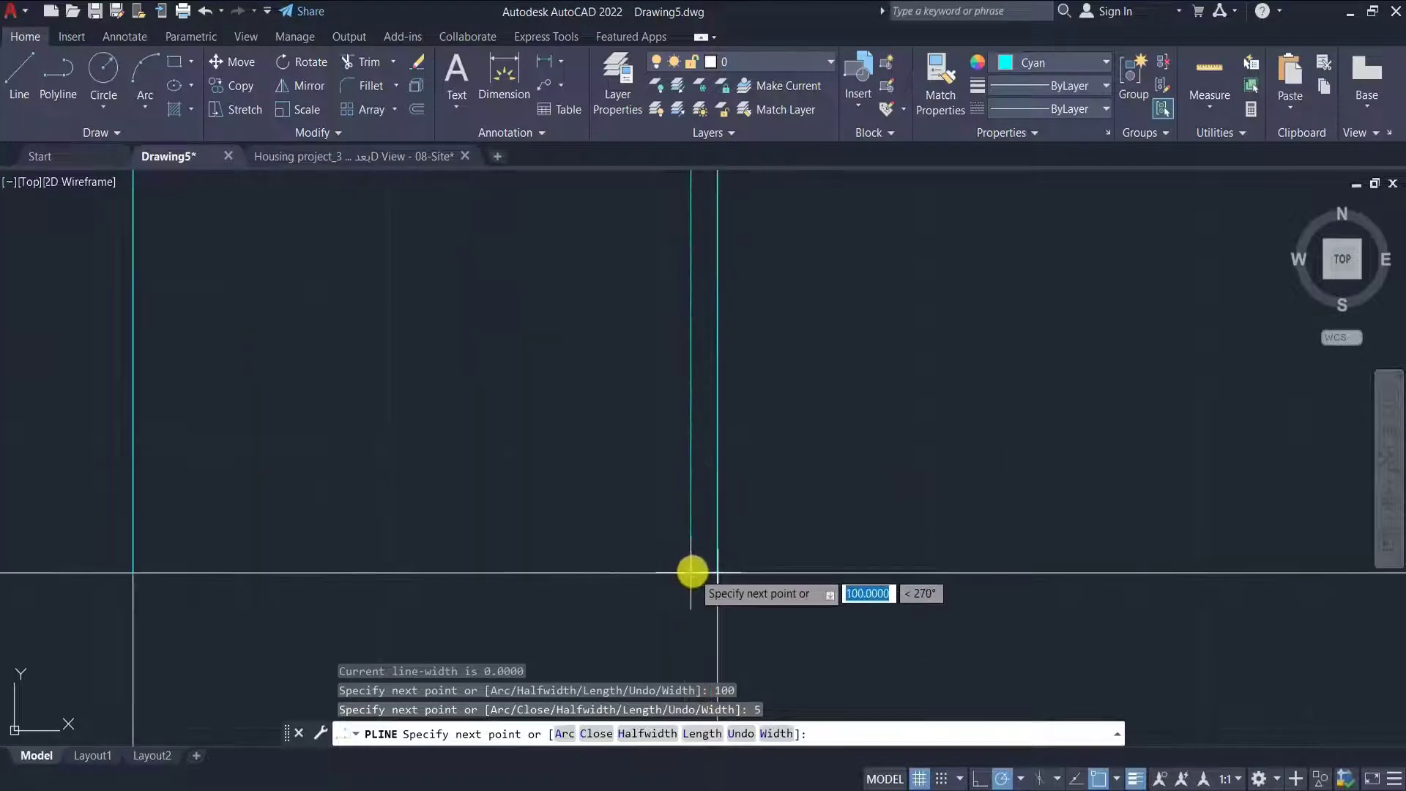
left_click(692, 572)
key("Escape")
- Erase the two westernmost vertical construction lines from the elevation
scroll(689, 522, "down", 5)
scroll(688, 372, "up", 2)
left_click(719, 361)
left_click(655, 395)
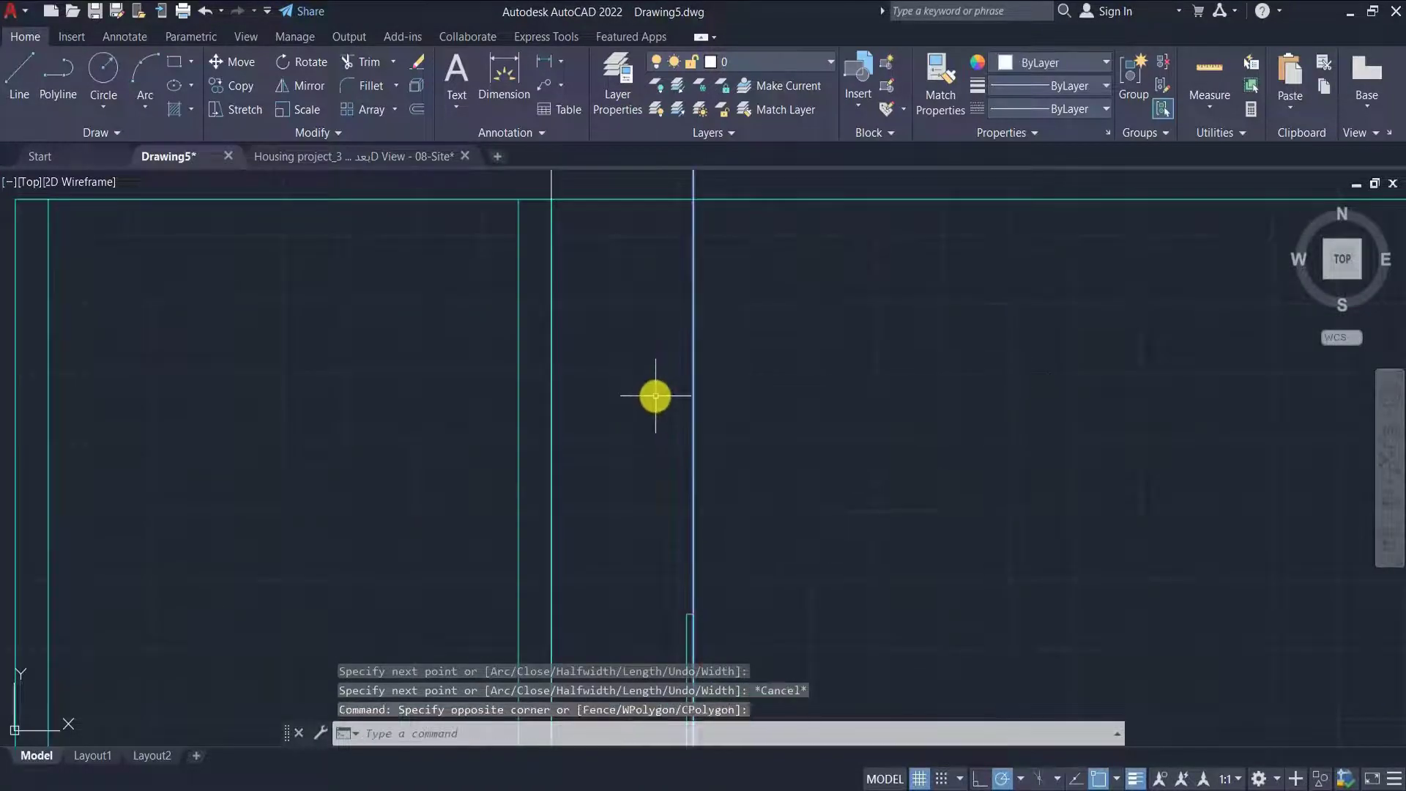
key("Delete")
scroll(690, 248, "down", 5)
scroll(640, 396, "up", 6)
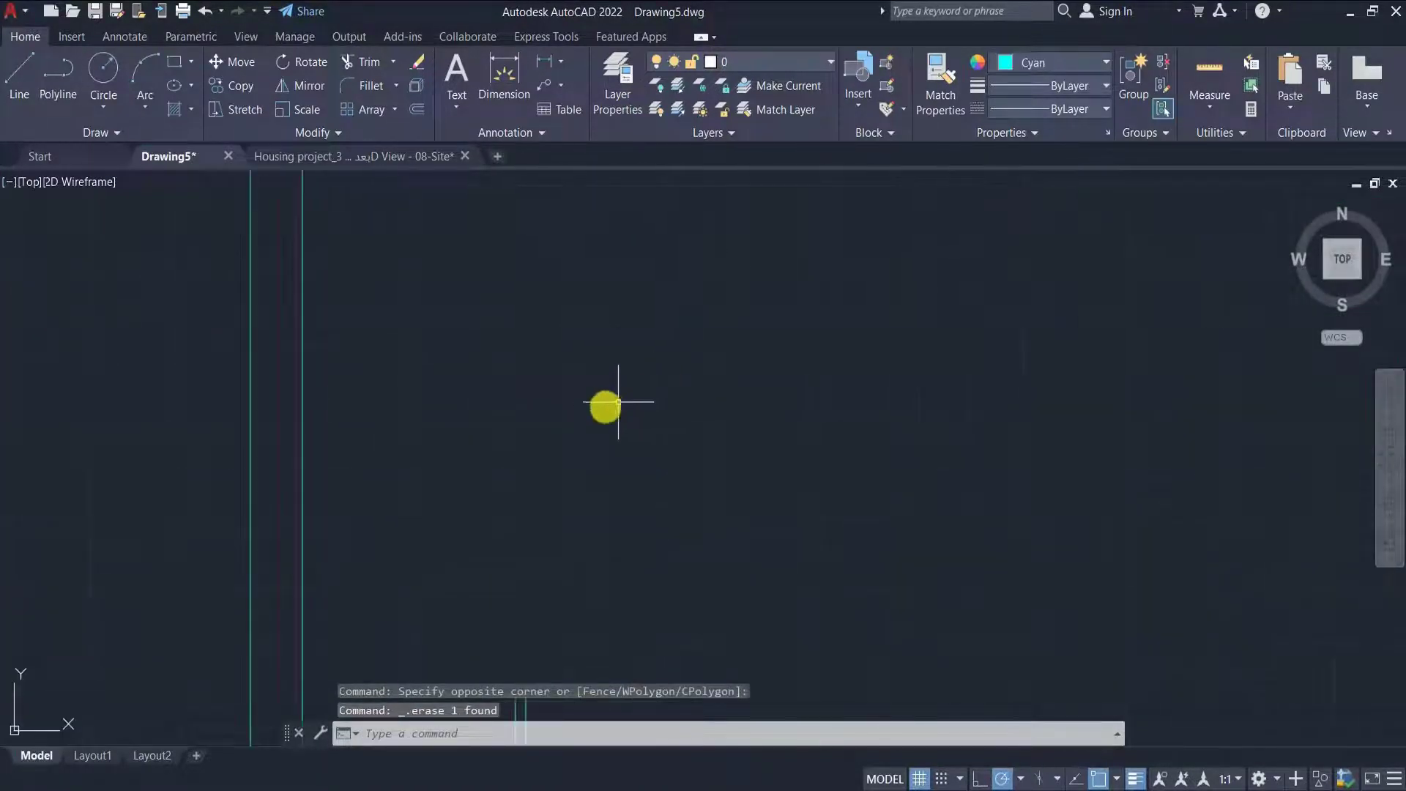
scroll(618, 401, "down", 4)
left_click(683, 358)
scroll(668, 393, "up", 2)
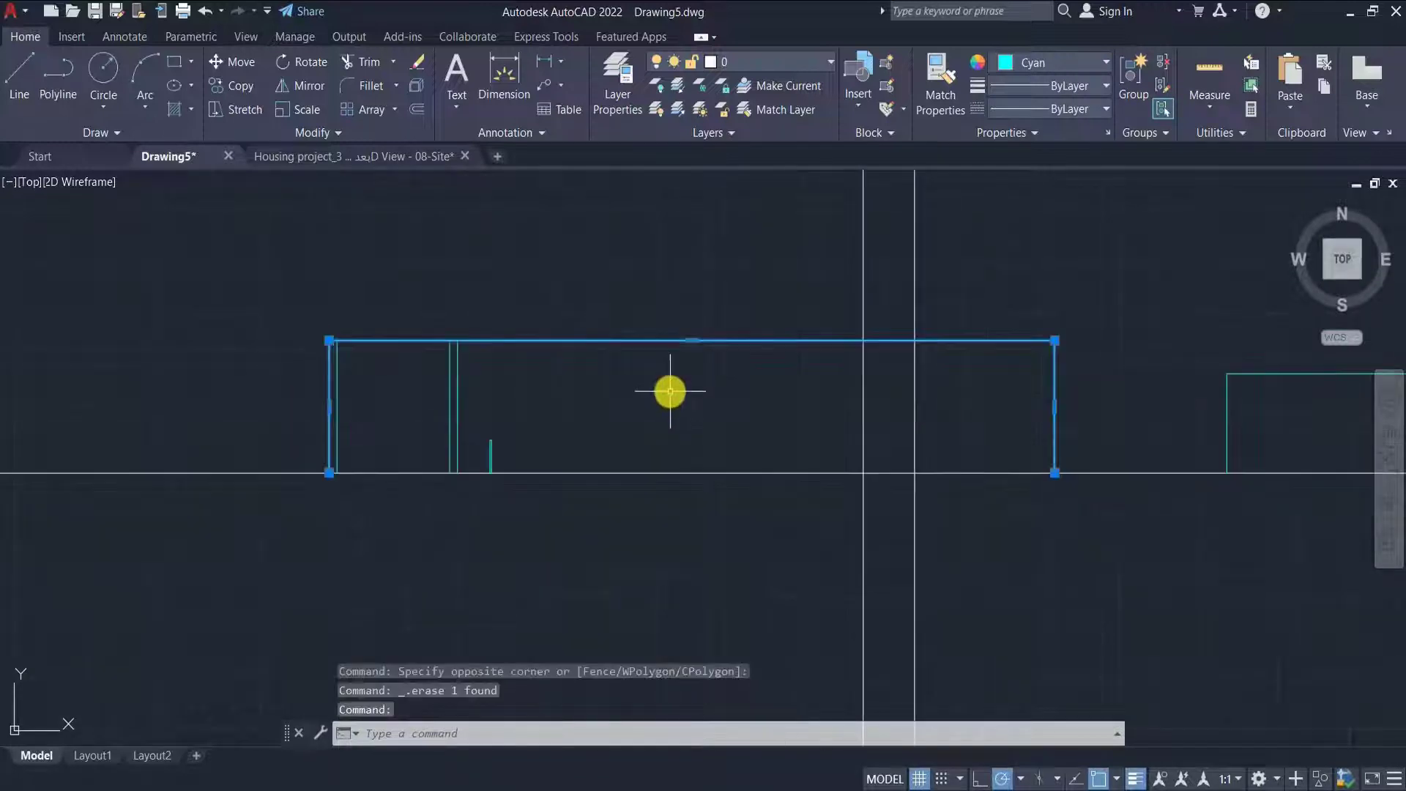
key("Escape")
- Draw a separate line over the westernmost outline's top edge, from its upper-left corner to its upper-right corner
left_click(19, 73)
scroll(345, 376, "up", 4)
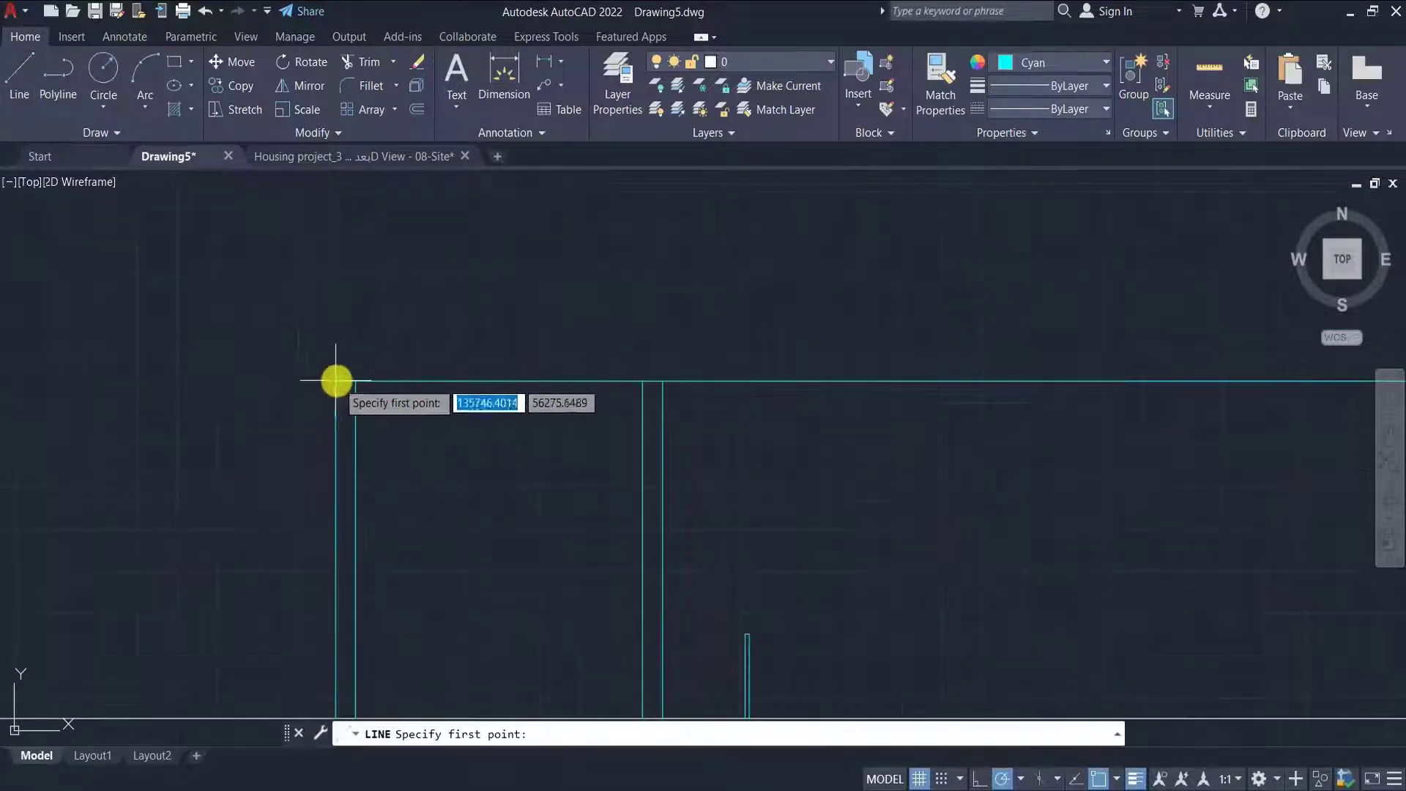
left_click(336, 380)
scroll(344, 384, "down", 3)
left_click(747, 396)
key("Escape")
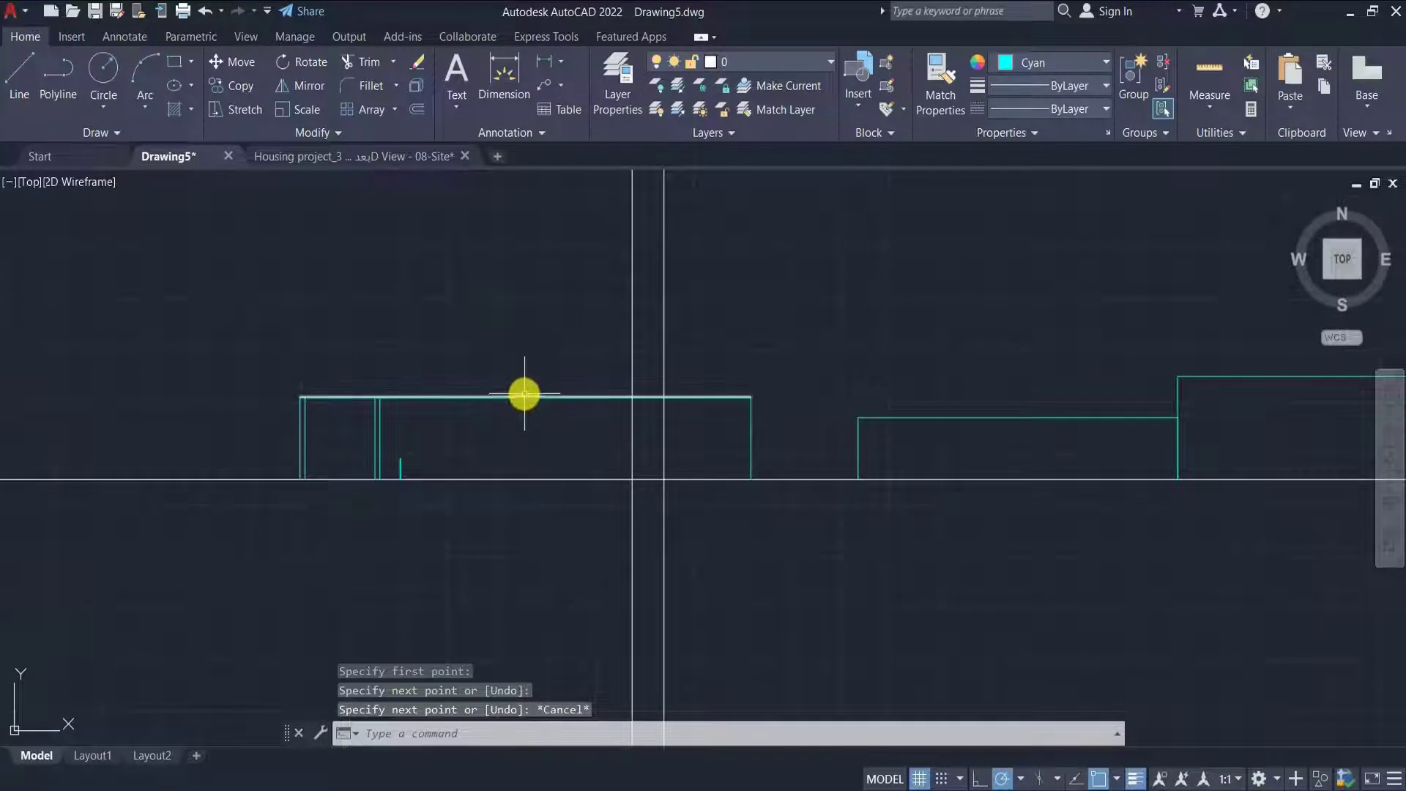
- Offset the westernmost outline's top edge line 15 units downward
left_click(524, 396)
type("o")
key("space")
type("1")
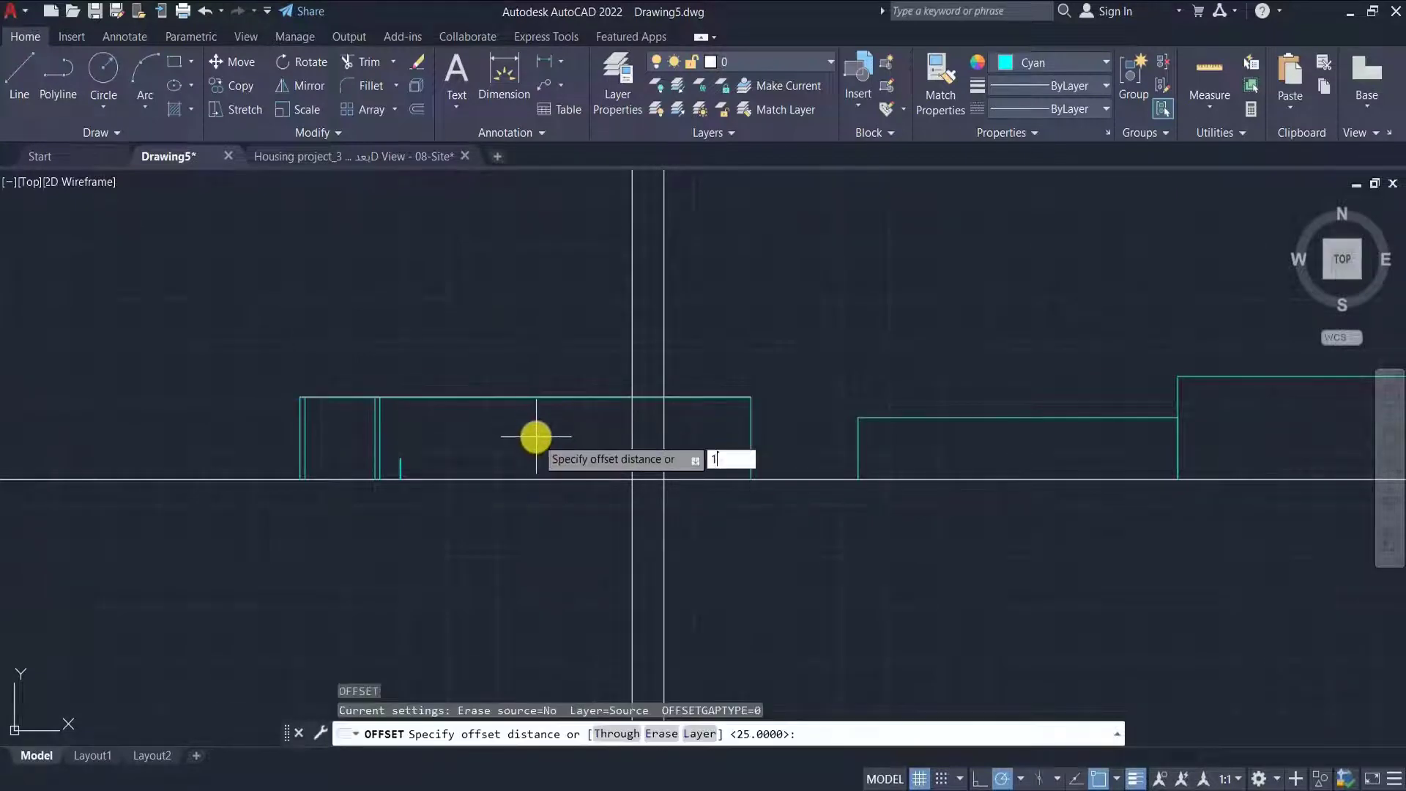
type("5")
key("space")
left_click(521, 434)
key("Escape")
- Draw a vertical line from the base of the railing's east side up to the outline's top edge
middle_click_drag(522, 427, 598, 439)
scroll(455, 465, "up", 6)
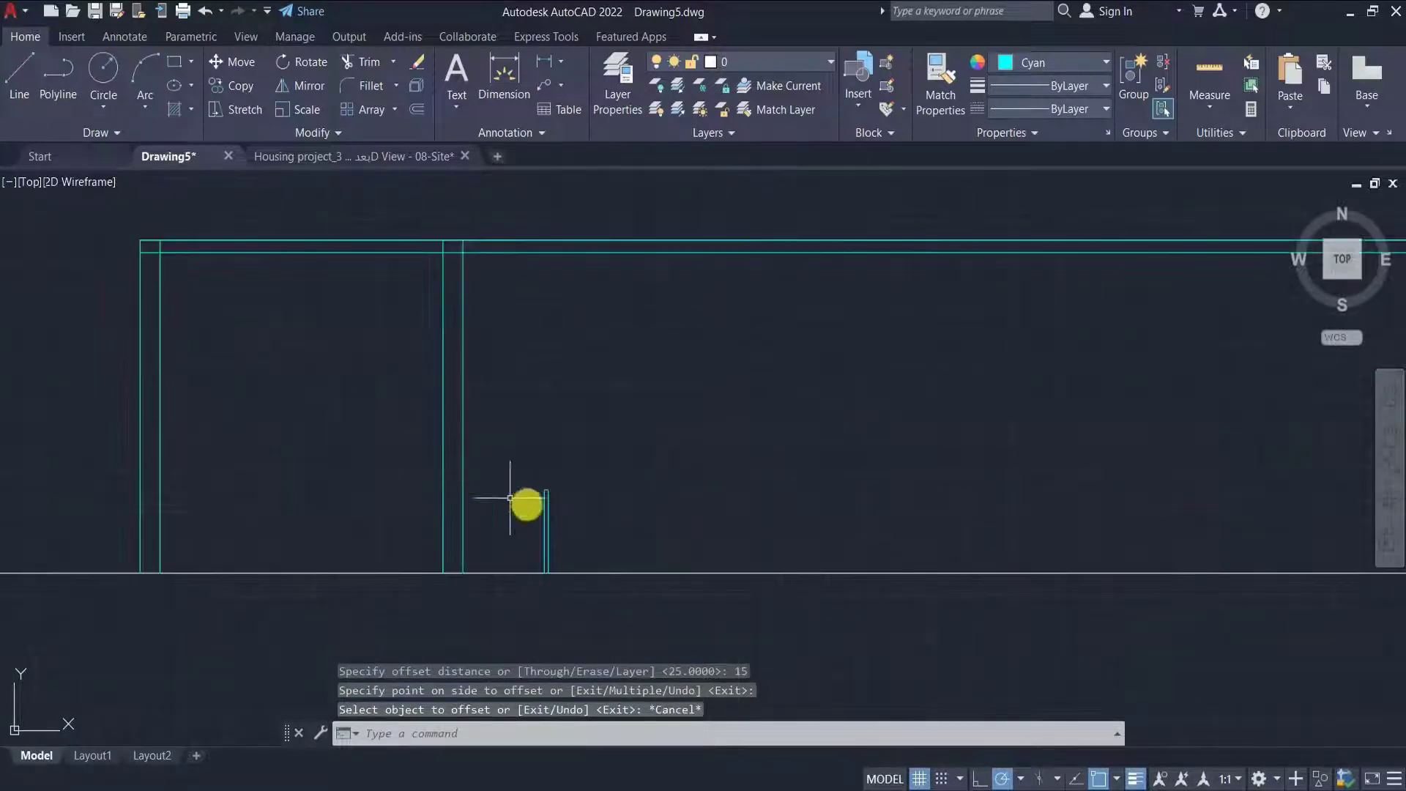
left_click(17, 81)
scroll(543, 571, "up", 5)
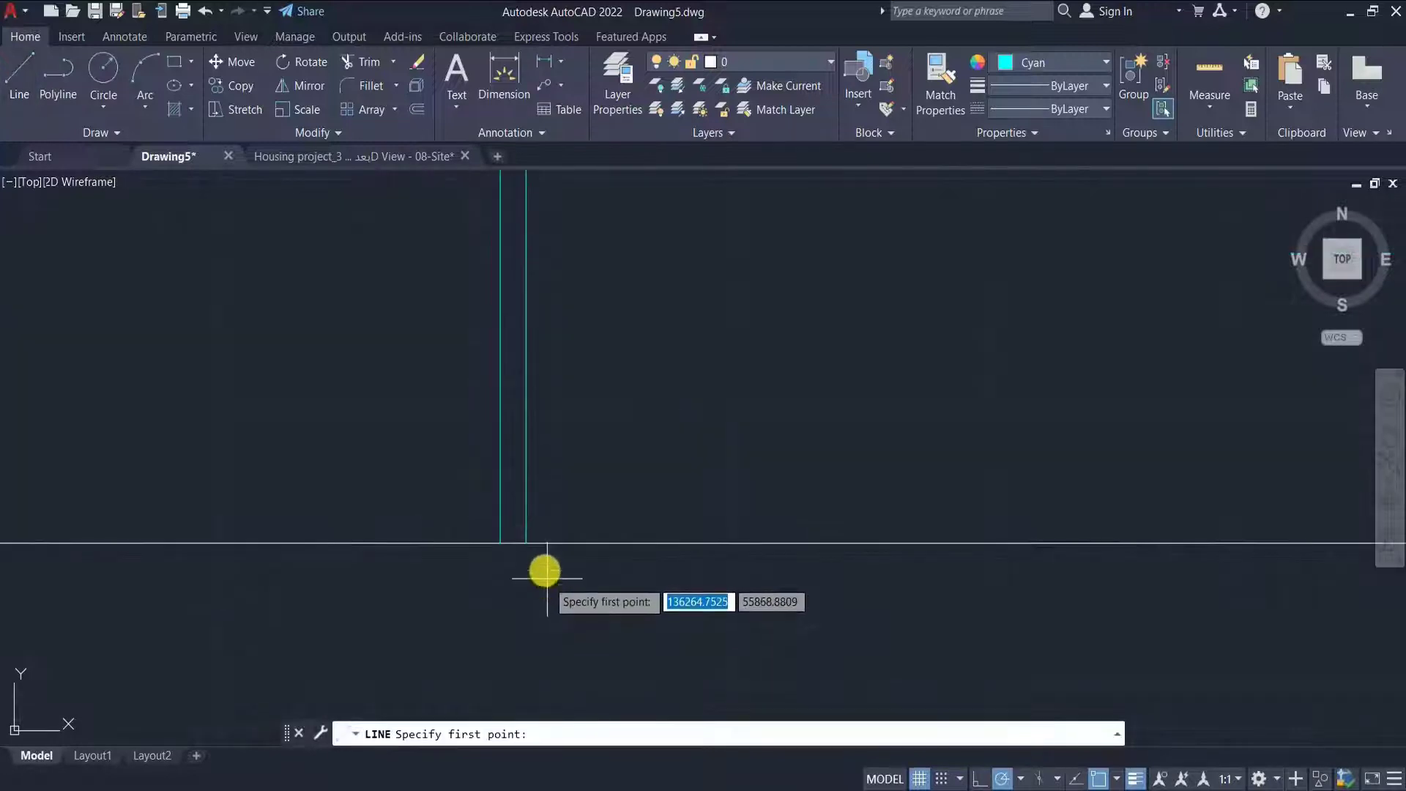
left_click(520, 544)
scroll(575, 511, "down", 4)
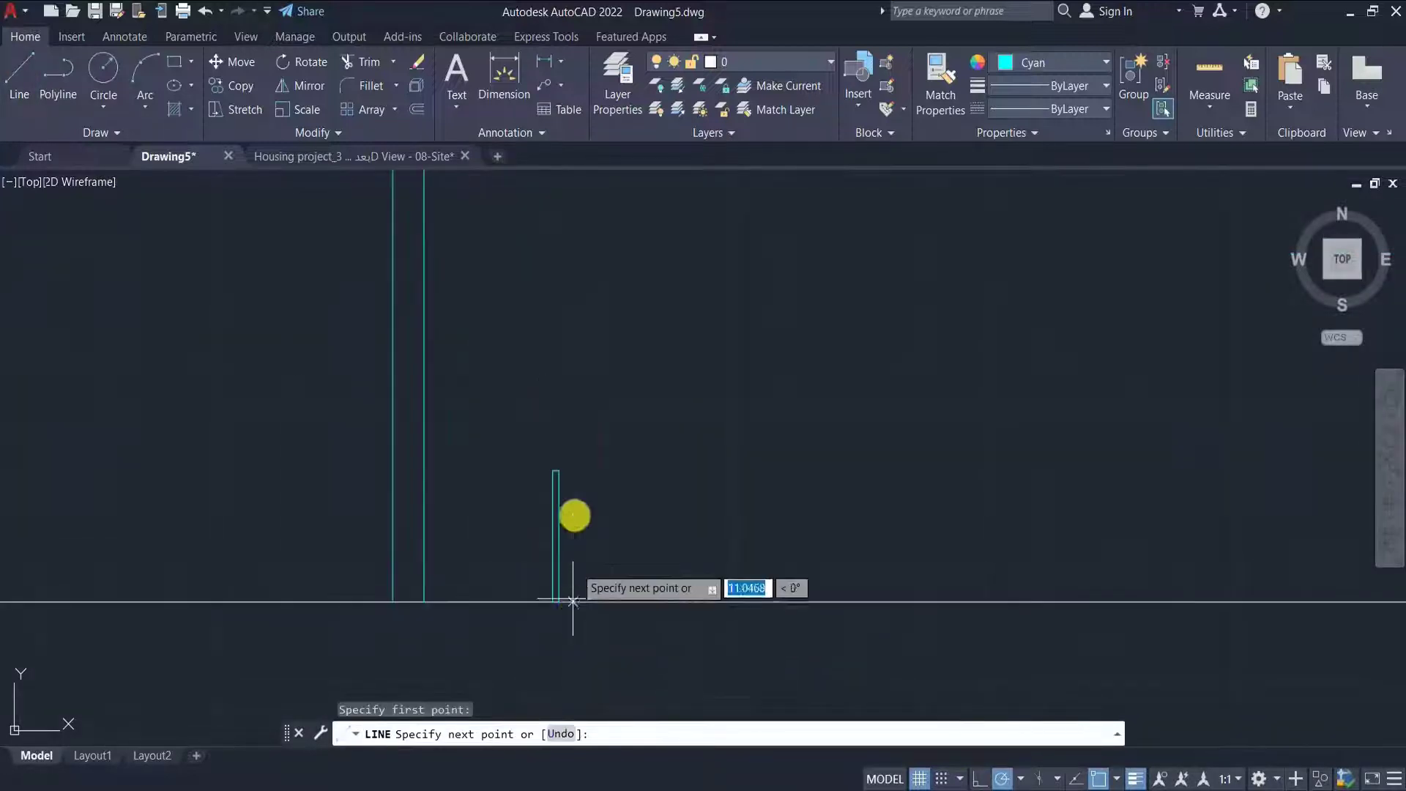
left_click(573, 231)
key("Escape")
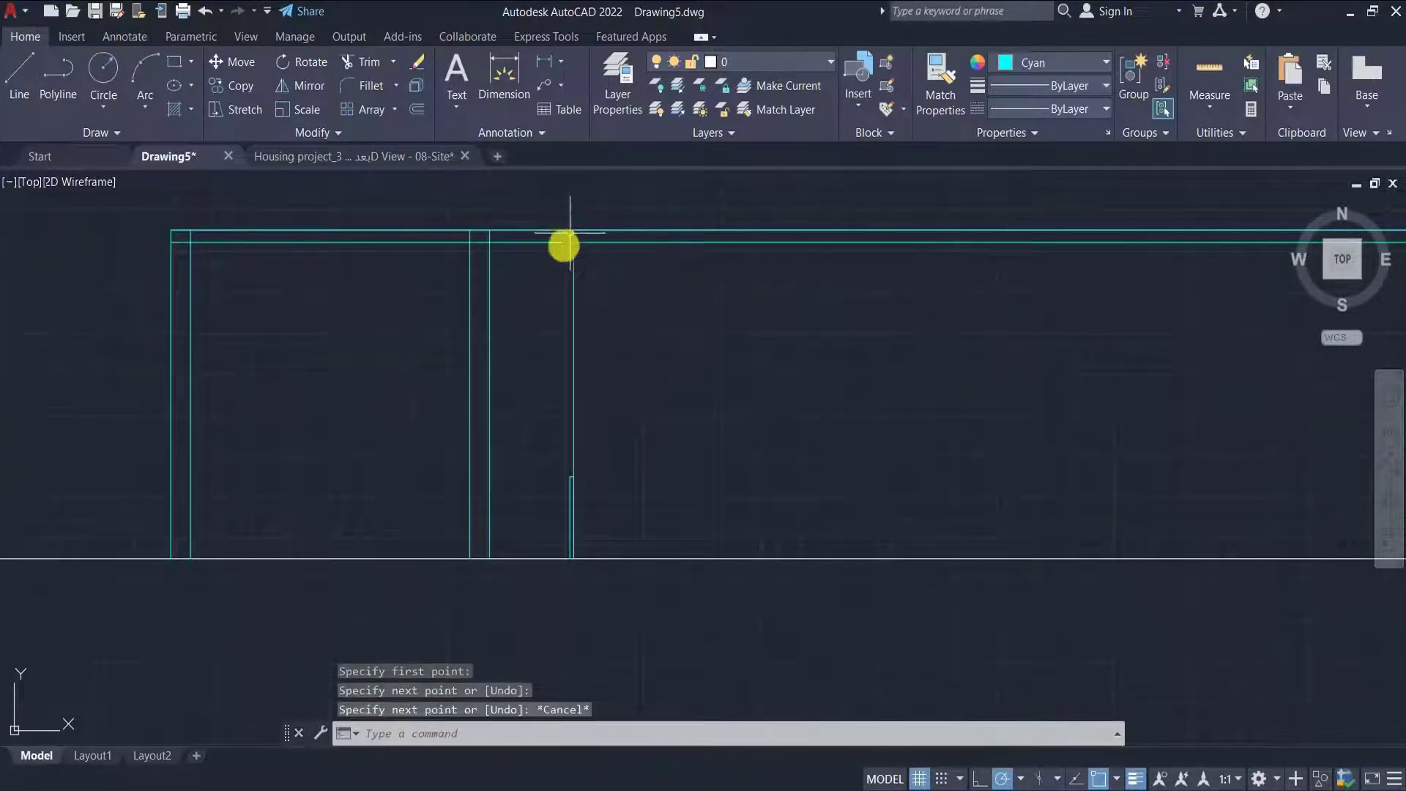
- Offset the full-height line at the railing 25 units toward the west
left_click(576, 336)
key("Return")
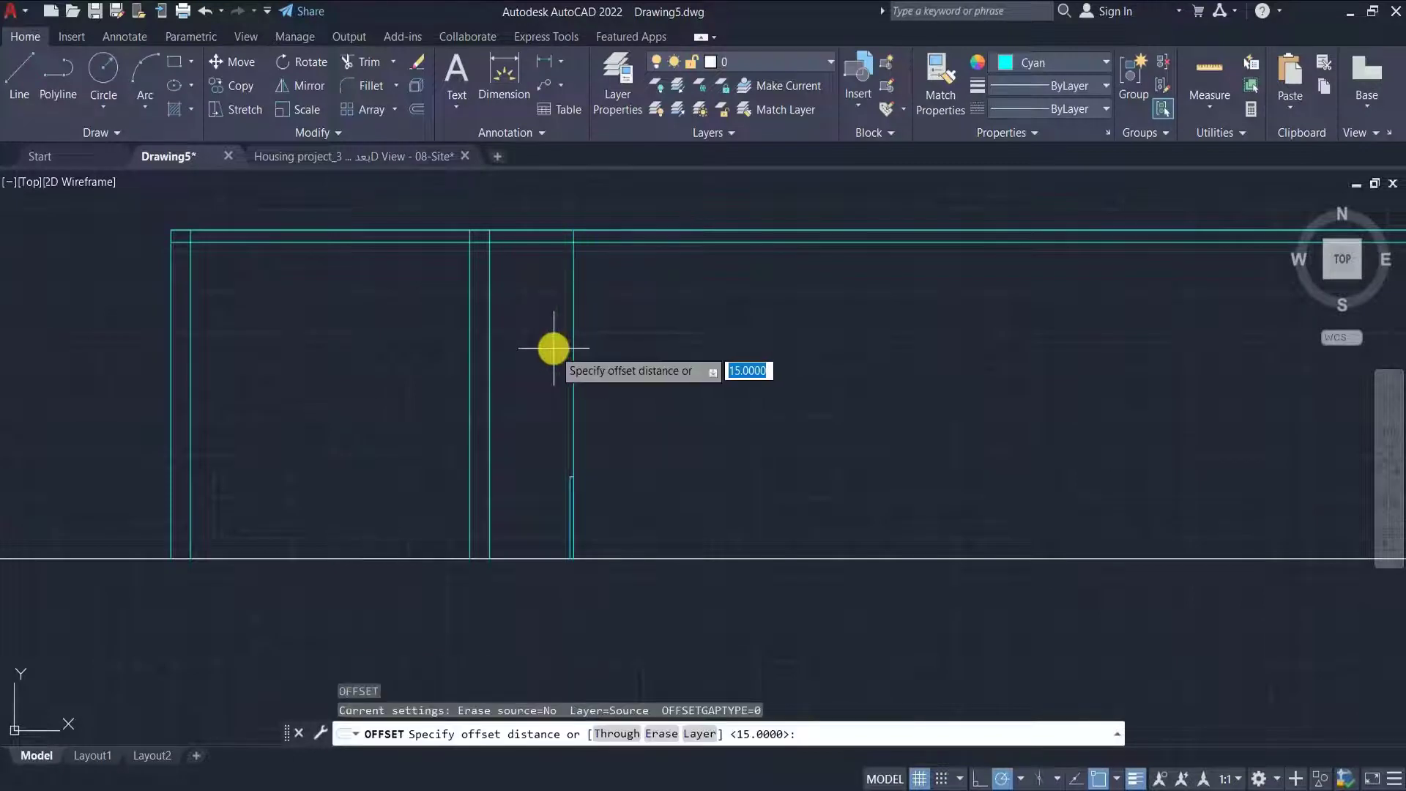
type("25")
key("Return")
left_click(546, 359)
key("Escape")
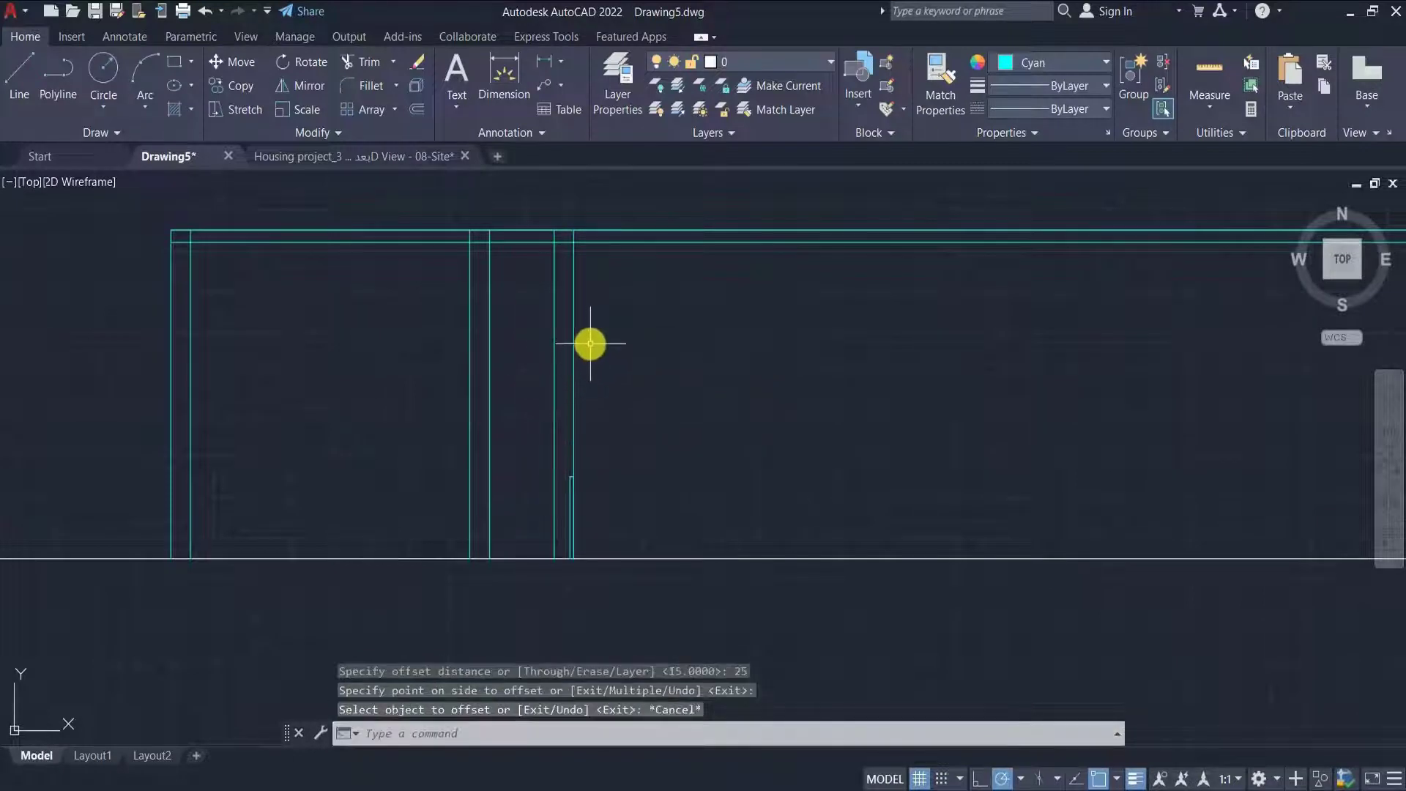
- Set the transparency of the full-height line at the railing to 80 and match its properties onto the neighbouring offset line
left_click(576, 360)
type("p")
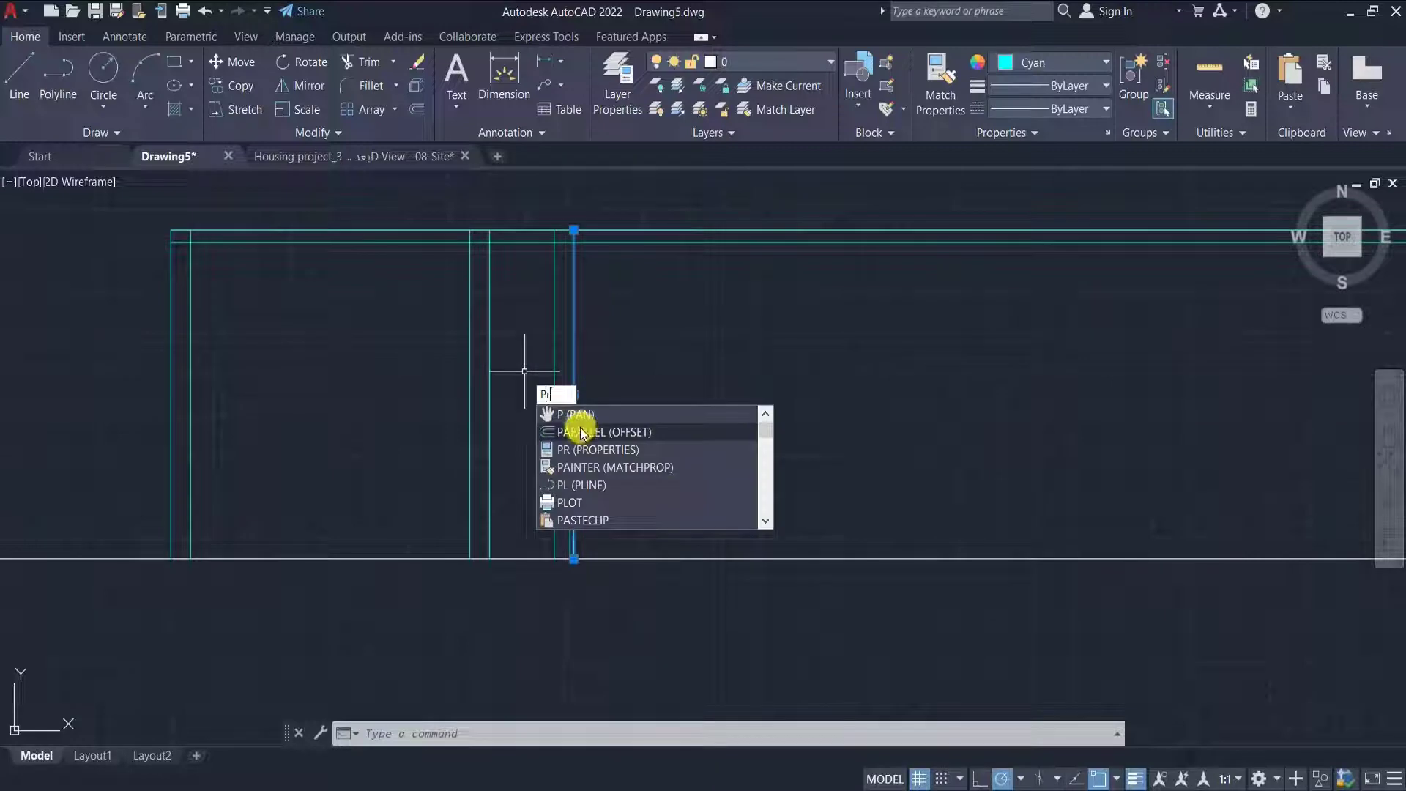
type("r")
left_click(601, 414)
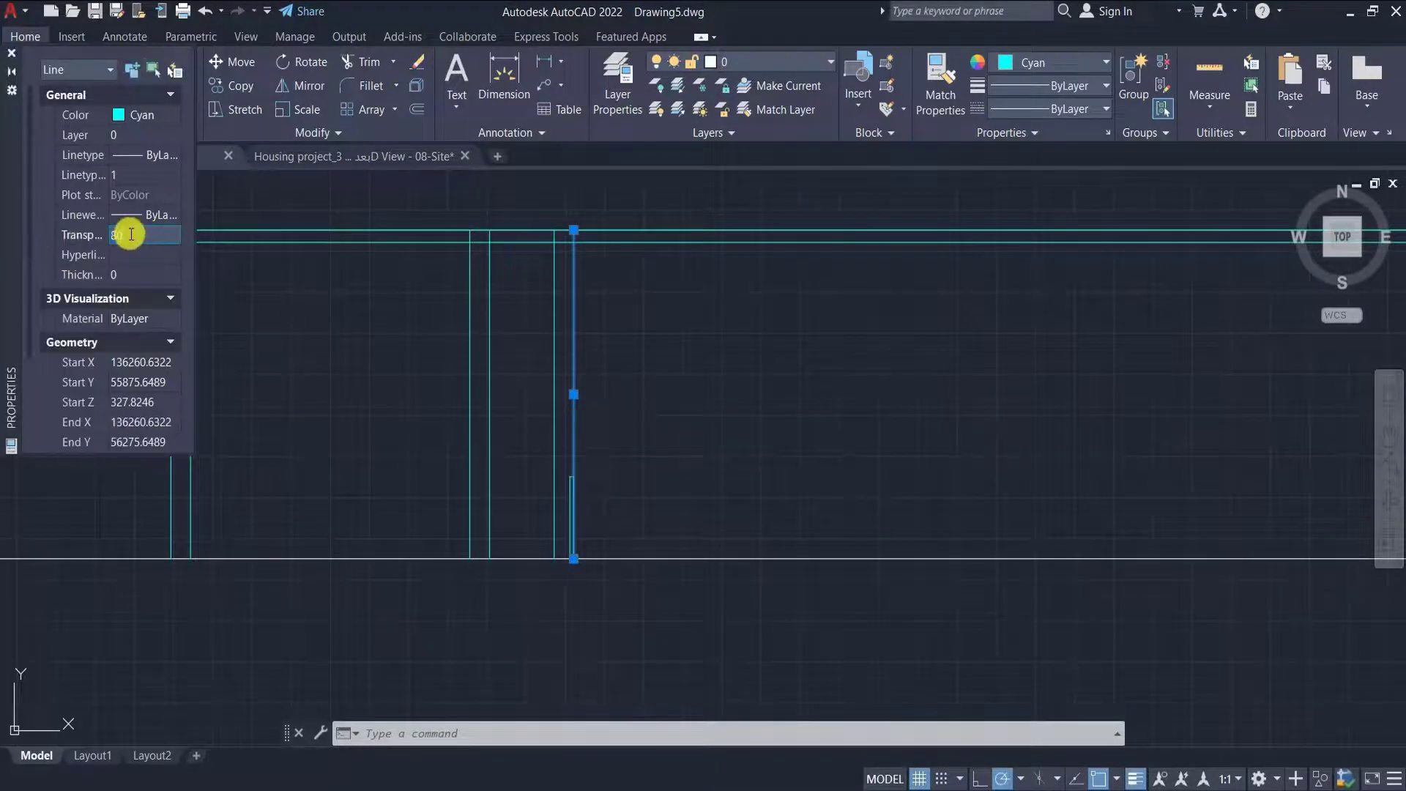
key("Escape")
left_click(11, 52)
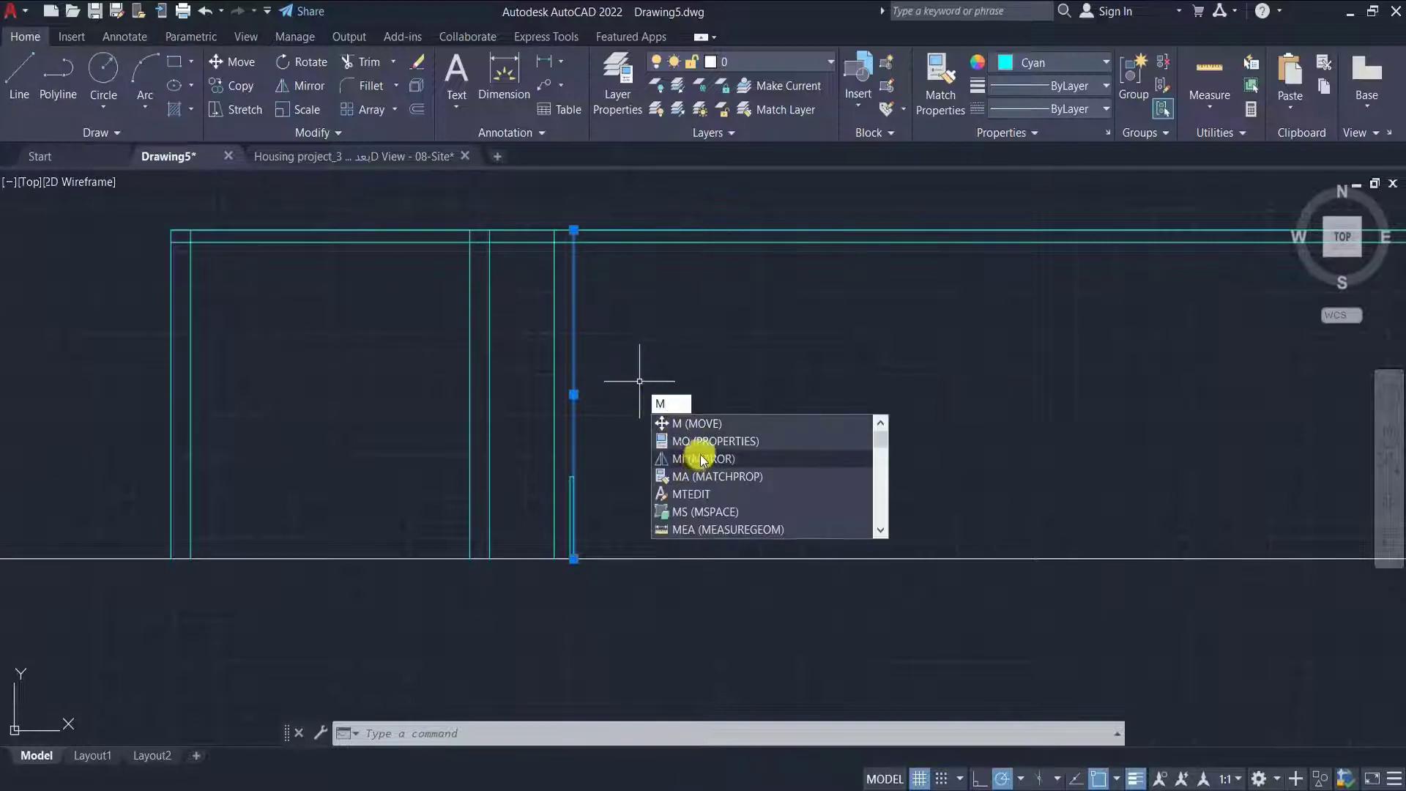
left_click(716, 477)
key("Escape")
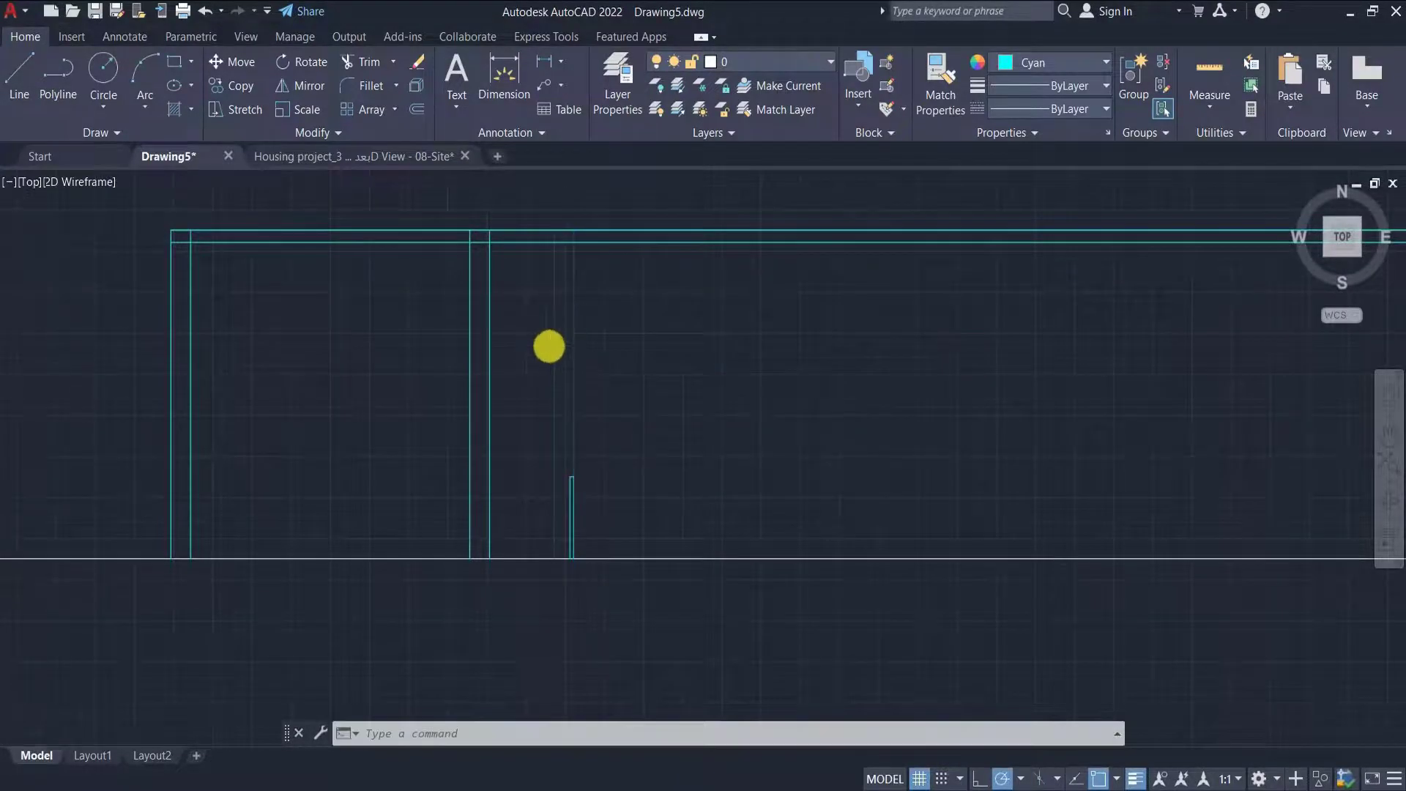
- Draw a separate line over the westernmost outline's right edge, from the ground line up to its upper-right corner
scroll(569, 232, "down", 6)
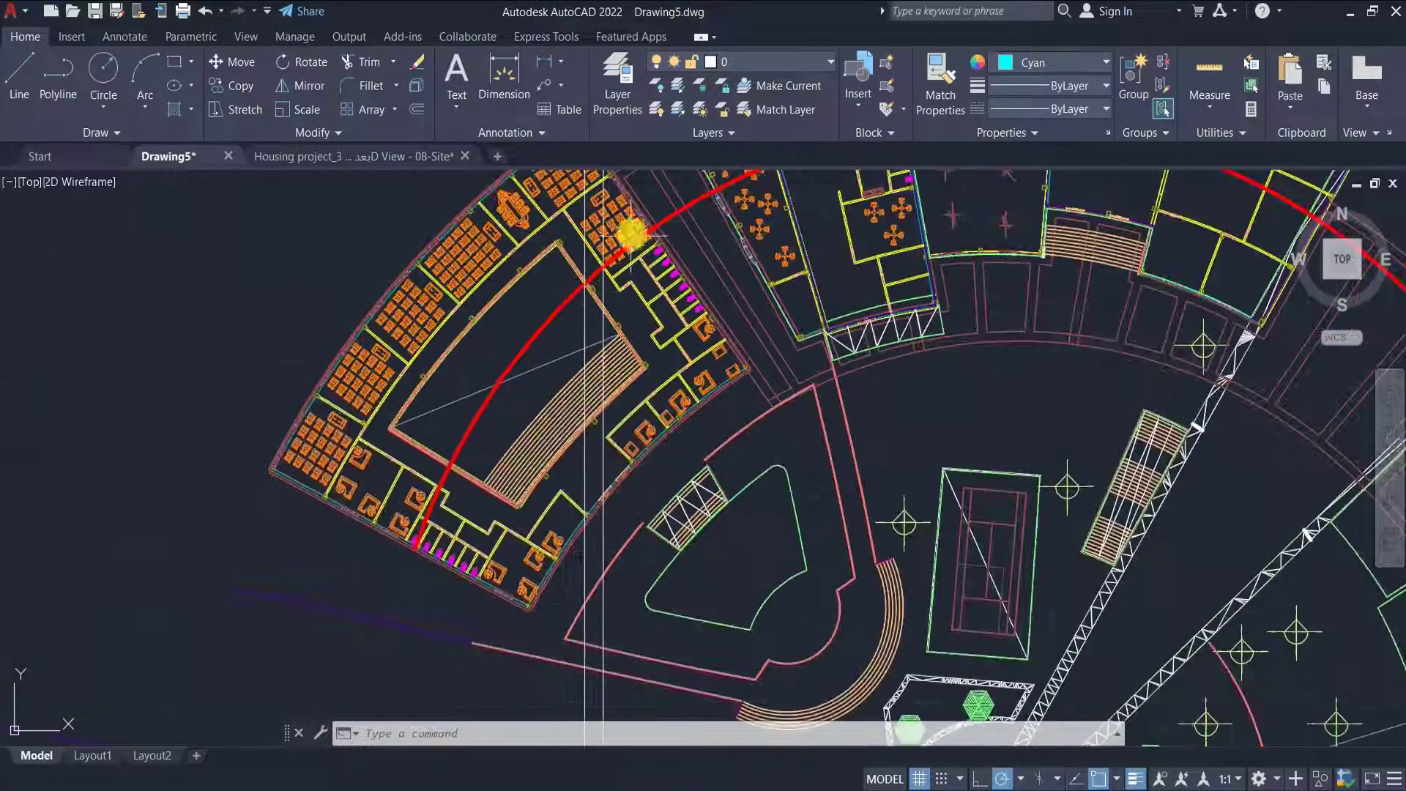
scroll(631, 234, "down", 5)
scroll(505, 337, "up", 10)
type("l")
key("Return")
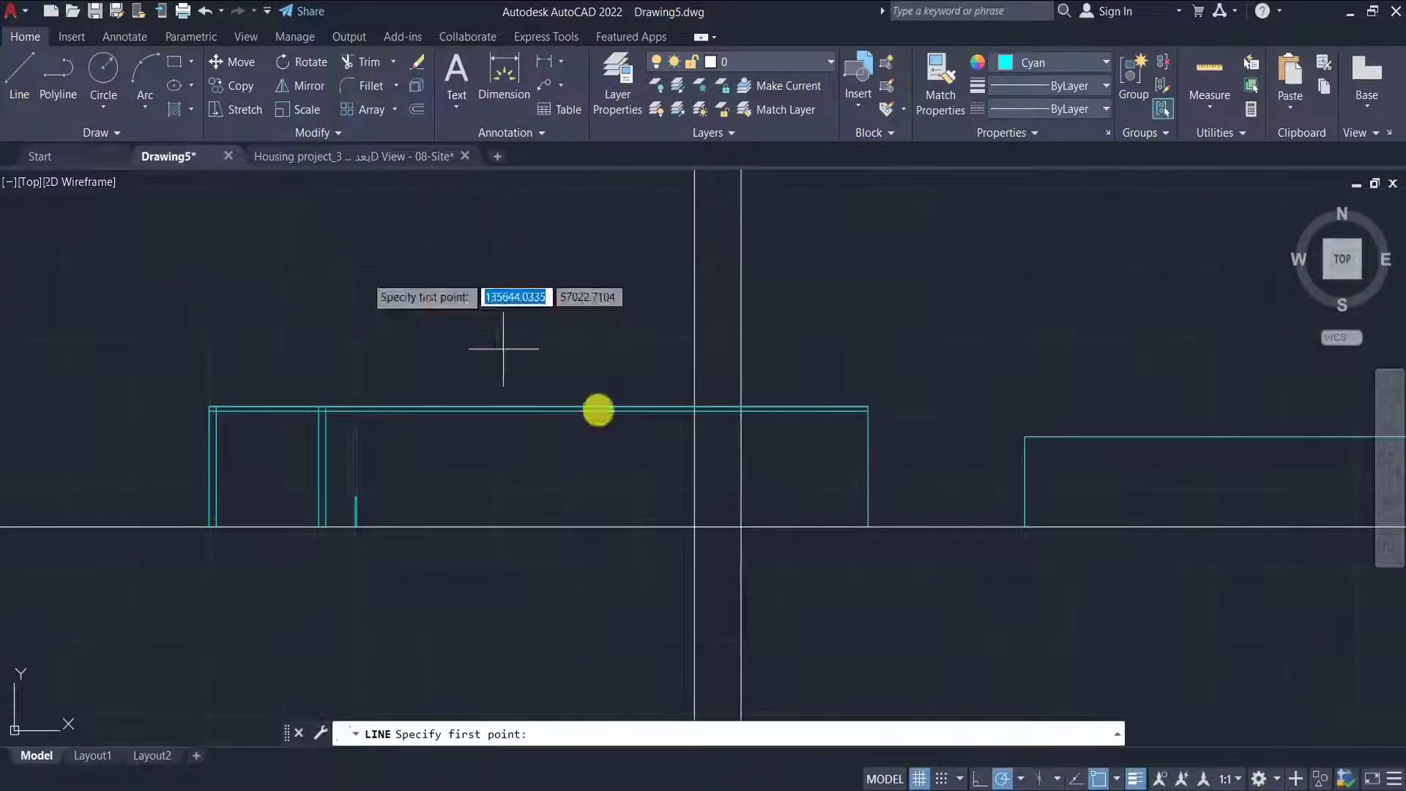
left_click(867, 529)
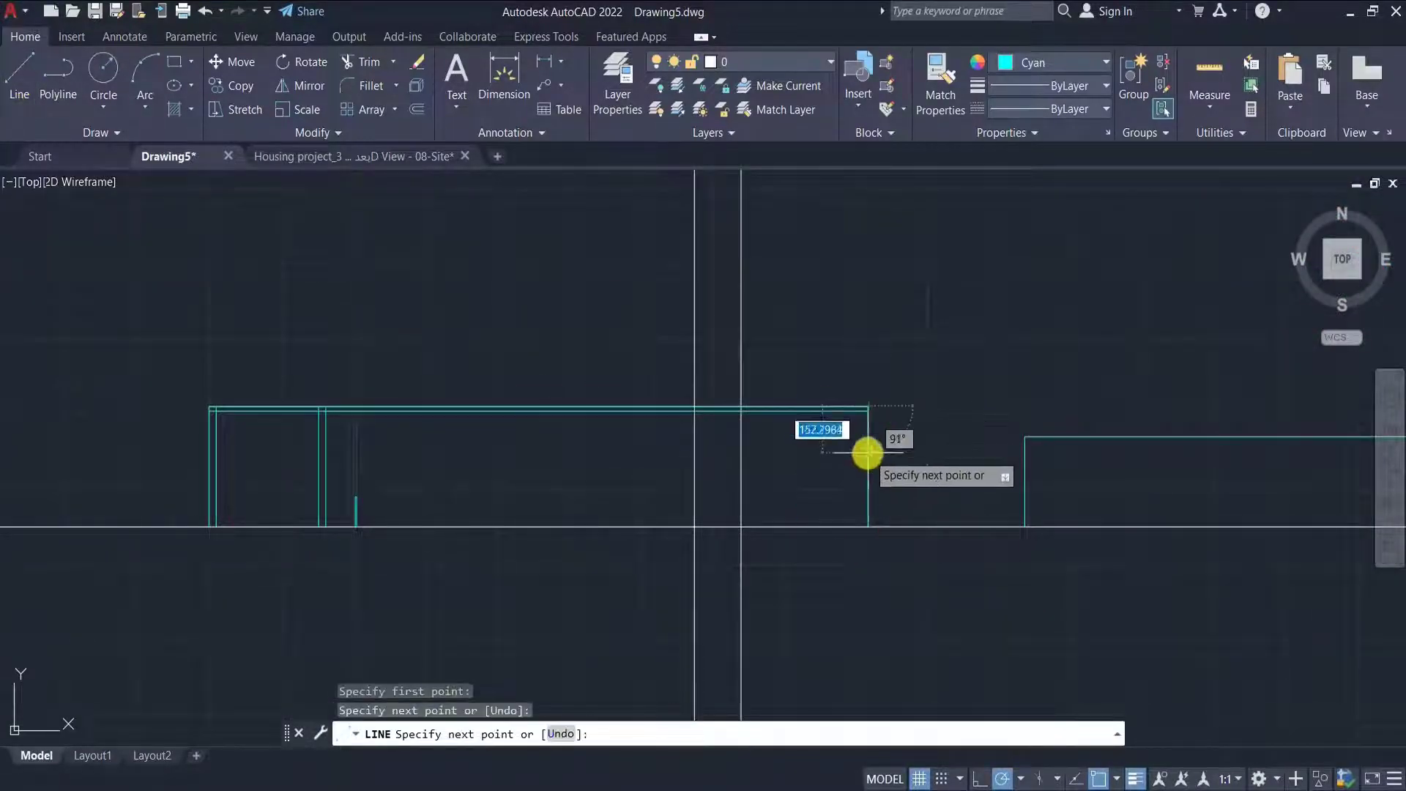
key("Escape")
- Offset the westernmost outline's right edge line 25 units inward
left_click(870, 464)
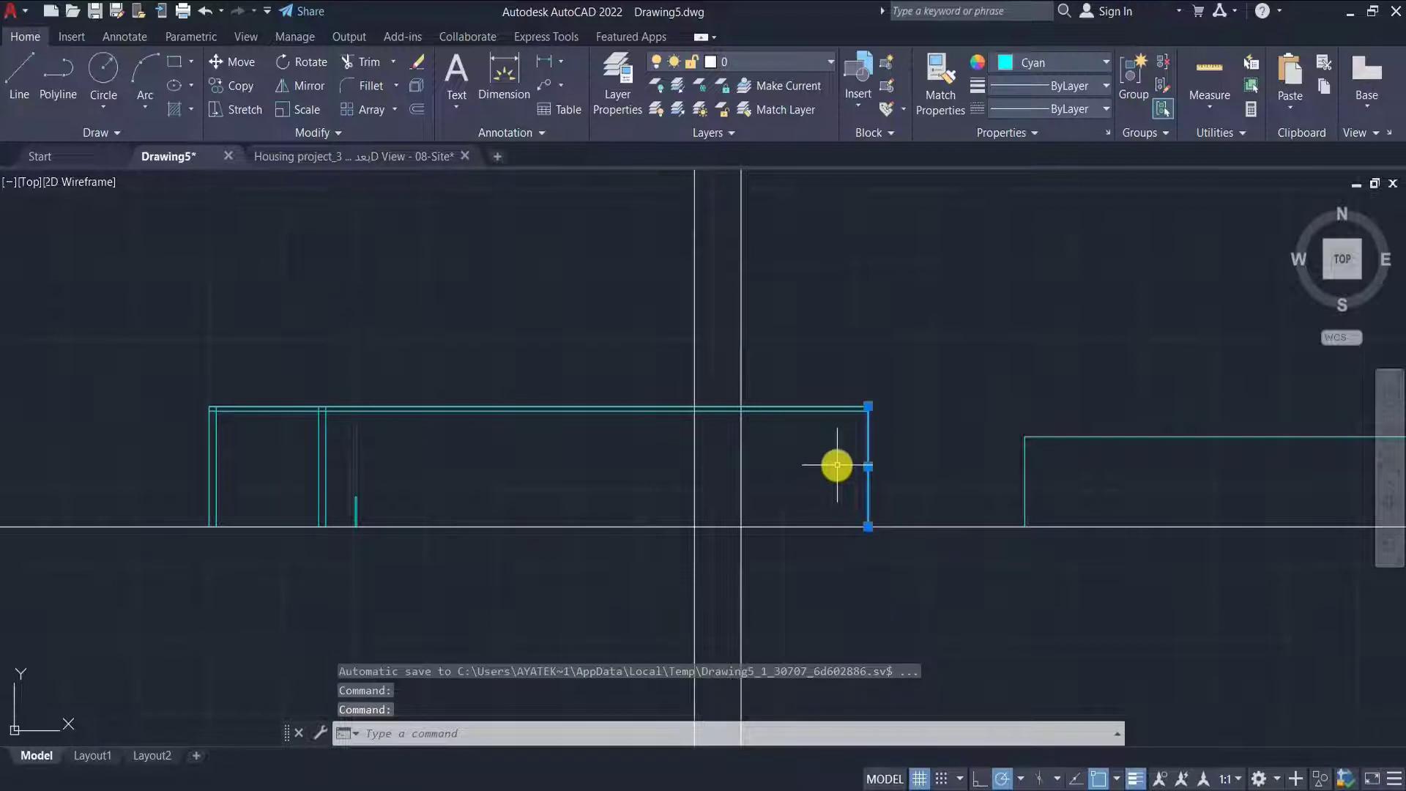
type("o")
key("Return")
key("Return")
left_click(803, 481)
key("Escape")
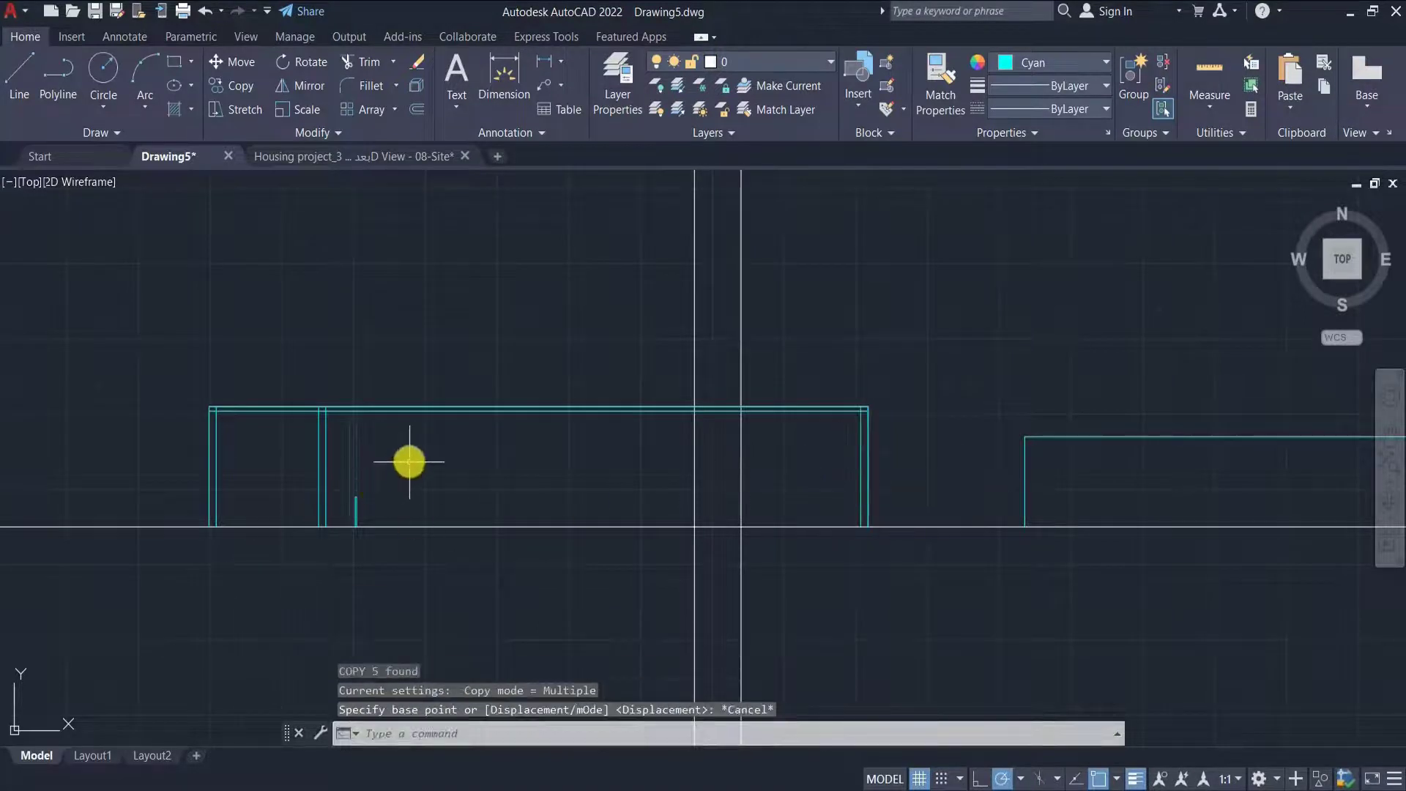
- Mirror the inner wall lines, faint lines and railing about a vertical axis through the top edge's midpoint, keeping the originals
left_click(409, 462)
left_click(279, 496)
type("M")
left_click(344, 593)
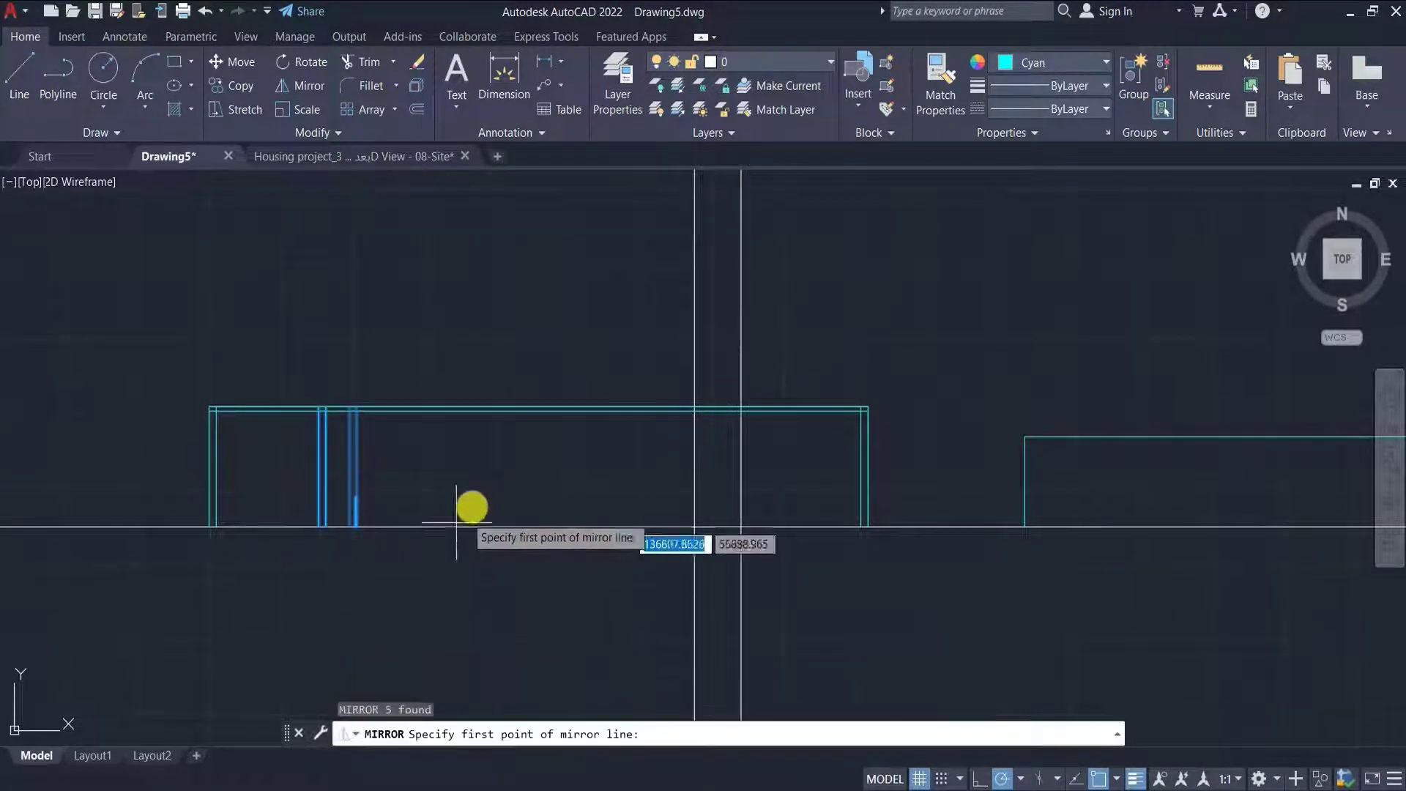
left_click(538, 408)
left_click(546, 596)
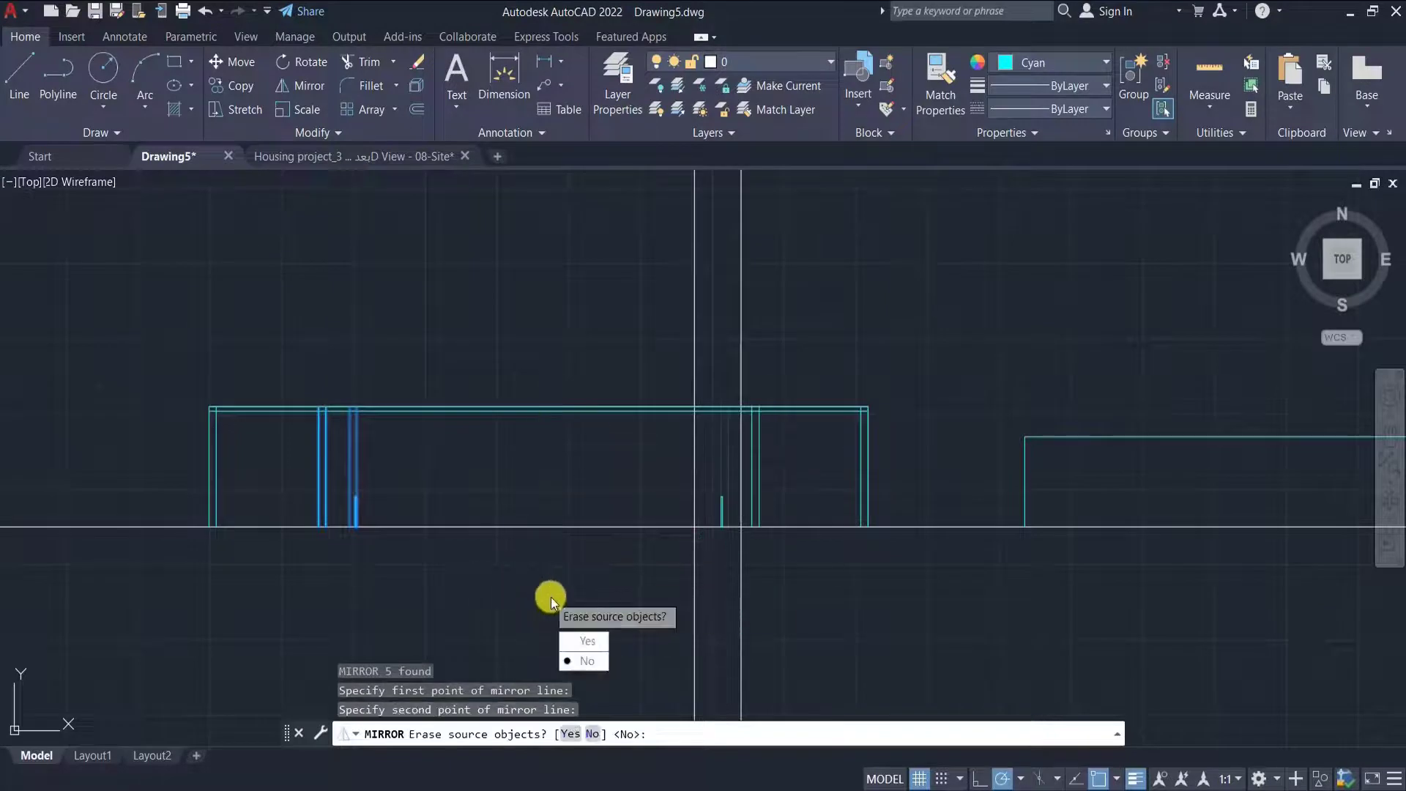
key("Return")
- Move the mirrored wall lines, faint lines and railing west along the ground line, bringing the railing beside the western vertical construction line
scroll(784, 471, "up", 5)
left_click(738, 480)
left_click(659, 533)
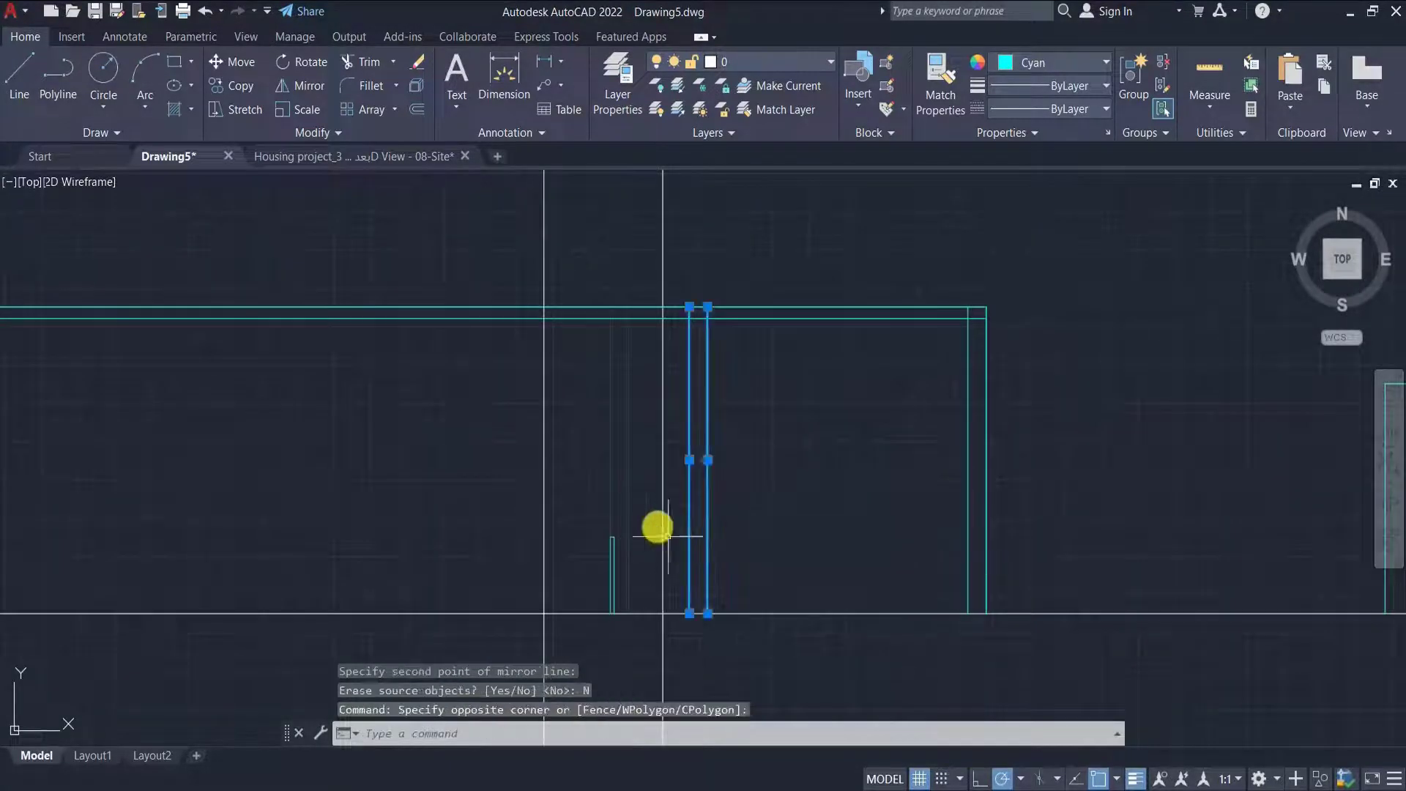
left_click(651, 504)
left_click(589, 558)
scroll(725, 452, "down", 2)
type("M")
key("Return")
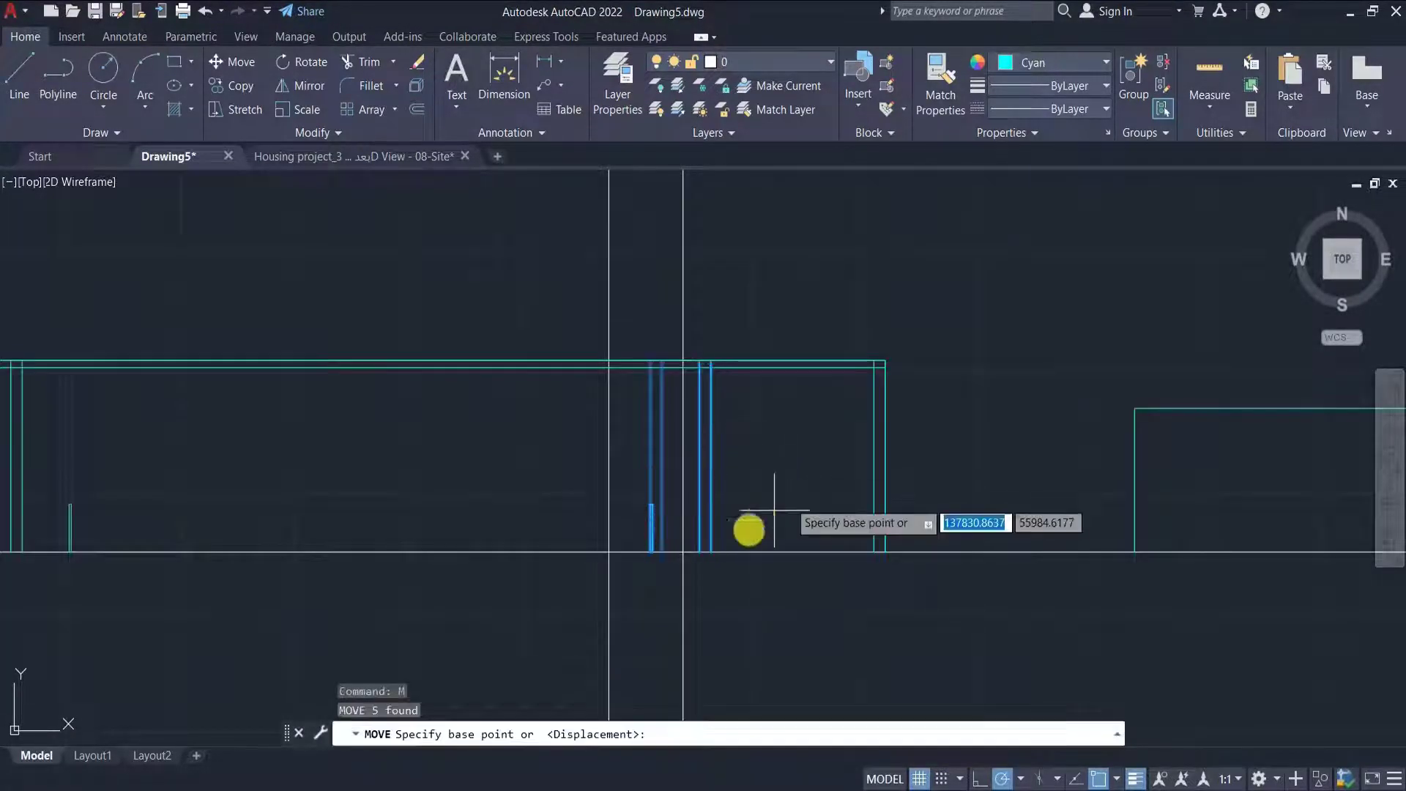
left_click(709, 551)
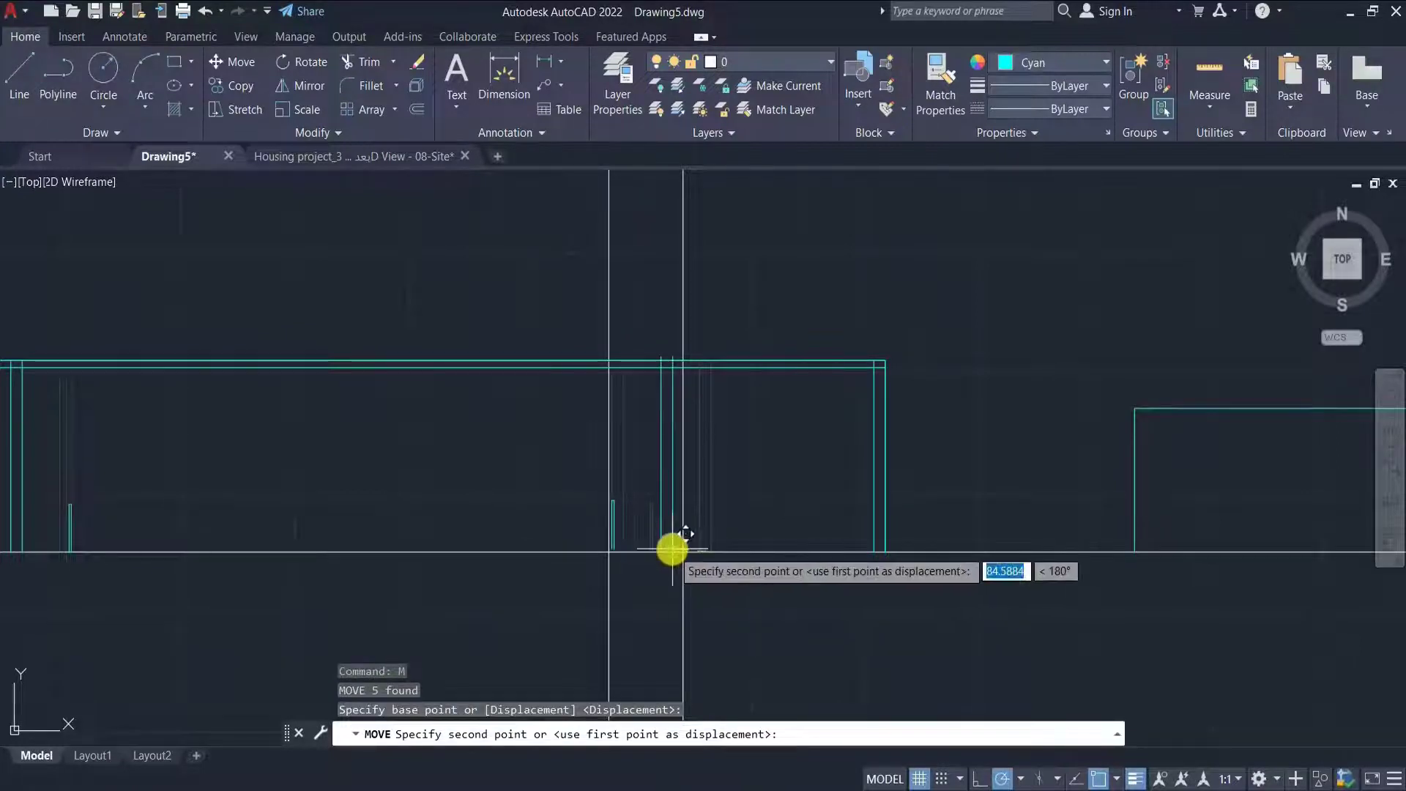
scroll(669, 550, "up", 3)
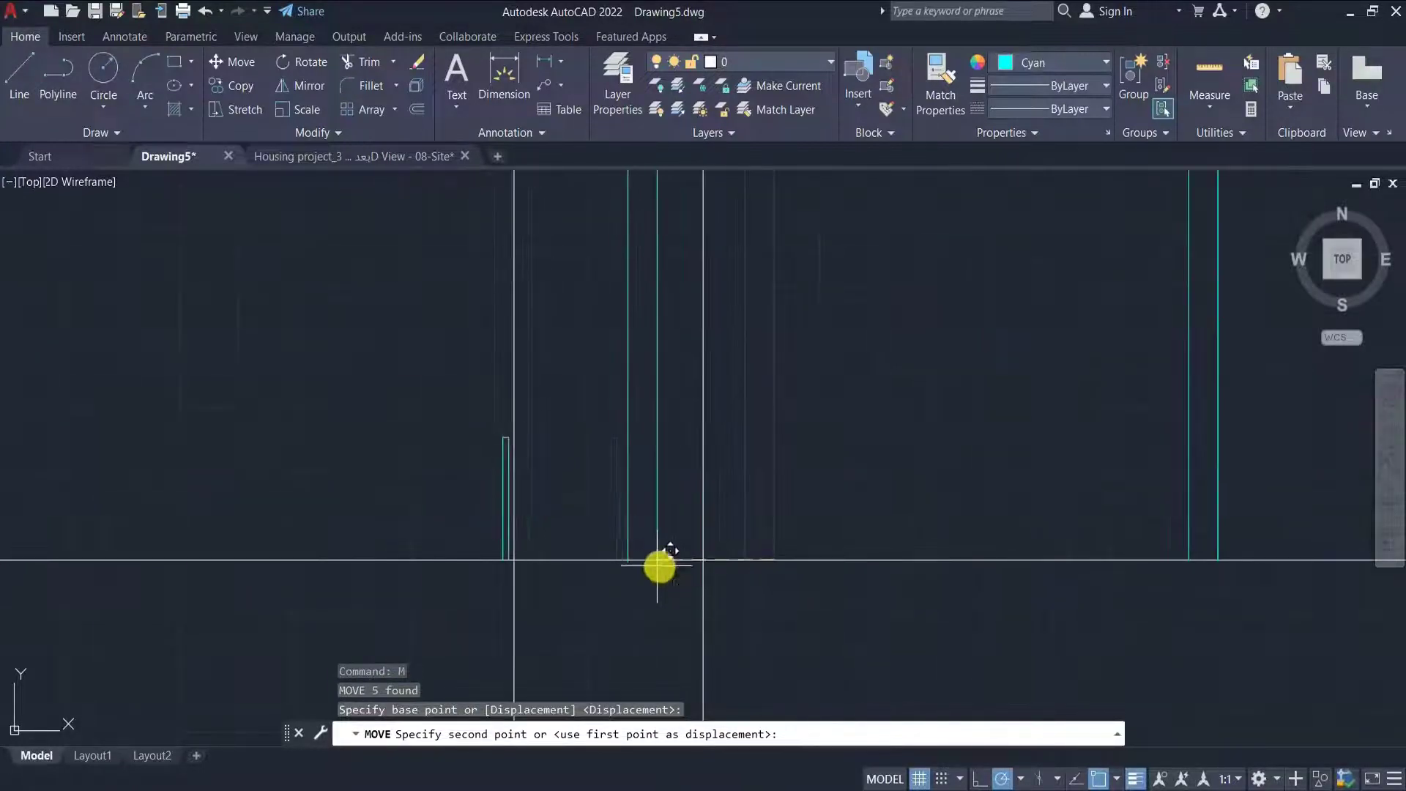
left_click(651, 564)
scroll(671, 527, "down", 2)
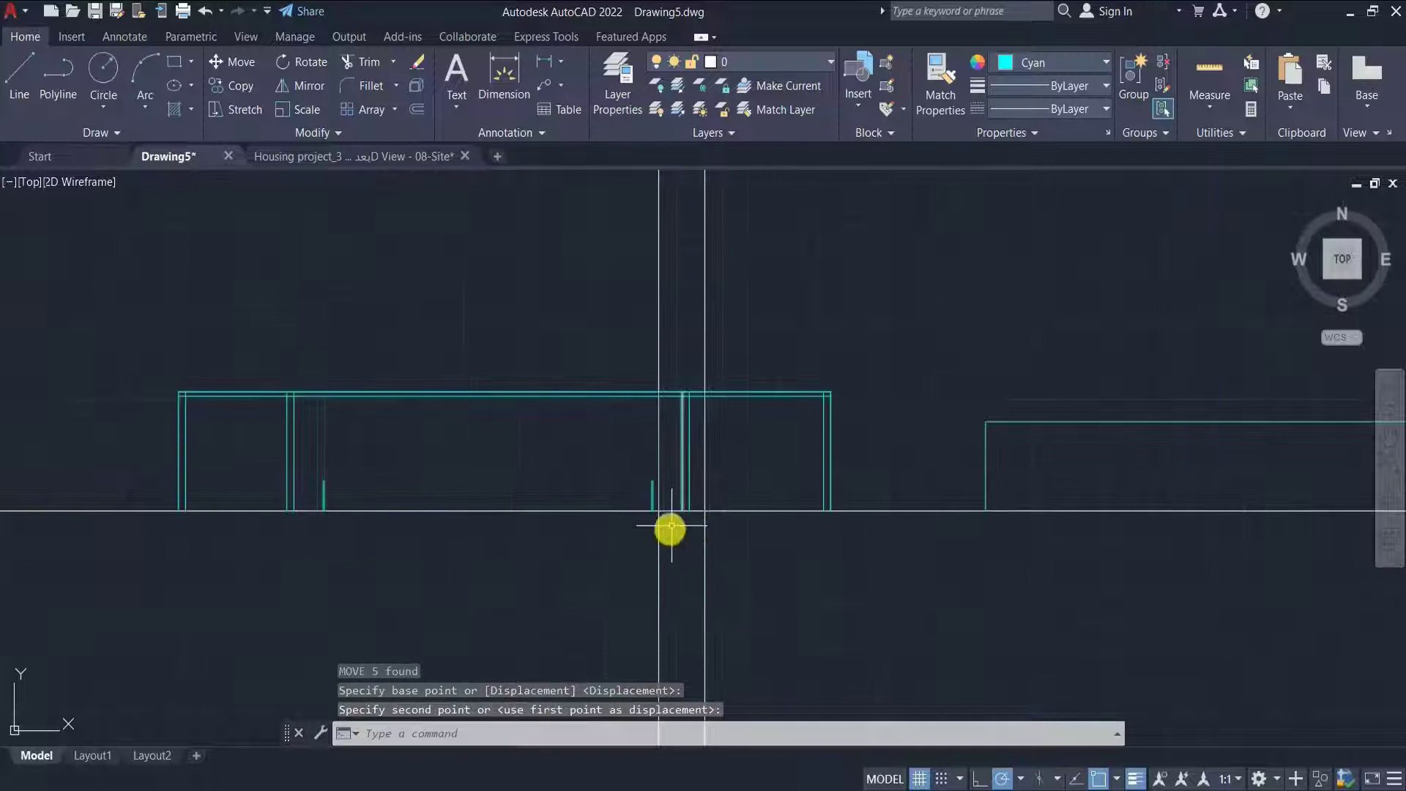
- Delete the two vertical construction lines crossing the westernmost outline
left_click(723, 319)
left_click(634, 320)
key("Delete")
- Trim away both roof slab lines between the westernmost outline's two inner full-height faint lines
scroll(662, 462, "down", 2)
scroll(668, 459, "up", 4)
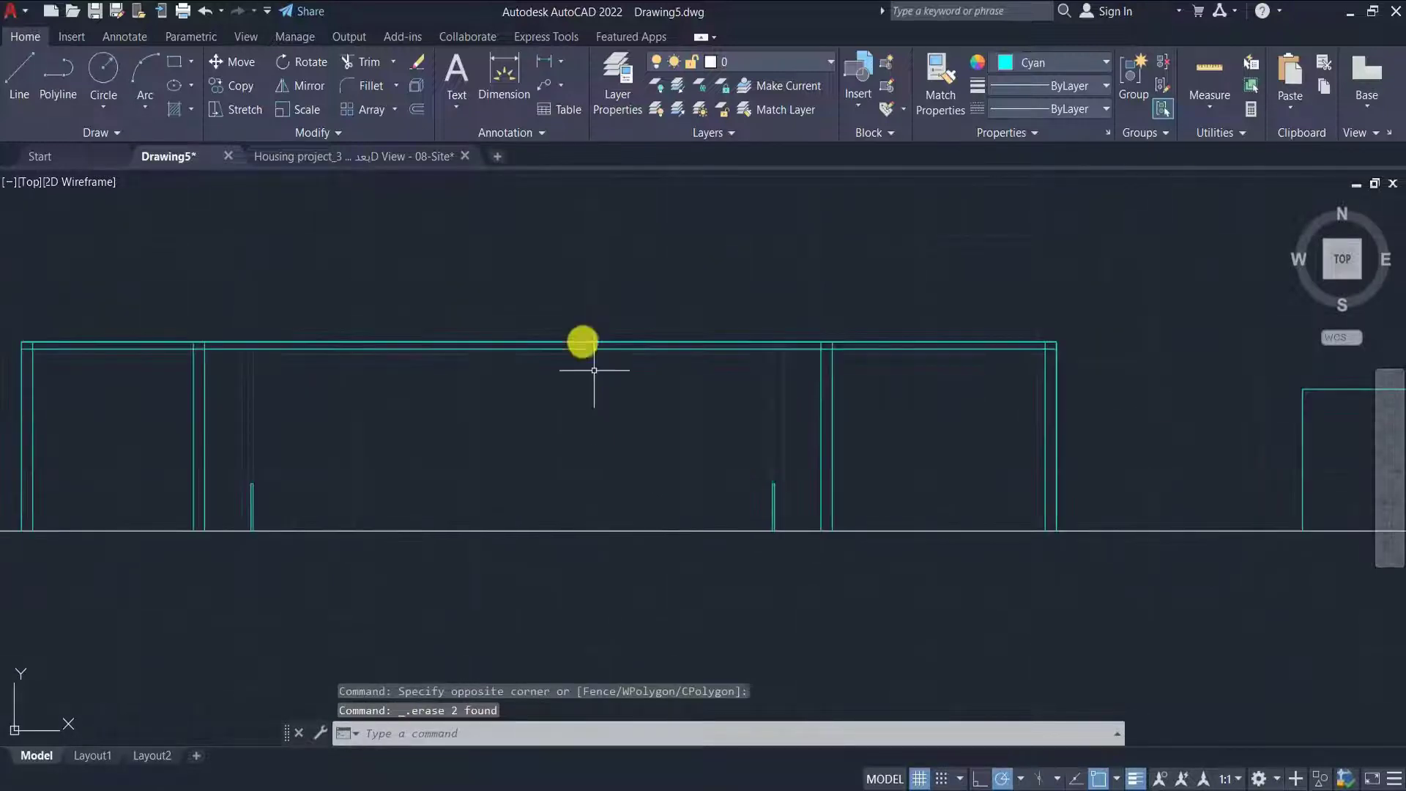
type("tr")
key("Return")
left_click(590, 295)
left_click(512, 392)
key("Escape")
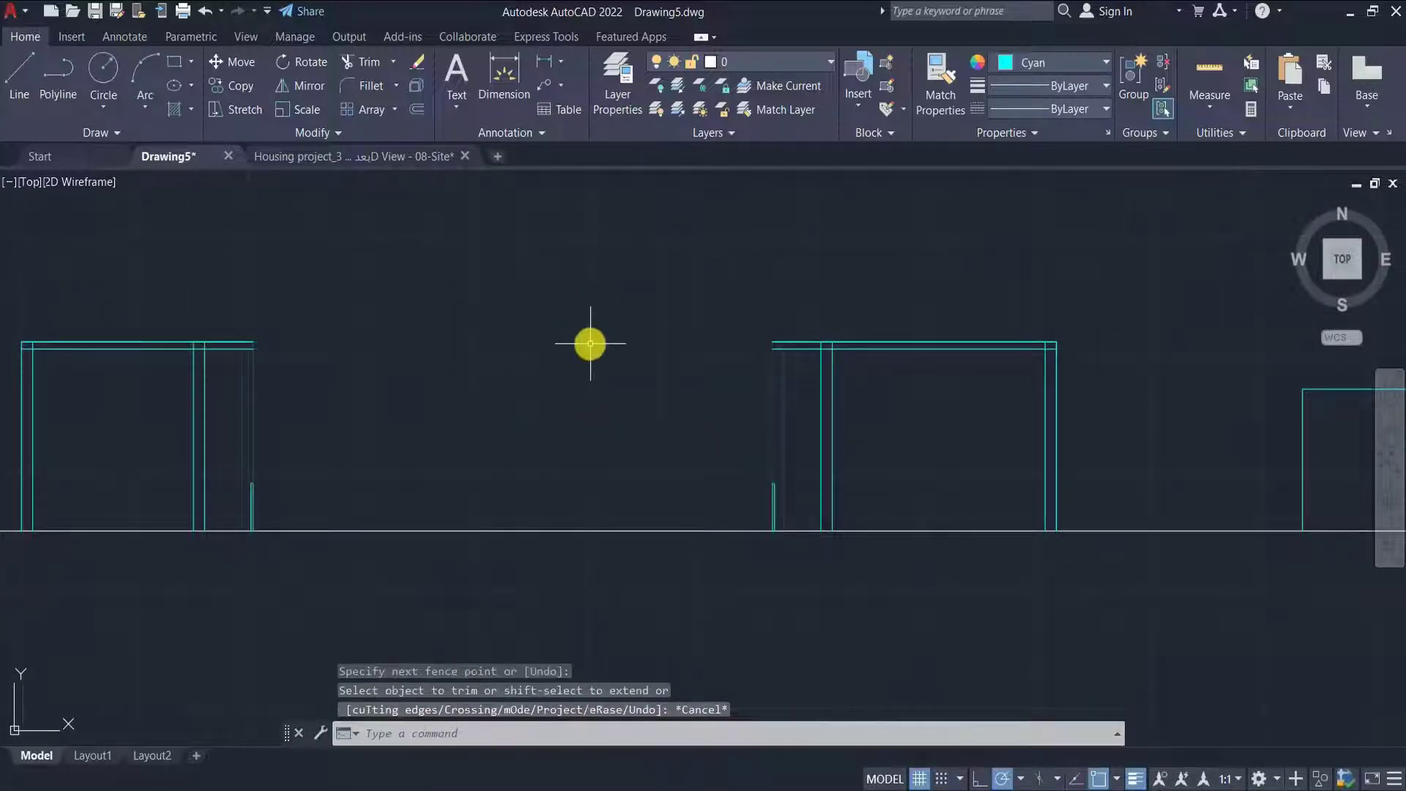
- Close the western roof slab's open inner end with a vertical line between its lower and upper edges
scroll(590, 342, "down", 2)
scroll(377, 329, "up", 5)
scroll(345, 308, "down", 5)
scroll(433, 320, "up", 6)
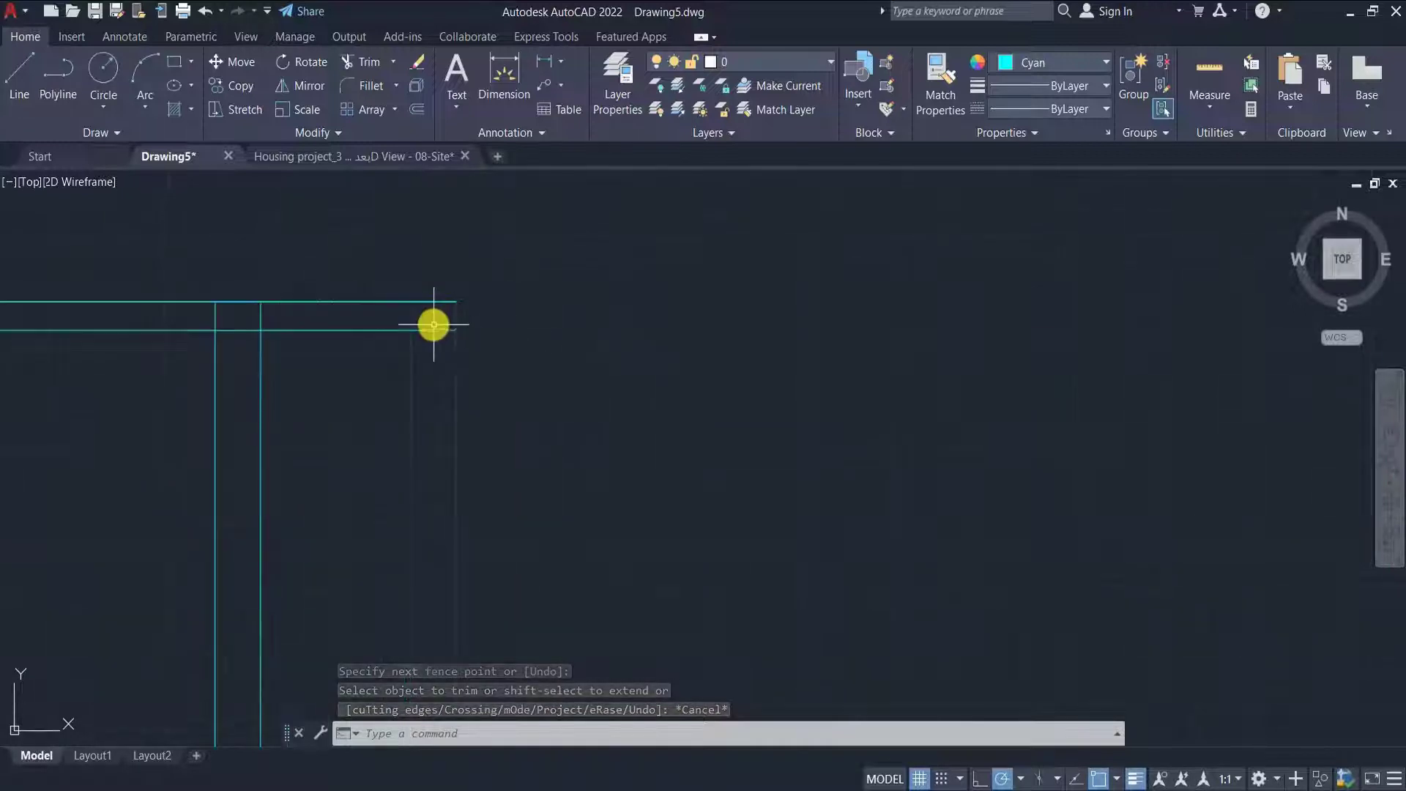
left_click(20, 79)
left_click(516, 348)
left_click(516, 232)
key("Escape")
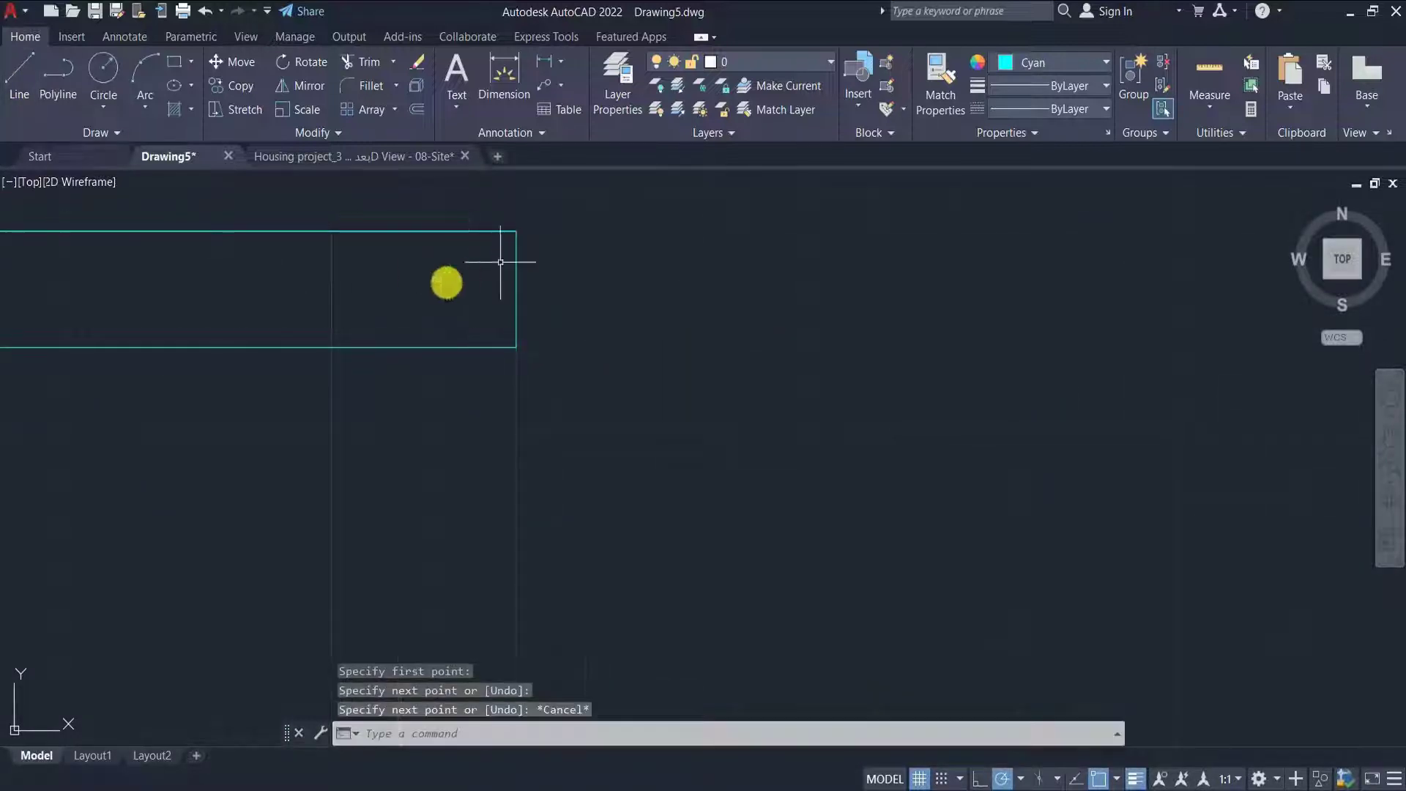
- Close the eastern roof slab's open inner end with a vertical line between its two edges
scroll(469, 293, "down", 2)
scroll(412, 320, "down", 2)
scroll(715, 308, "up", 4)
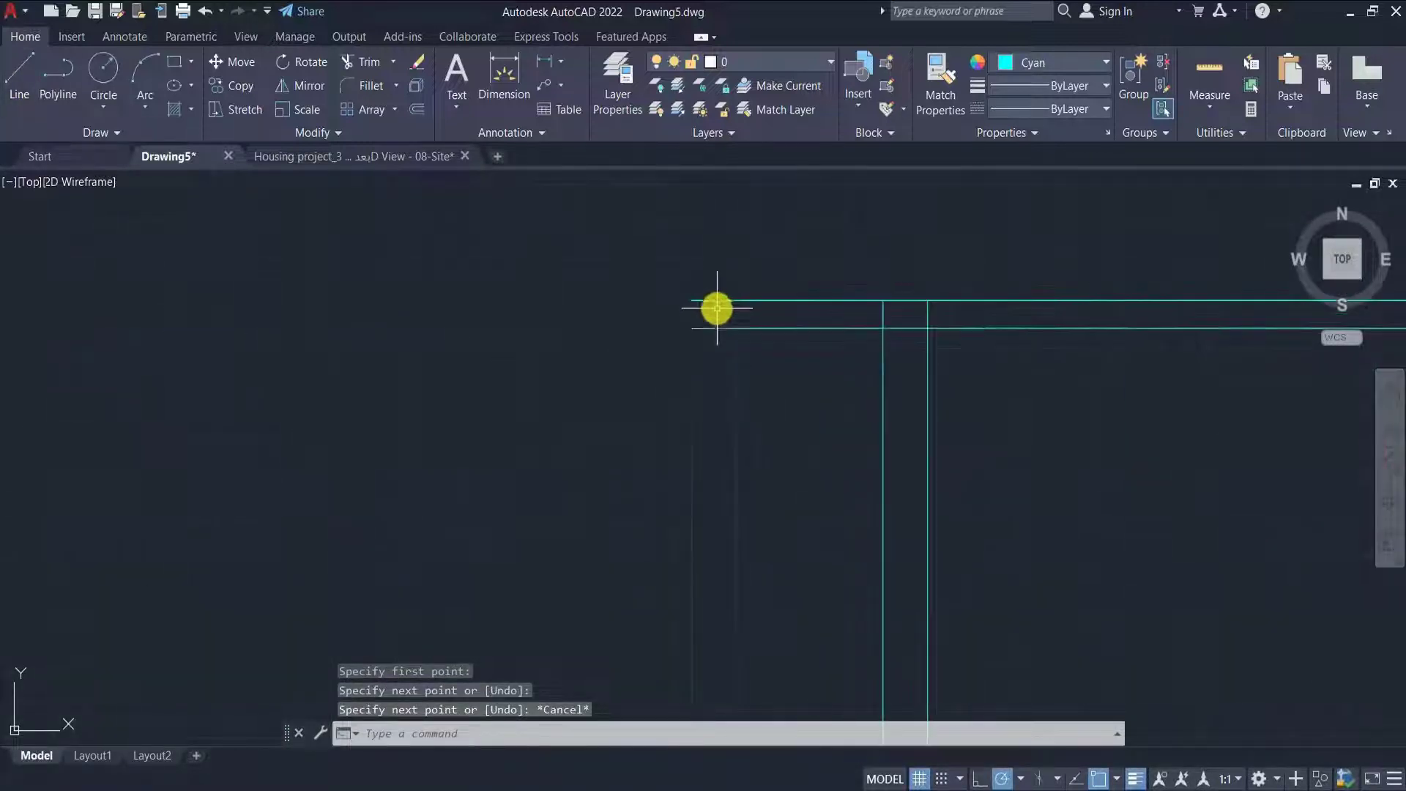
left_click(18, 80)
left_click(691, 299)
key("Escape")
scroll(658, 325, "down", 4)
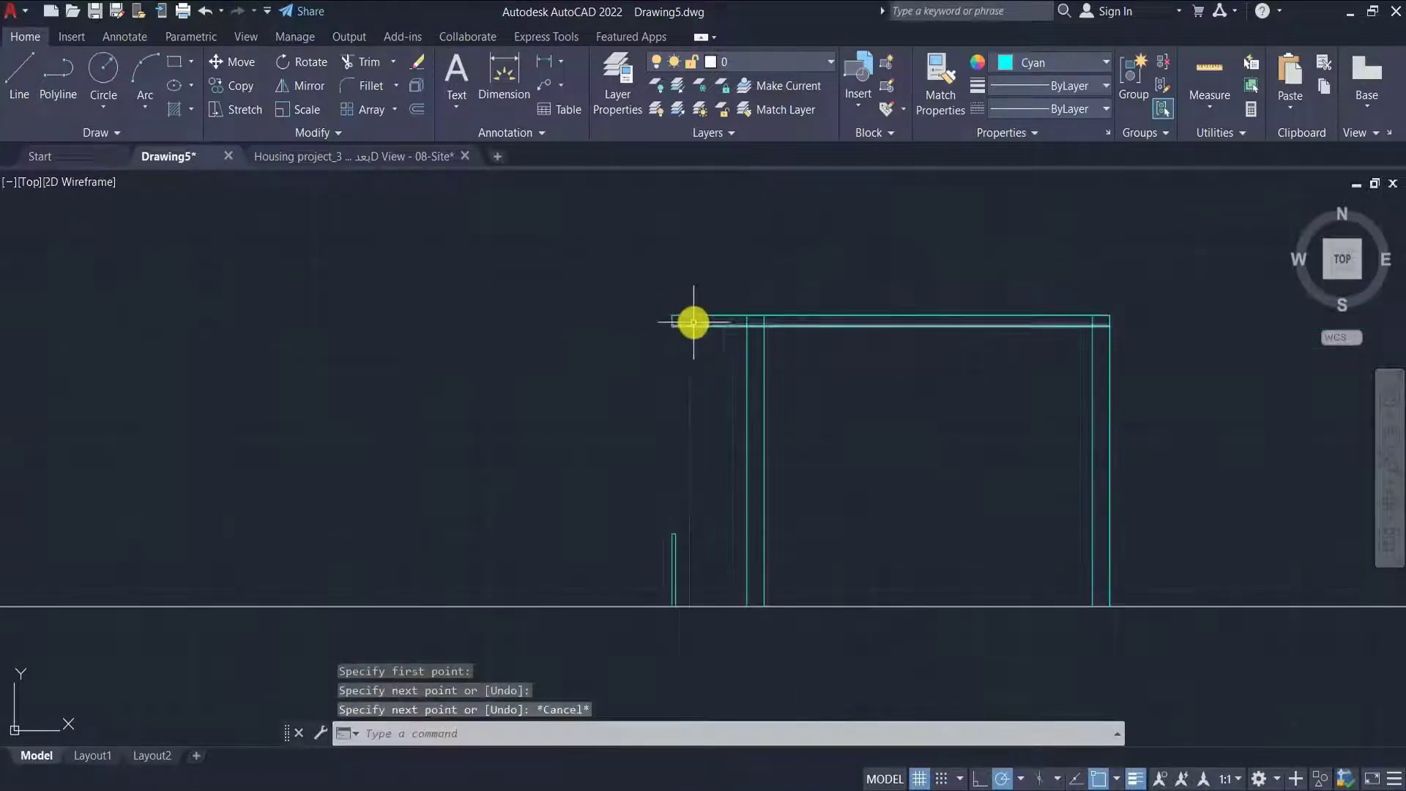
- Trim the faint vertical lines where they cross the inner end of the eastern roof slab
scroll(696, 321, "up", 6)
type("tr")
key("Return")
left_click_drag(685, 312, 659, 322)
key("Escape")
scroll(798, 339, "down", 4)
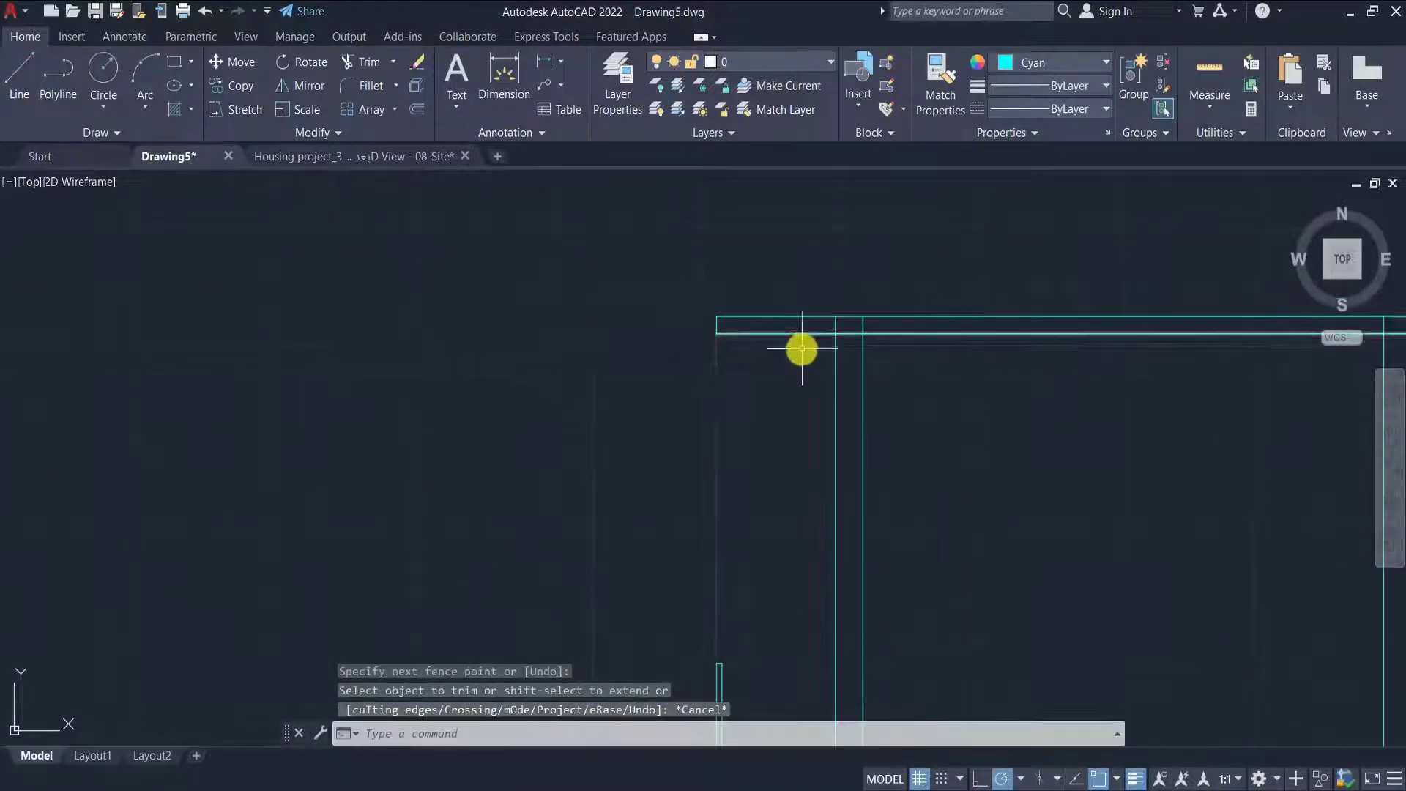
- Trim the faint vertical lines where they cross the inner end of the western roof slab
scroll(957, 416, "down", 4)
scroll(253, 374, "up", 6)
scroll(701, 410, "up", 6)
key("space")
mouse_move(662, 370)
left_mouse_down()
mouse_move(618, 361)
mouse_move(581, 329)
left_mouse_up()
key("Escape")
scroll(532, 400, "down", 4)
- Draw a recess outline from the western railing's base 200 units down, across to below the eastern railing, and up to the ground line
left_click(20, 82)
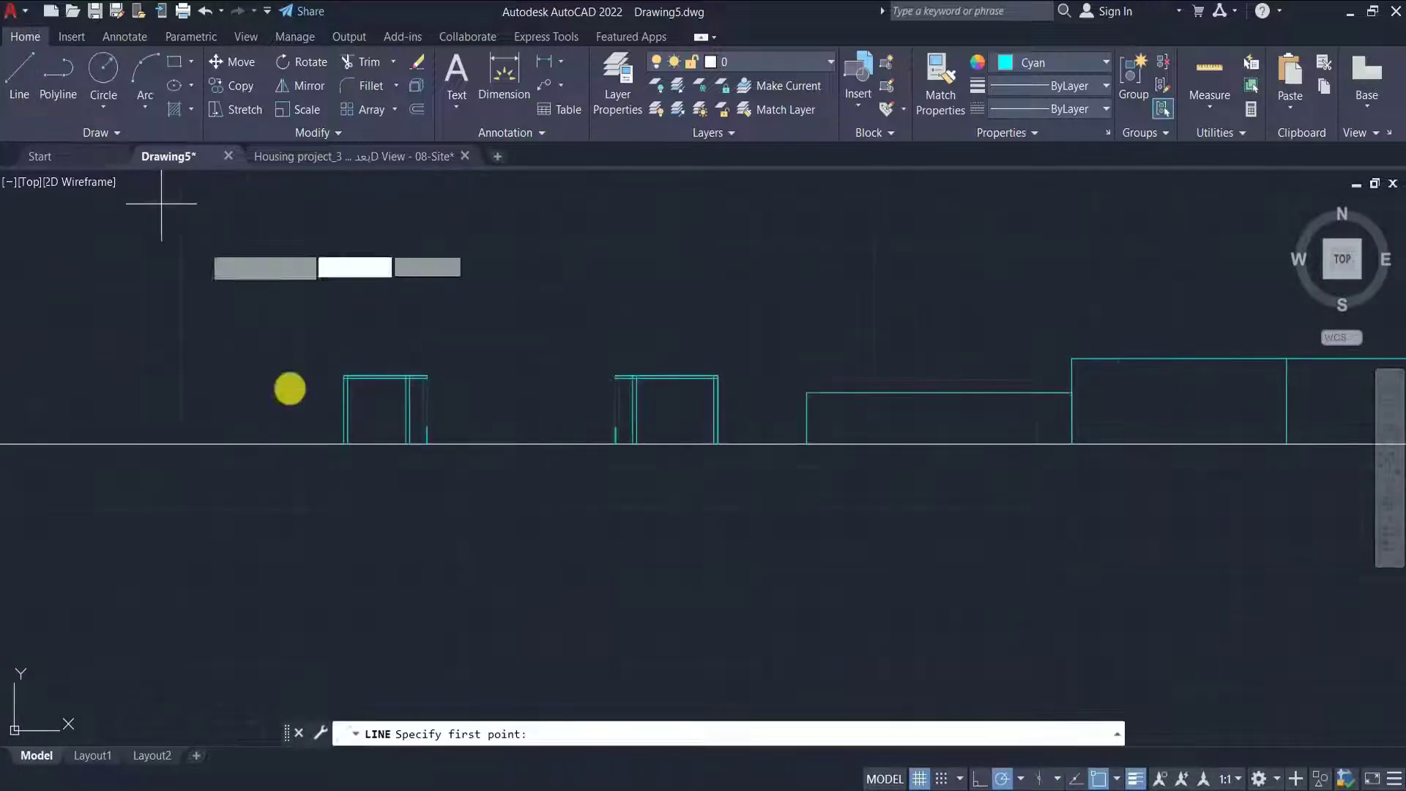
scroll(403, 487, "up", 4)
scroll(499, 392, "up", 6)
left_click(366, 310)
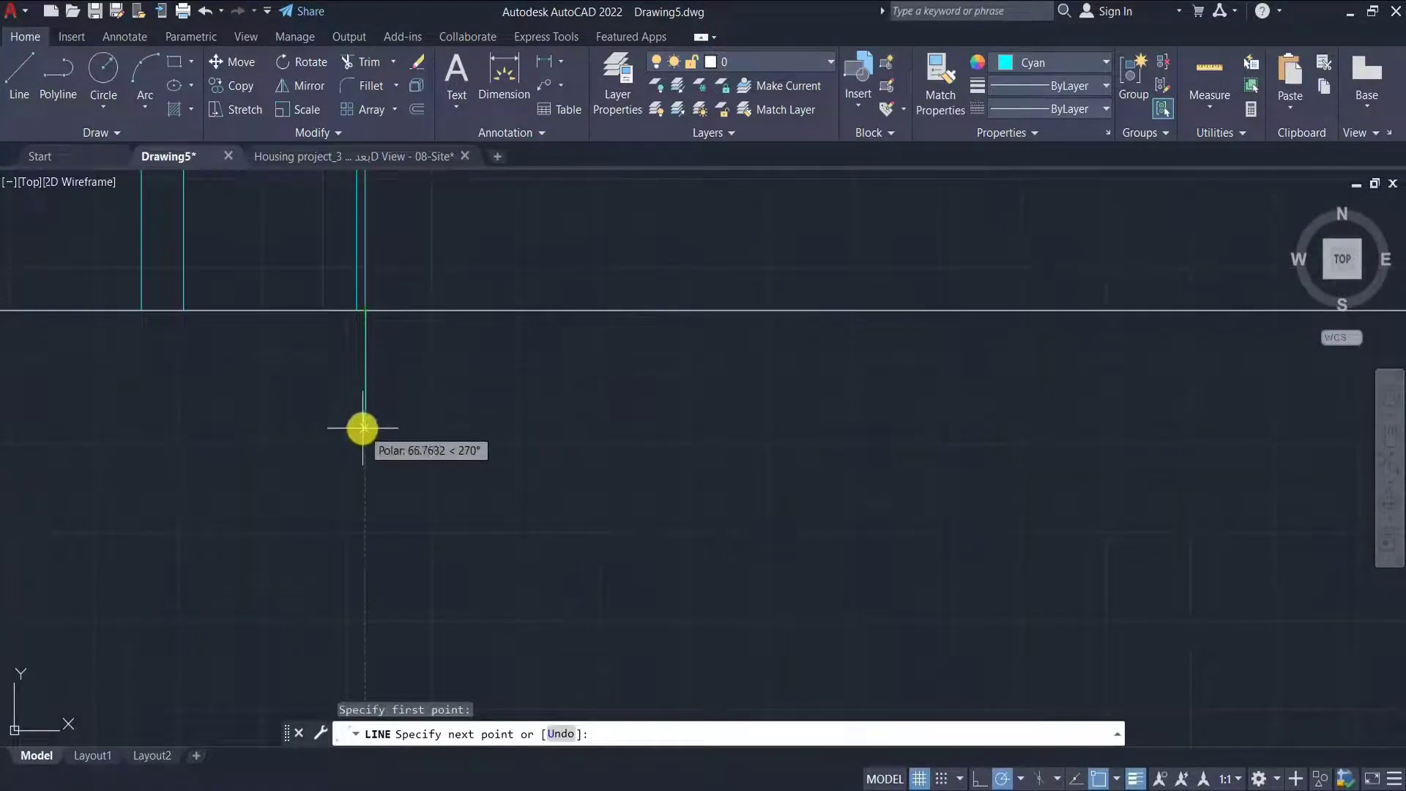
type("200")
key("Return")
scroll(644, 447, "down", 3)
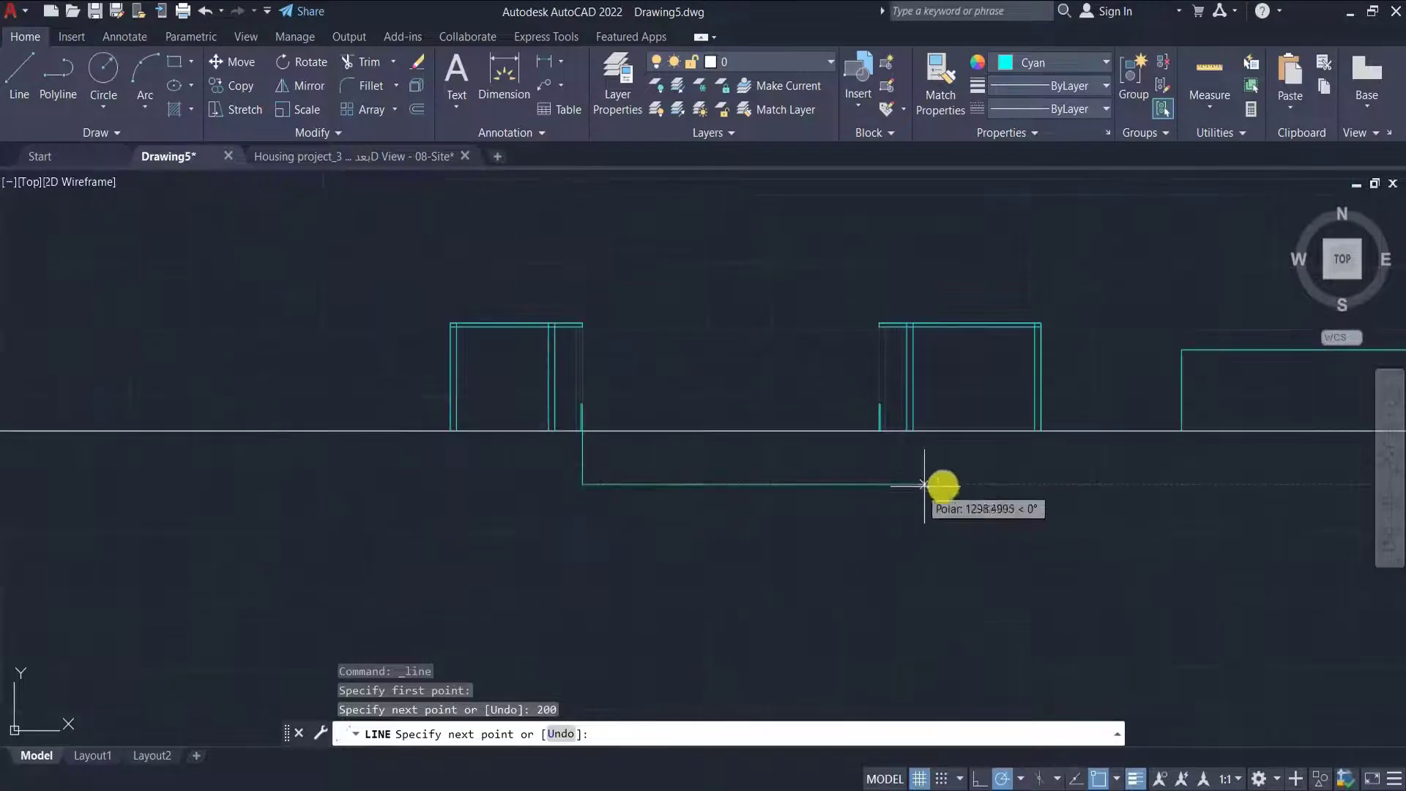
scroll(909, 479, "up", 2)
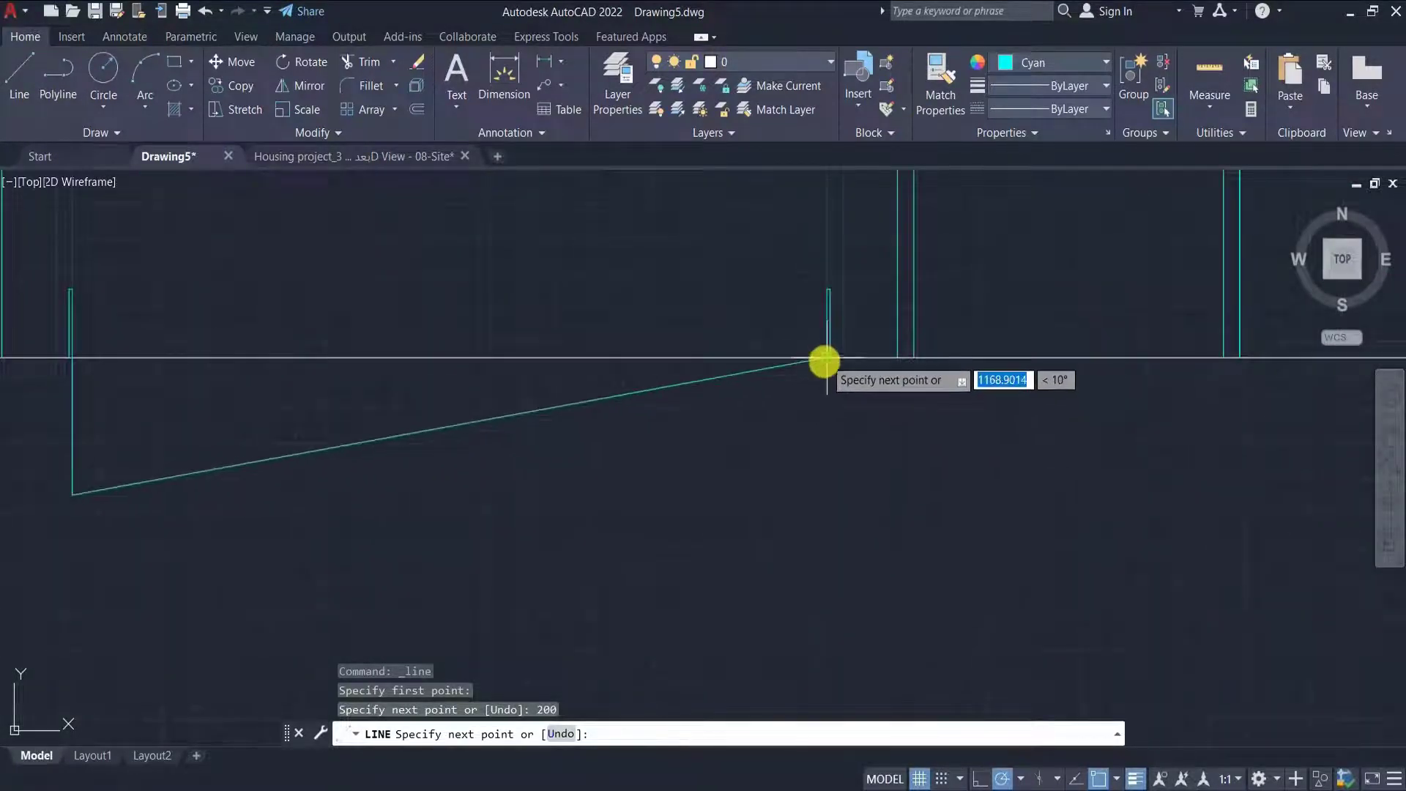
left_click(828, 496)
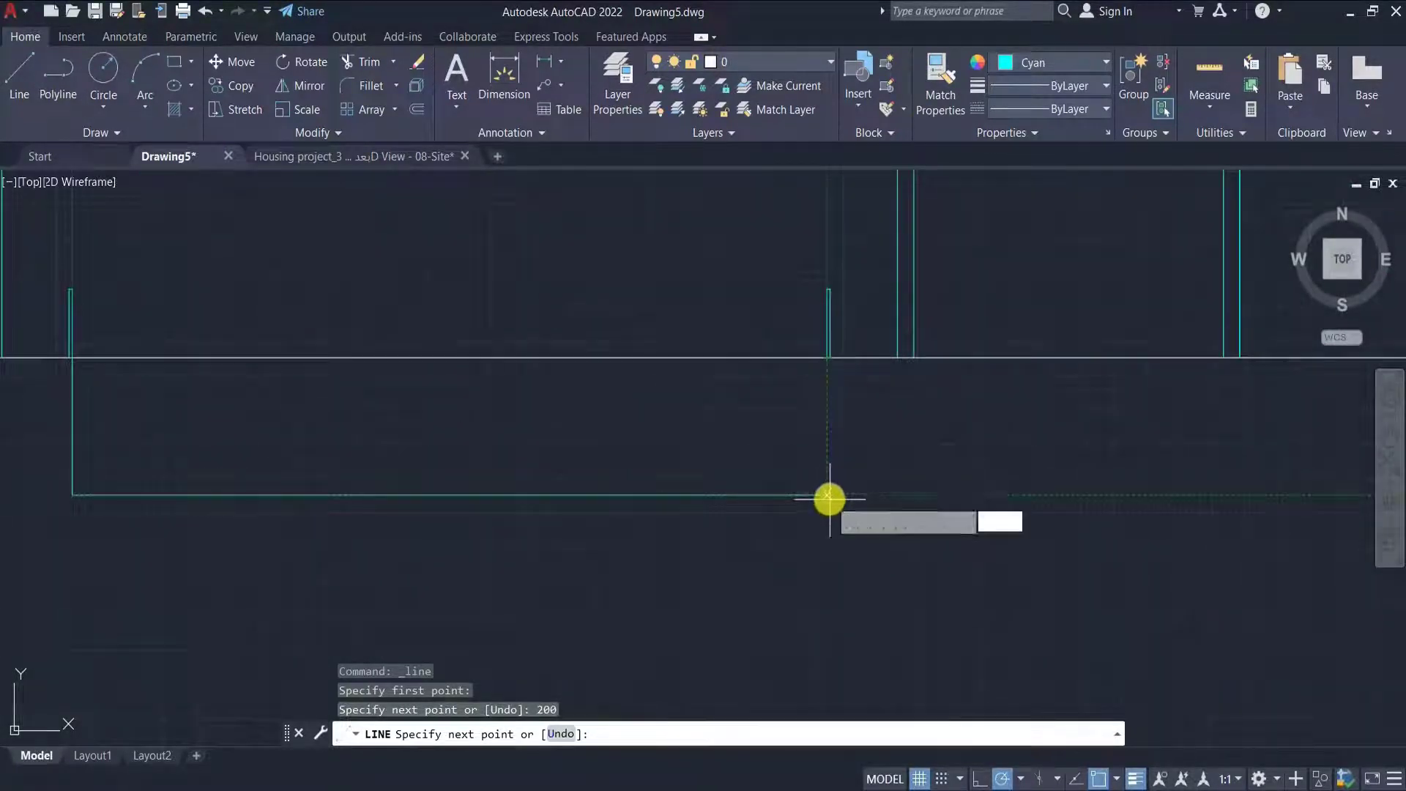
left_click(826, 362)
key("Escape")
- Trim the ground line between the two railings, above the recess
scroll(849, 410, "down", 4)
key("Return")
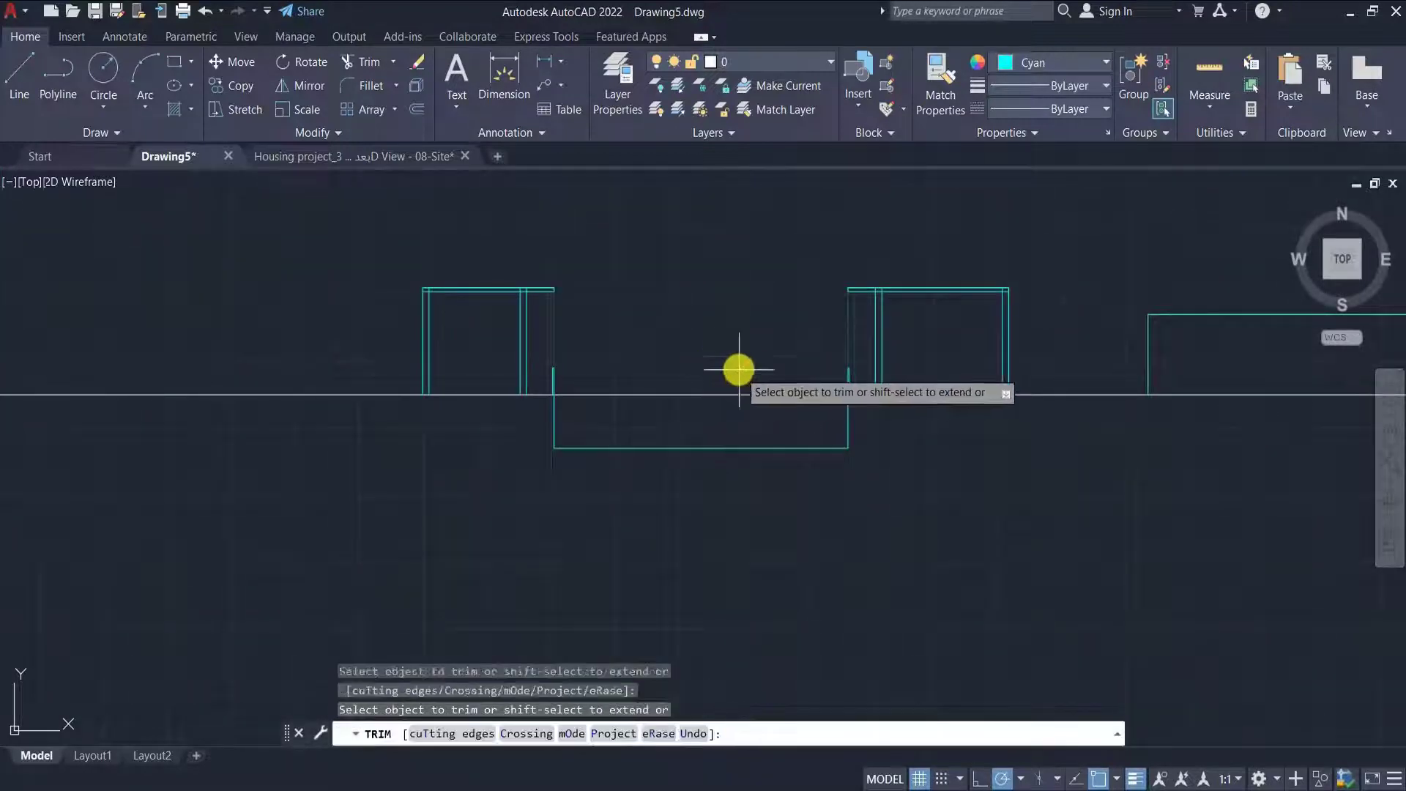
key("Escape")
- Draw a vertical construction line west of the curved floor plan
type("XL")
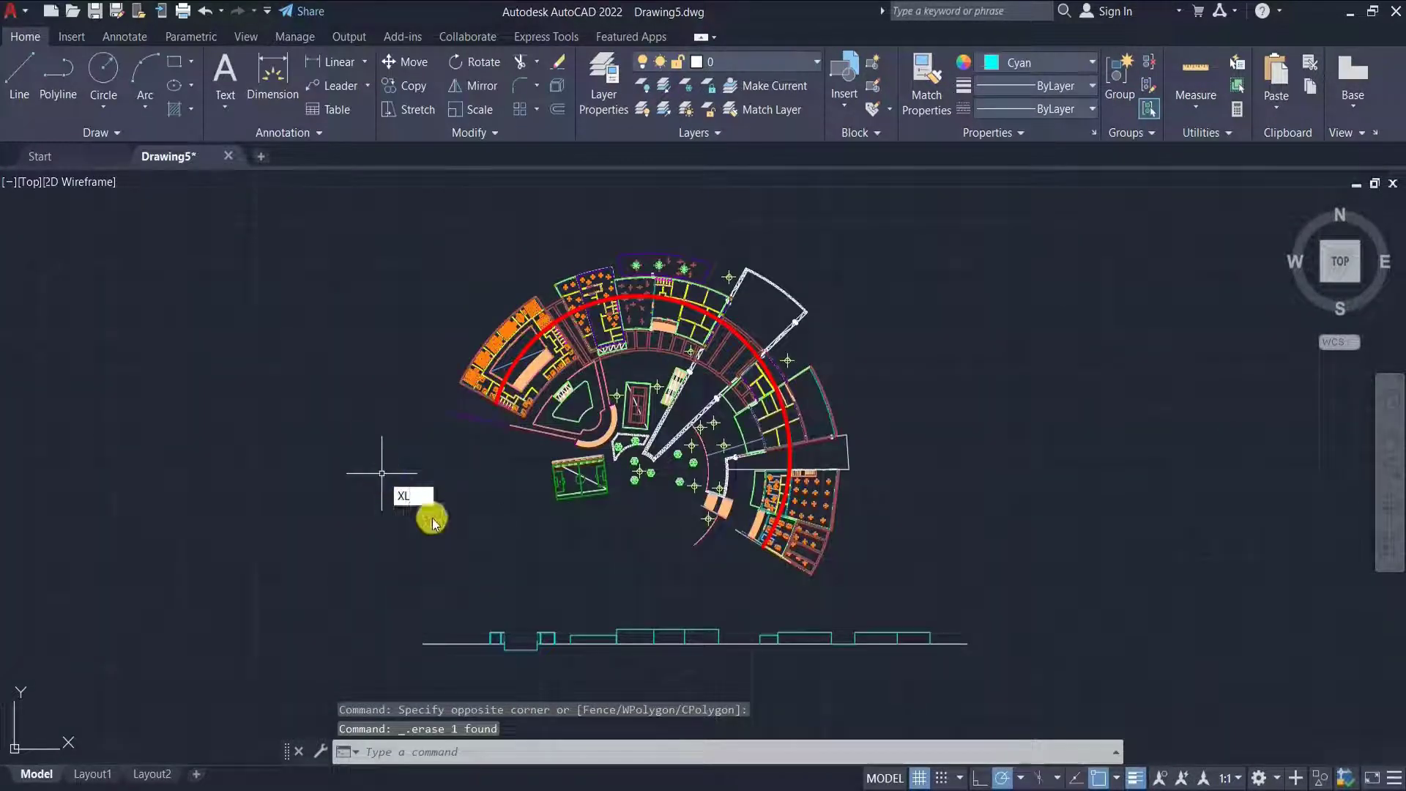
key("Return")
left_click(393, 406)
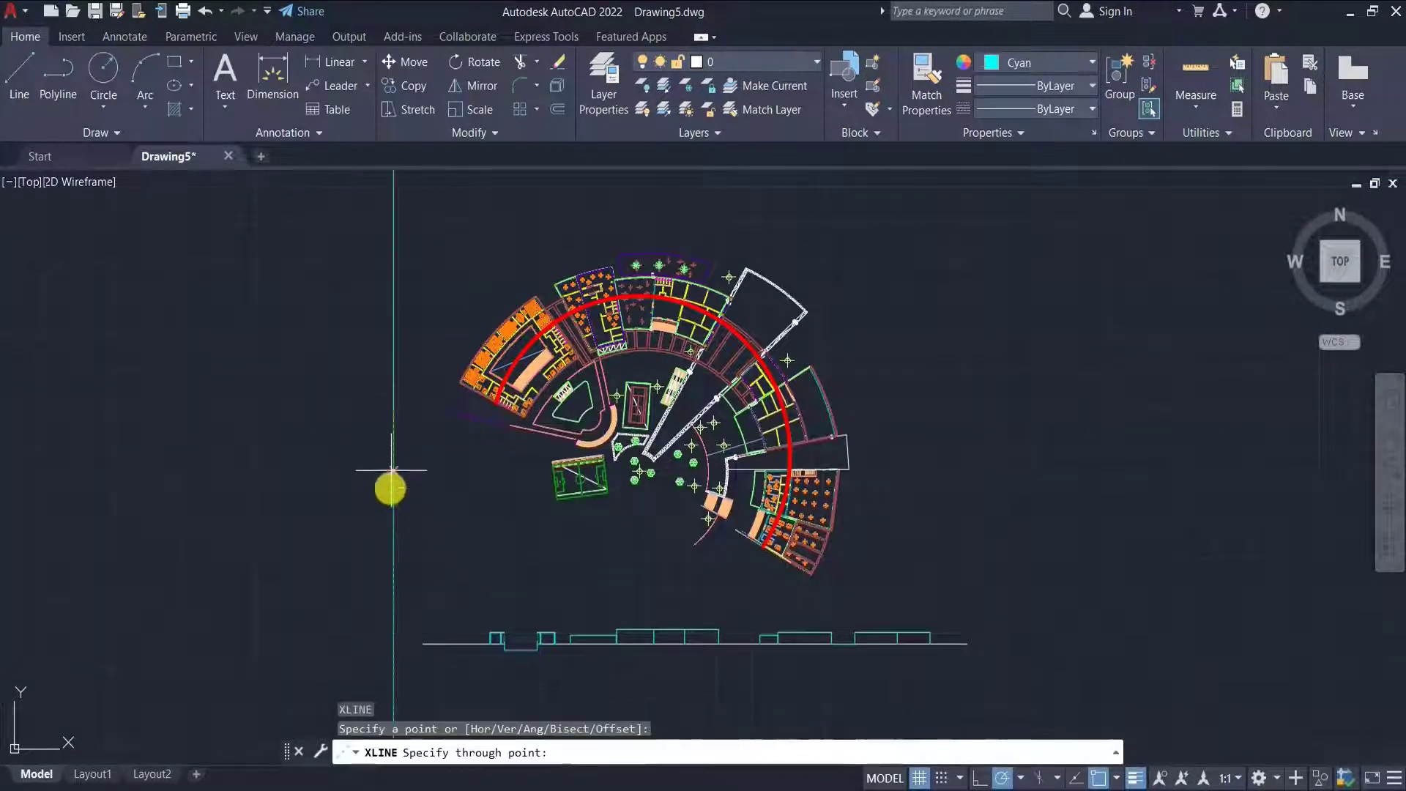
left_click(391, 489)
key("Escape")
- Copy the vertical construction line onto the red arc at the western edge of the plan's second block
left_click(409, 461)
left_click(372, 486)
type("co")
key("Return")
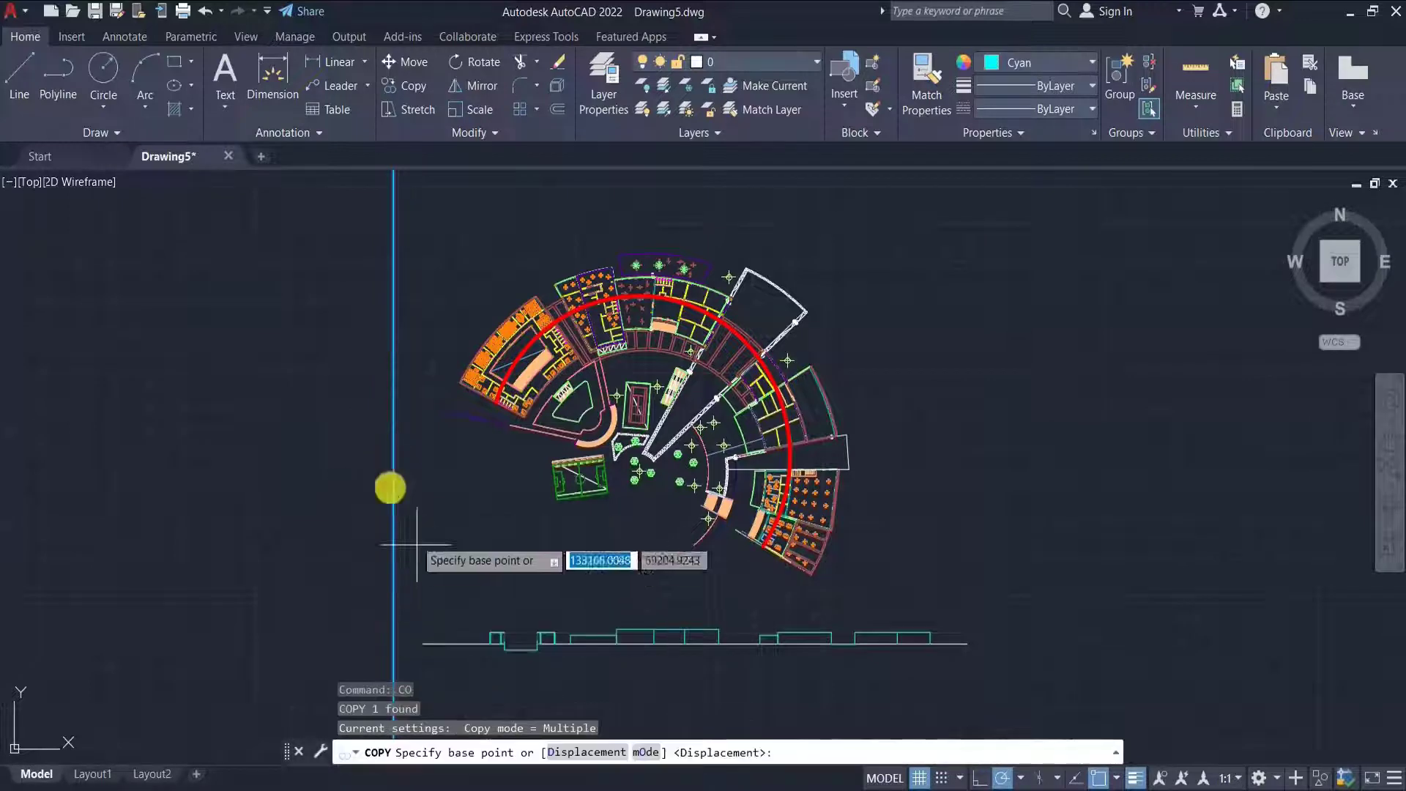
left_click(393, 407)
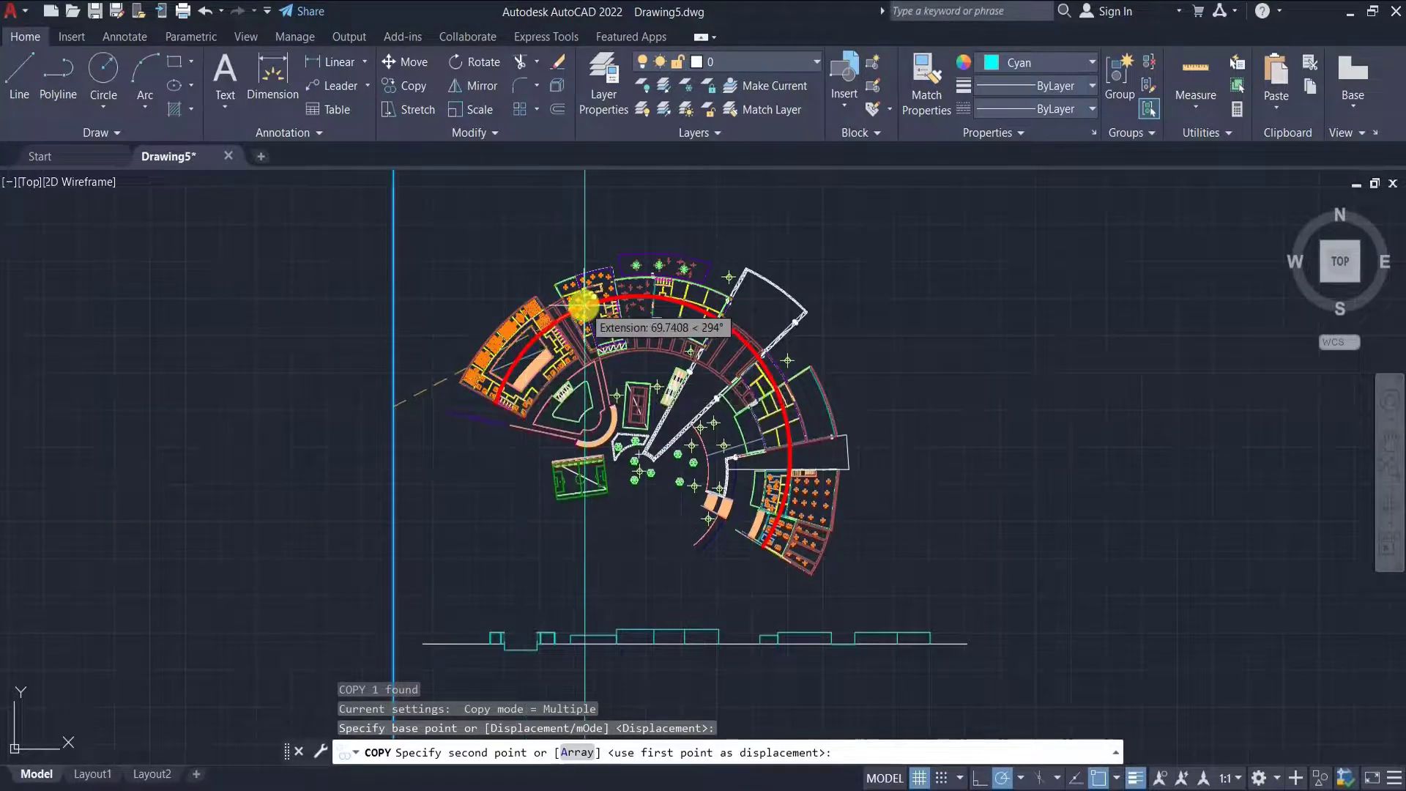
left_click(585, 305)
key("Escape")
- Draw a wall line along the copied construction line, from the low block's top edge down to the ground line
scroll(578, 651, "up", 10)
scroll(683, 586, "up", 4)
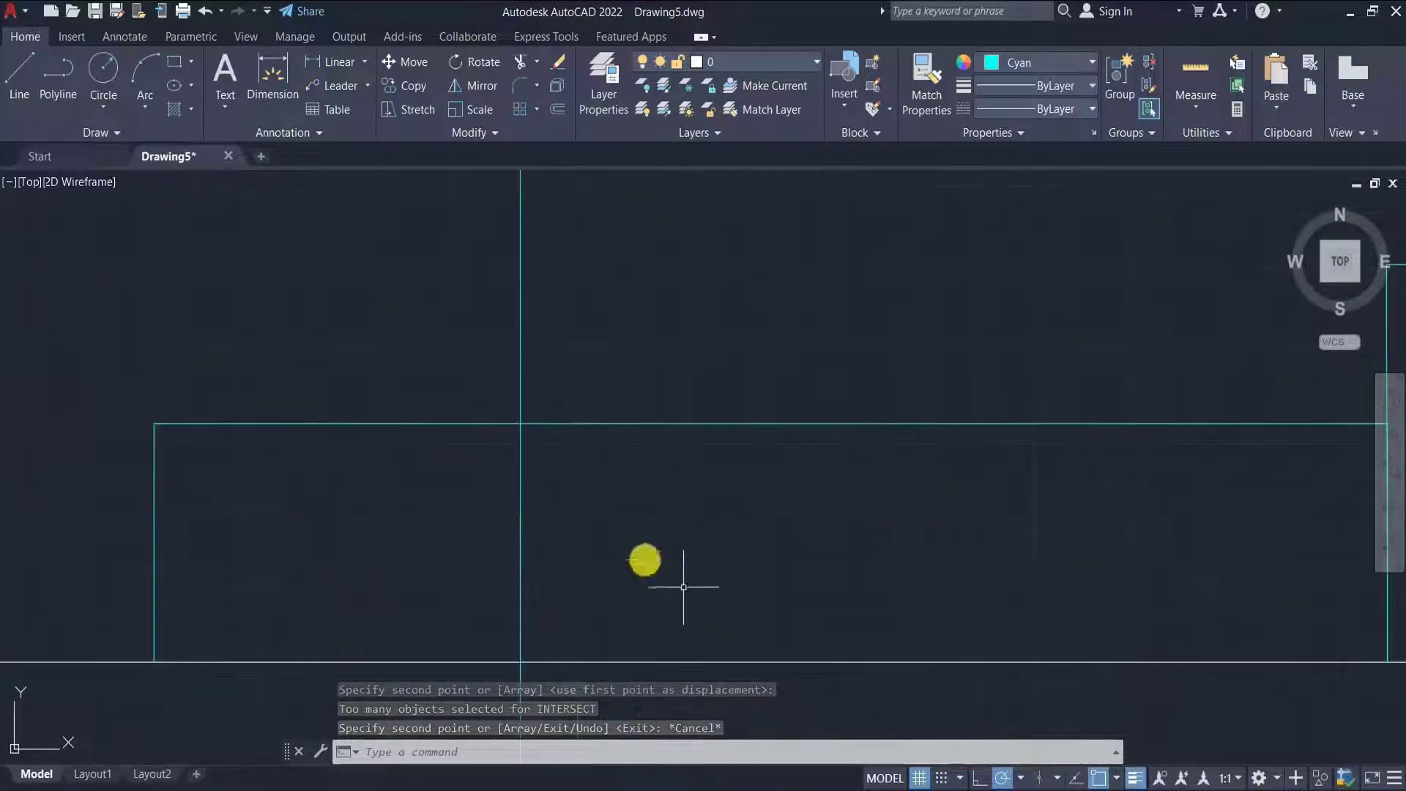
scroll(616, 497, "down", 4)
left_click(19, 73)
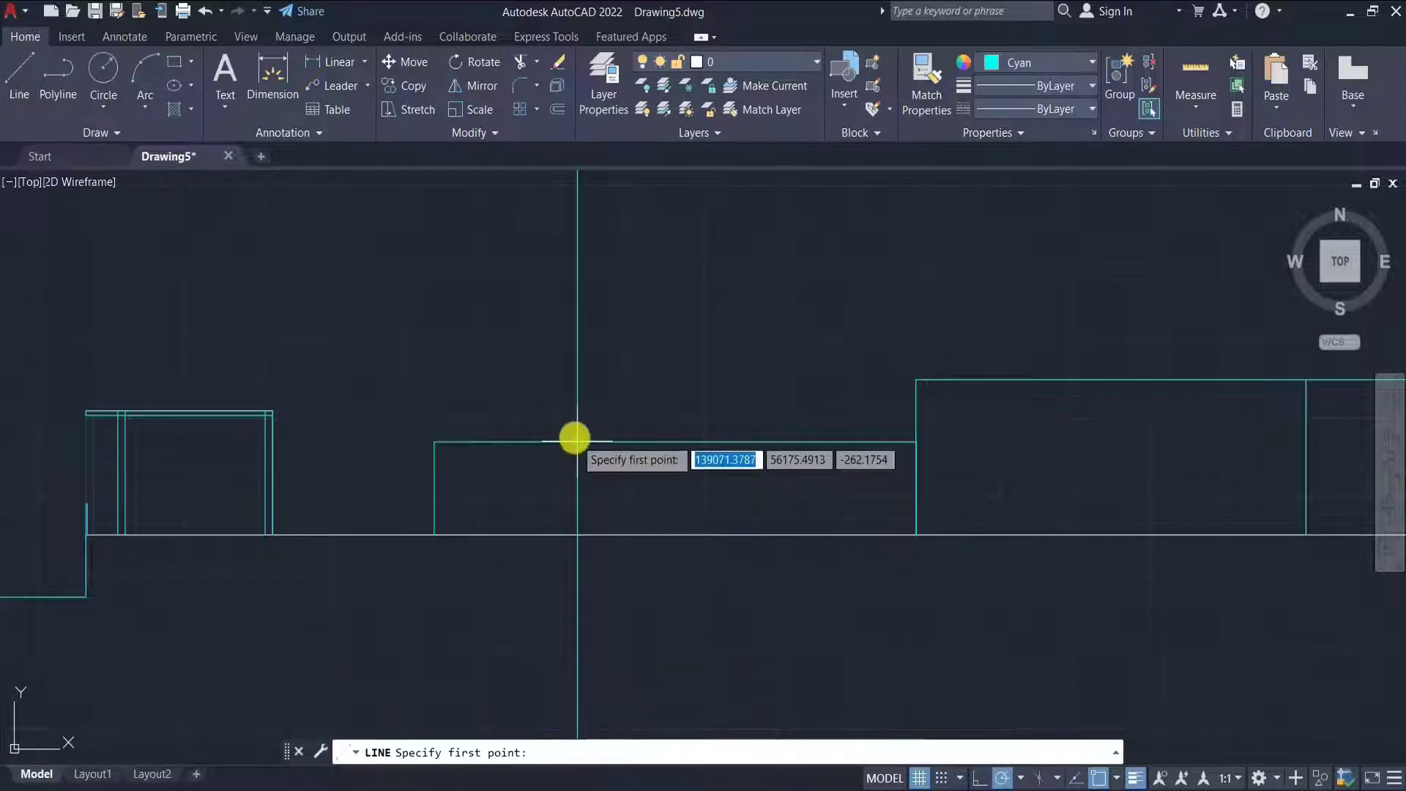
left_click(575, 438)
left_click(575, 538)
key("Escape")
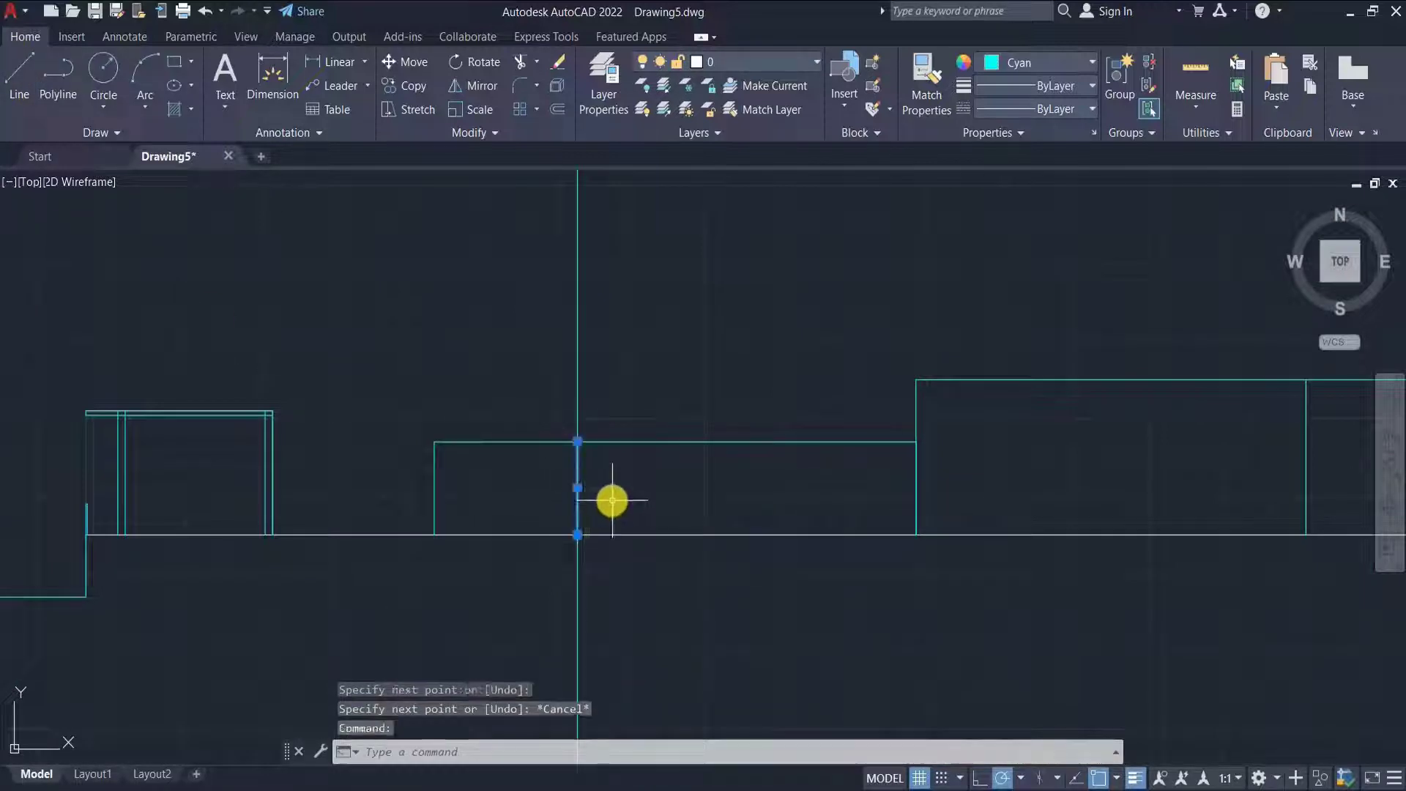
- Offset the low block's new wall line 25 units to the east
type("o")
key("Return")
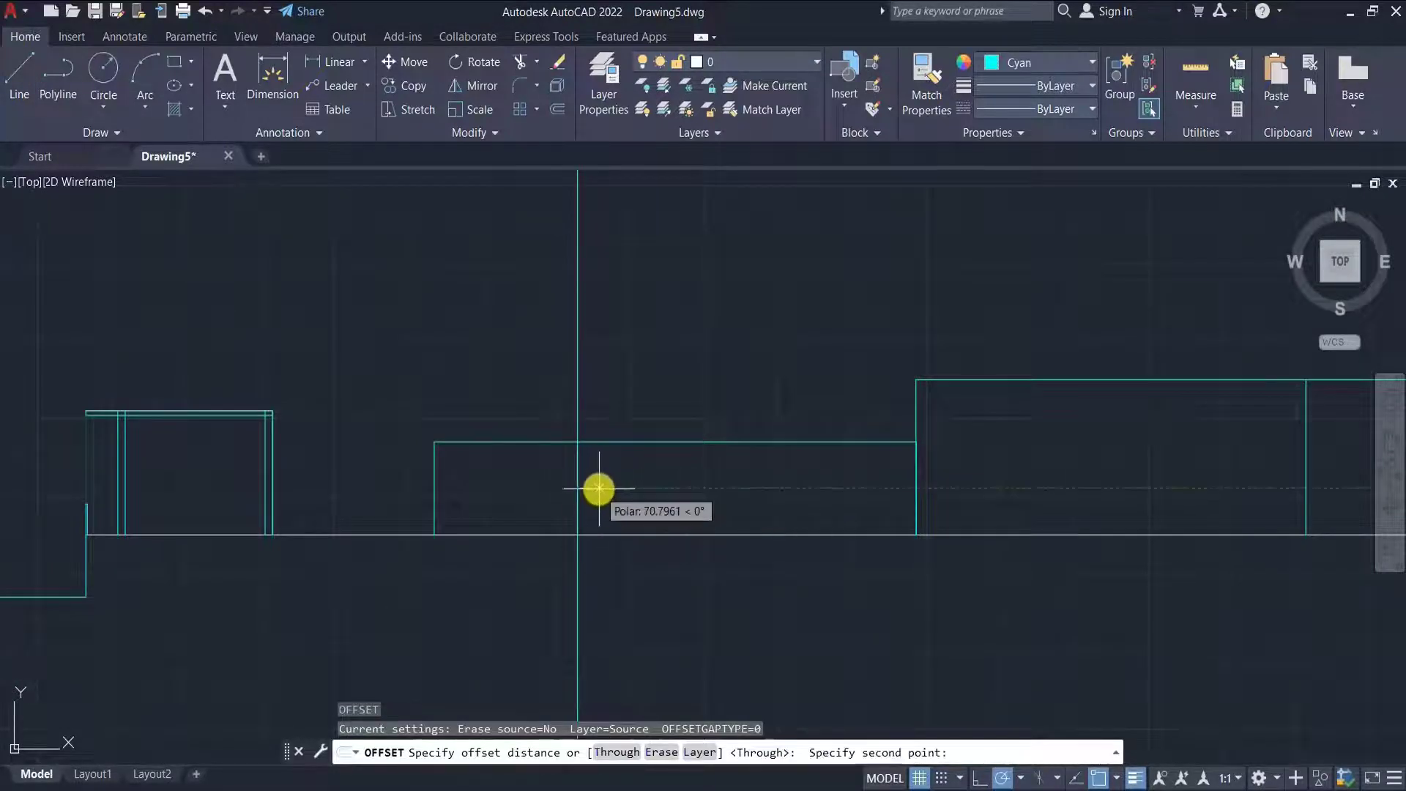
type("25")
key("Return")
left_click(622, 492)
key("Escape")
scroll(612, 562, "down", 4)
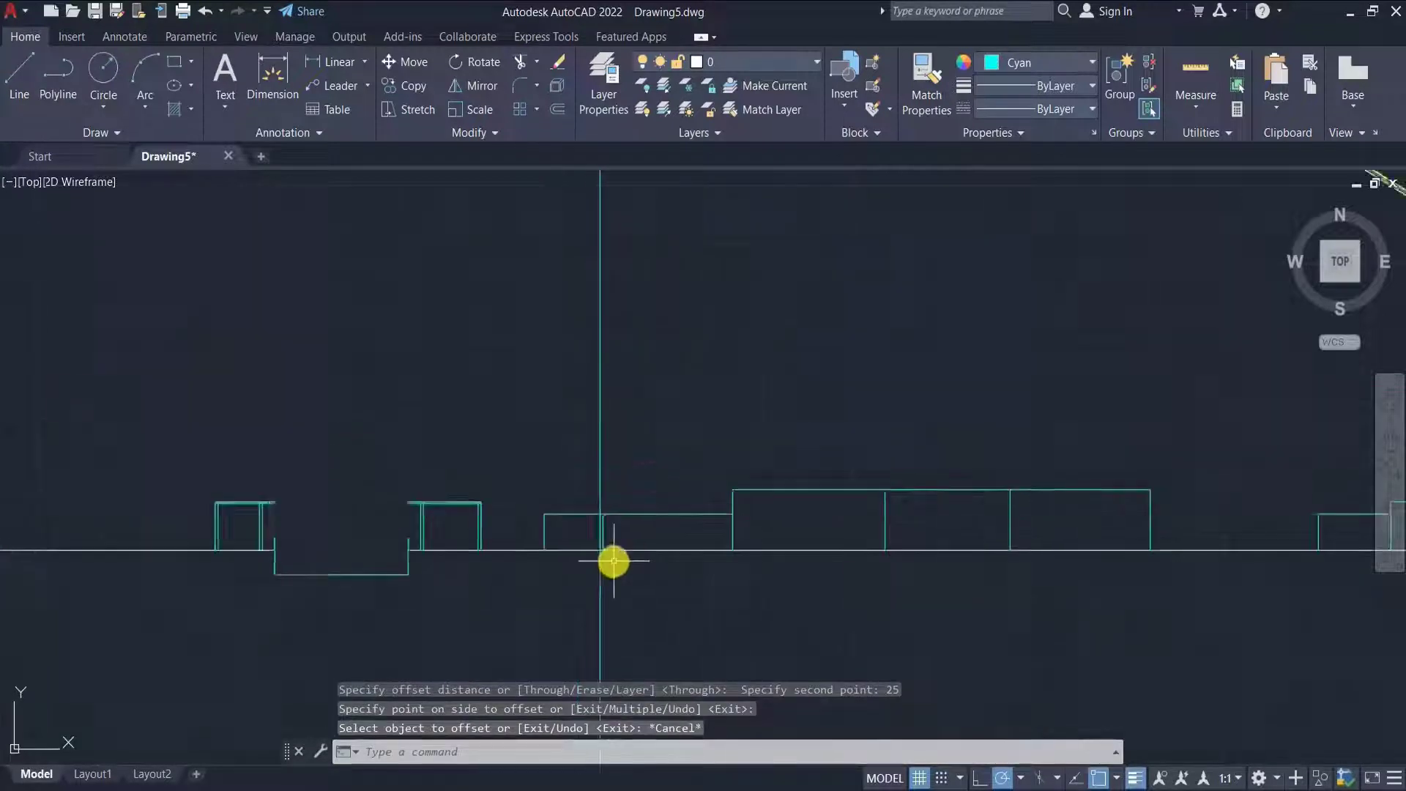
- Draw a separate line over the low block's left edge, from its upper-left corner down to the ground line
scroll(605, 566, "up", 2)
scroll(605, 566, "up", 2)
scroll(399, 525, "up", 2)
left_click(24, 86)
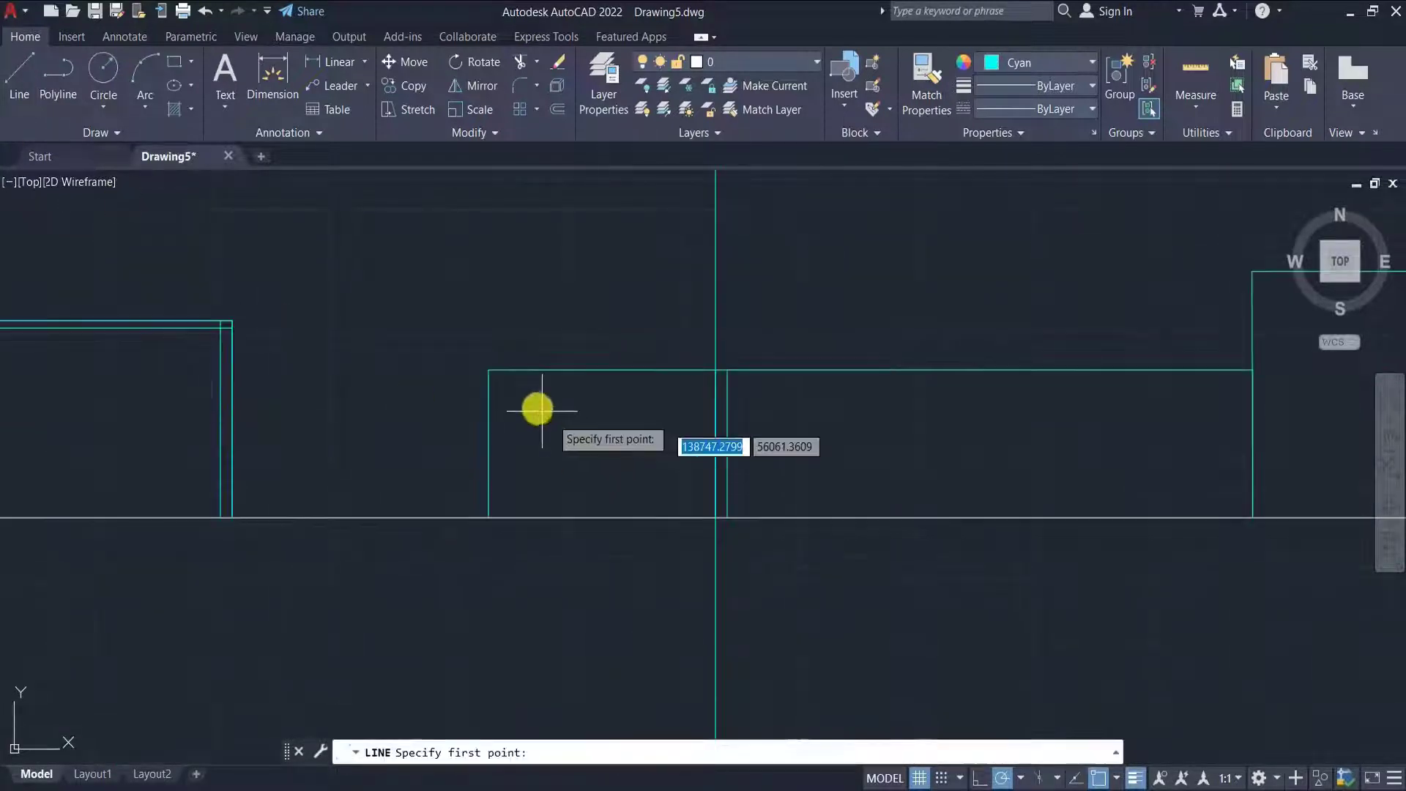
left_click(489, 370)
left_click(490, 517)
key("Escape")
- Offset the low block's left edge line 25 units inward
left_click(490, 454)
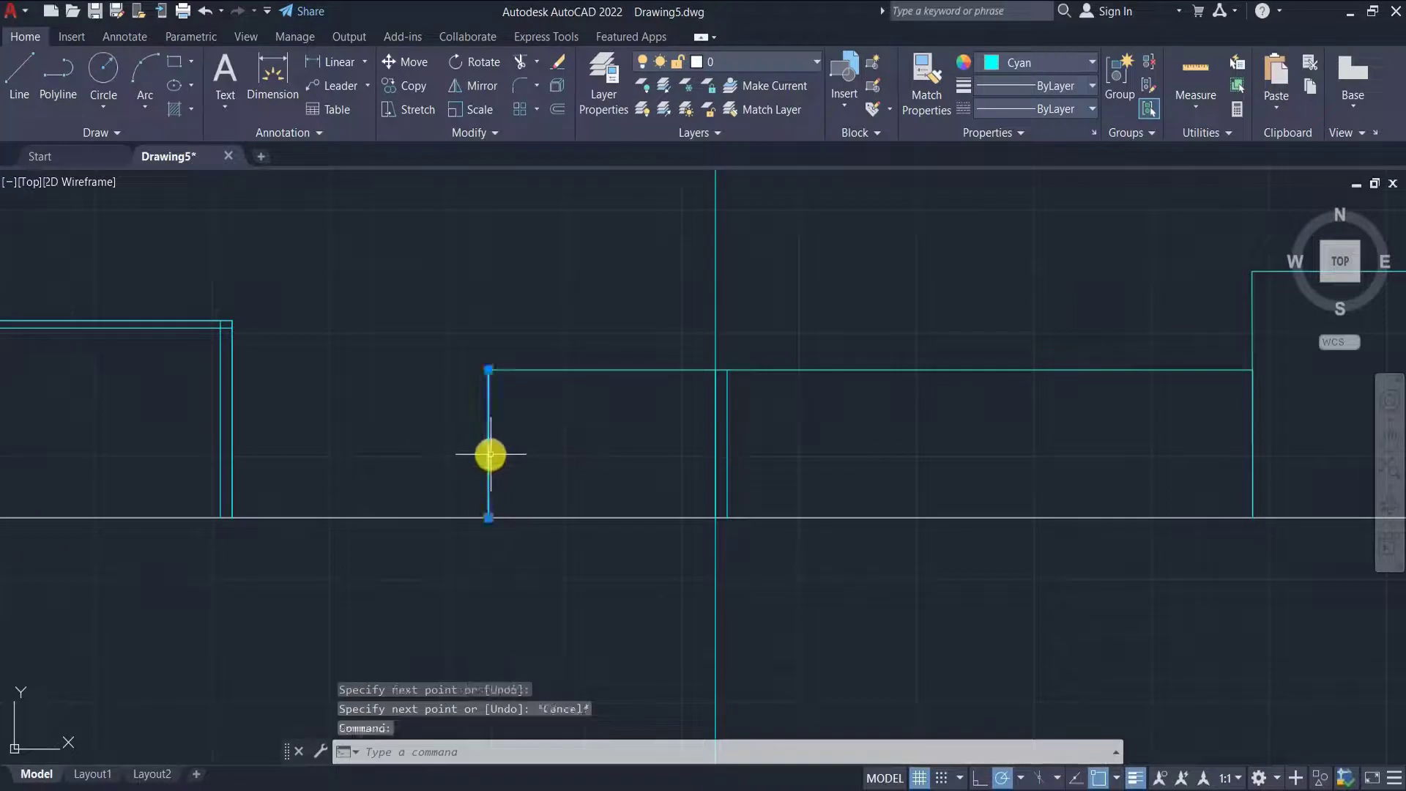
key("Return")
key("Return")
left_click(550, 451)
key("Escape")
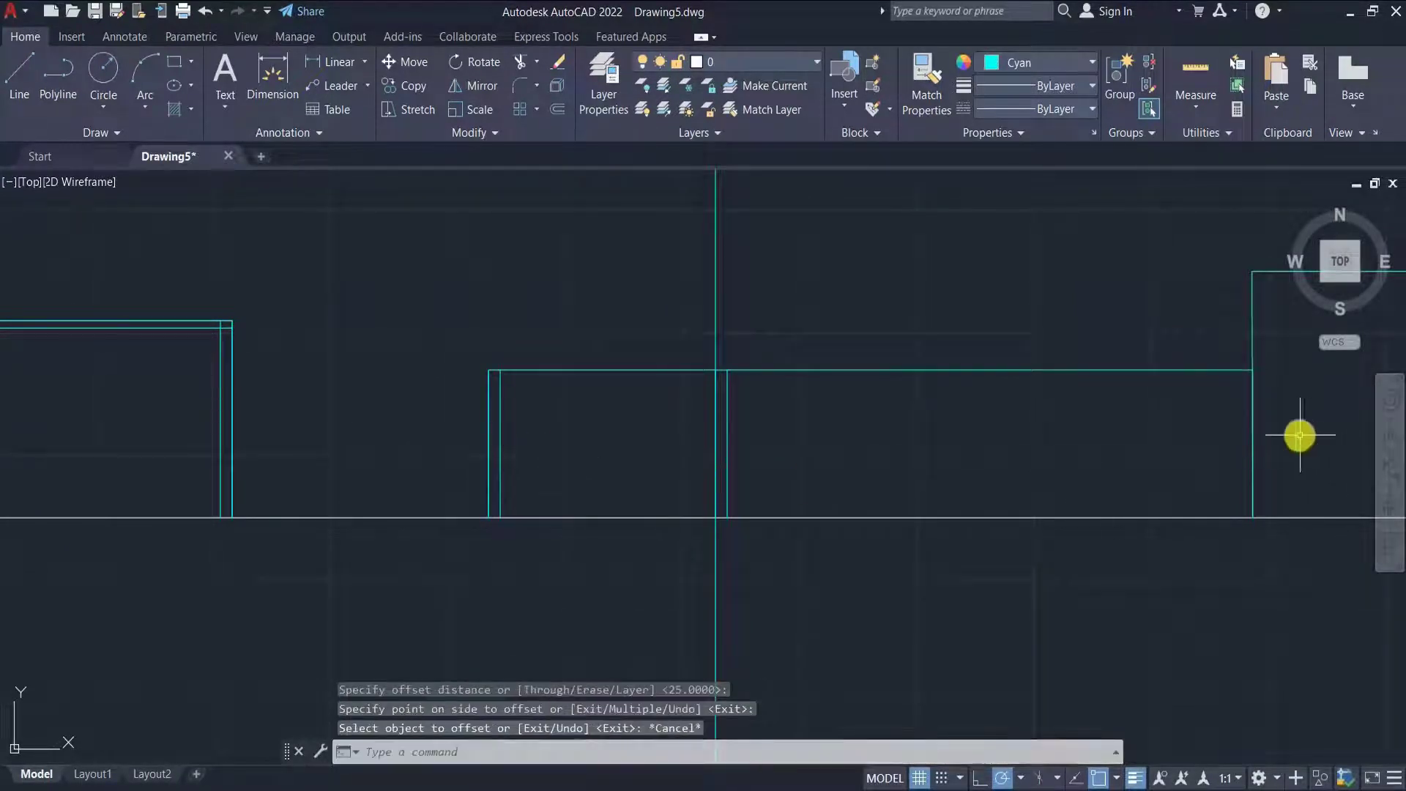
- Draw a separate line over the low block's right edge, from the ground line up to its upper-right corner
key("Escape")
type("l")
key("Return")
scroll(1248, 513, "up", 2)
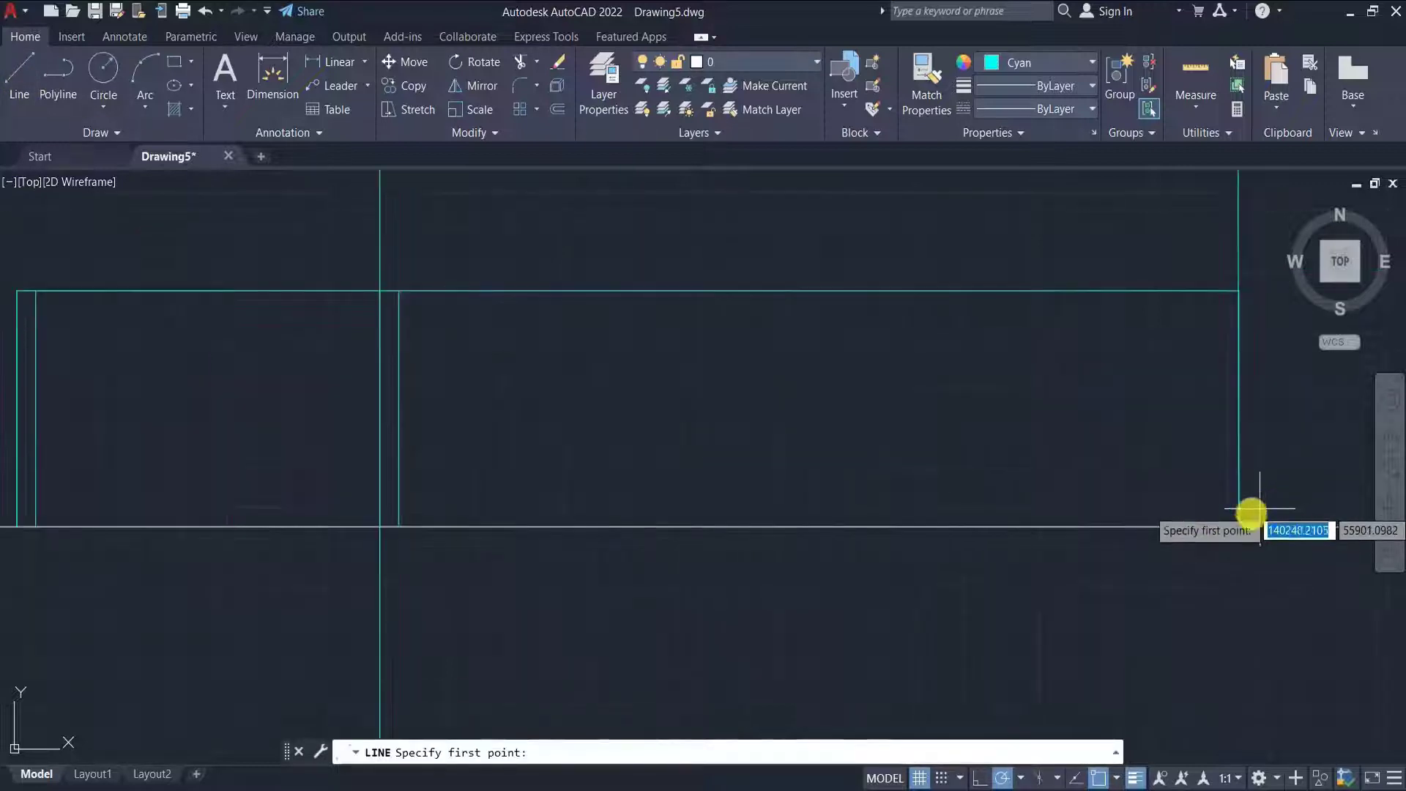
left_click(1238, 525)
left_click(1240, 292)
key("Escape")
- Offset the low block's right edge line 25 units inward
left_click(1243, 408)
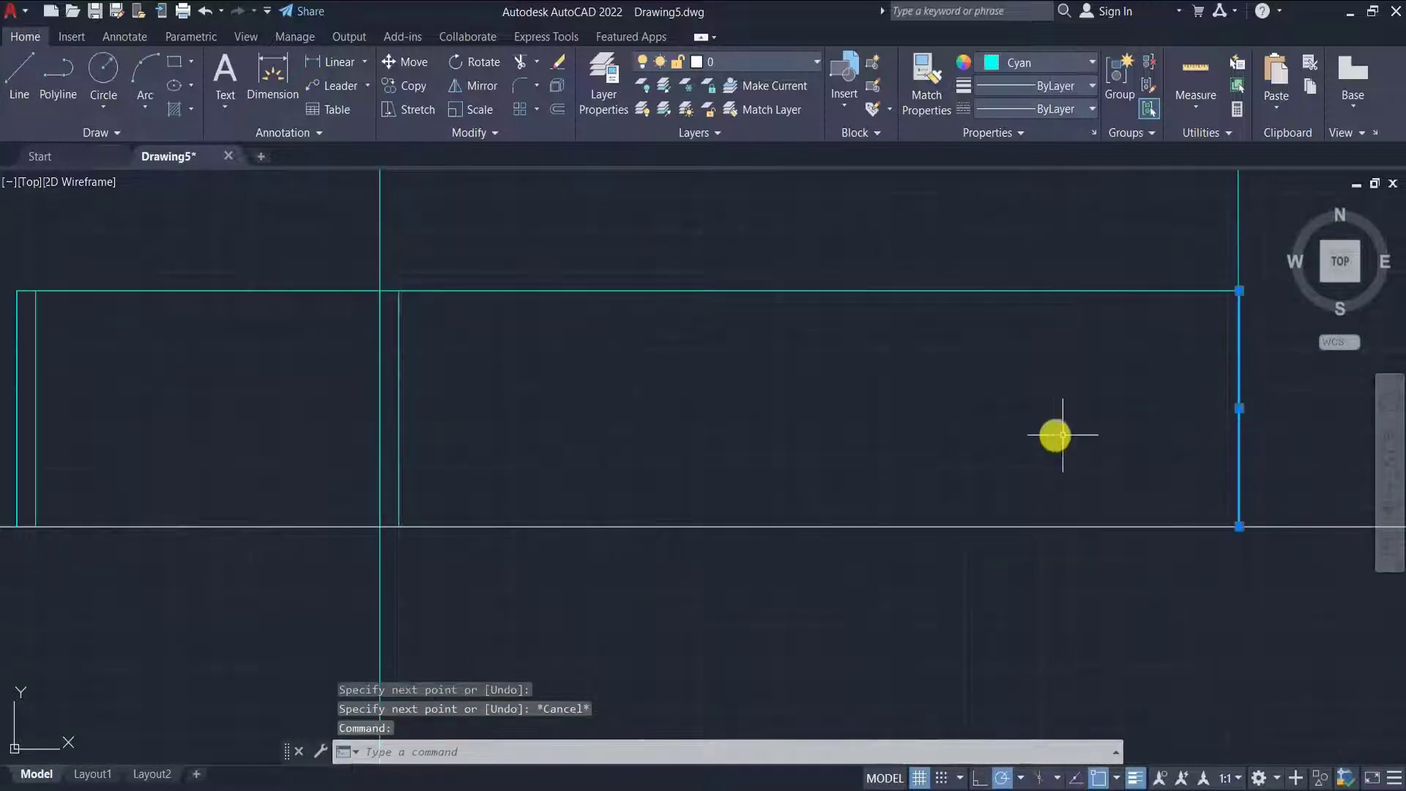
type("o")
key("Return")
key("Return")
left_click(1025, 425)
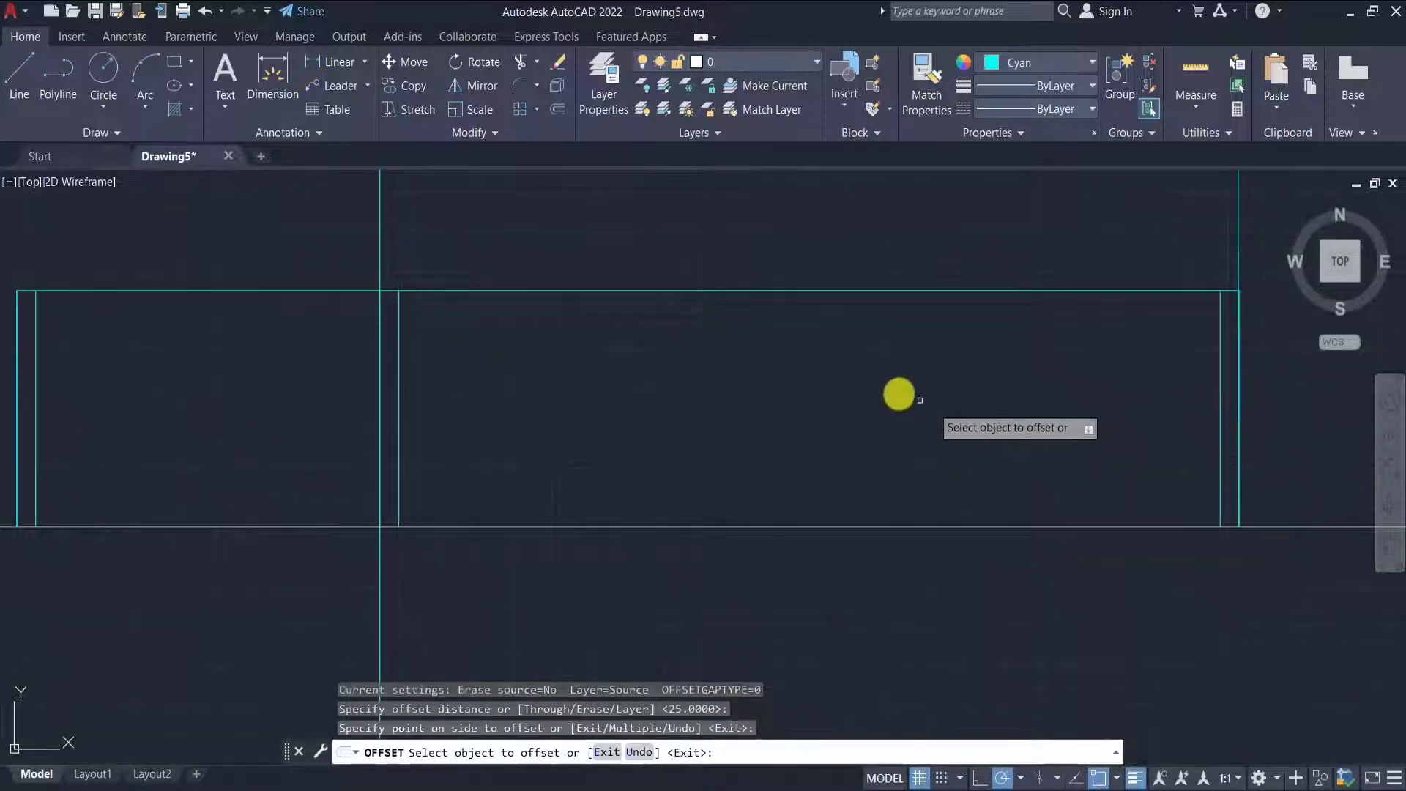
key("Escape")
- Draw a separate line over the low block's top edge, from its upper-left to its upper-right corner
type("l")
key("Return")
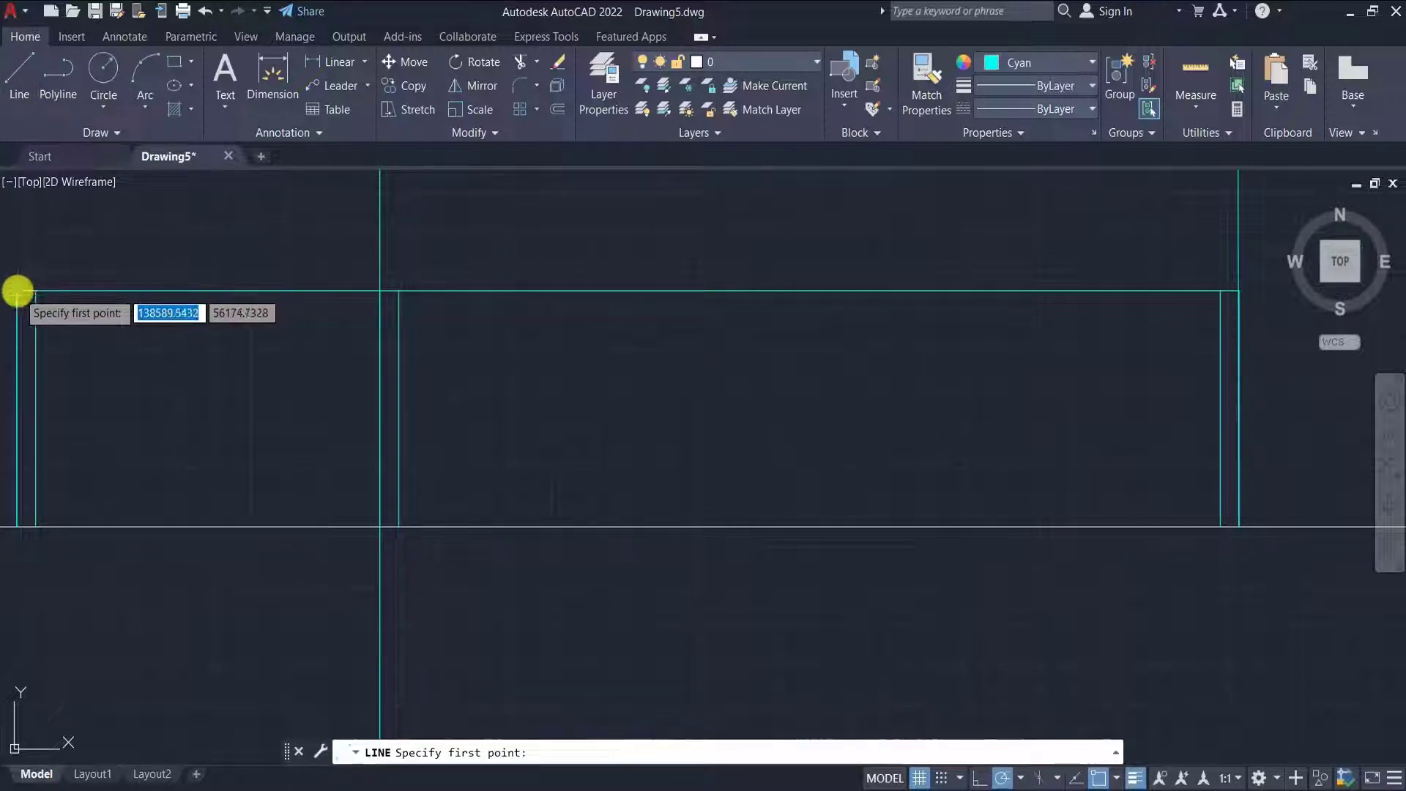
left_click(17, 291)
left_click(1239, 291)
key("Escape")
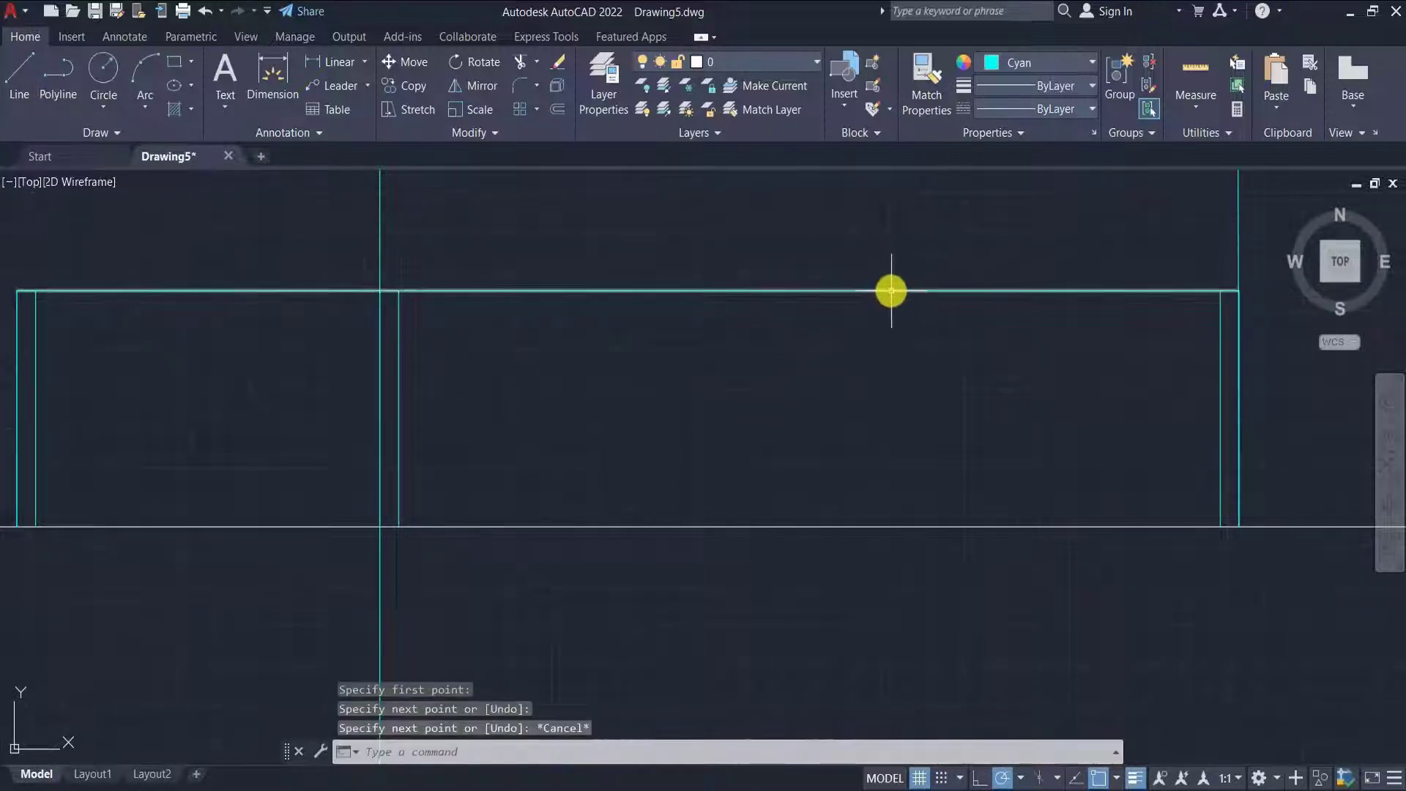
- Offset the low block's top edge line 15 units downward to form its roof slab
left_click(891, 291)
type("o")
key("Return")
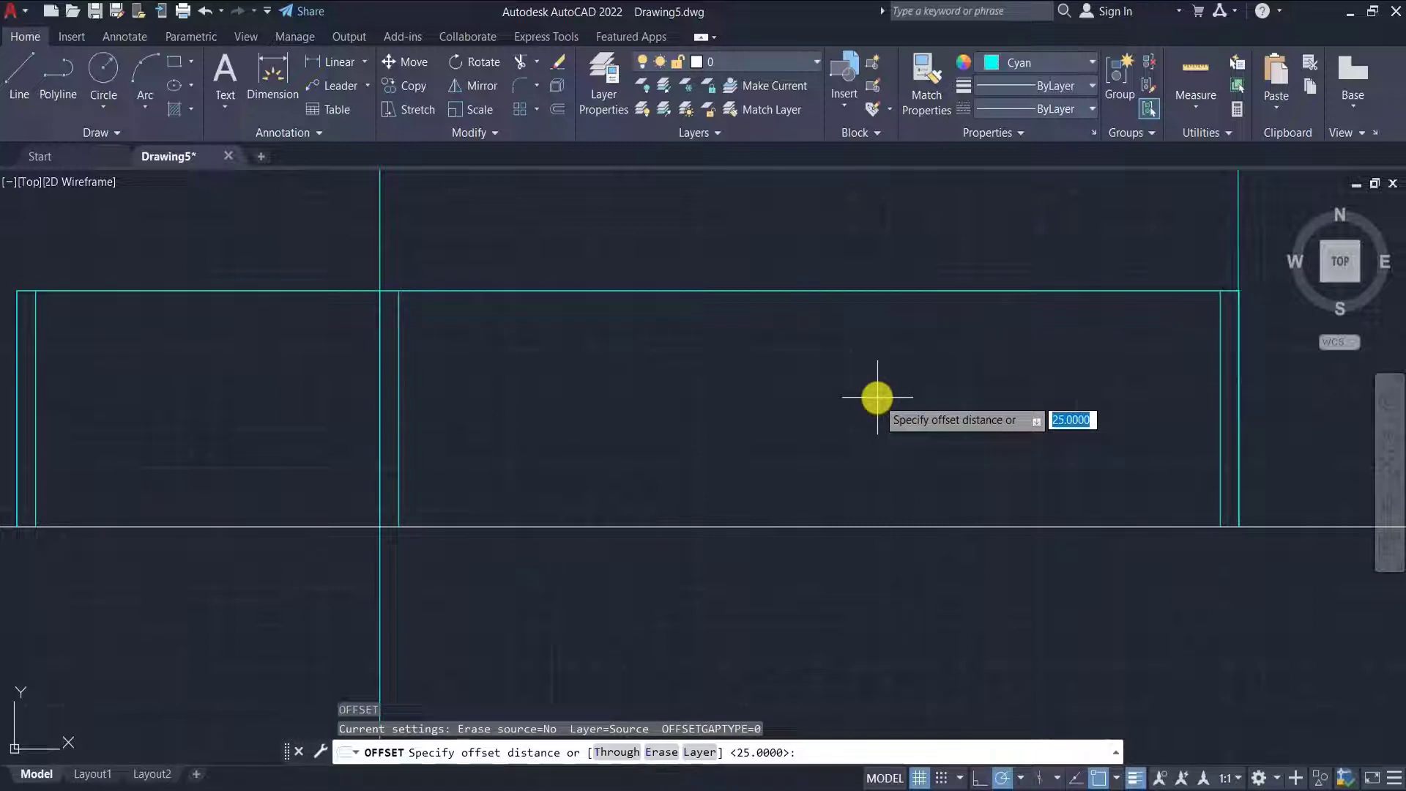
key("Return")
left_click(877, 291)
left_click(879, 418)
key("Escape")
scroll(794, 377, "down", 4)
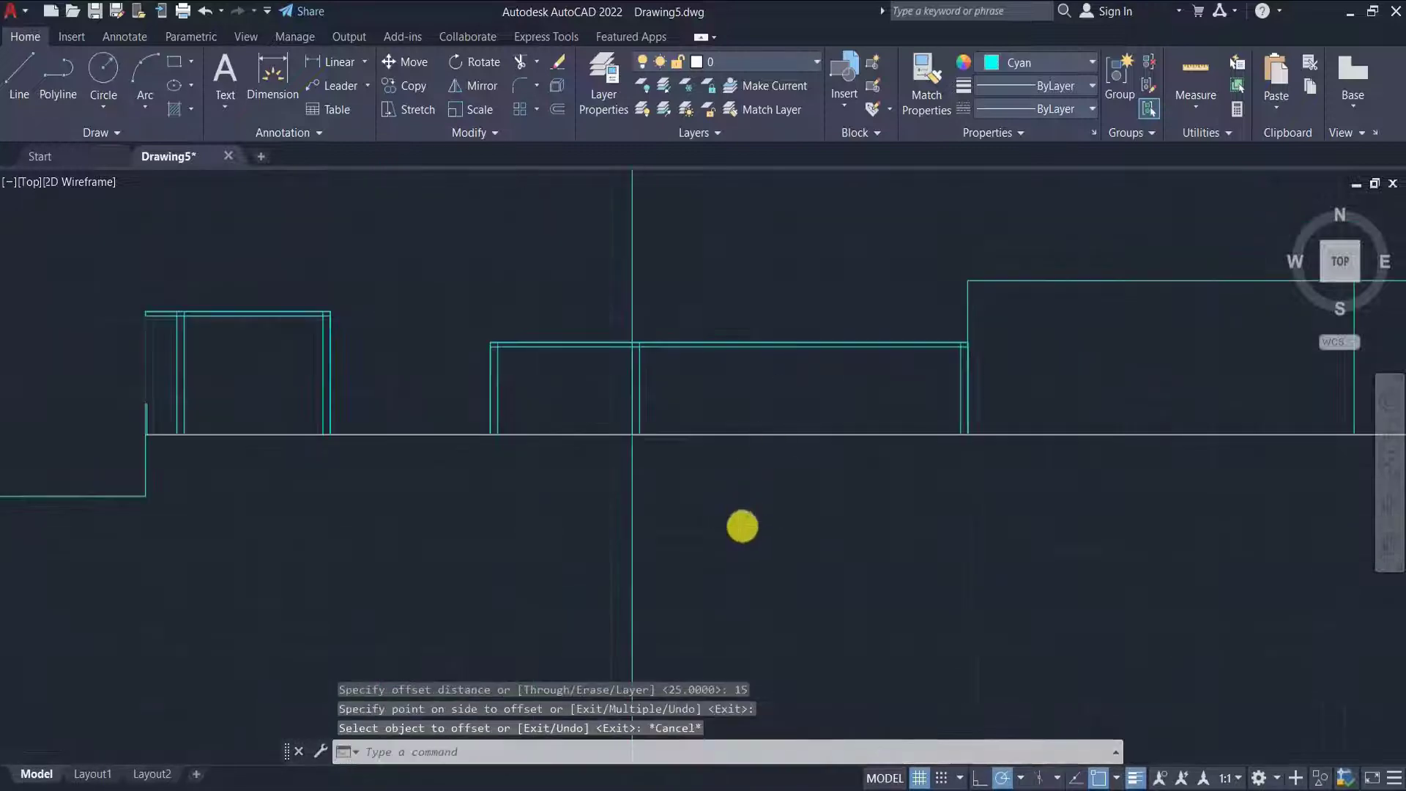
- Delete the leftover vertical construction lines that cross the elevation at the low block
scroll(704, 577, "down", 6)
left_click(760, 444)
left_click(685, 433)
key("Delete")
scroll(694, 432, "up", 2)
scroll(711, 641, "down", 2)
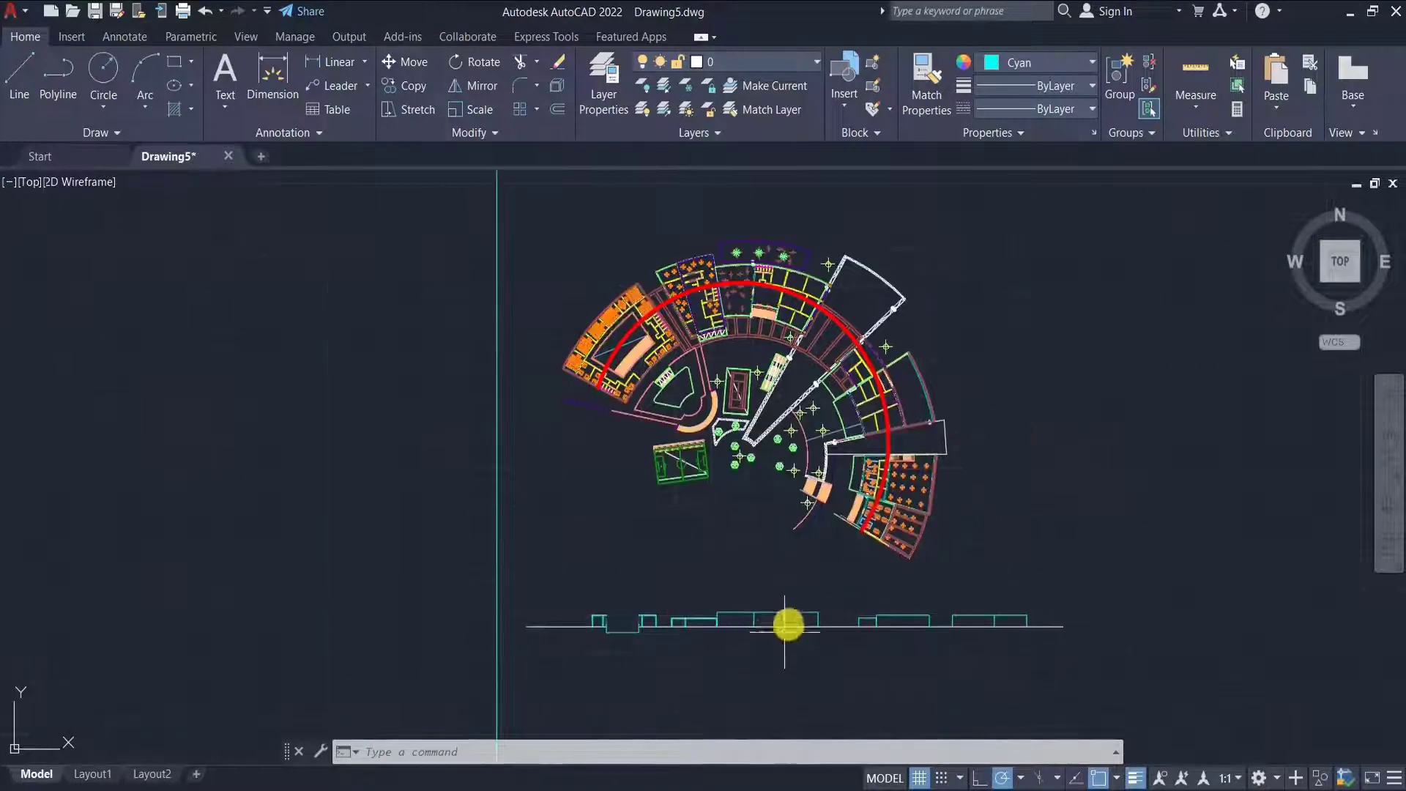
- Draw a separate line over the top edge of the tall three-bay block, from its upper-left to its upper-right corner
scroll(788, 624, "up", 9)
middle_click_drag(624, 187, 662, 282)
key("Escape")
left_click(19, 81)
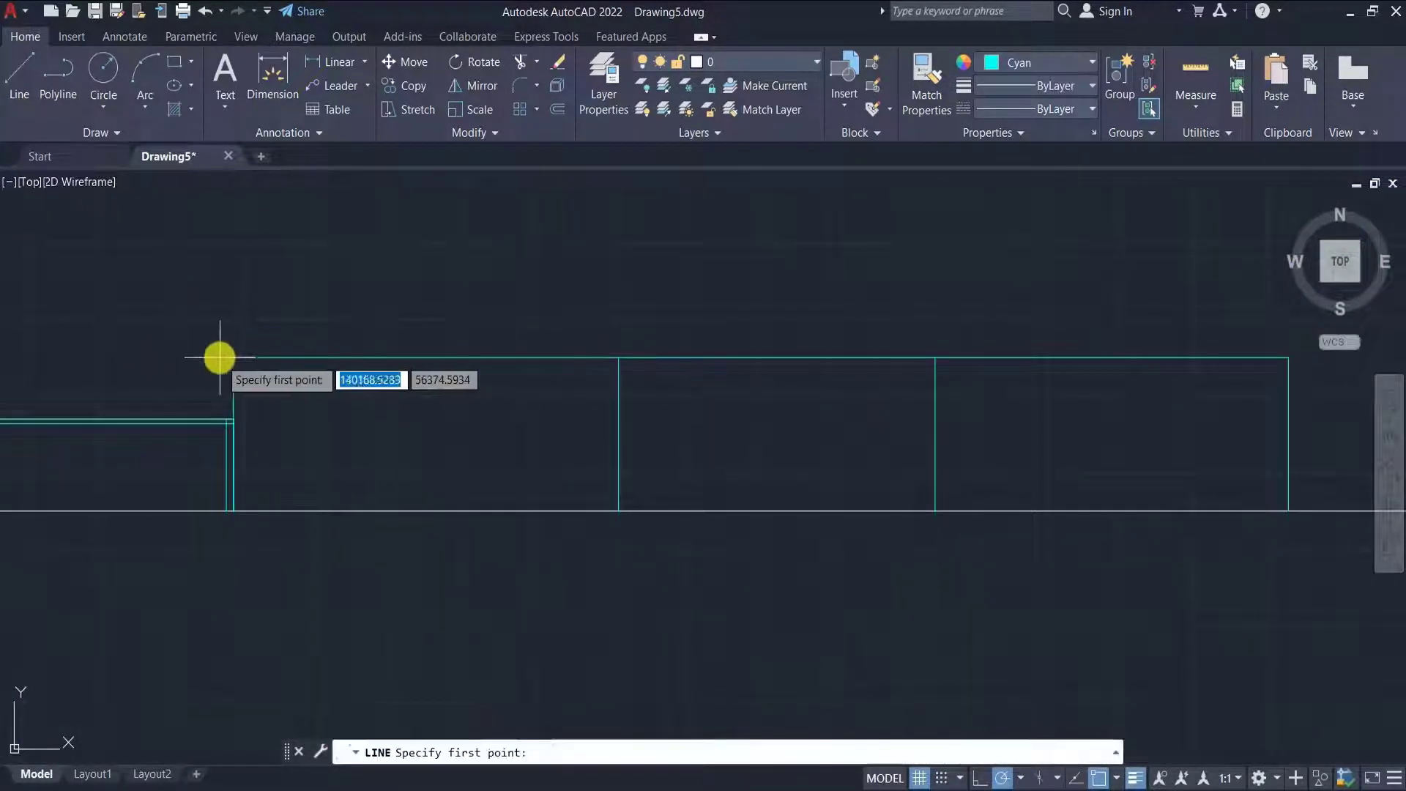
left_click(232, 354)
scroll(242, 366, "down", 2)
left_click(909, 380)
key("Escape")
- Offset the three-bay block's top edge line 15 units downward
type("o")
key("Return")
key("Return")
left_click(628, 441)
key("Escape")
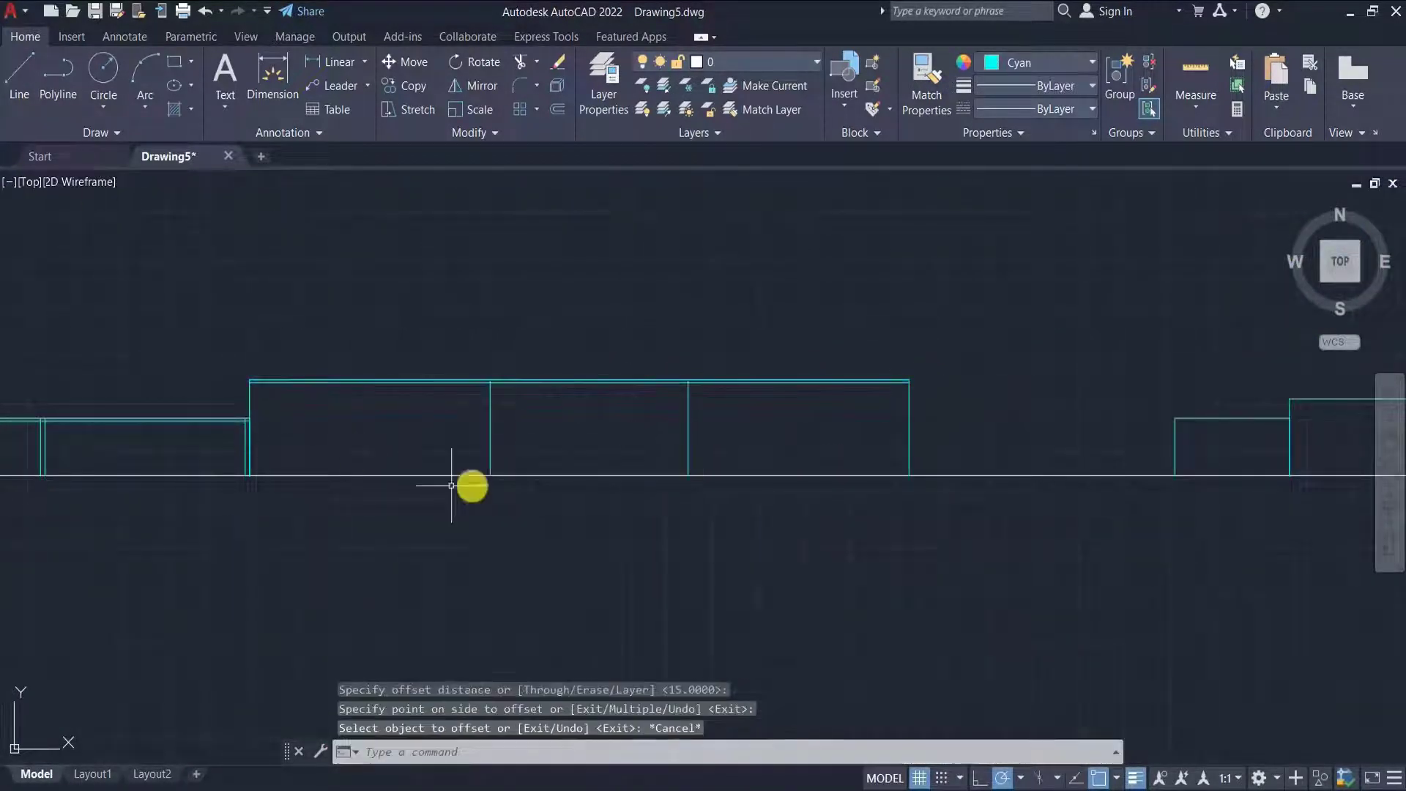
- Draw a separate line over the three-bay block's left edge, from its upper-left corner down to the ground line
scroll(162, 423, "up", 2)
left_click(301, 379)
left_click(19, 81)
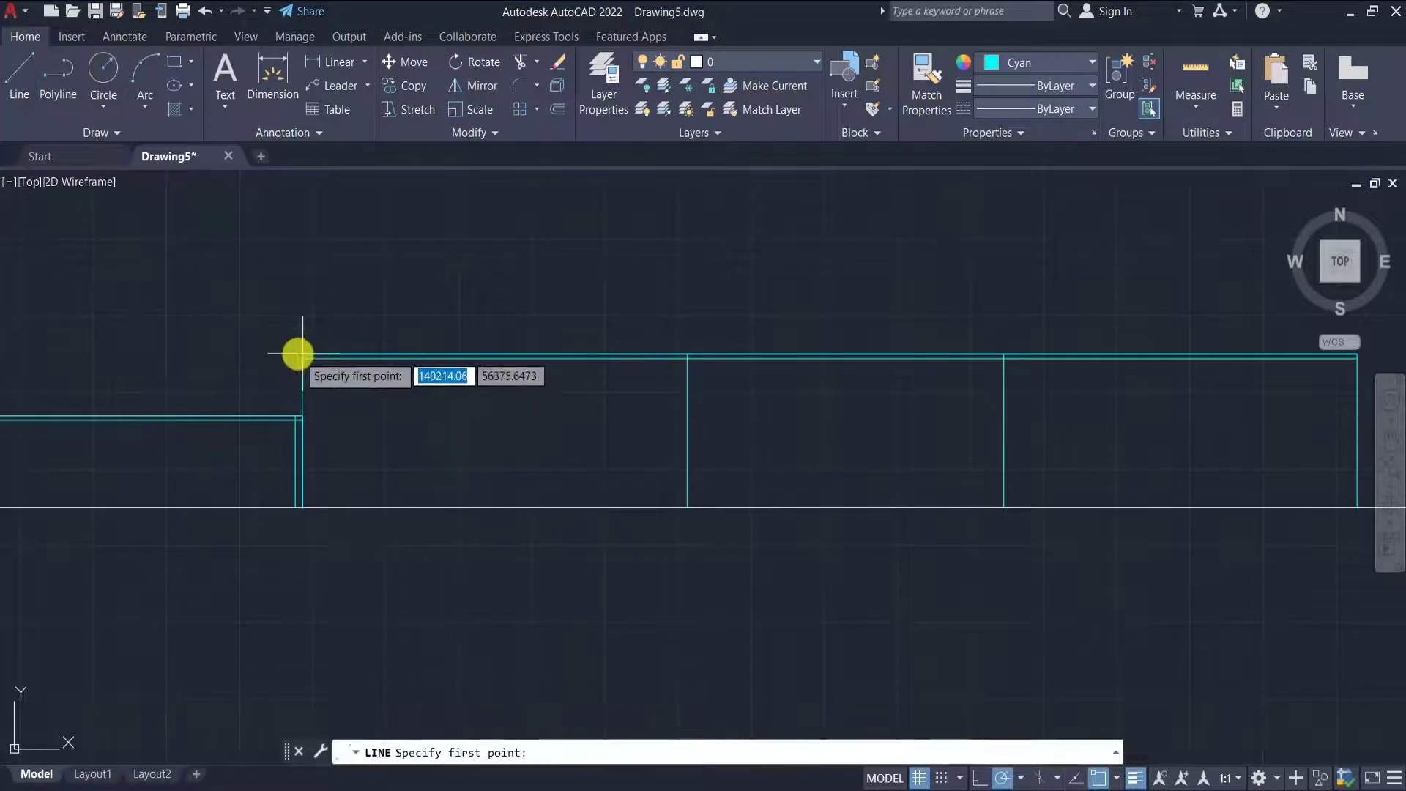
left_click(303, 506)
key("Escape")
- Draw separate lines over the three-bay block's two interior partitions, from the top edge down to the ground line
left_click(19, 80)
key("Escape")
key("space")
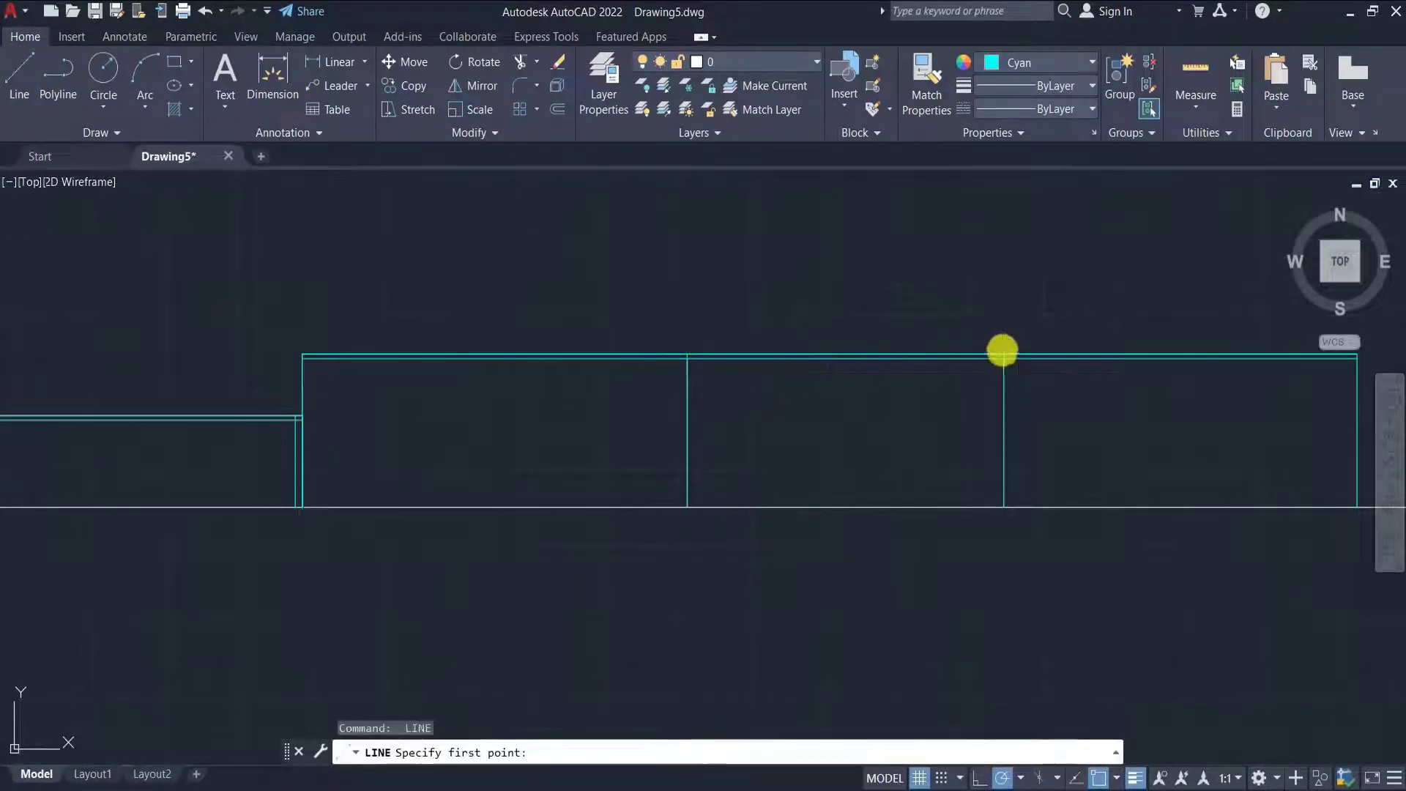
left_click(1003, 355)
left_click(1004, 506)
key("Escape")
- Draw a separate line over the three-bay block's right edge, from its upper-right corner down to the ground line
scroll(708, 463, "down", 2)
scroll(955, 455, "up", 2)
key("space")
left_click(972, 366)
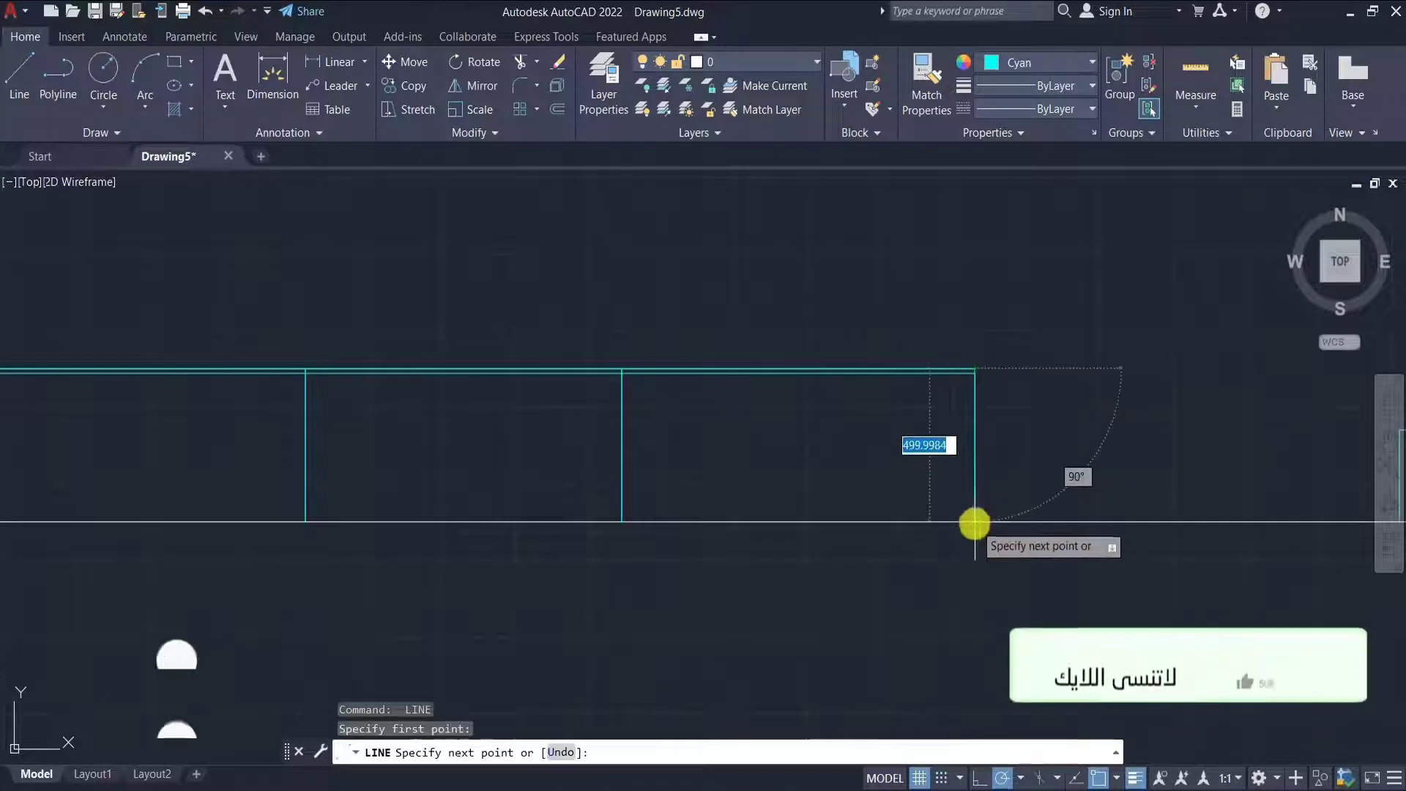
left_click(974, 521)
key("Return")
- Offset the three-bay block's edge and partition lines 25 units to give each wall its thickness
type("o")
key("Return")
type("25")
key("Return")
left_click(924, 457)
left_click(622, 469)
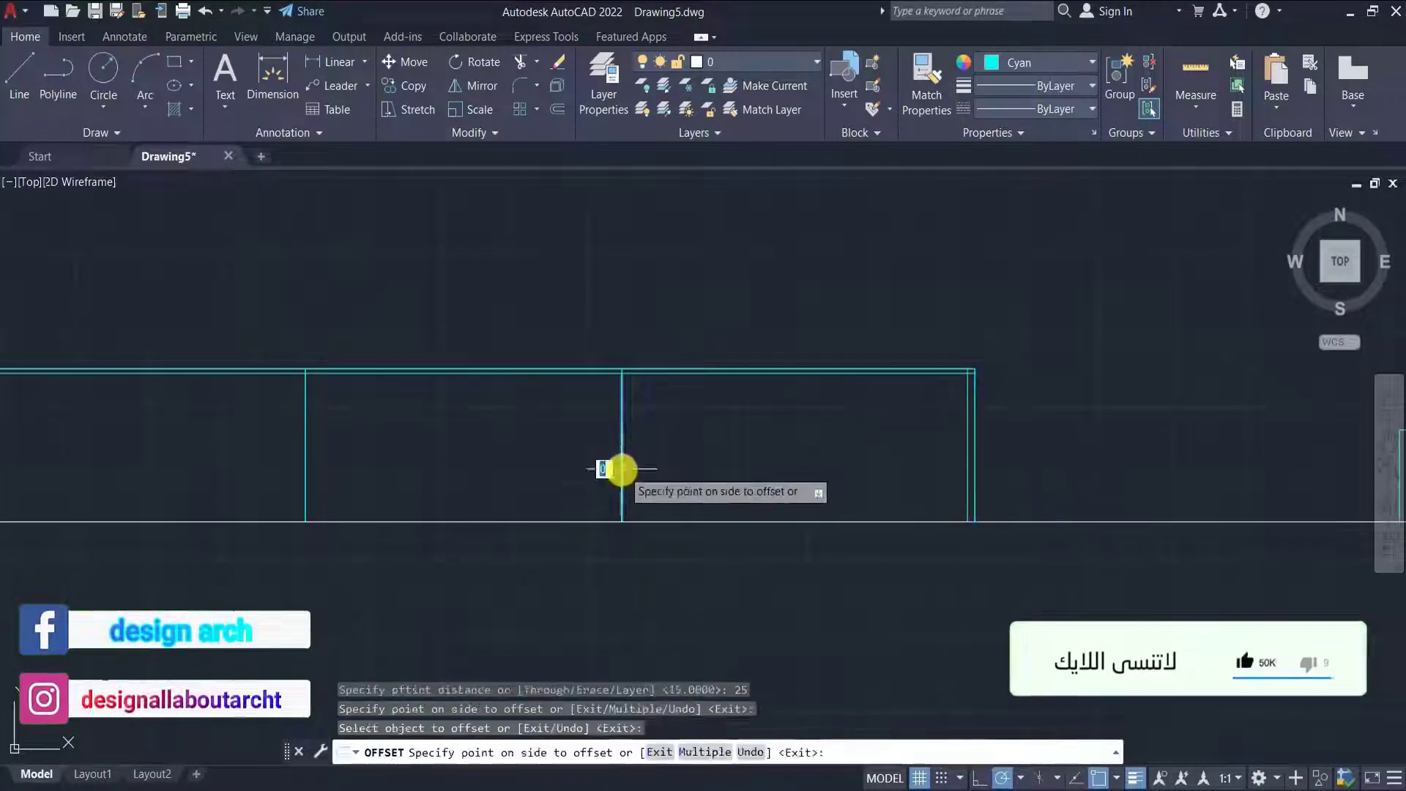
left_click(579, 467)
left_click(306, 453)
key("Escape")
- Inspect the wall and slab junctions of the three-bay block at close range
scroll(527, 433, "up", 3)
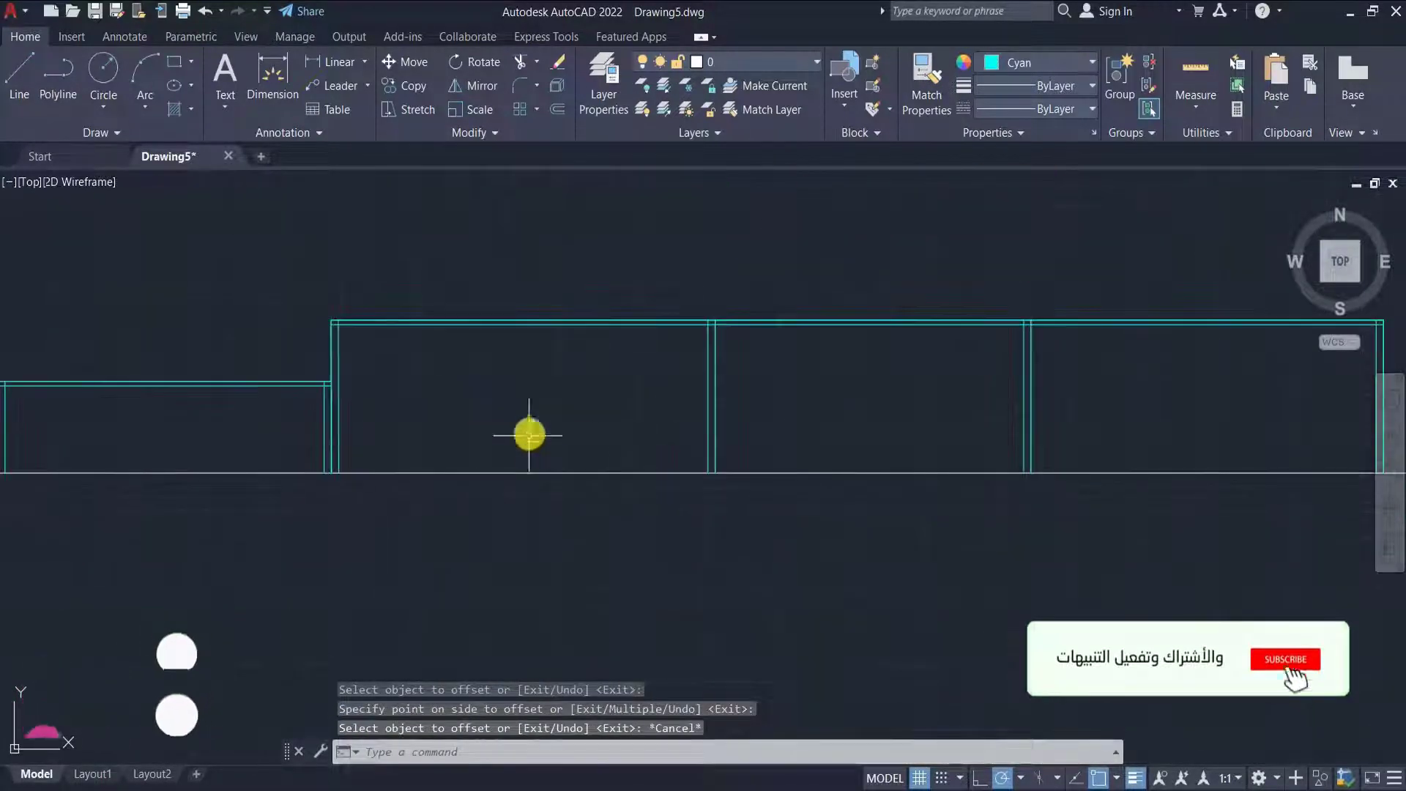
scroll(606, 390, "down", 3)
scroll(598, 389, "up", 4)
scroll(469, 333, "down", 3)
scroll(603, 314, "up", 5)
scroll(496, 355, "up", 8)
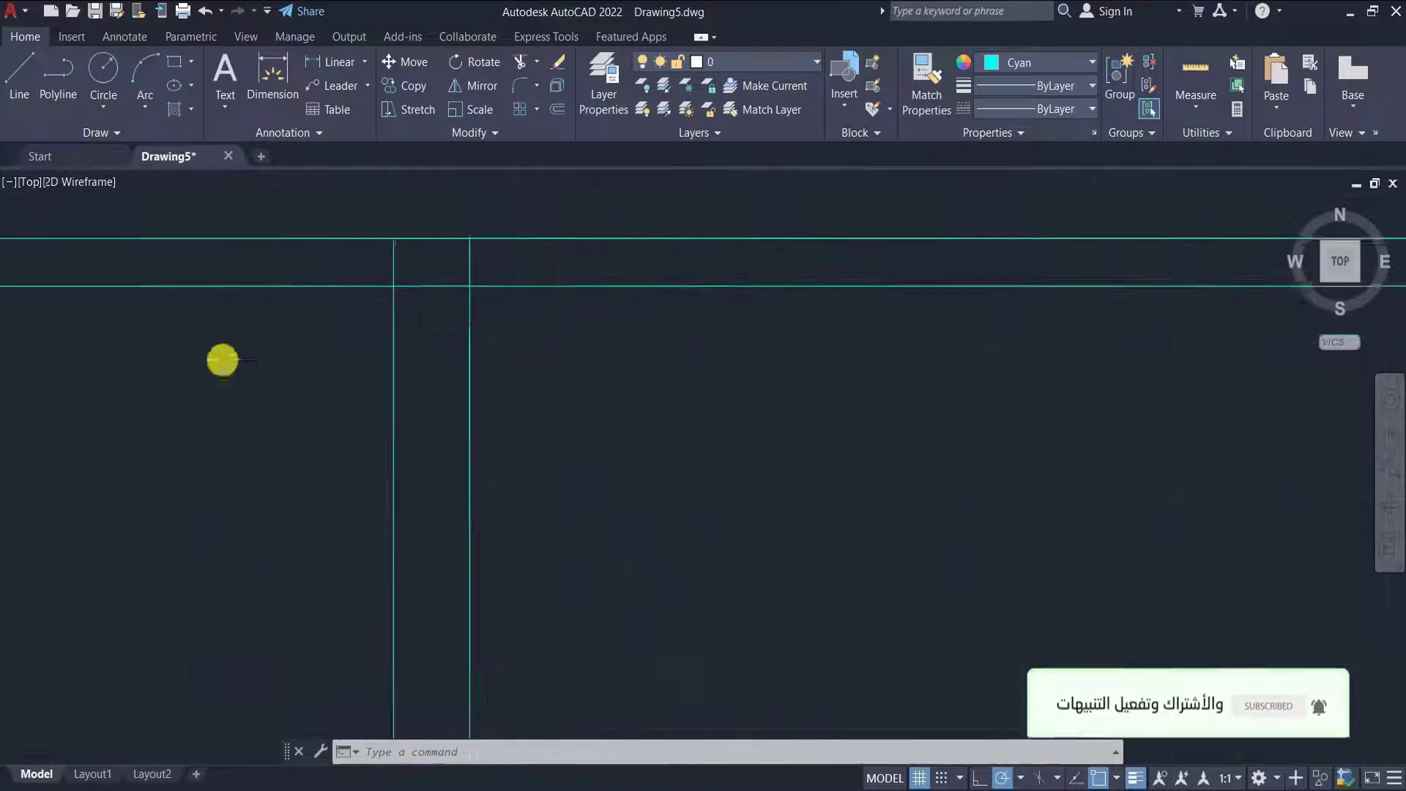
scroll(223, 425, "down", 12)
scroll(638, 461, "up", 3)
- Draw a recess polyline from the three-bay block's lower-right corner: 100 units along the ground, 15 down, across the gap and up to the next block
left_click(54, 77)
scroll(540, 571, "up", 4)
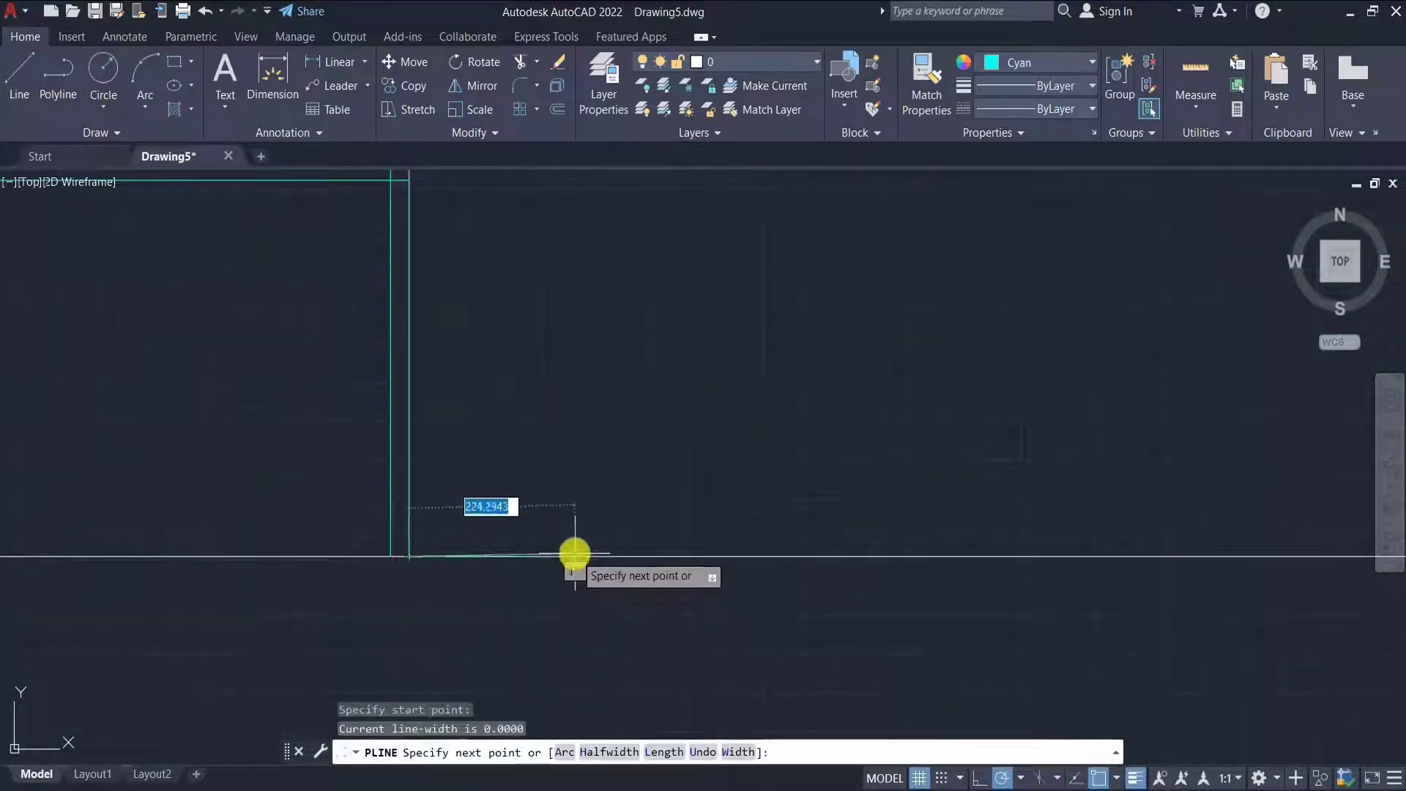
key("Return")
scroll(538, 608, "down", 3)
scroll(492, 662, "up", 2)
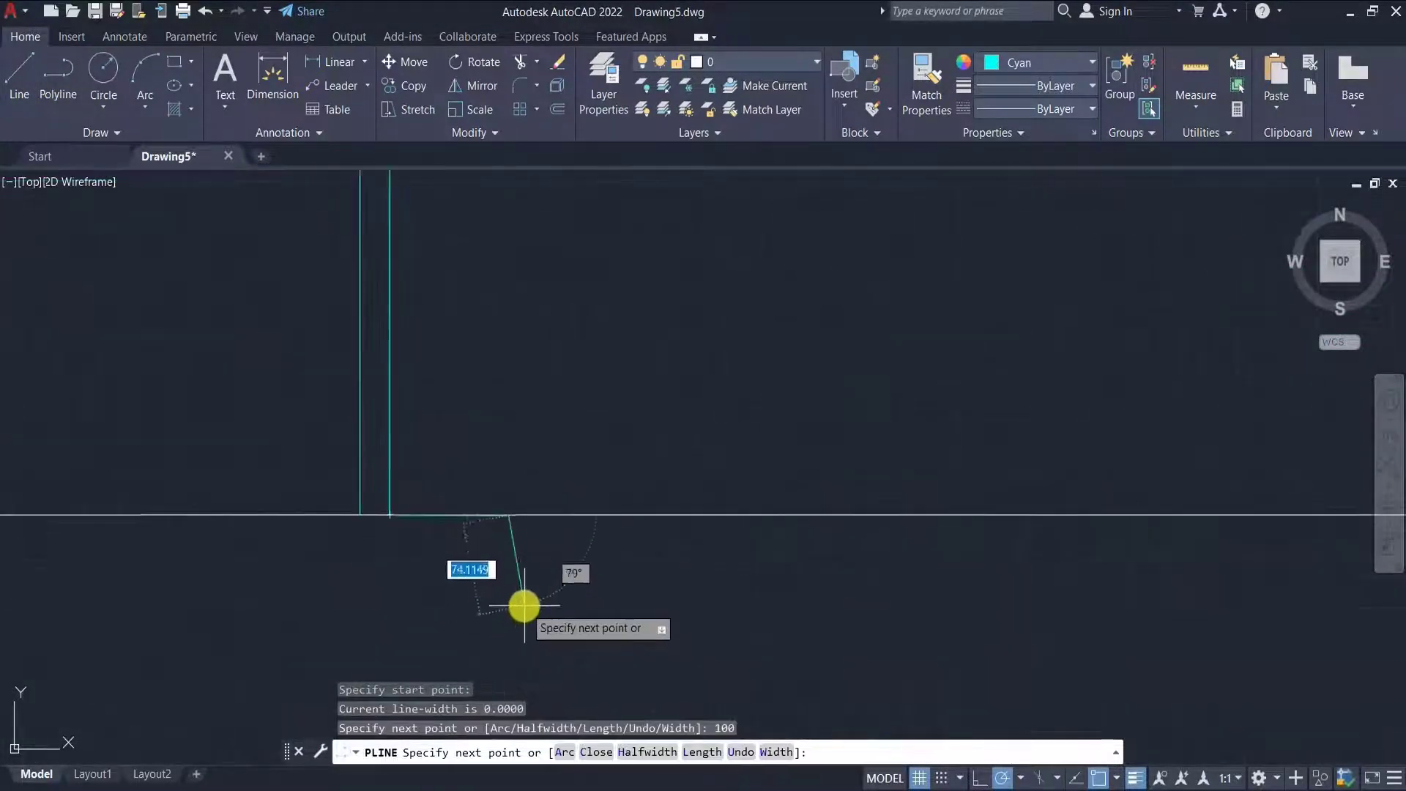
type("15")
key("Return")
scroll(982, 571, "down", 3)
scroll(970, 565, "up", 2)
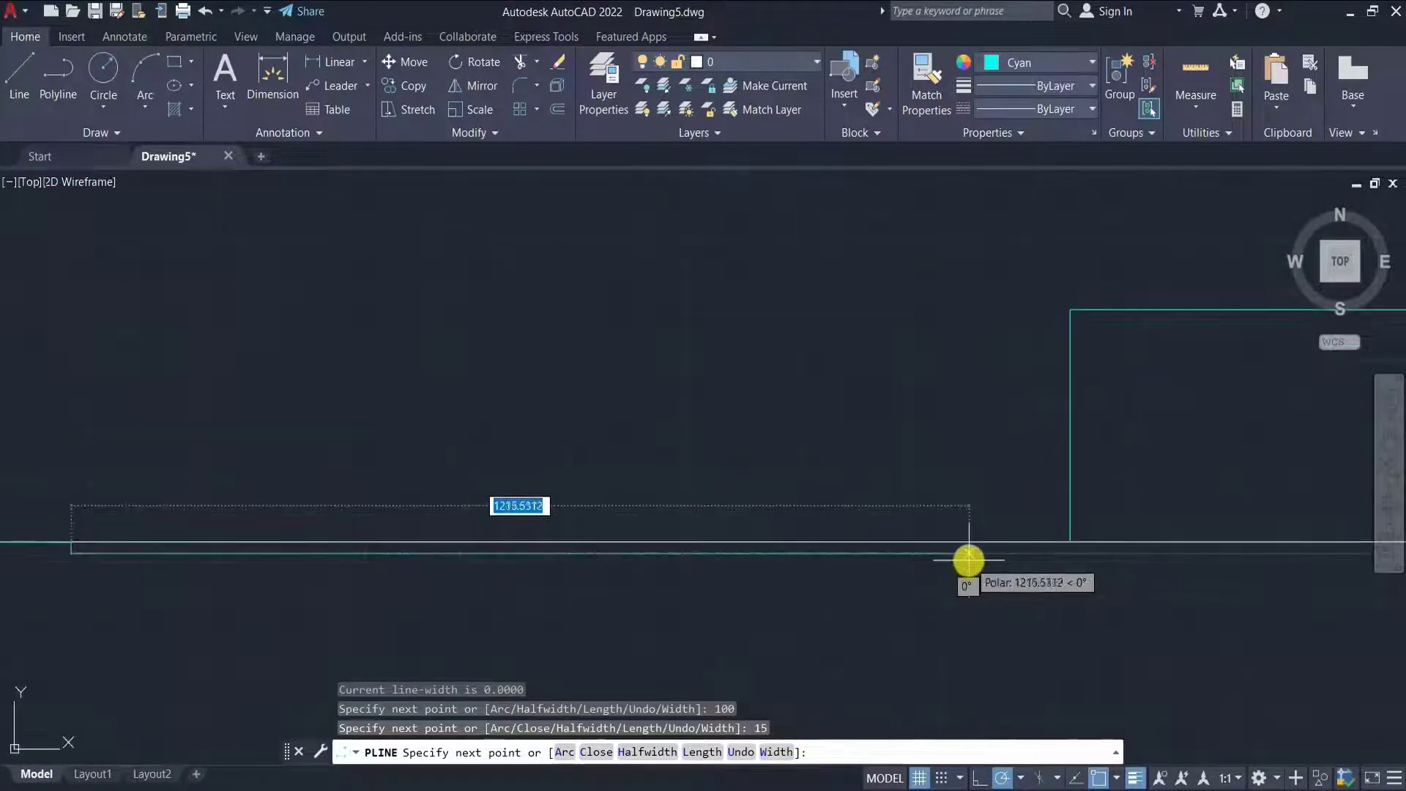
key("Escape")
- Trim away the ground line where it spans the shallow recess between the two blocks
scroll(890, 494, "down", 2)
type("tr")
key("Return")
left_click(623, 524)
key("Escape")
- Offset the recess polyline 15 units downward to form the floor slab
scroll(741, 433, "down", 2)
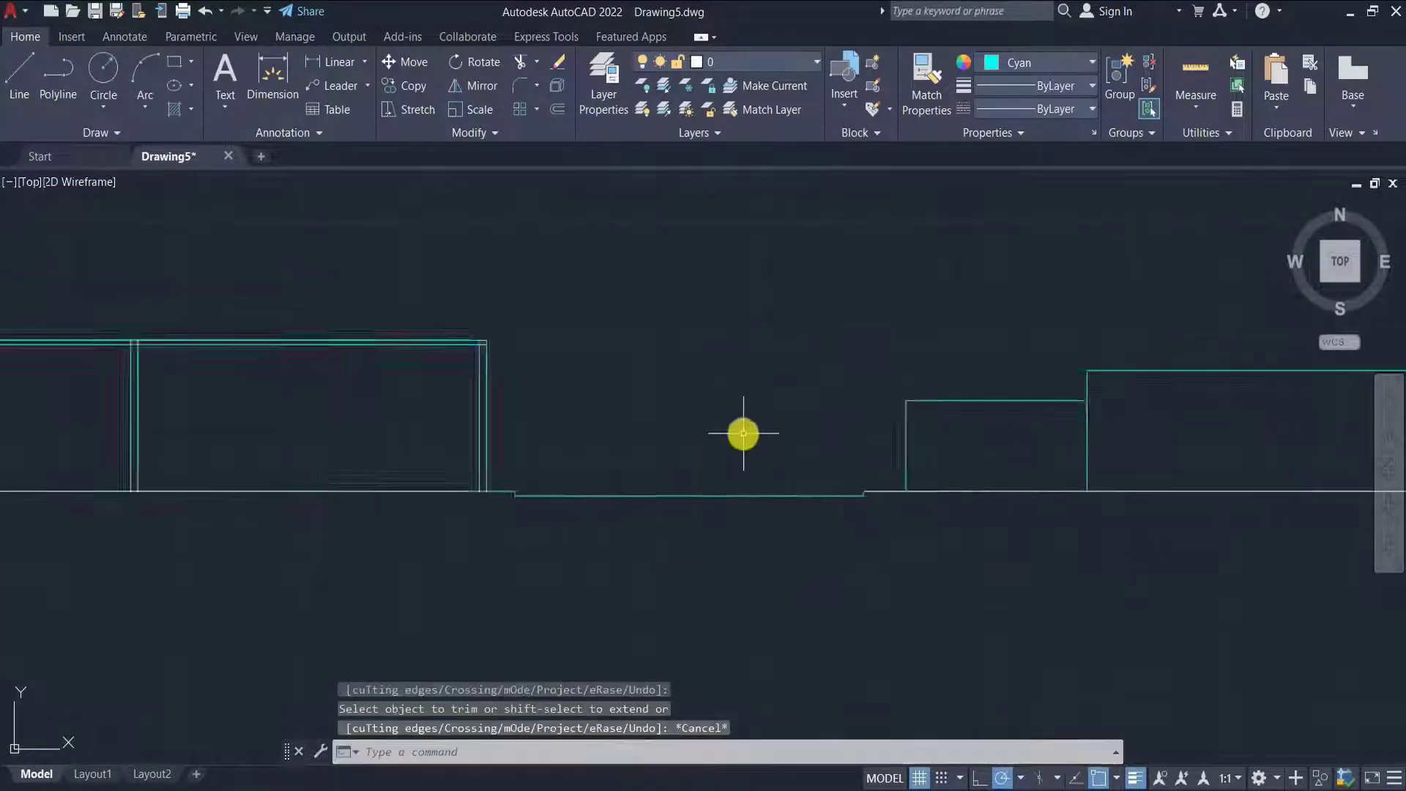
scroll(670, 637, "up", 2)
type("o")
key("Return")
type("15")
key("Return")
left_click(681, 539)
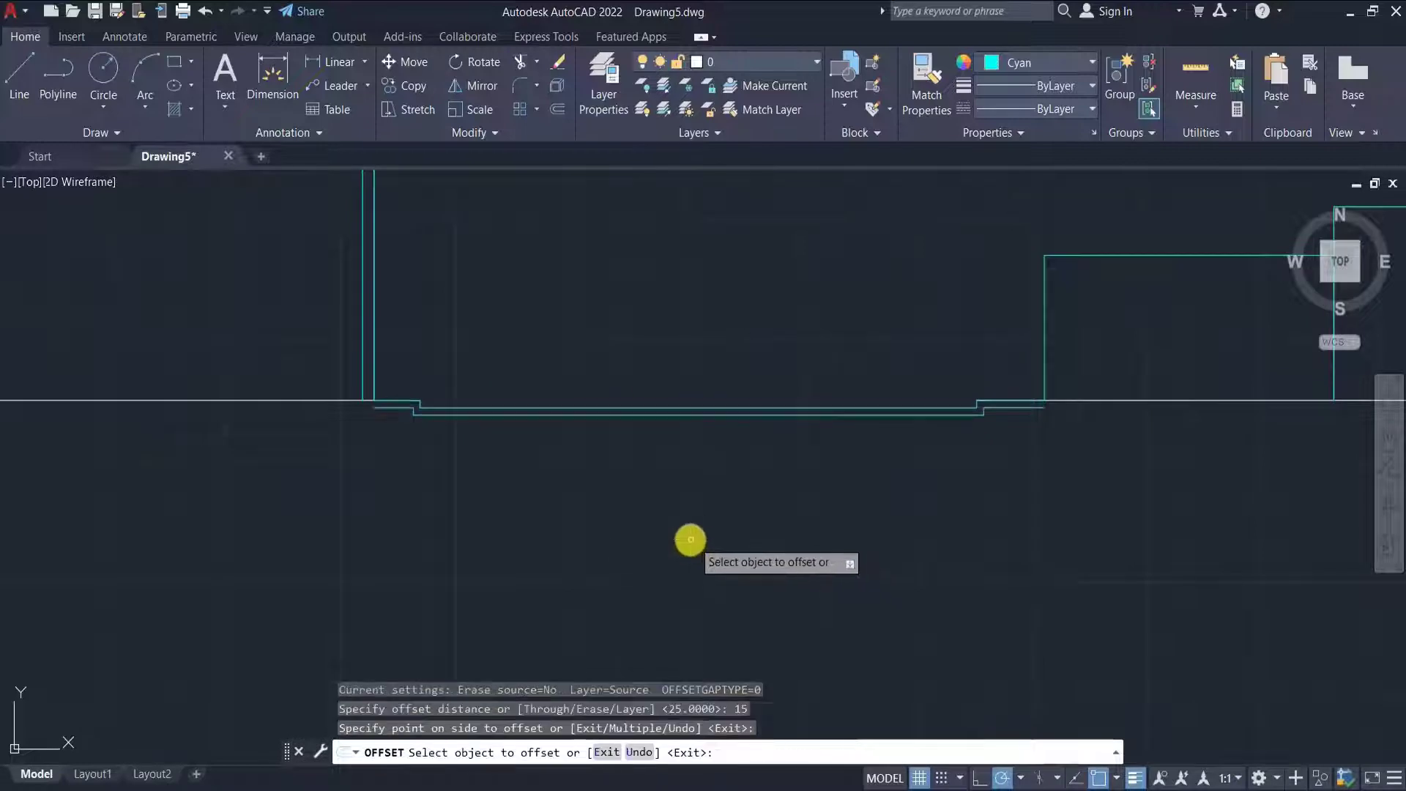
key("Escape")
- Stretch the adjoining blocks' edge lines down to the ends of the lower recess line to close the slab on both sides
scroll(365, 401, "up", 5)
left_click(424, 392)
left_click(424, 440)
key("Escape")
scroll(424, 432, "down", 5)
scroll(985, 395, "up", 4)
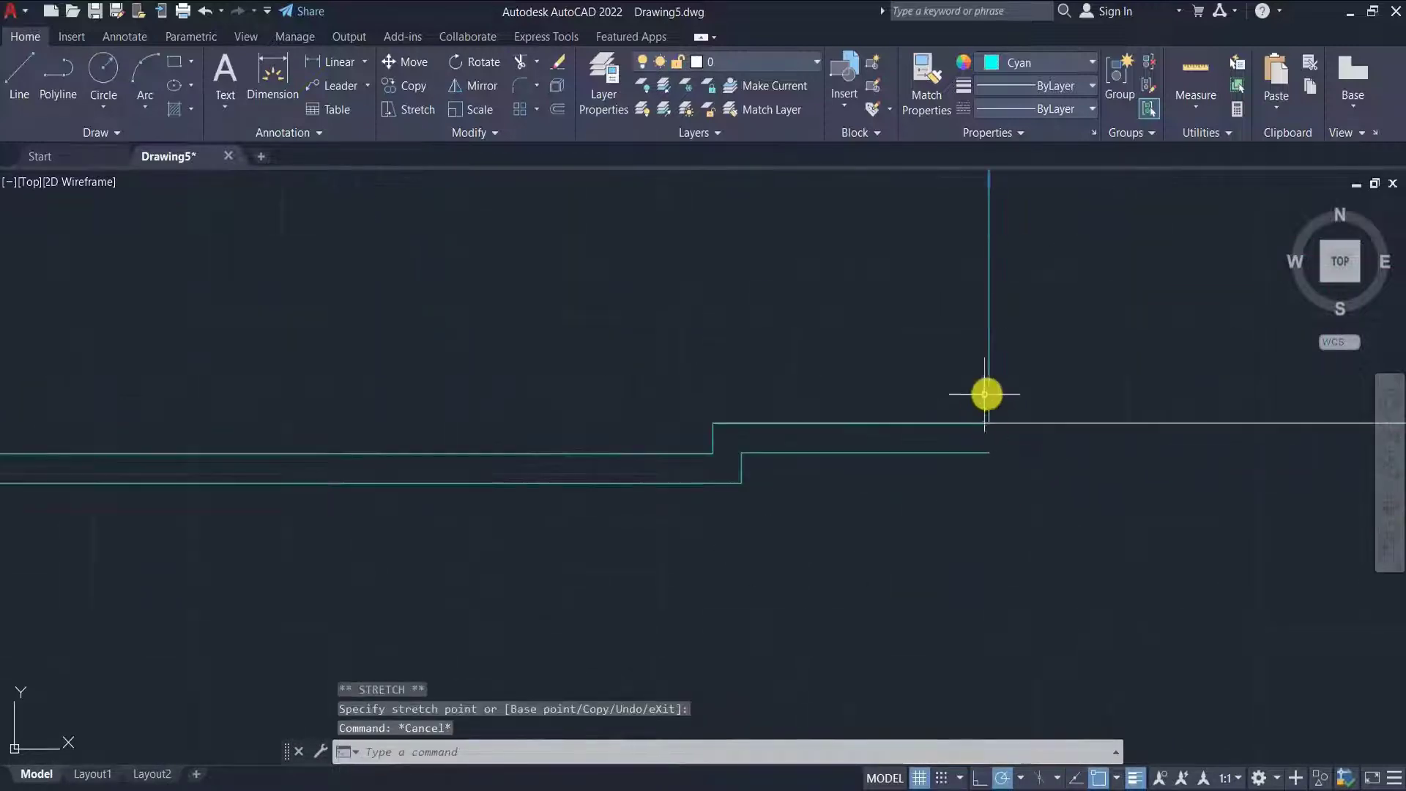
left_click(988, 456)
key("Escape")
- Compare the elevation with the curved plan around the next short and taller blocks
scroll(717, 424, "down", 8)
scroll(644, 396, "up", 2)
scroll(644, 498, "down", 2)
scroll(613, 534, "down", 4)
scroll(632, 520, "down", 2)
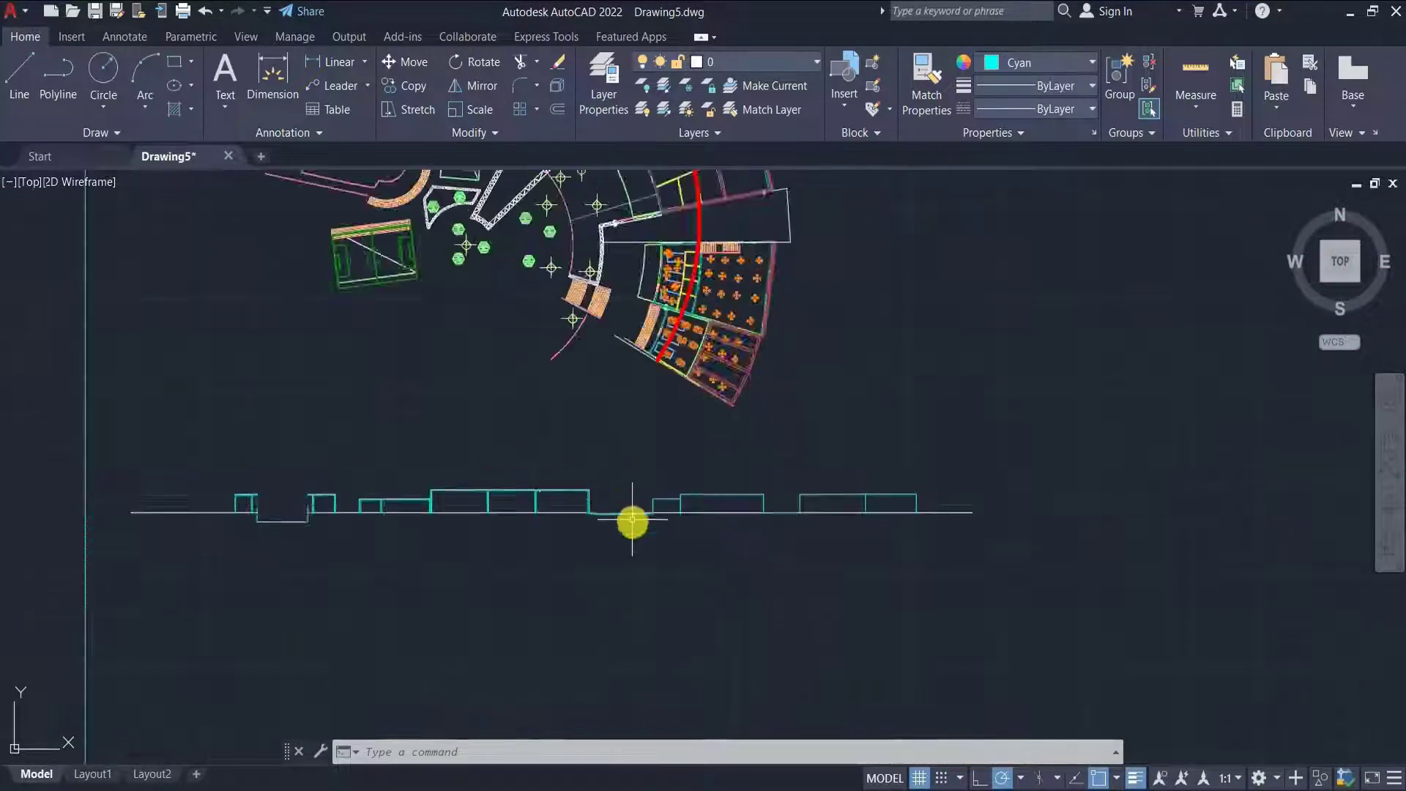
scroll(632, 520, "down", 3)
scroll(665, 285, "up", 3)
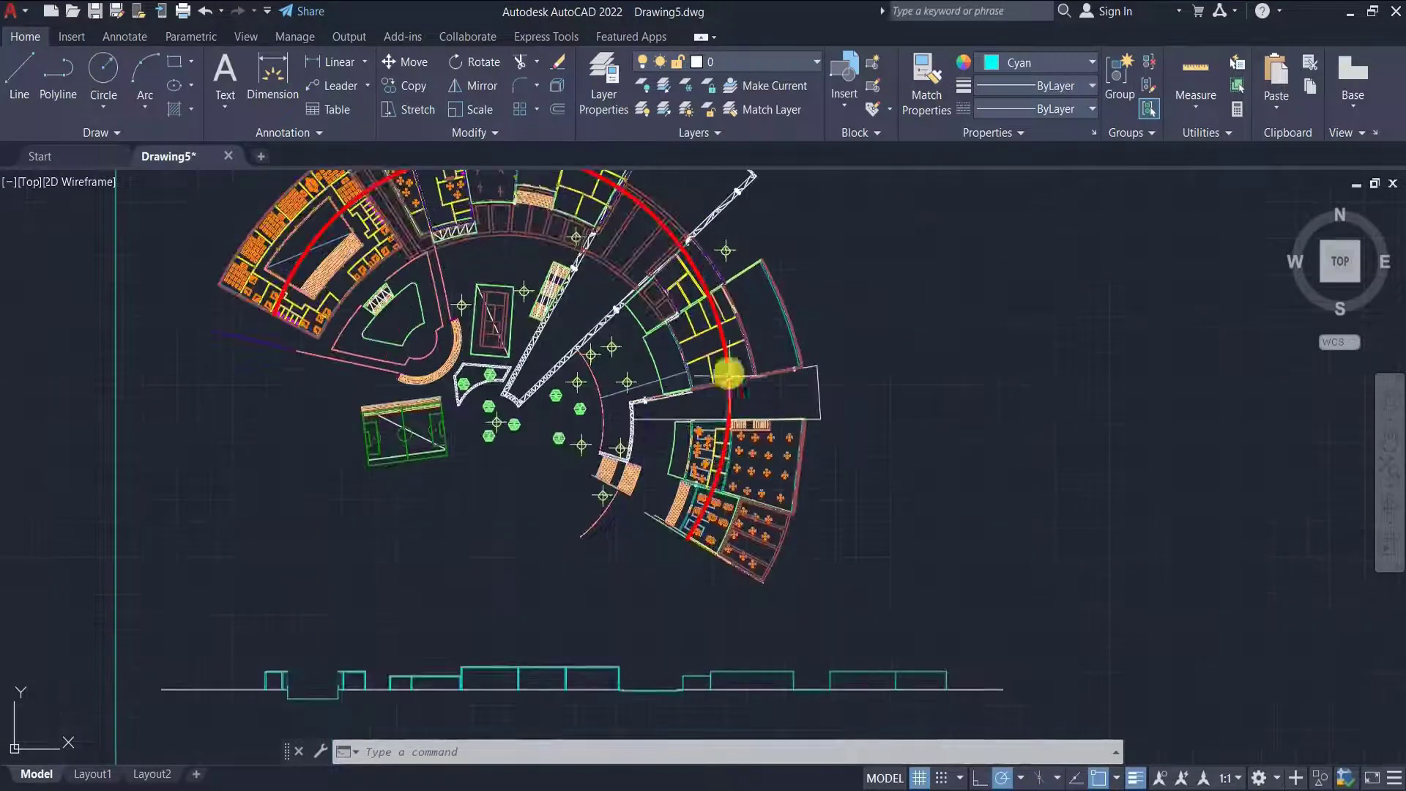
scroll(729, 375, "down", 2)
scroll(738, 543, "up", 12)
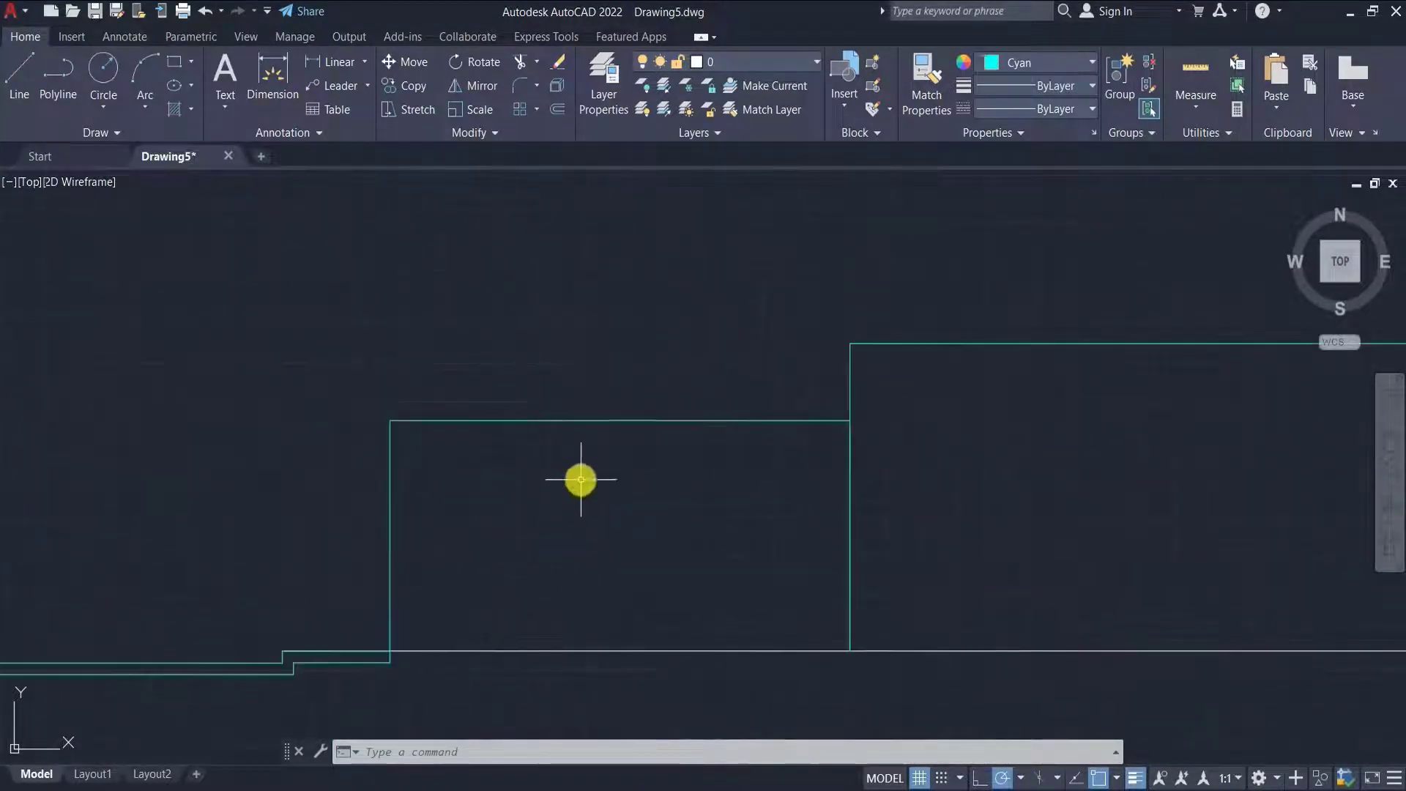
- Draw a separate line over the top edge of the short block beside the recess
left_click(19, 73)
left_click(844, 425)
key("Escape")
scroll(499, 449, "down", 4)
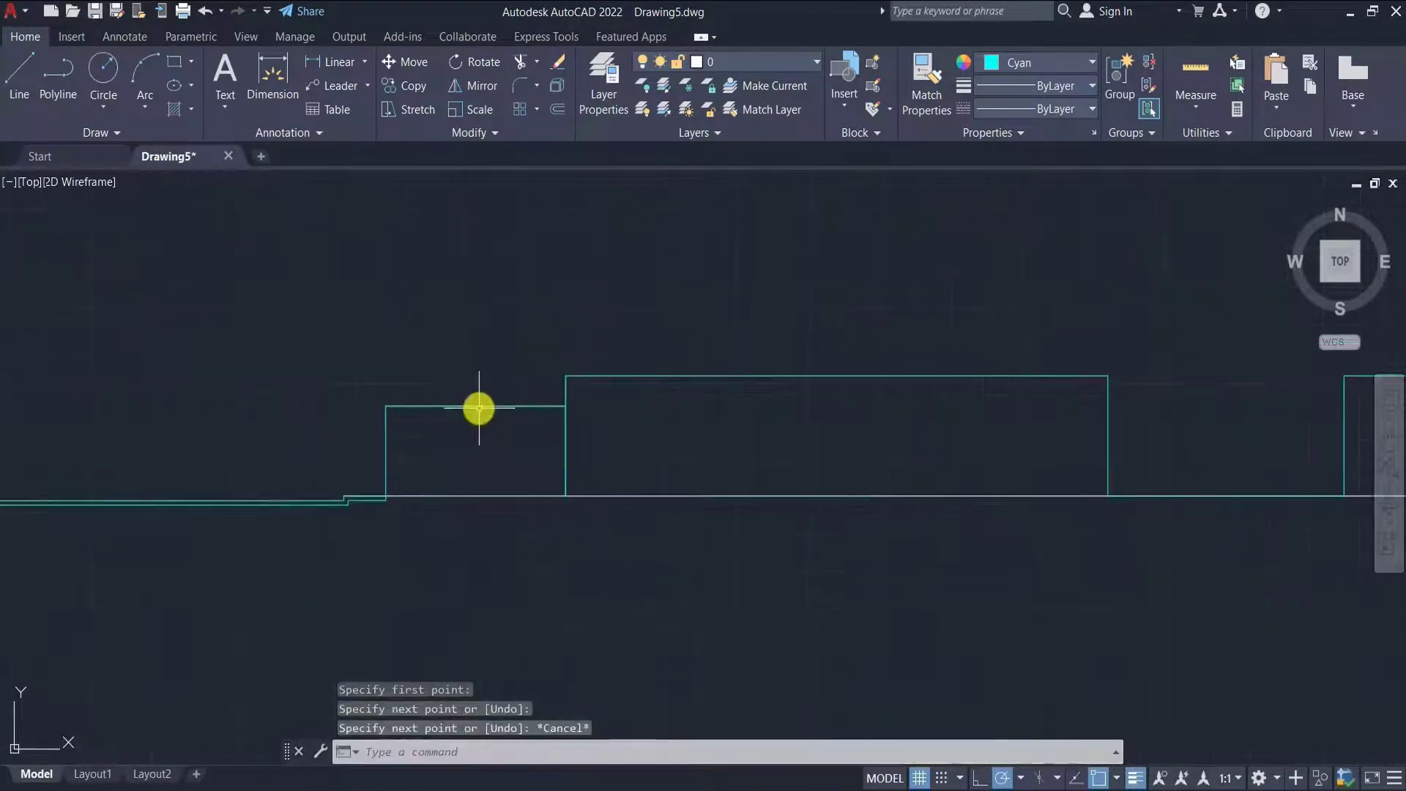
- Offset the short block's top line and the adjoining taller block's outline 15 units inward
left_click(477, 408)
type("o")
key("Return")
key("Return")
left_click(501, 453)
left_click(800, 391)
key("Escape")
scroll(584, 401, "up", 6)
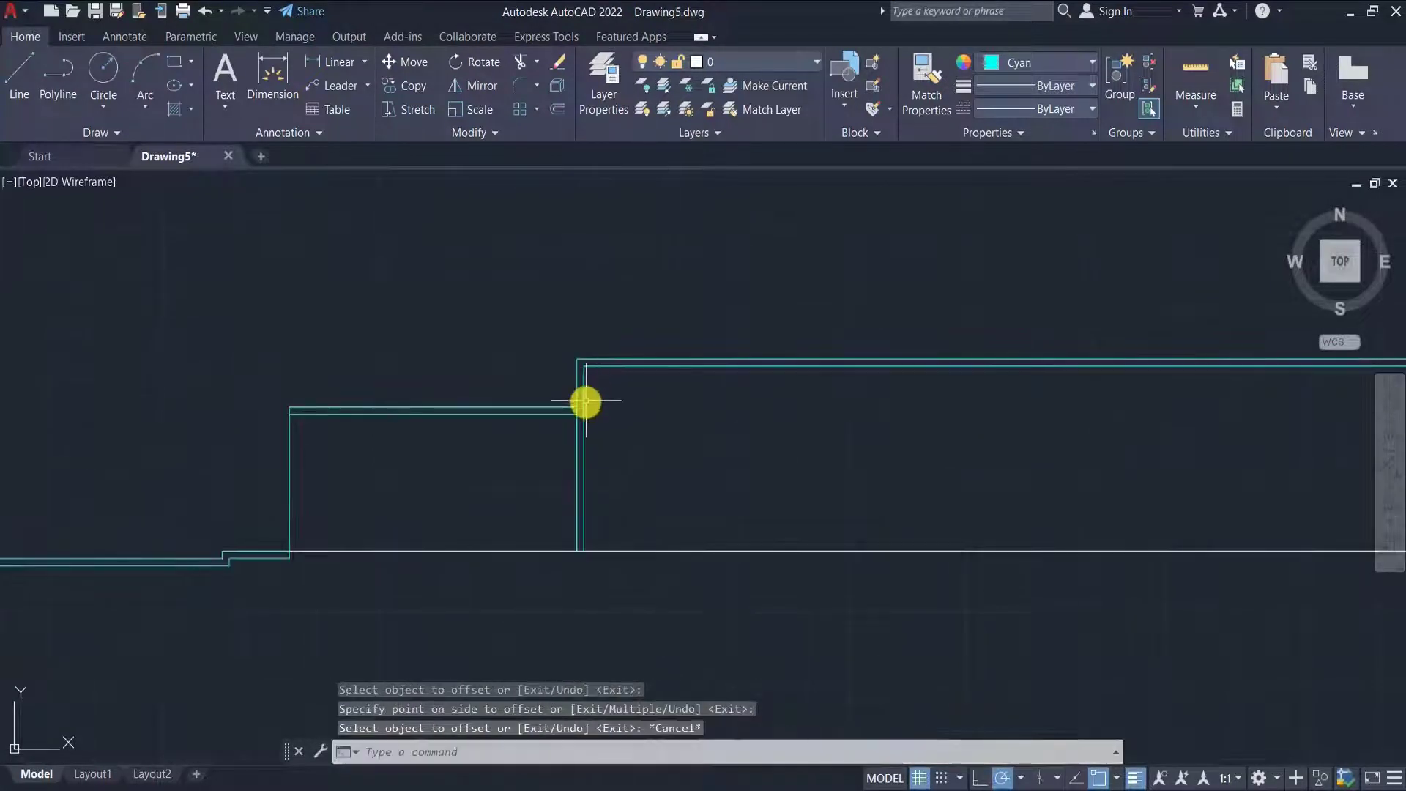
- Trim away the vertical sides of the taller block's offset outline, keeping only its horizontal slab line
type("tr")
key("Return")
left_click(565, 465)
left_click(565, 464)
scroll(776, 460, "down", 8)
scroll(1055, 476, "up", 4)
key("Escape")
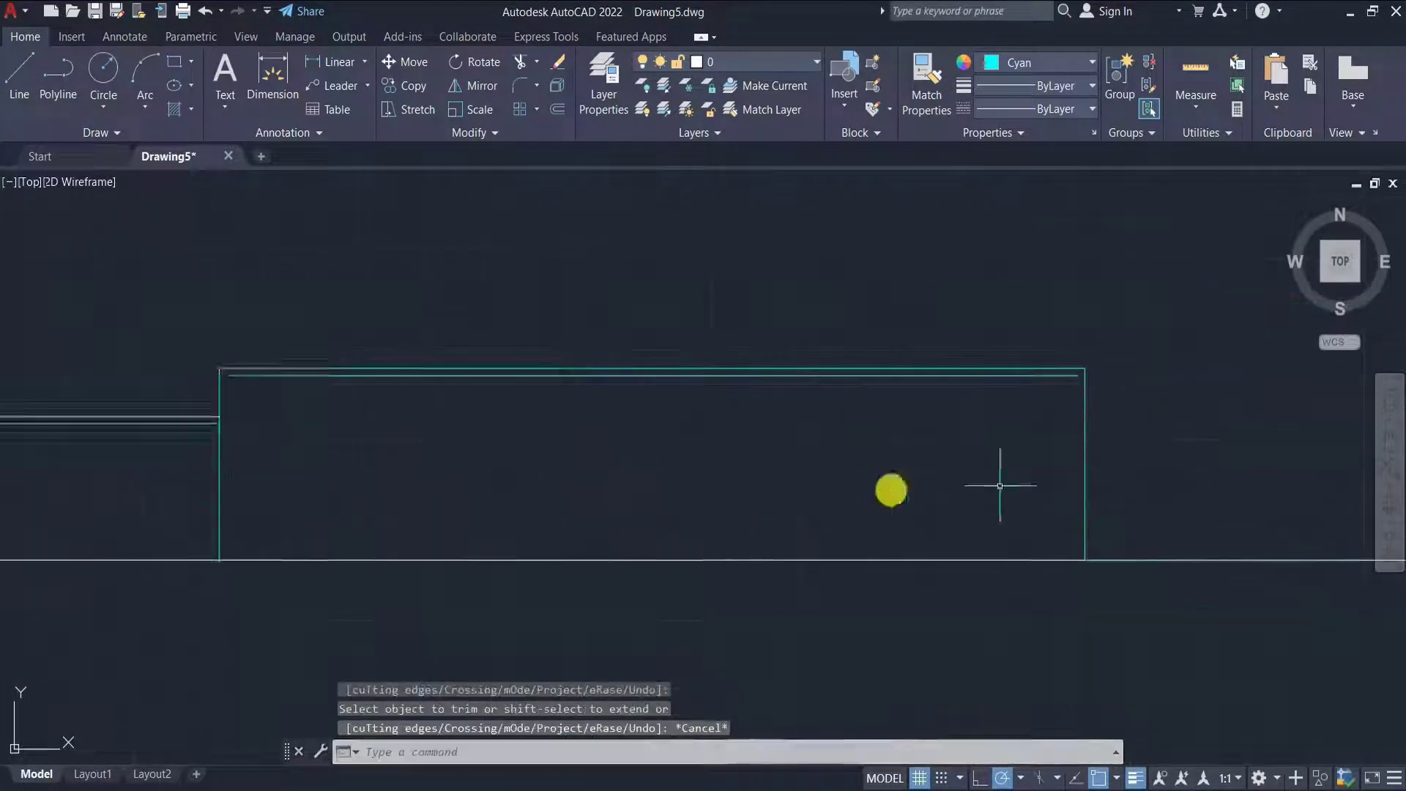
- Offset the short block's outline 25 units inward and trim away the extra horizontal line under its slab
scroll(214, 462, "up", 3)
type("o")
key("Return")
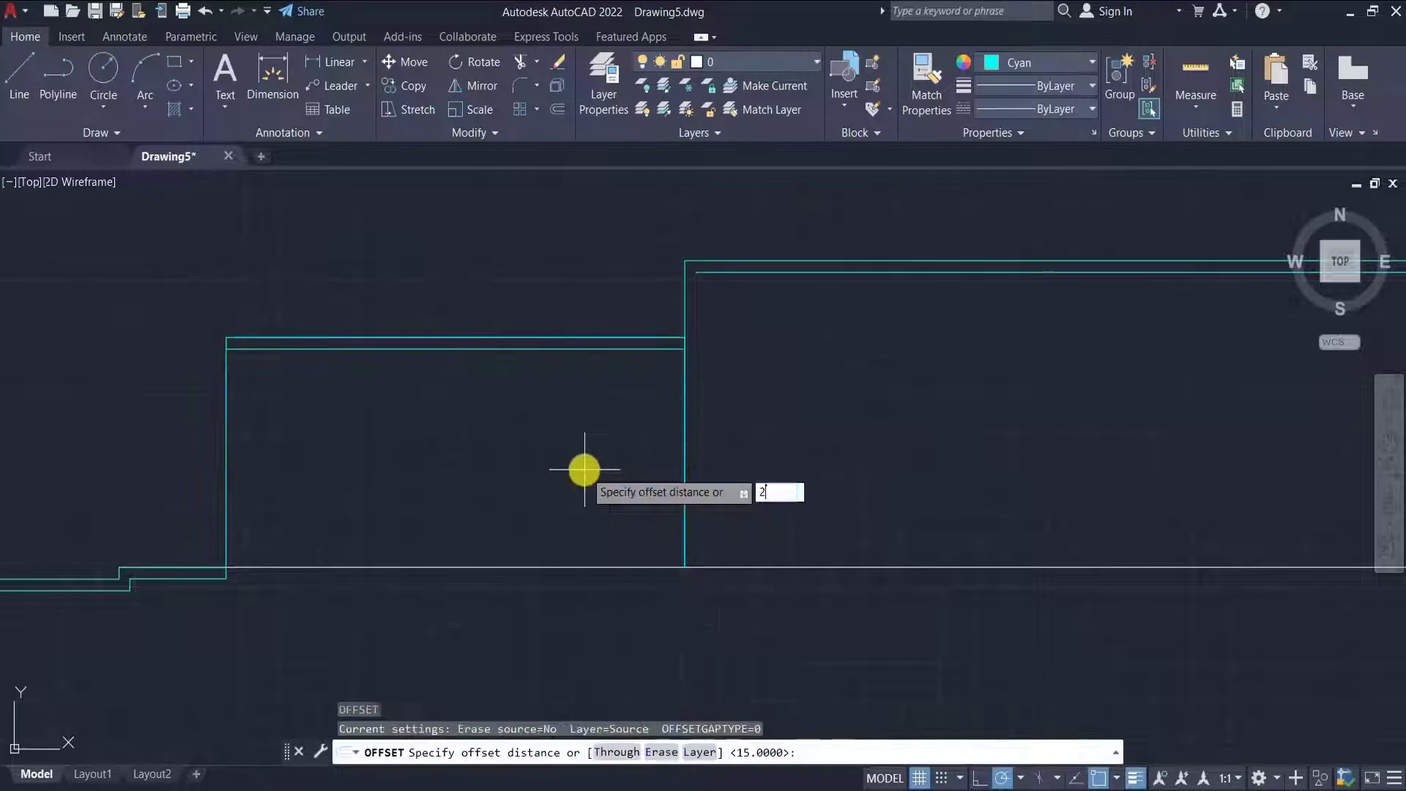
key("Return")
left_click(518, 446)
key("Escape")
type("tr")
key("Return")
key("Escape")
- Stretch the upper ends of the short block's two inner wall lines up to its top edge
scroll(238, 370, "up", 3)
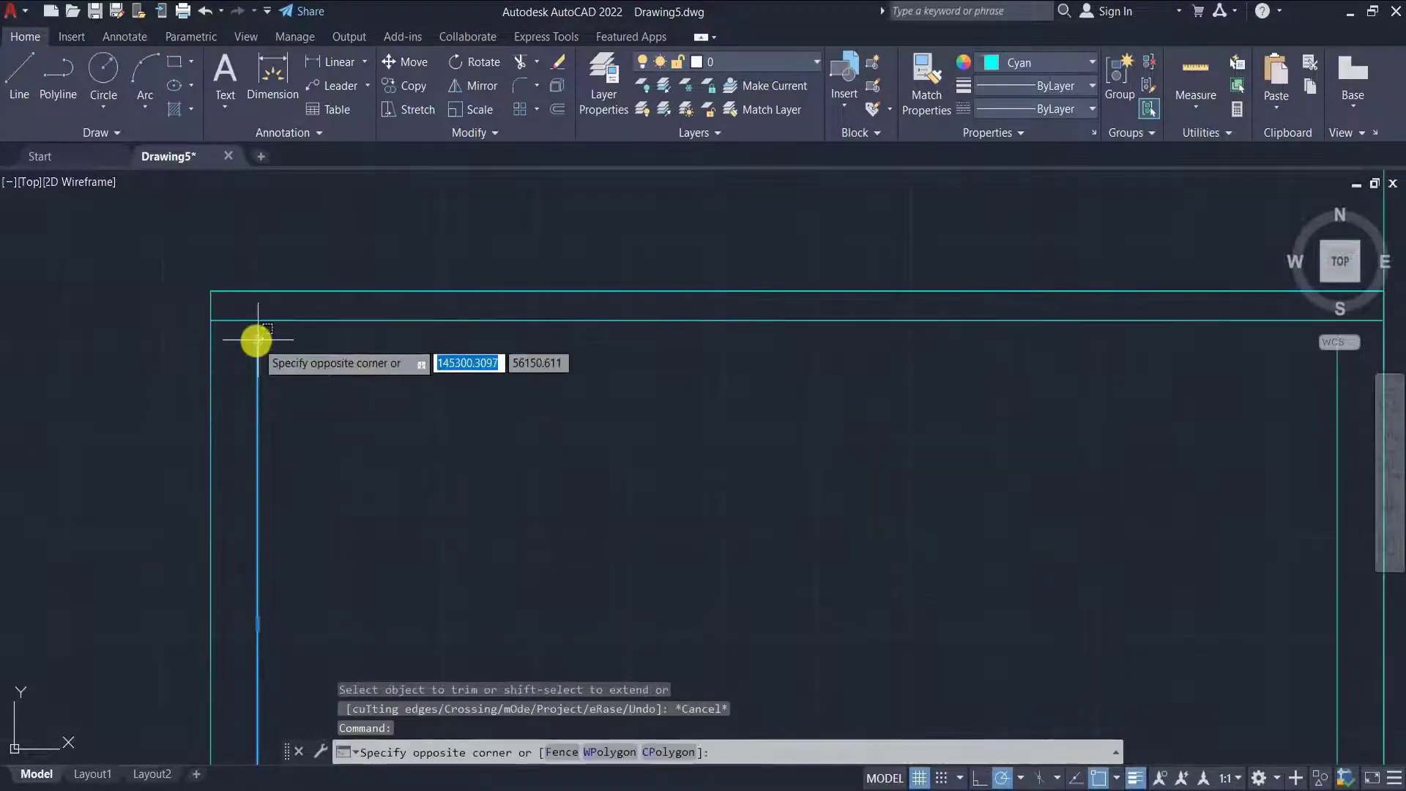
middle_click_drag(1337, 336, 678, 337)
left_click(678, 337)
left_click(678, 337)
left_click(678, 291)
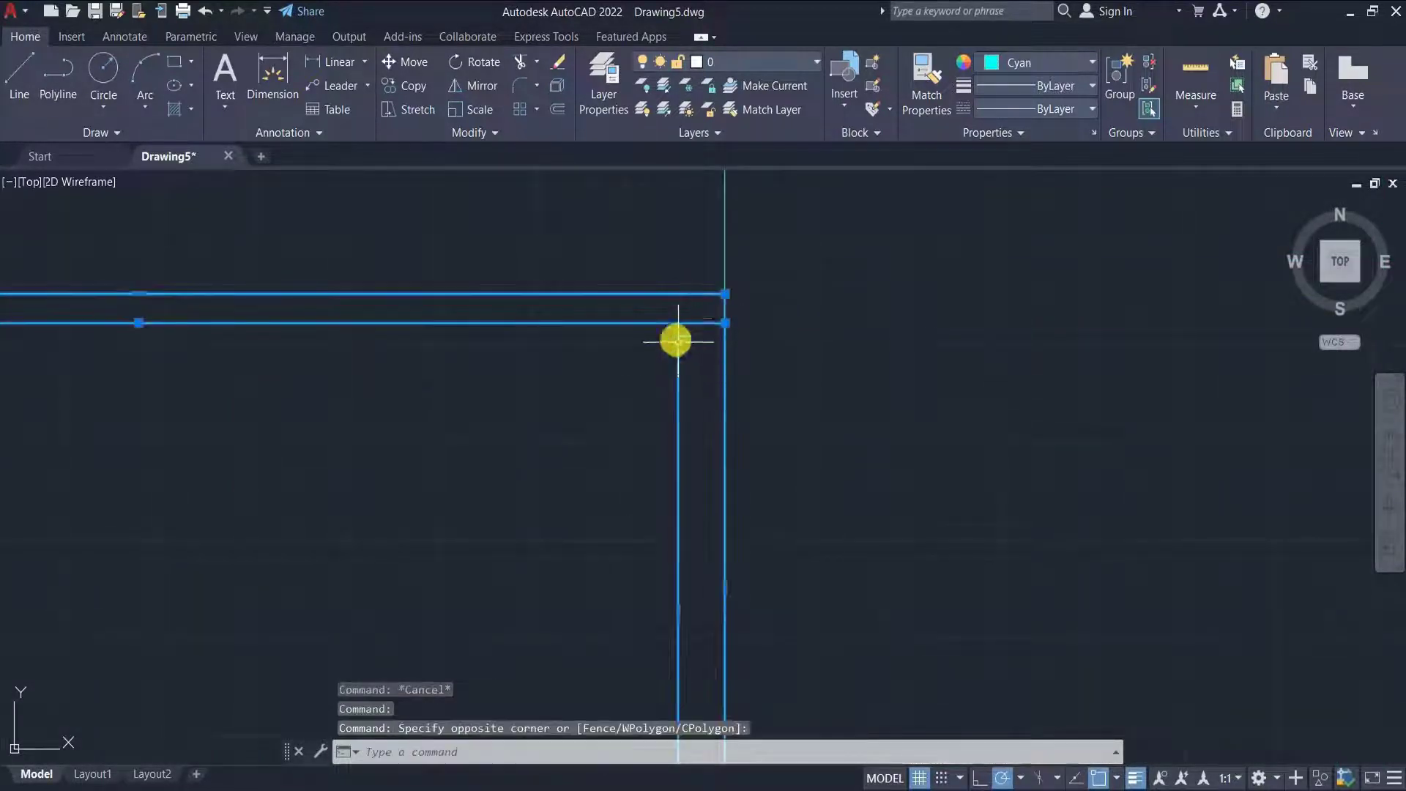
left_click(676, 338)
left_click(677, 291)
key("Escape")
- Offset the taller block's outline 25 units inward and trim away the extra horizontal line under its slab
scroll(556, 433, "down", 4)
type("o")
key("Return")
key("Return")
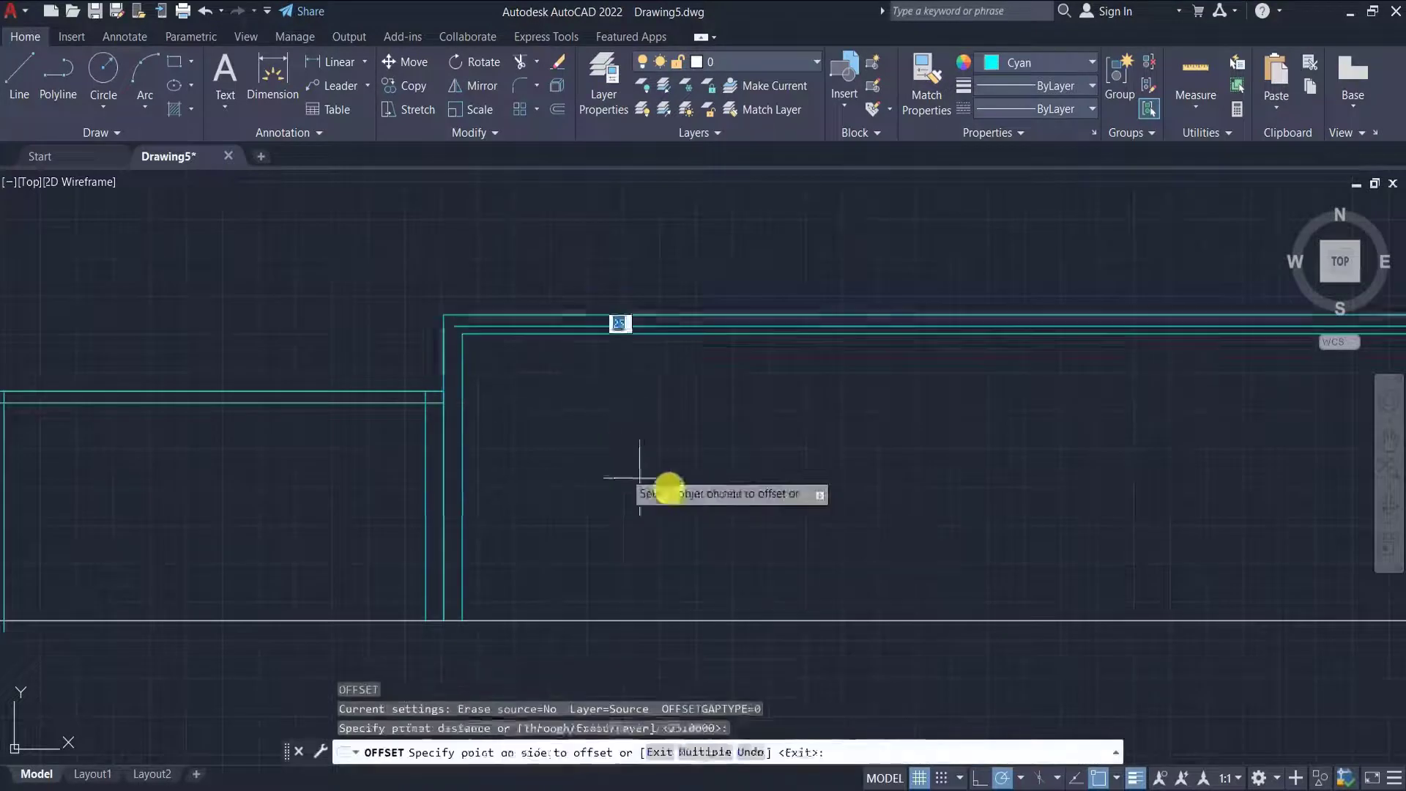
left_click(659, 433)
key("Escape")
type("tr")
key("Return")
key("Escape")
- Stretch the taller block's left inner wall line upward through the slab and its slab line to the outer left edge
scroll(458, 393, "up", 2)
left_click(474, 401)
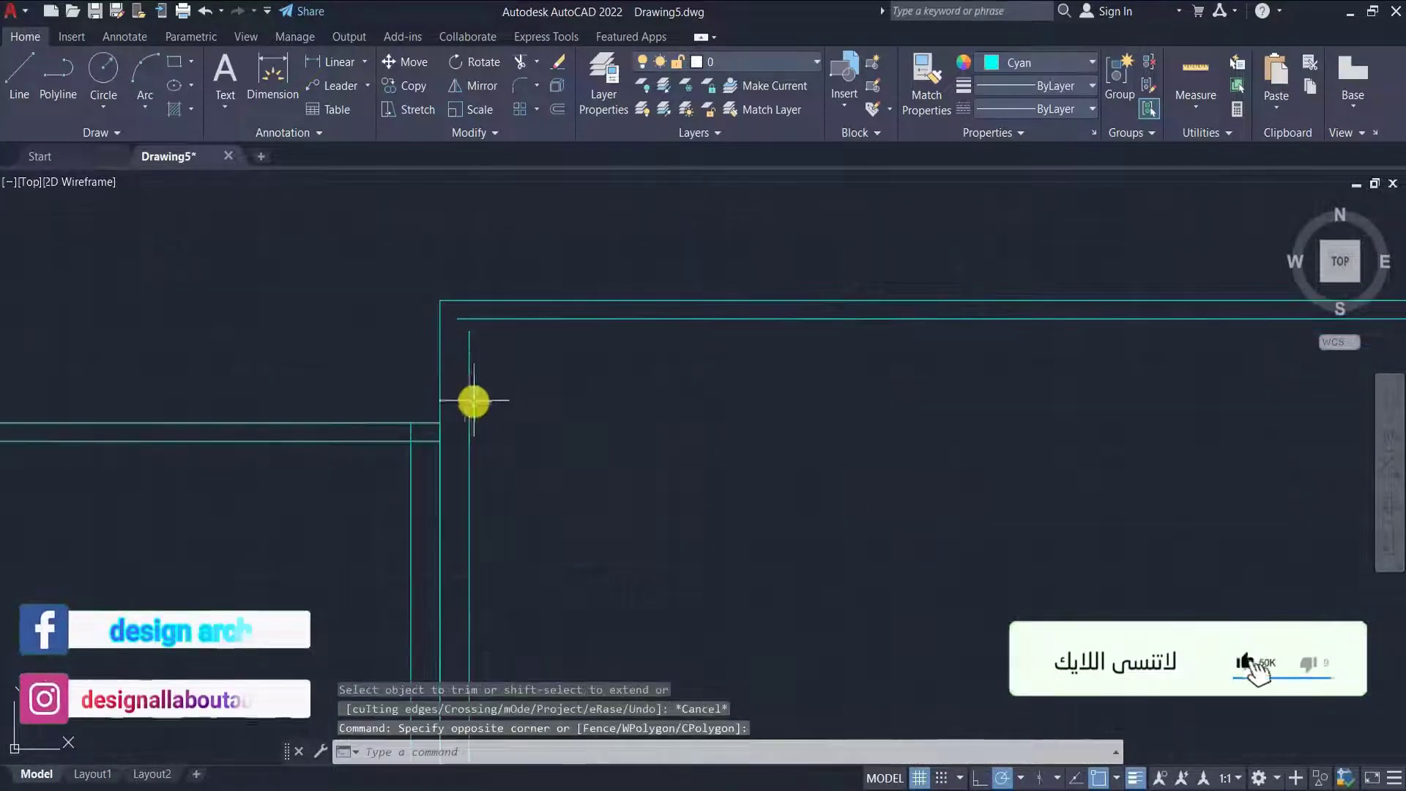
left_click(465, 321)
left_click(468, 319)
left_click(441, 319)
key("Escape")
- Stretch the taller block's right inner wall line up to the top edge and its slab line to the outer right edge
scroll(866, 377, "down", 2)
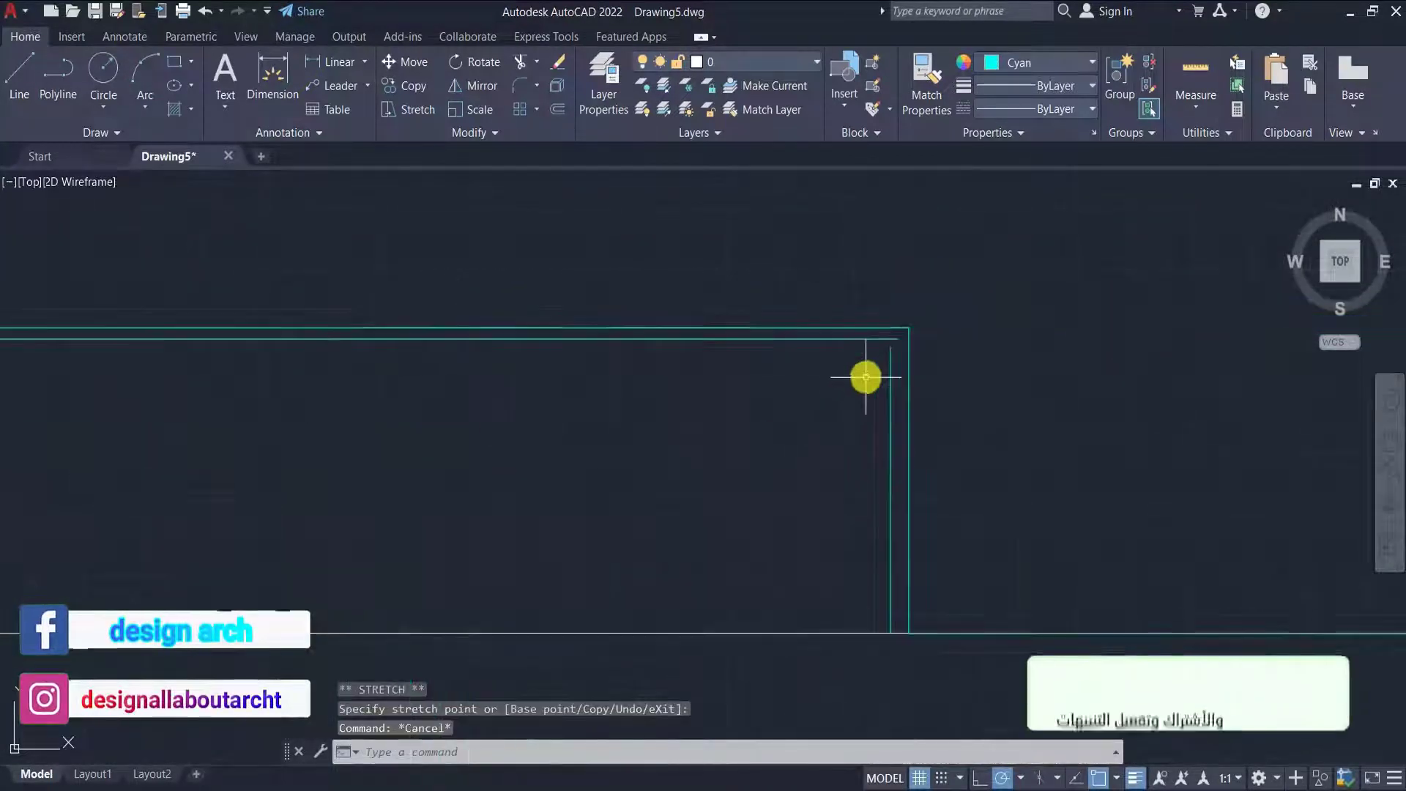
left_click(893, 368)
scroll(895, 352, "up", 4)
left_click(870, 342)
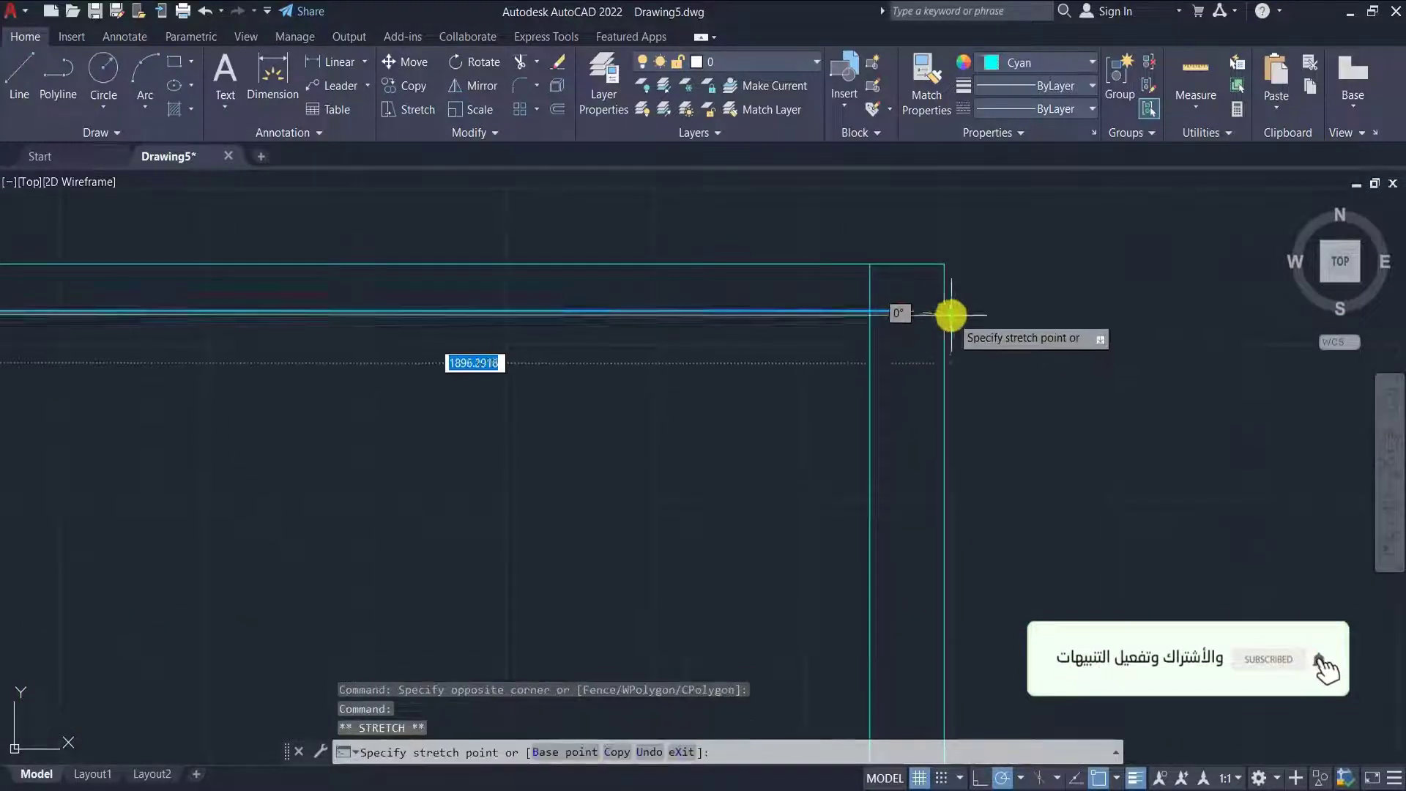
key("Escape")
scroll(627, 408, "down", 6)
scroll(575, 506, "up", 8)
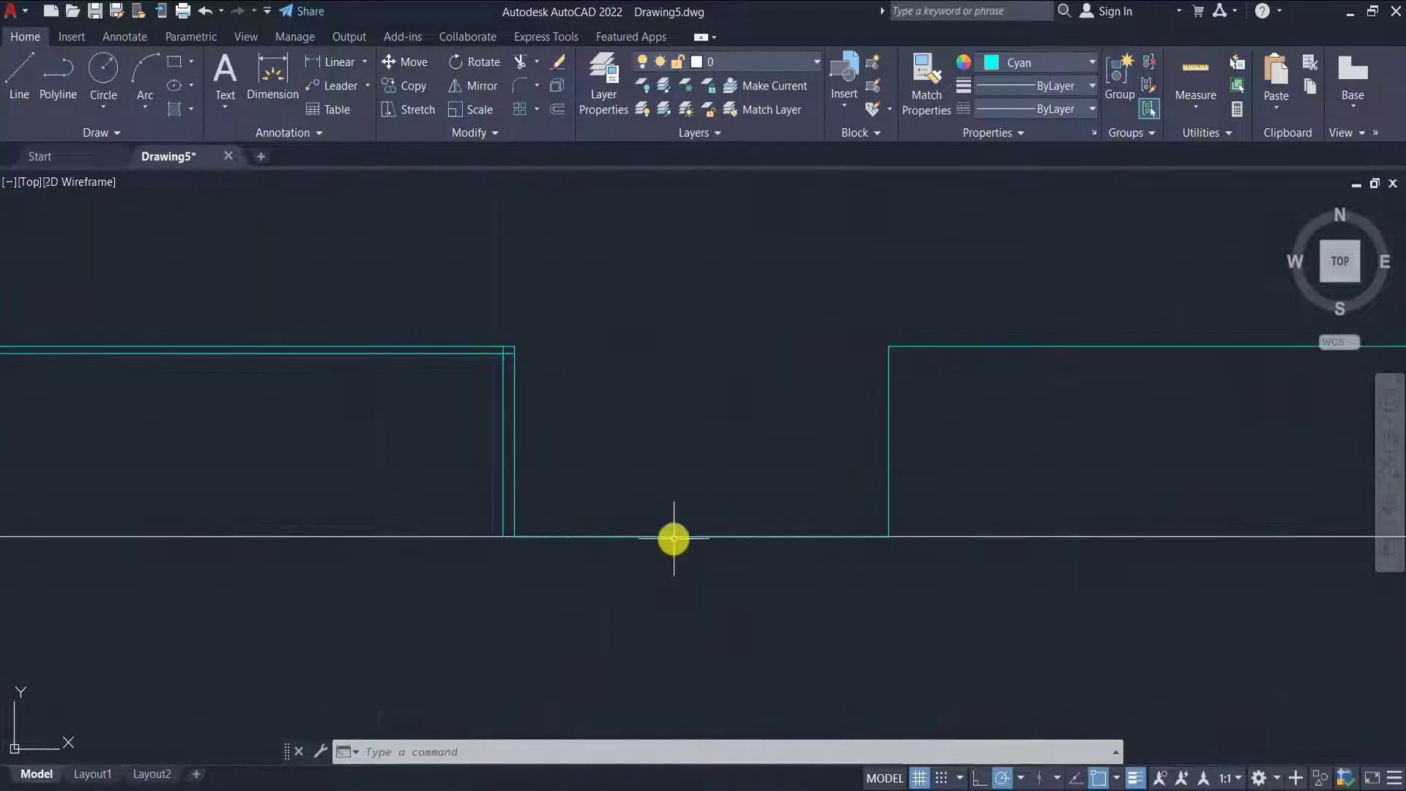
- Draw a stepped recess polyline 15 units deep between the two neighbouring blocks, trim the ground line above it, and offset it 15 units downward
scroll(519, 560, "up", 2)
left_click(515, 536)
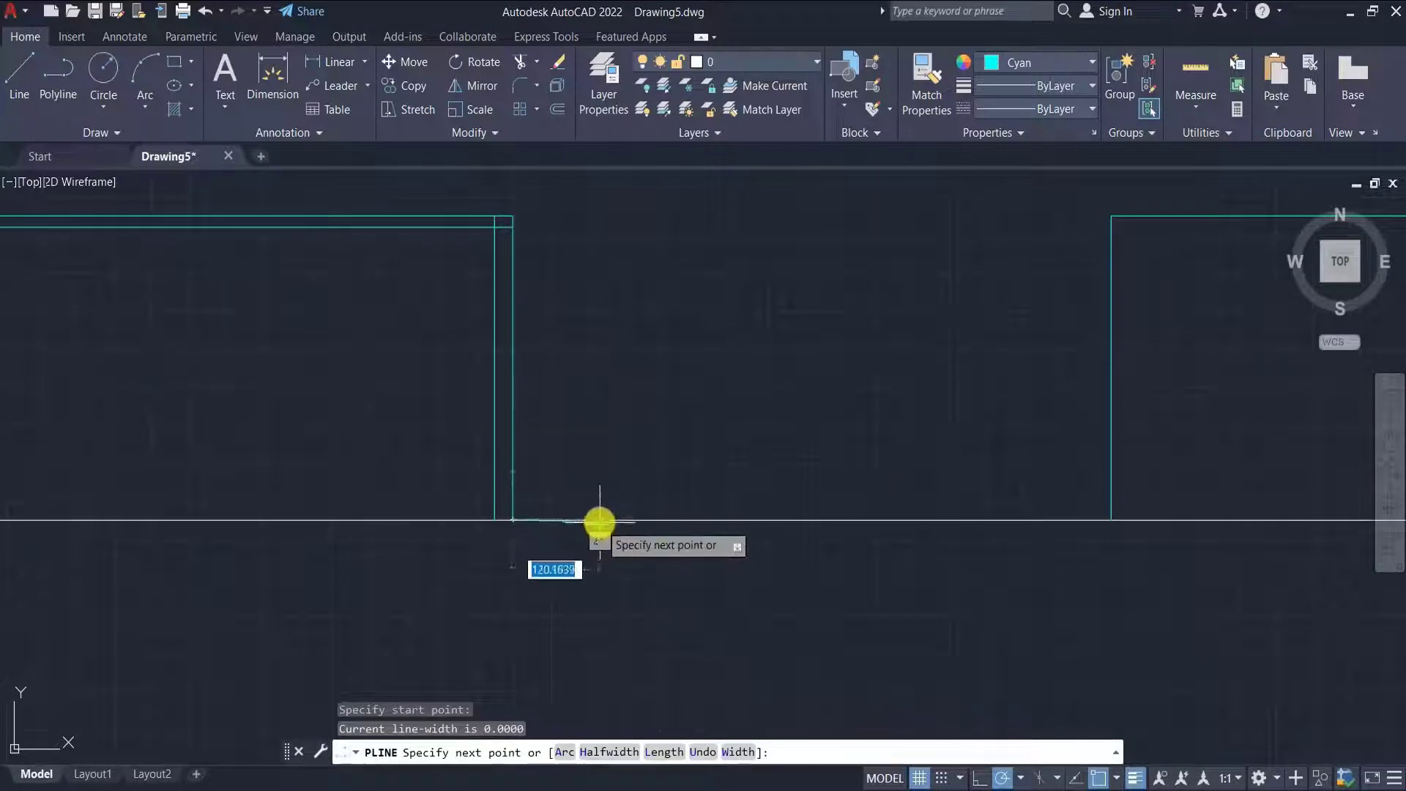
type("15")
key("Return")
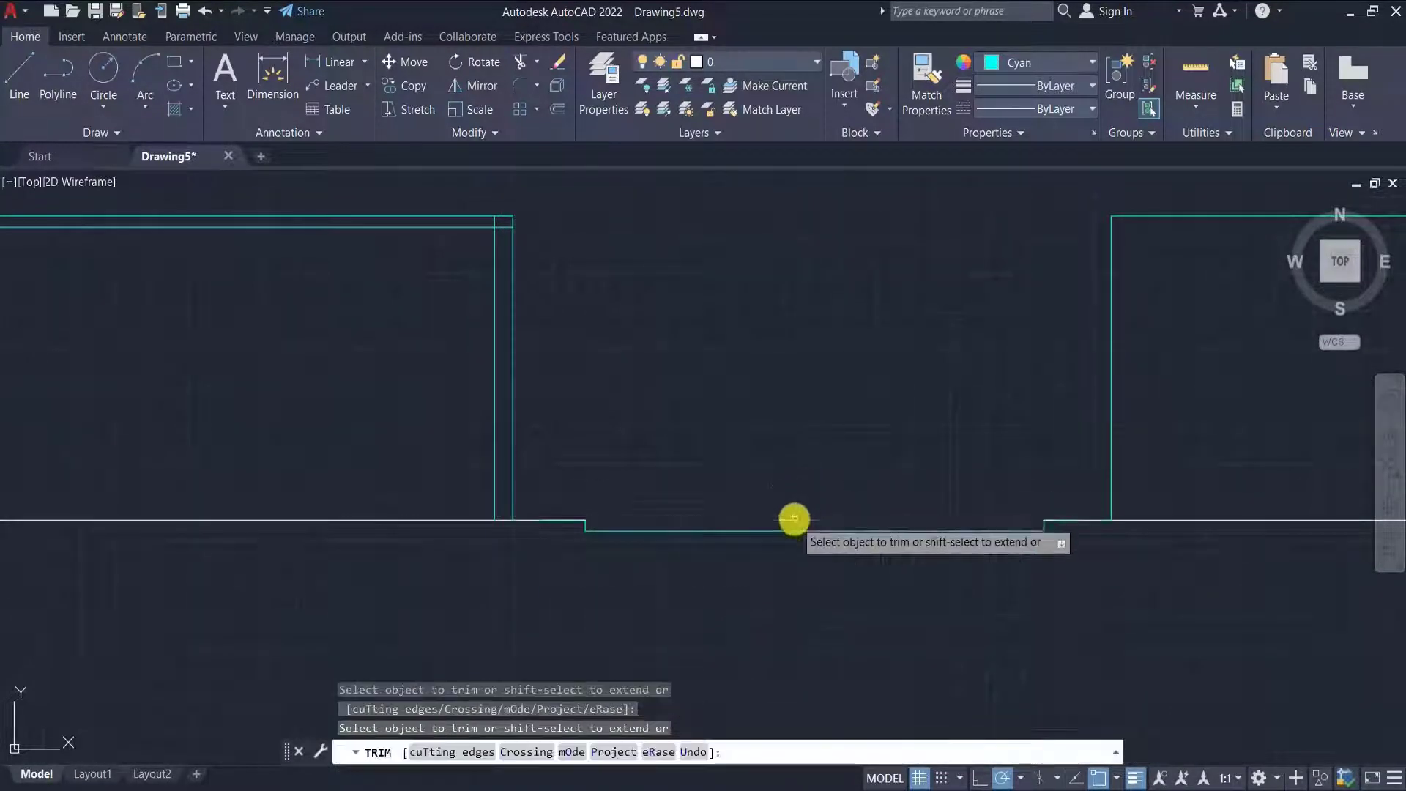
left_click(703, 621)
key("Escape")
- Stretch the facing outer edges of the two blocks beside the recess down to the ends of its lower line
scroll(1098, 475, "up", 3)
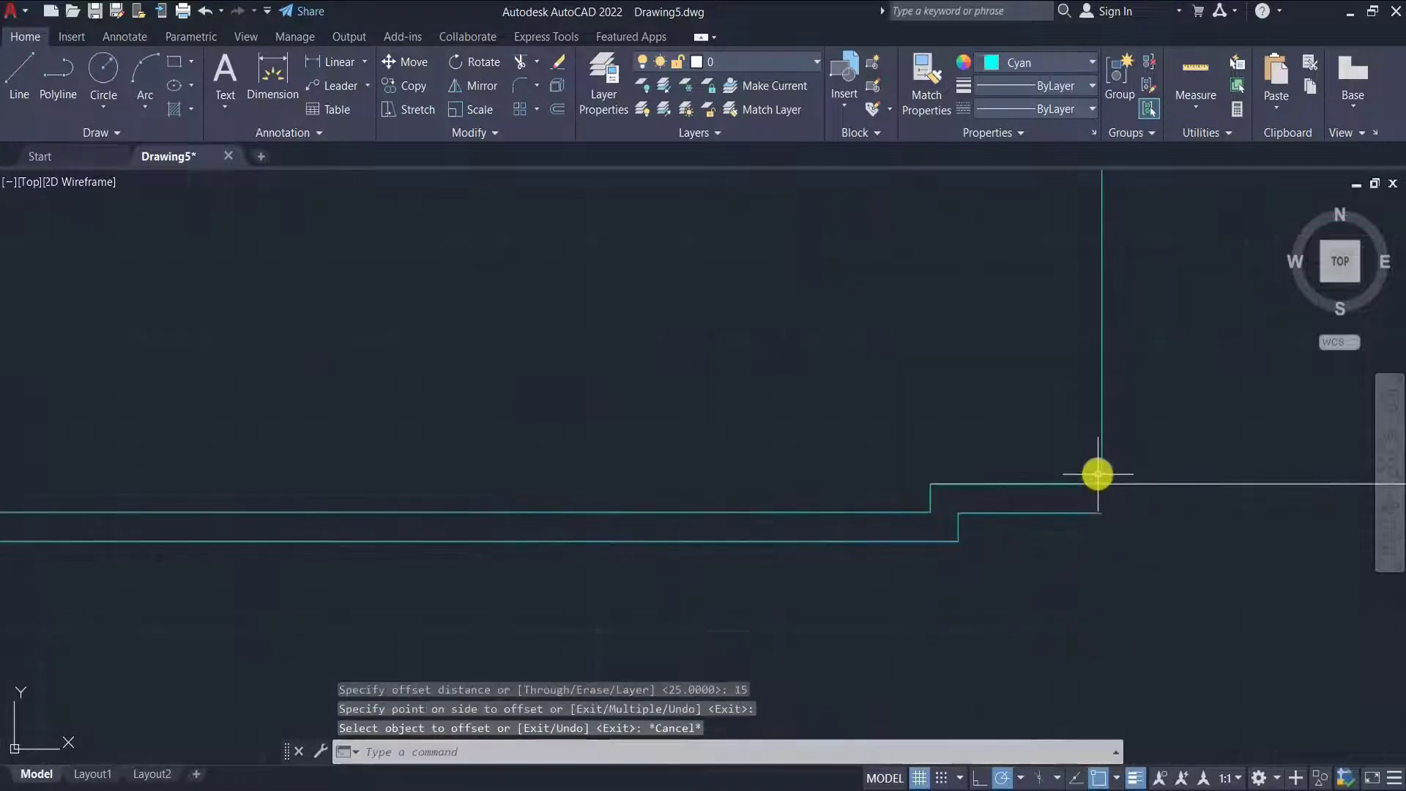
left_click(1104, 513)
key("Escape")
scroll(1124, 545, "down", 2)
scroll(110, 537, "up", 6)
left_click(317, 391)
left_click(317, 430)
left_click(317, 503)
key("Escape")
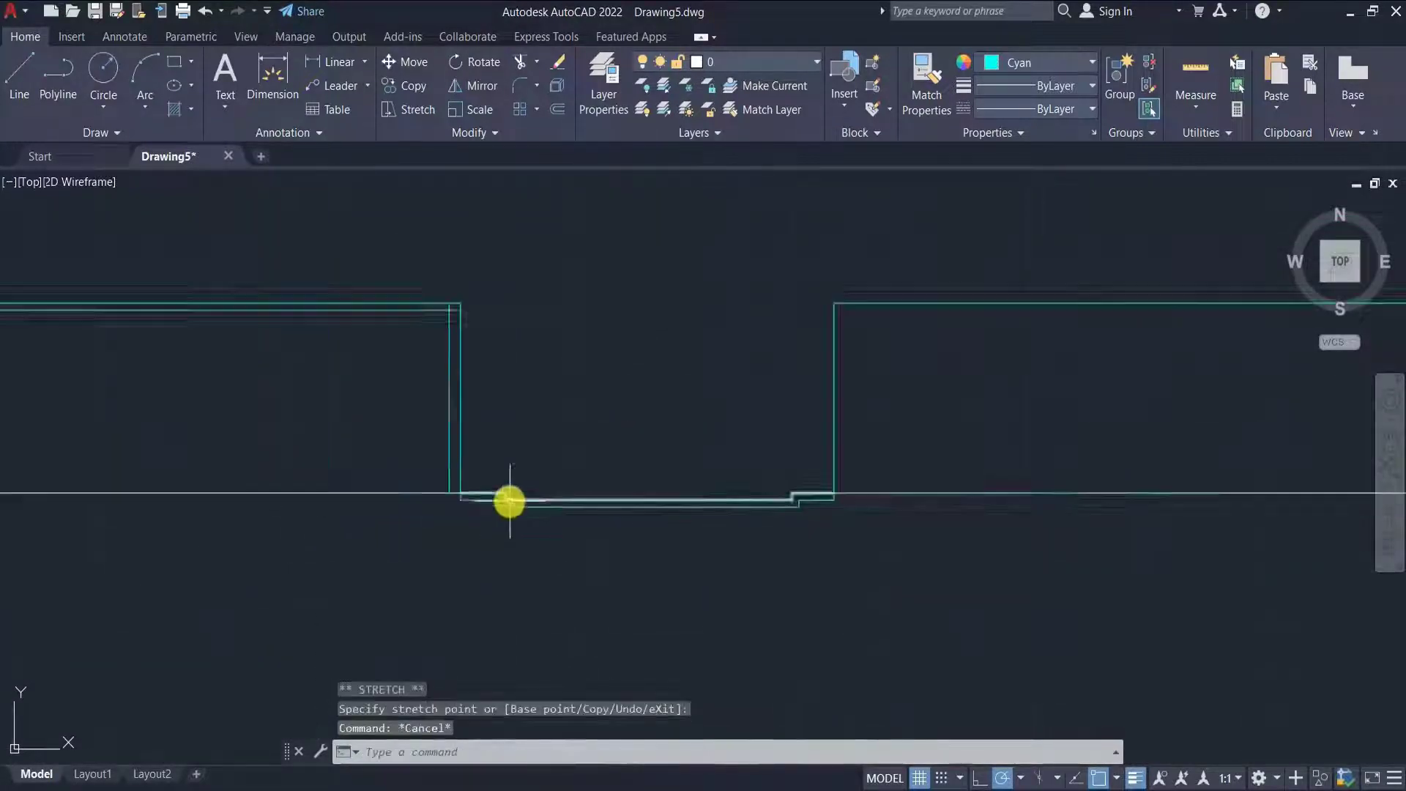
left_click(468, 482)
key("Escape")
- Offset the outline of the block just right of the recess 15 units inward
scroll(472, 483, "down", 6)
scroll(478, 462, "up", 3)
scroll(693, 636, "down", 7)
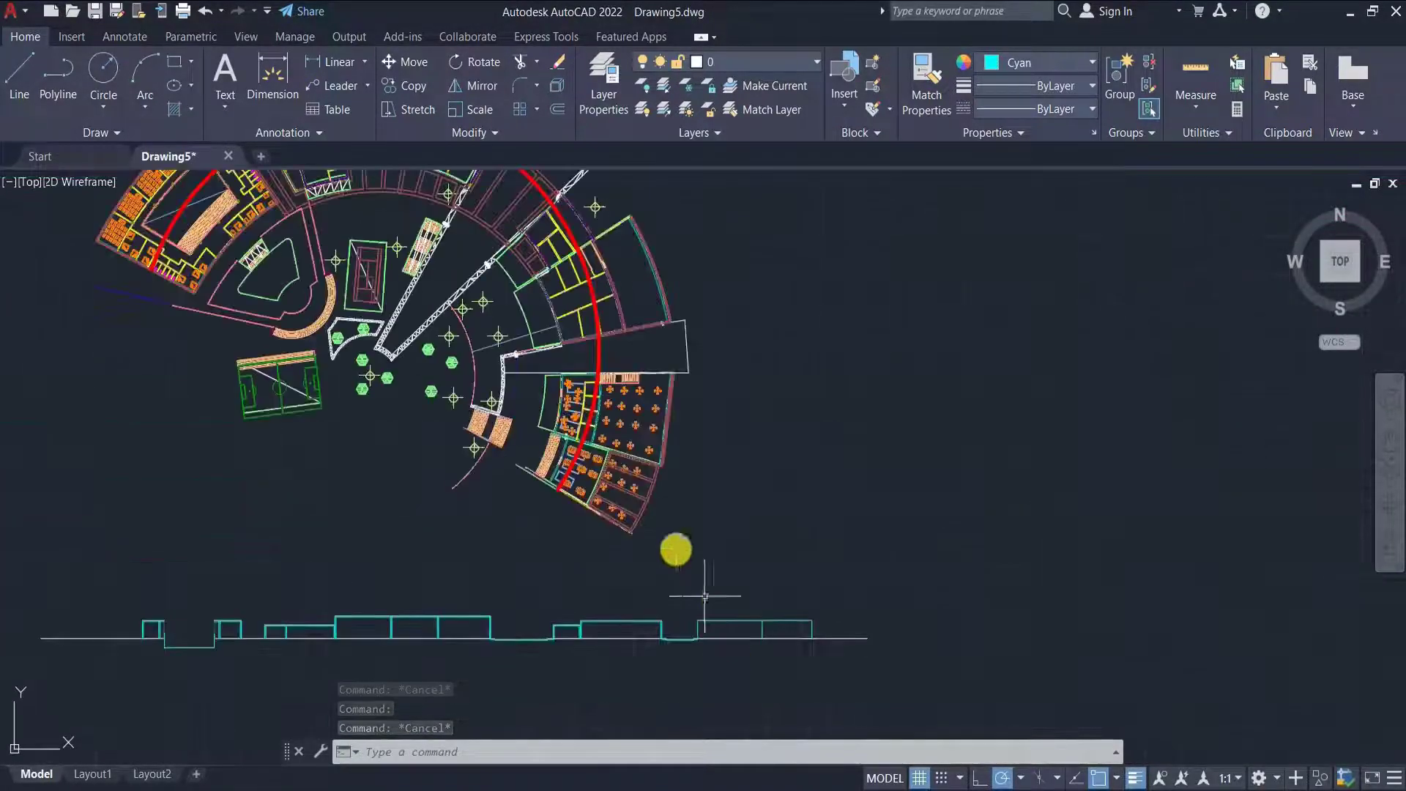
scroll(725, 630, "up", 5)
left_click(646, 520)
scroll(666, 508, "down", 2)
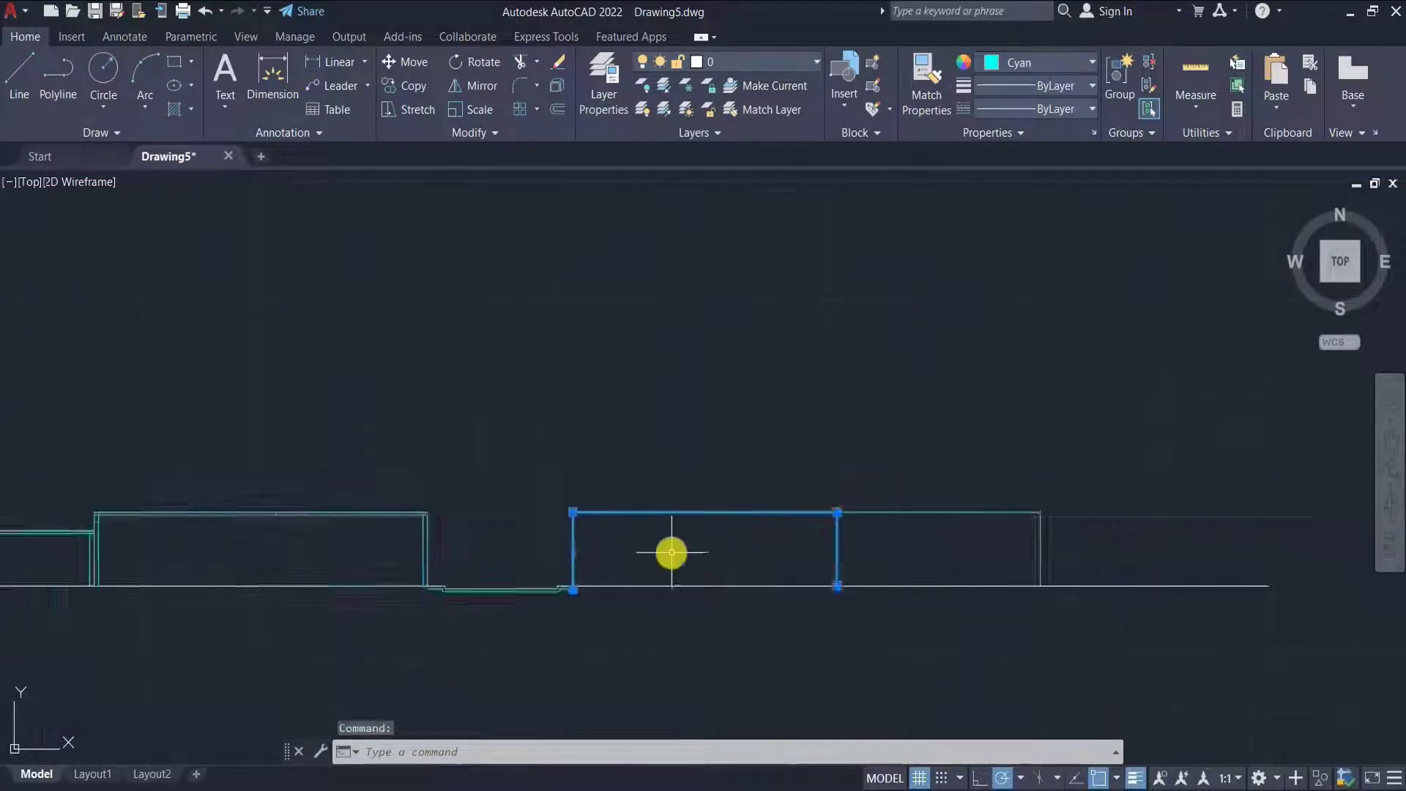
scroll(672, 554, "up", 1)
type("o")
key("Return")
left_click(732, 539)
key("Escape")
scroll(509, 516, "up", 5)
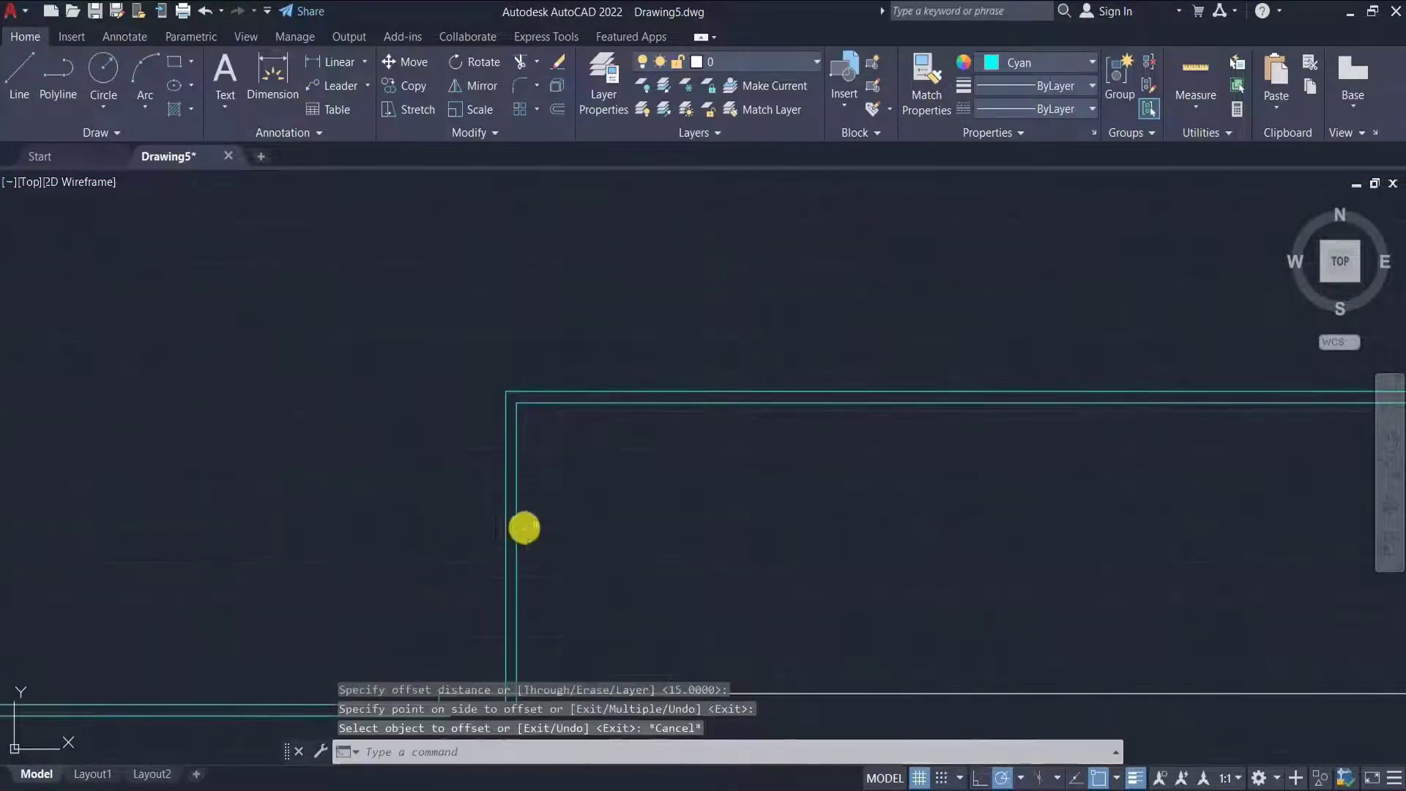
- Trim away the vertical lines of the 15-unit offset and offset the same outline 25 units inward, keeping only its wall lines
scroll(524, 527, "down", 2)
type("tr")
key("Return")
type("o")
key("Return")
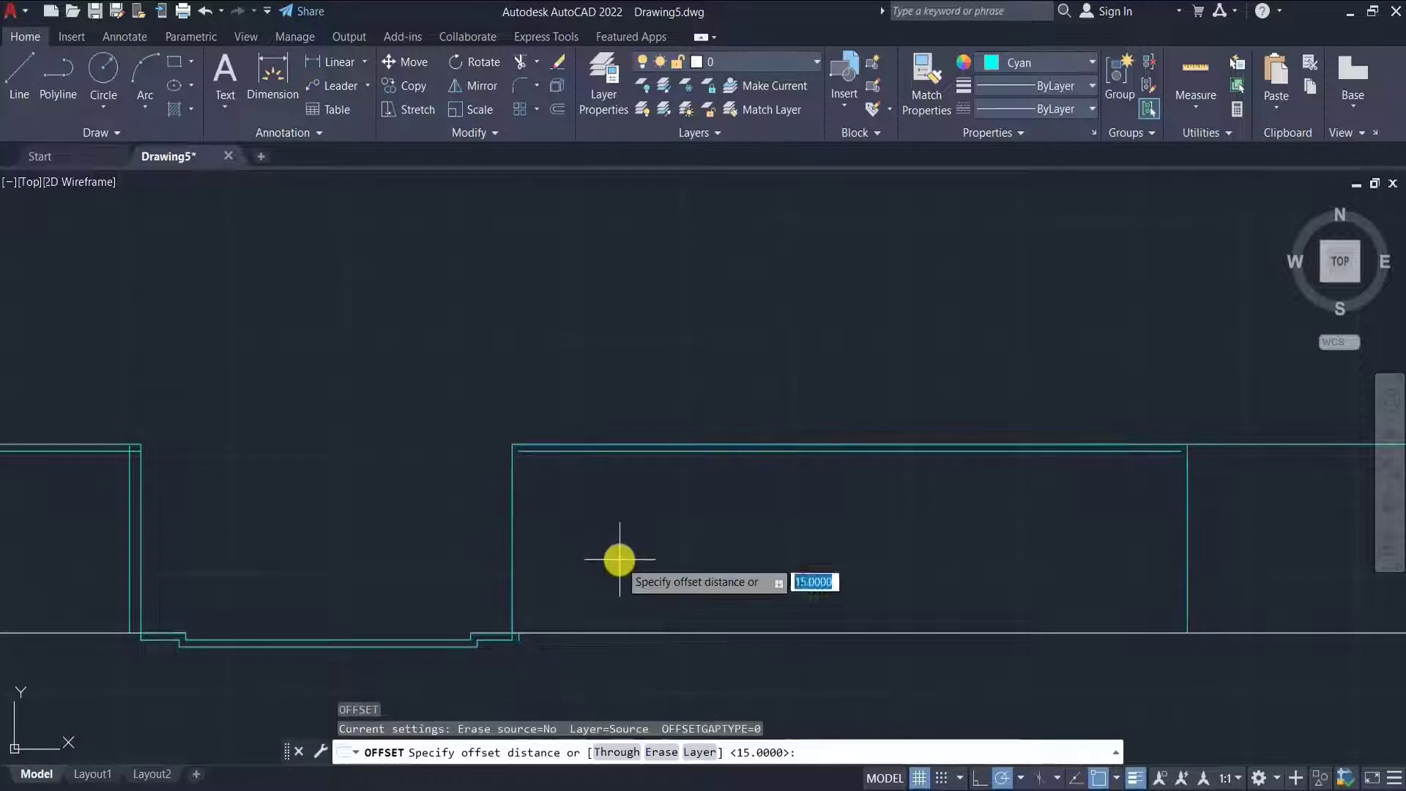
key("Escape")
- Fillet the block's inner slab line with both inner wall lines to close its upper corners
scroll(527, 484, "up", 4)
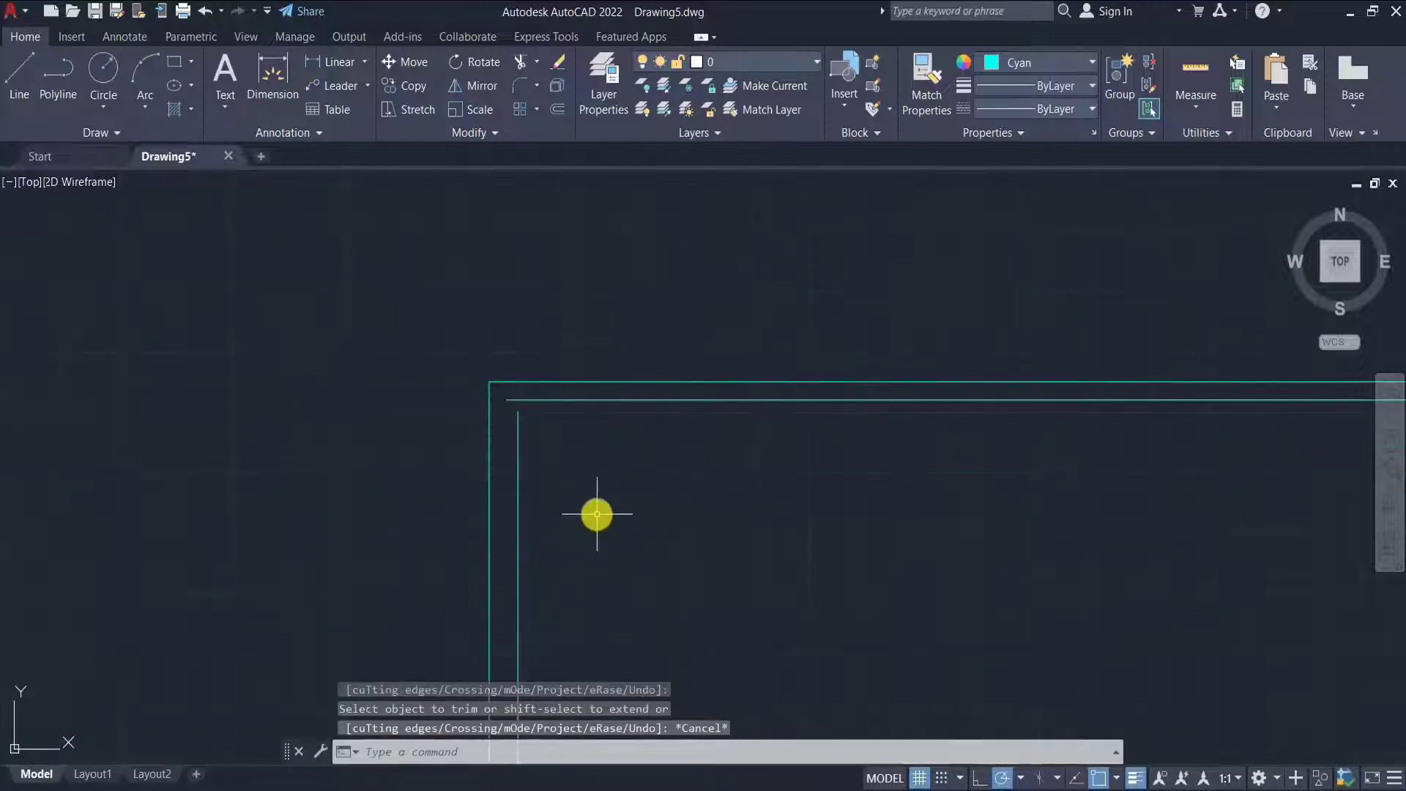
scroll(470, 474, "down", 4)
scroll(1029, 425, "up", 6)
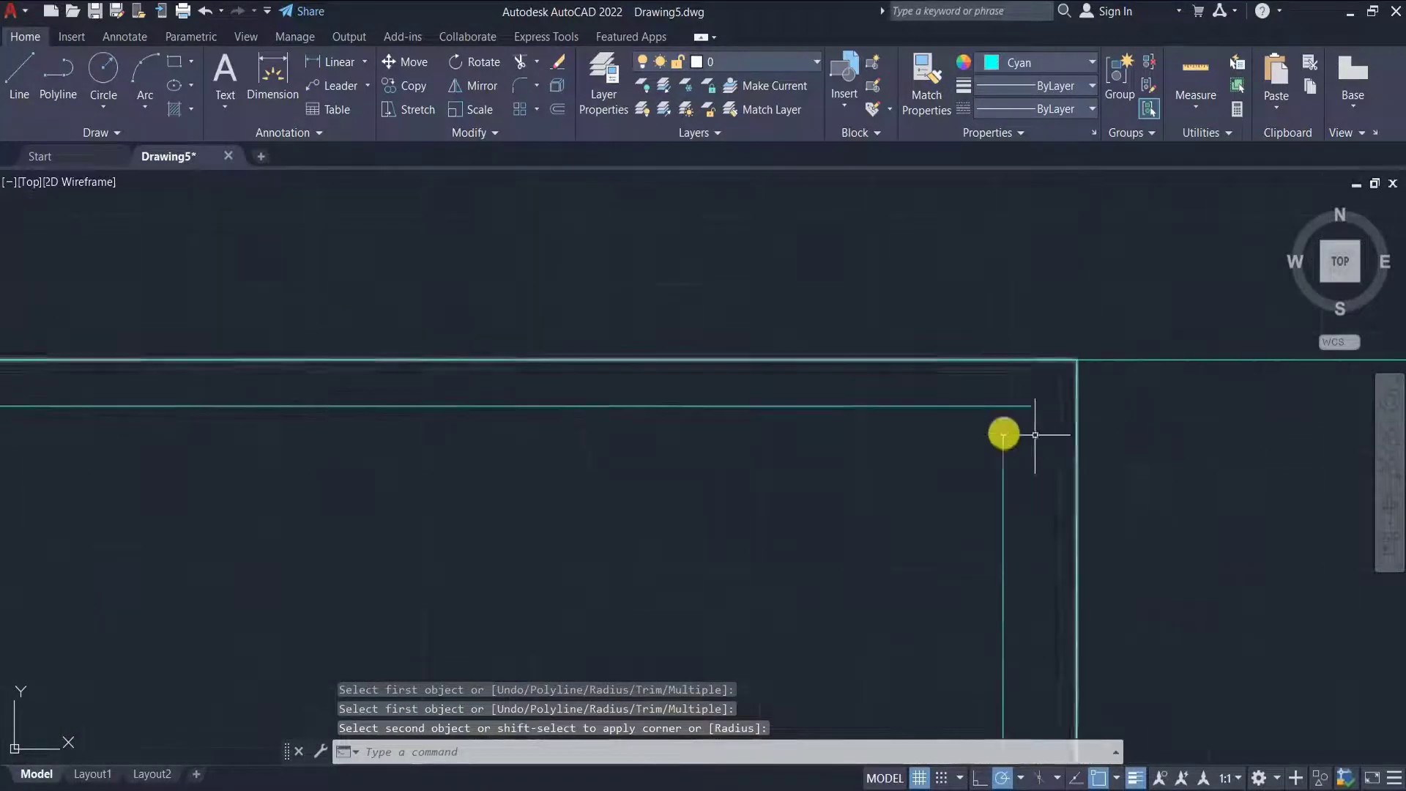
key("Return")
left_click(1004, 433)
left_click(970, 407)
key("Escape")
- Offset the rightmost block's outline 25 units inward and trim away the offset's horizontal line, leaving the inner wall line
scroll(784, 439, "down", 10)
middle_click_drag(629, 503, 752, 594)
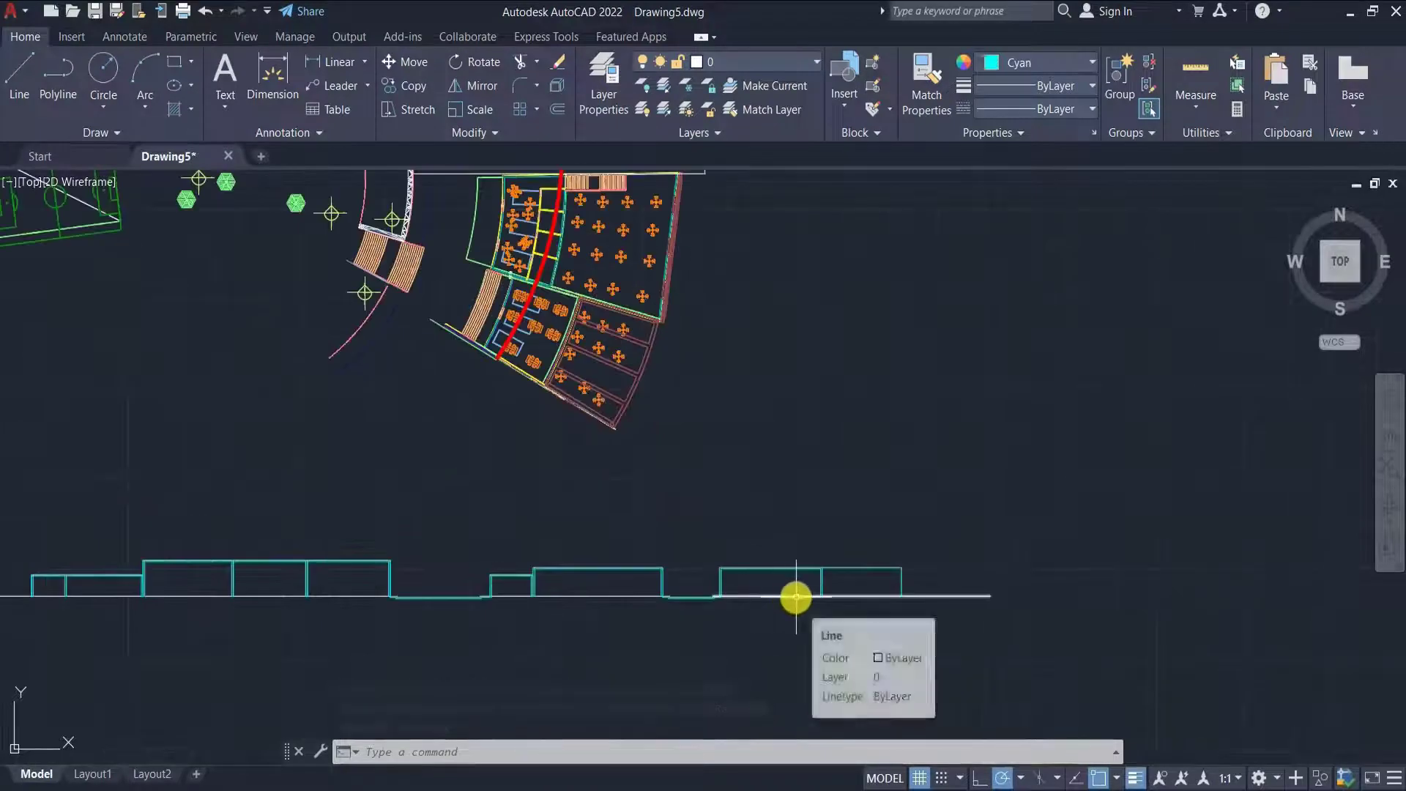
scroll(736, 542, "up", 7)
type("o")
key("Return")
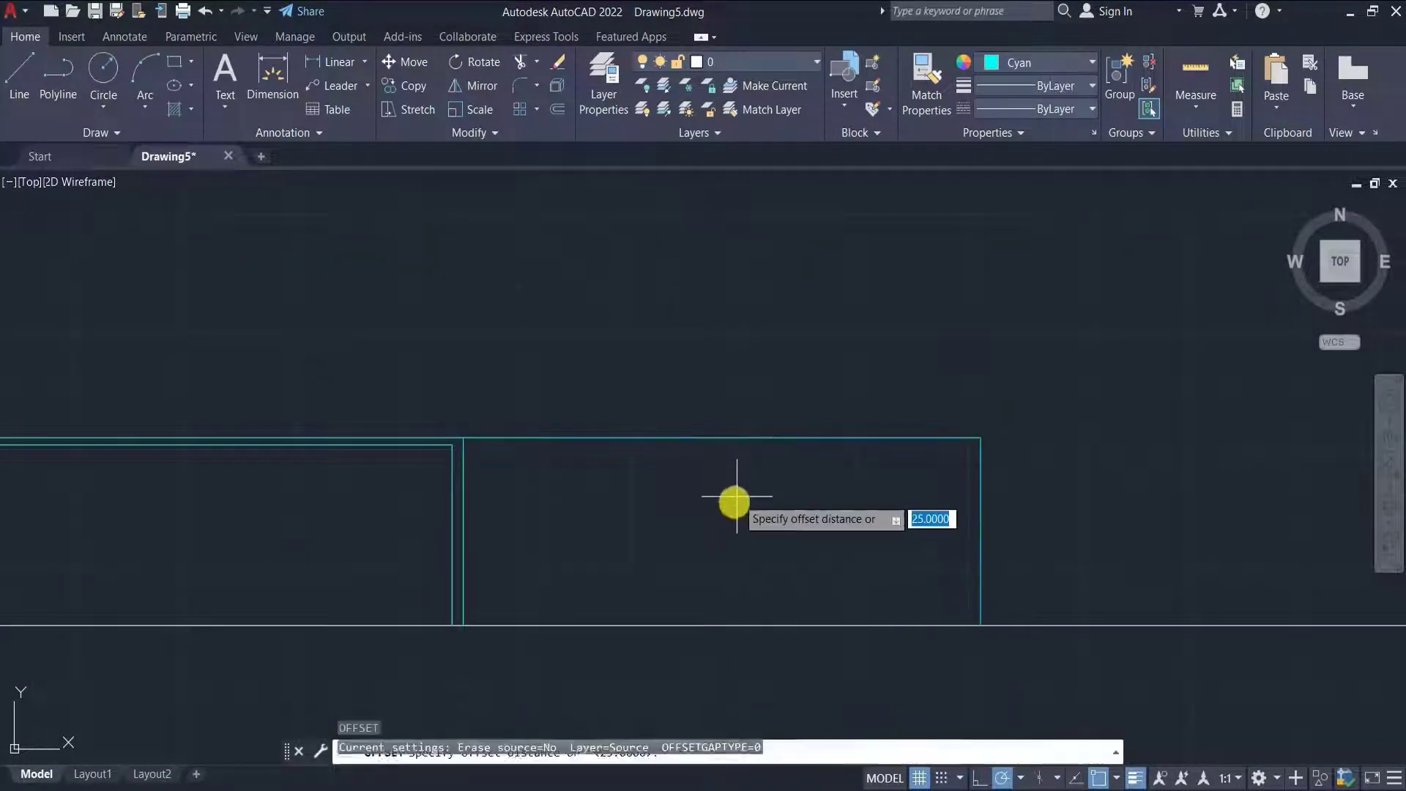
key("Return")
left_click(733, 524)
key("Escape")
type("tr")
left_click(821, 449)
key("Escape")
- Offset the rightmost block's outline 15 units inward and trim away the offset's vertical line, leaving the slab line
left_click(795, 438)
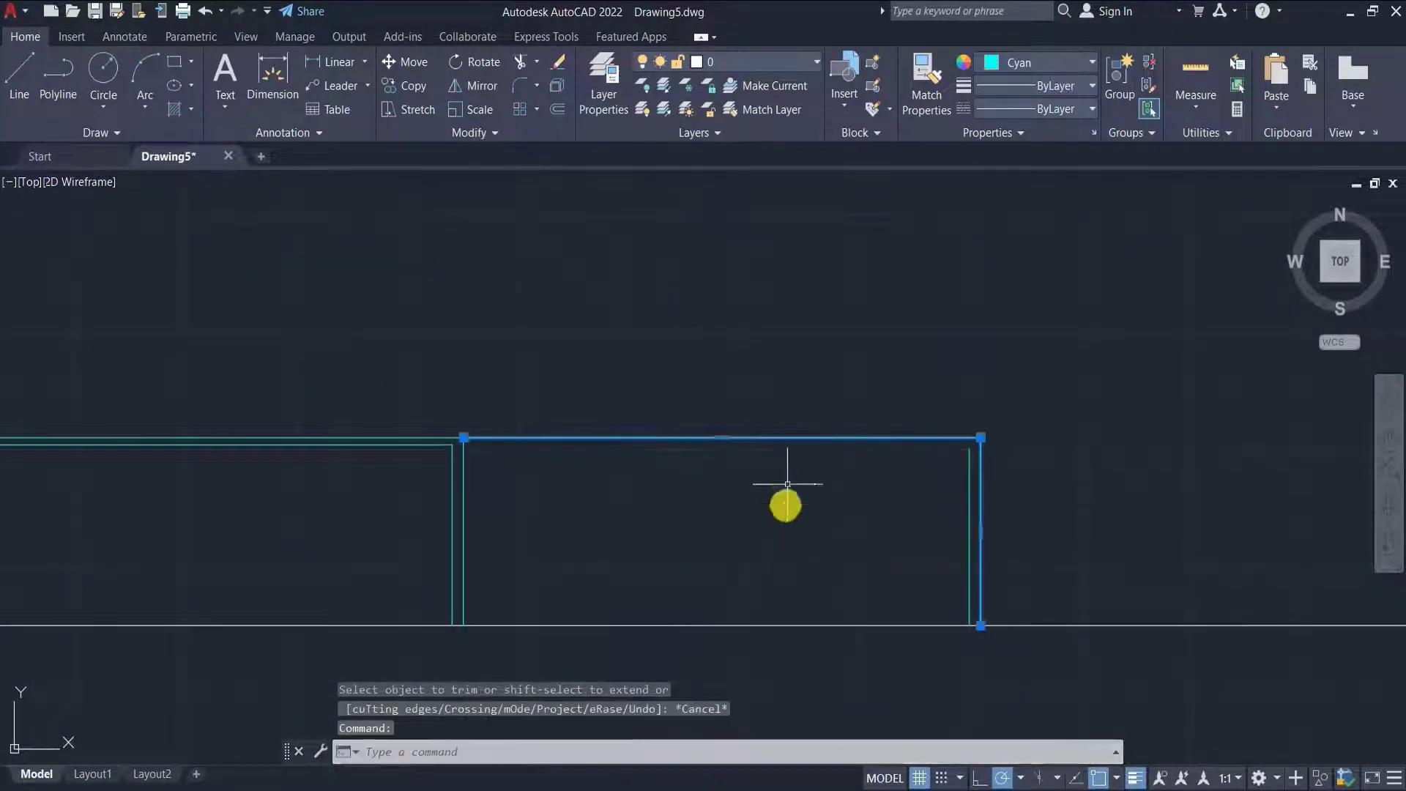
type("o 15")
left_click(794, 513)
key("Escape")
key("Escape")
scroll(974, 472, "up", 6)
type("tr")
left_click(975, 533)
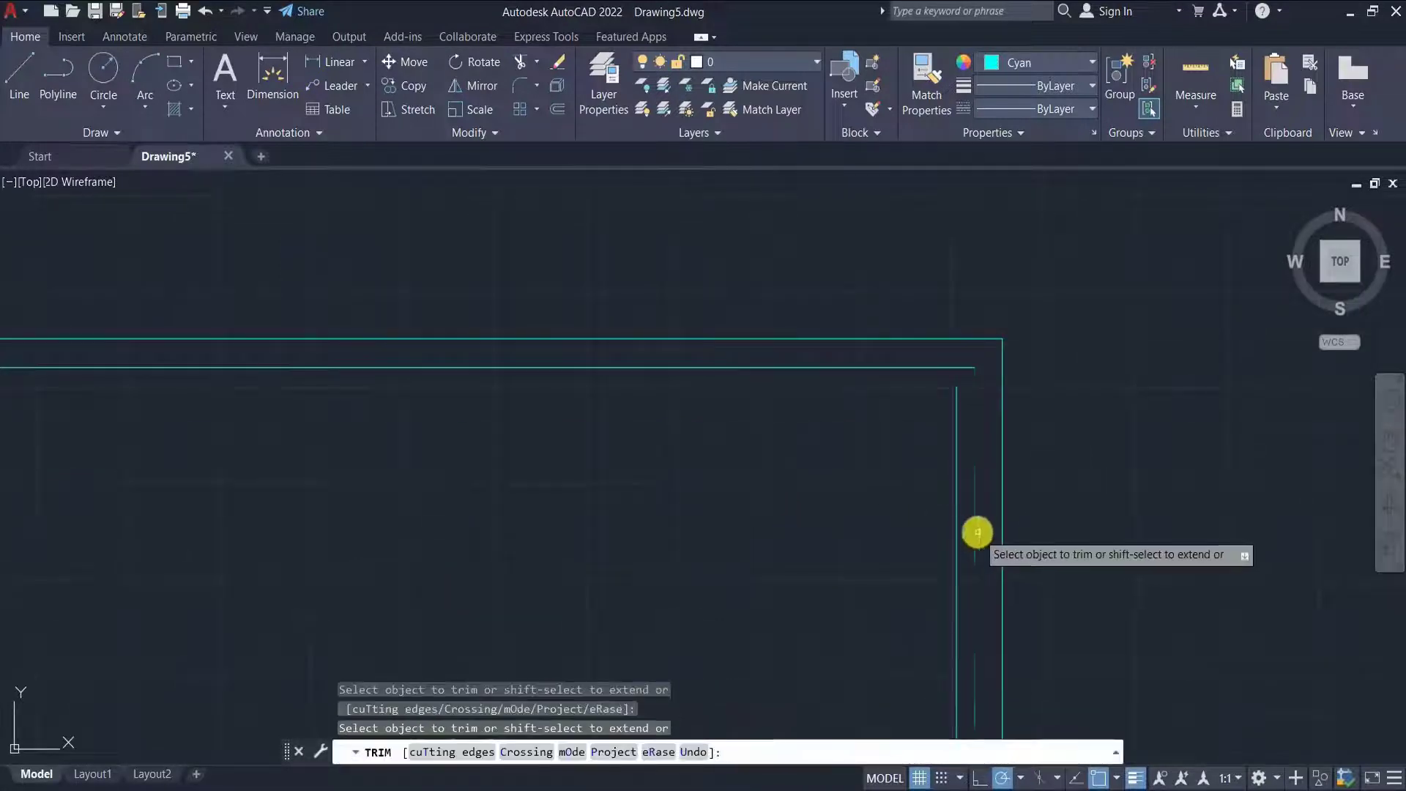
key("Escape")
- Fillet the rightmost block's inner slab and wall lines into a closed upper right corner
type("f")
key("space")
left_click(967, 379)
left_click(965, 368)
left_click(957, 408)
key("ctrl+z")
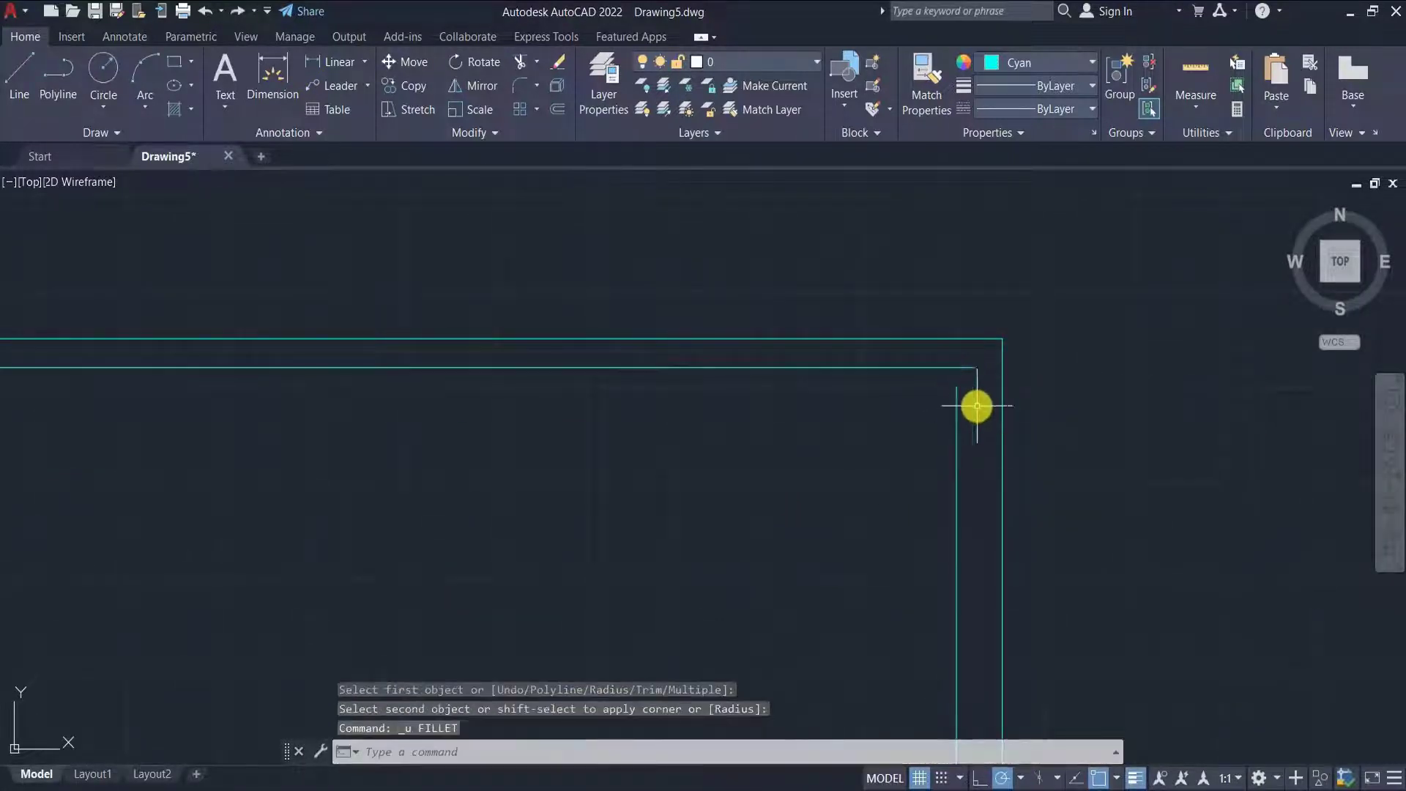
key("space")
key("Escape")
- Draw a ground line under the leftmost block from the deep recess's wall to the block's outer left edge
scroll(882, 381, "down", 8)
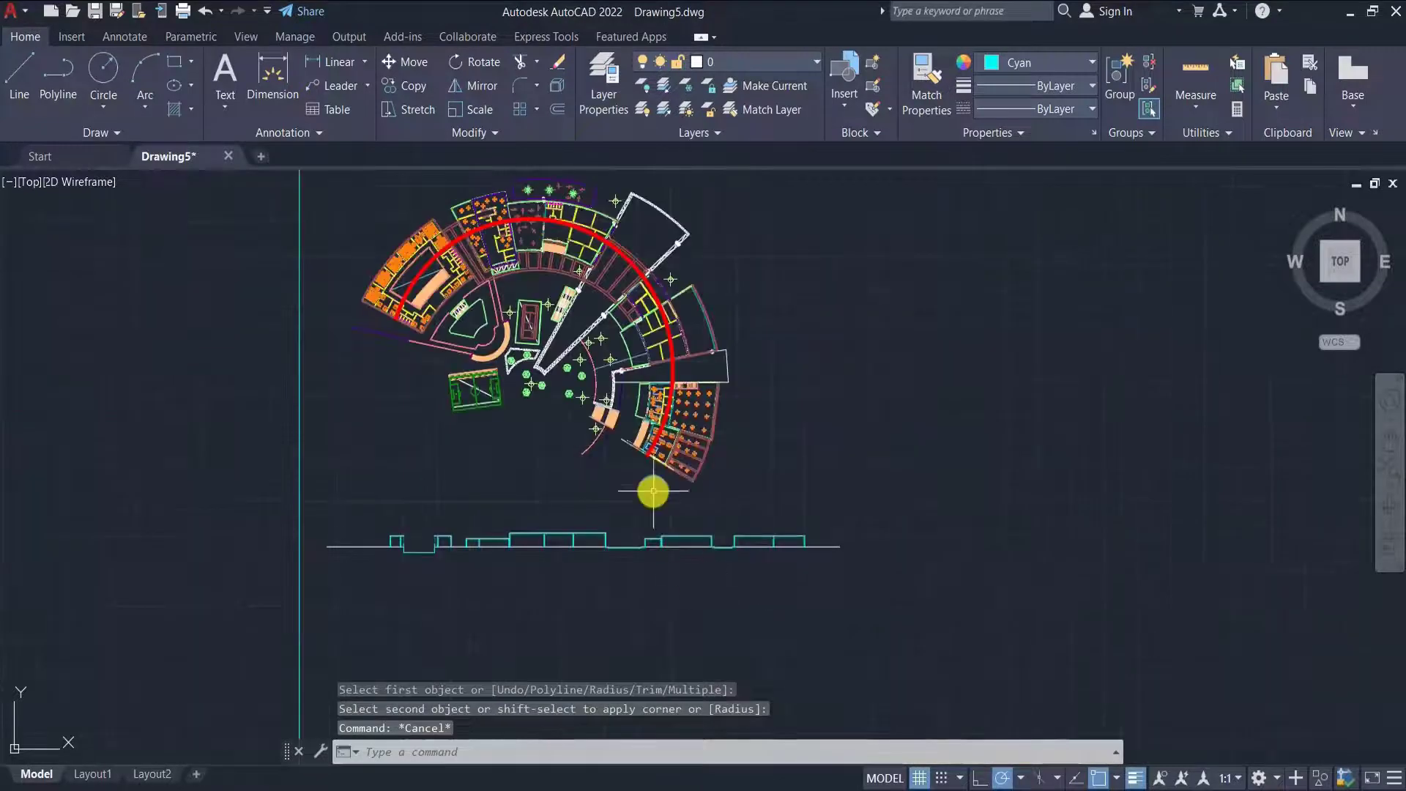
scroll(490, 544, "up", 5)
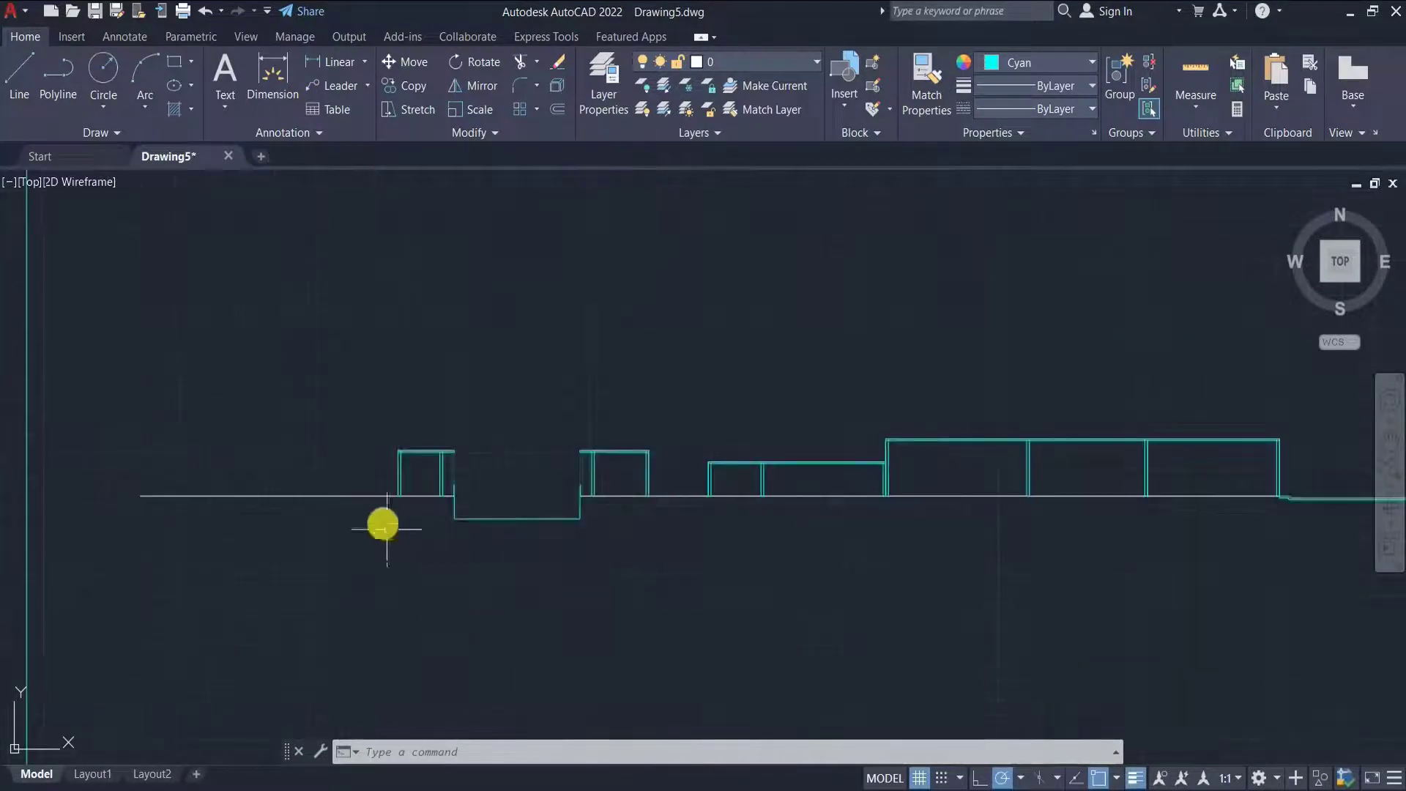
scroll(452, 502, "down", 5)
scroll(492, 552, "up", 6)
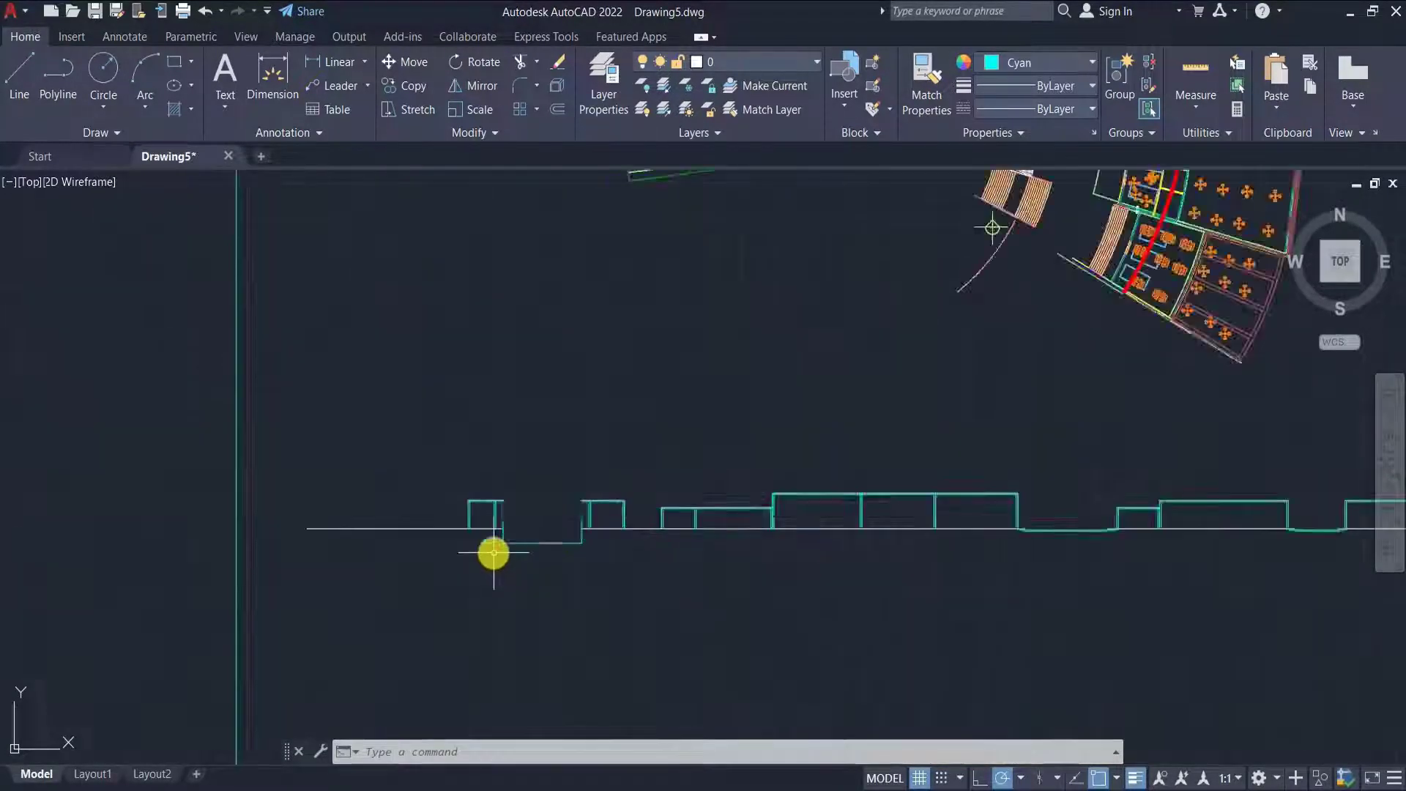
key("l")
key("space")
left_click(731, 442)
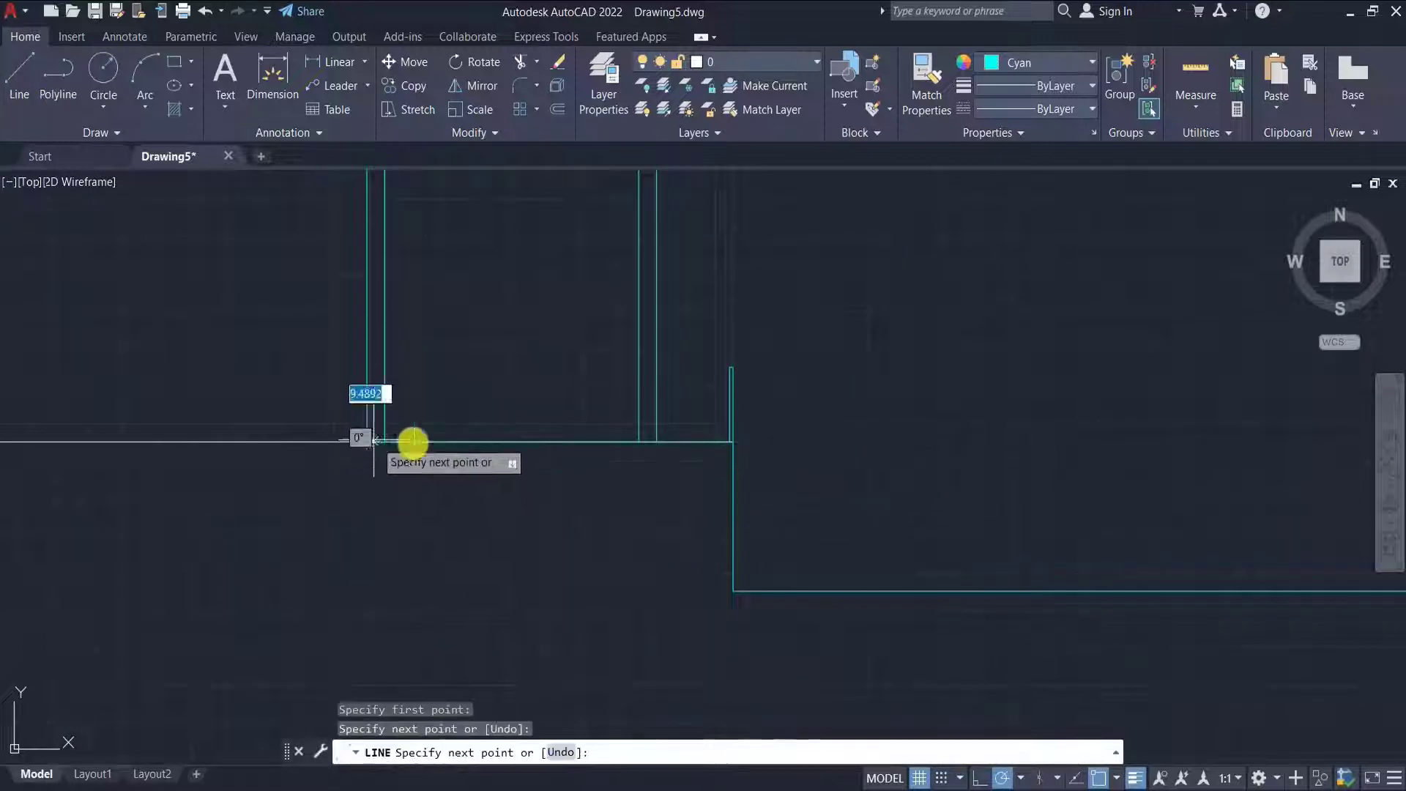
key("Escape")
- Offset the leftmost block's ground line 50 units downward
left_click(492, 442)
type("o")
key("space")
type("50")
key("space")
left_click(533, 522)
scroll(542, 518, "down", 6)
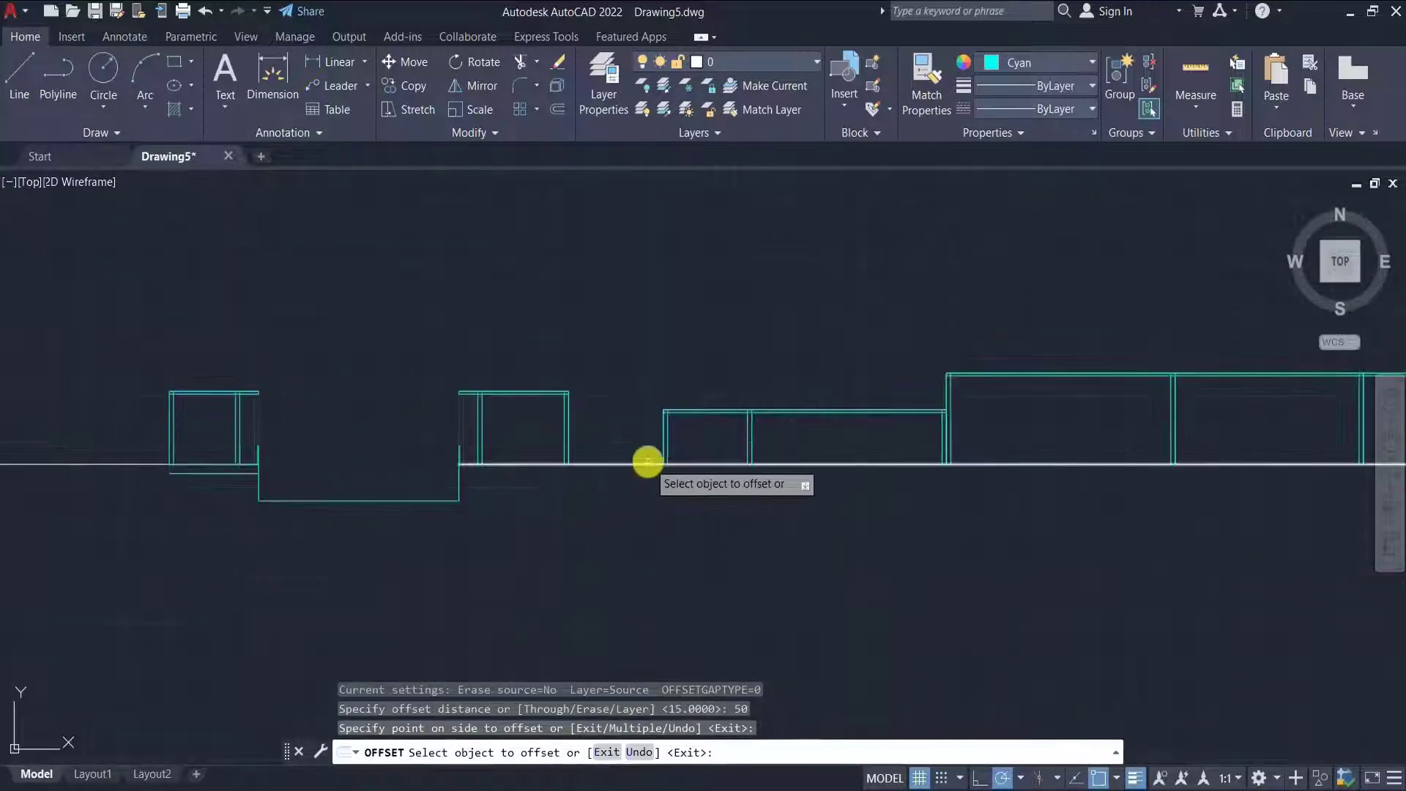
- Offset the remaining ground line segments under the other blocks 50 units downward
left_click(651, 464)
left_click(650, 518)
scroll(650, 518, "down", 5)
scroll(916, 549, "up", 5)
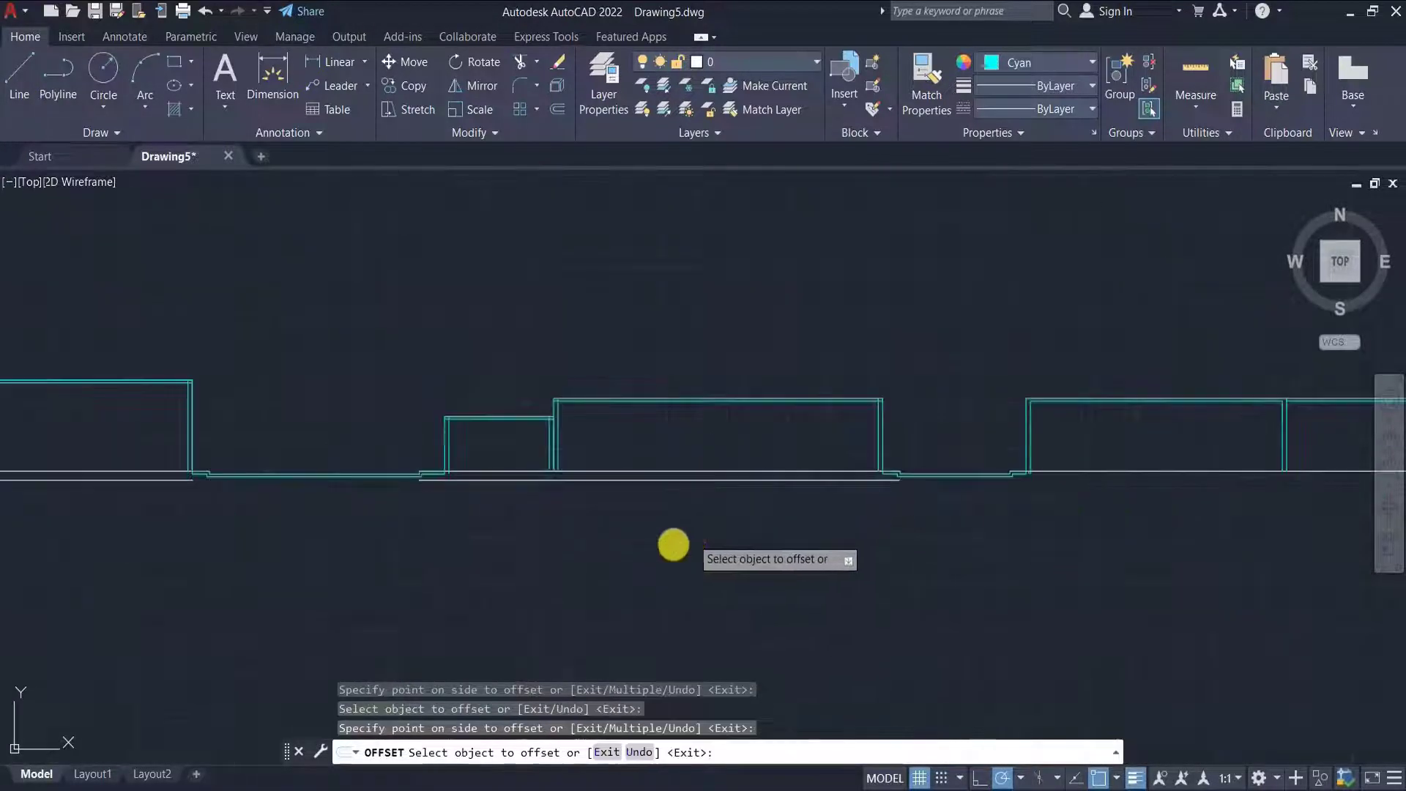
scroll(1011, 550, "down", 4)
key("Escape")
- Stretch the leftmost block's left edge and the second block's right edge down to the 50-unit offset line
scroll(395, 496, "up", 8)
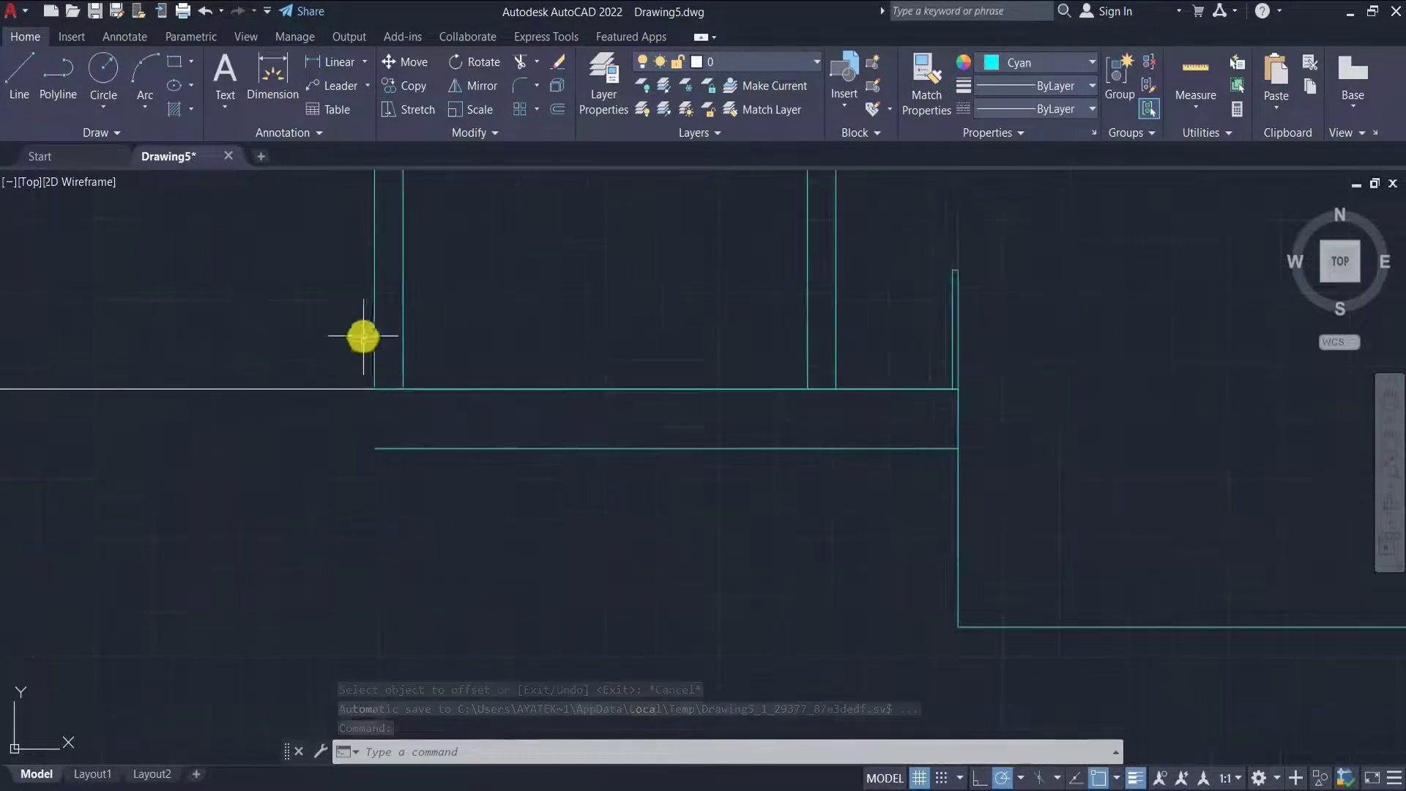
scroll(649, 449, "down", 5)
scroll(612, 533, "up", 5)
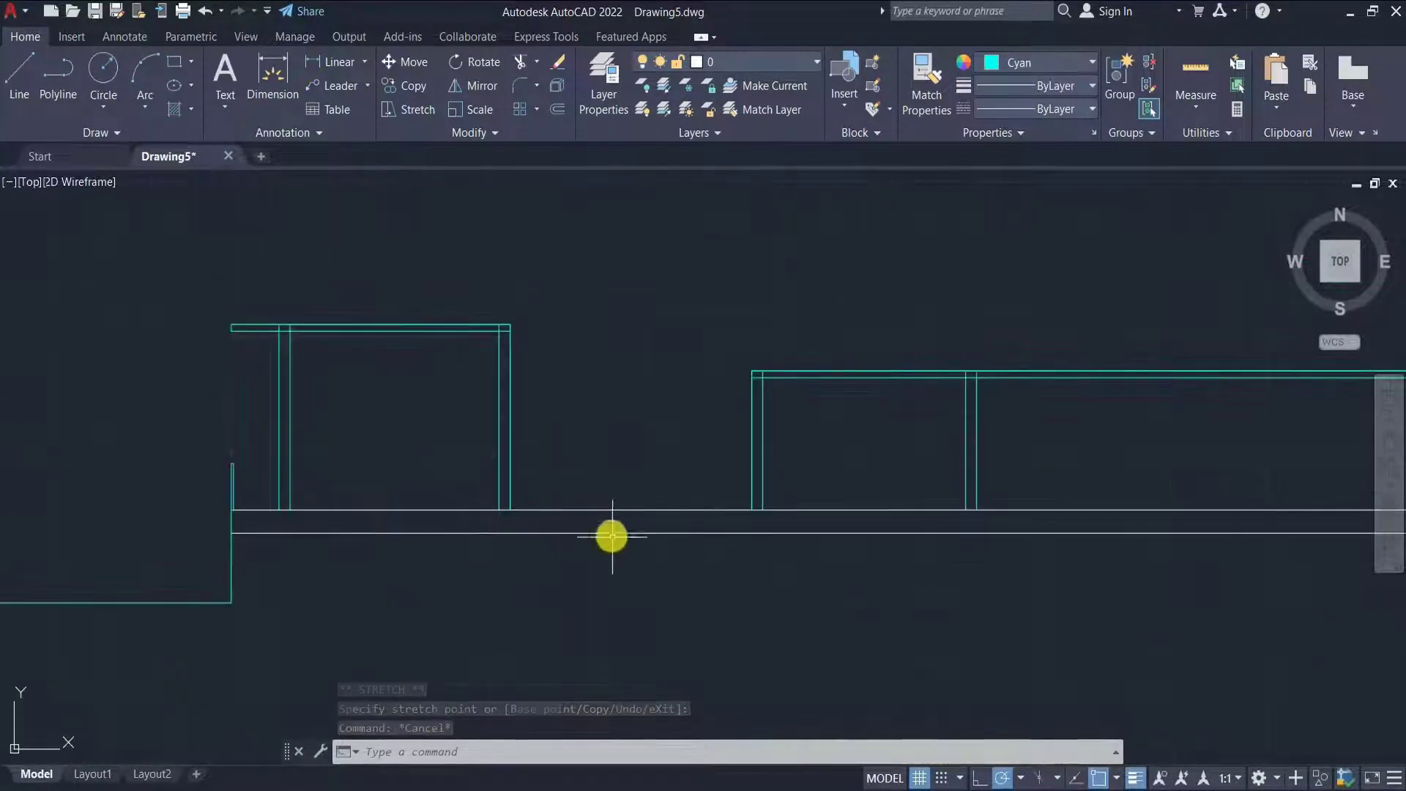
left_click(605, 432)
key("Escape")
scroll(793, 495, "down", 3)
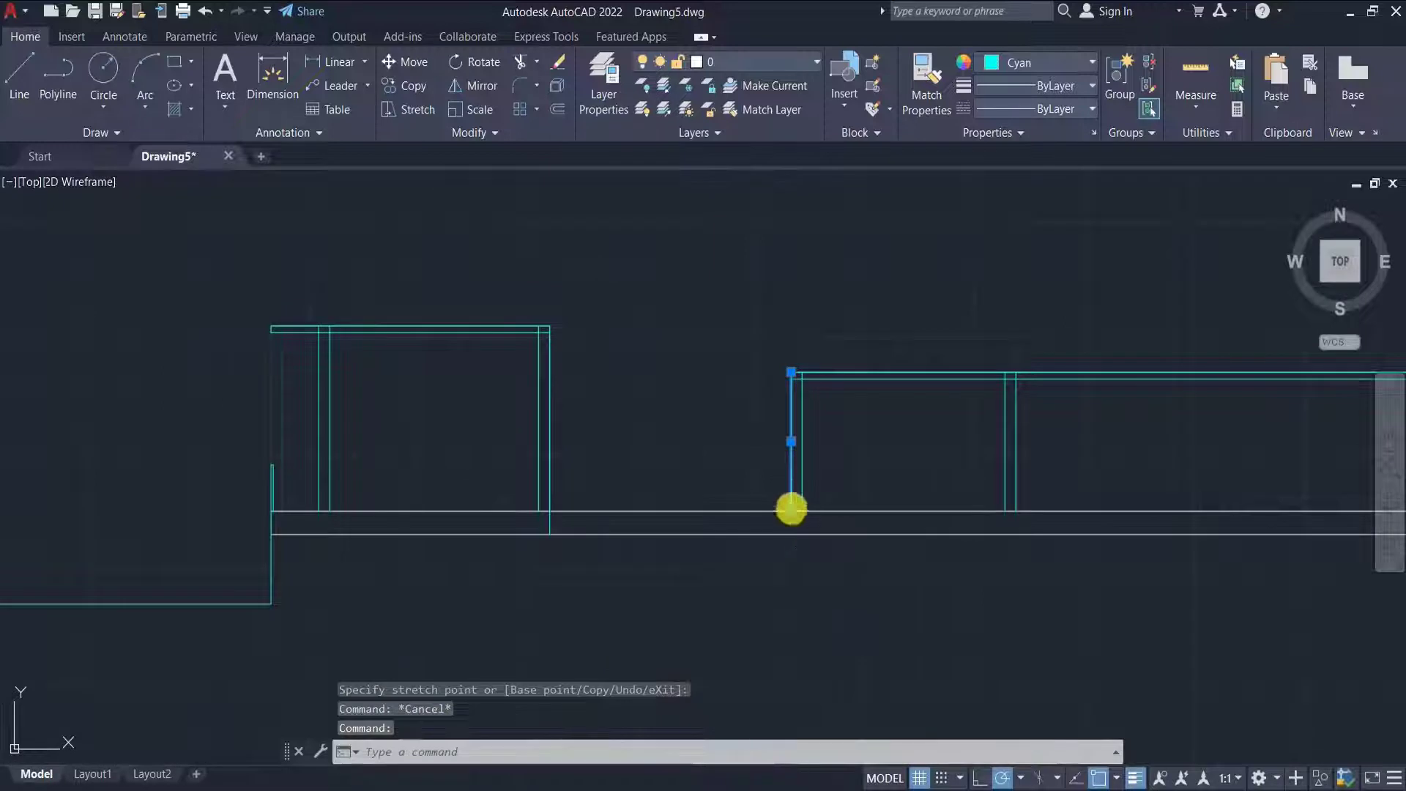
- Stretch the third block's left edge down to the lower offset line and trim that line across the open gap before it
type("tr")
left_click(675, 534)
key("Escape")
type("tr")
left_click(675, 533)
key("Escape")
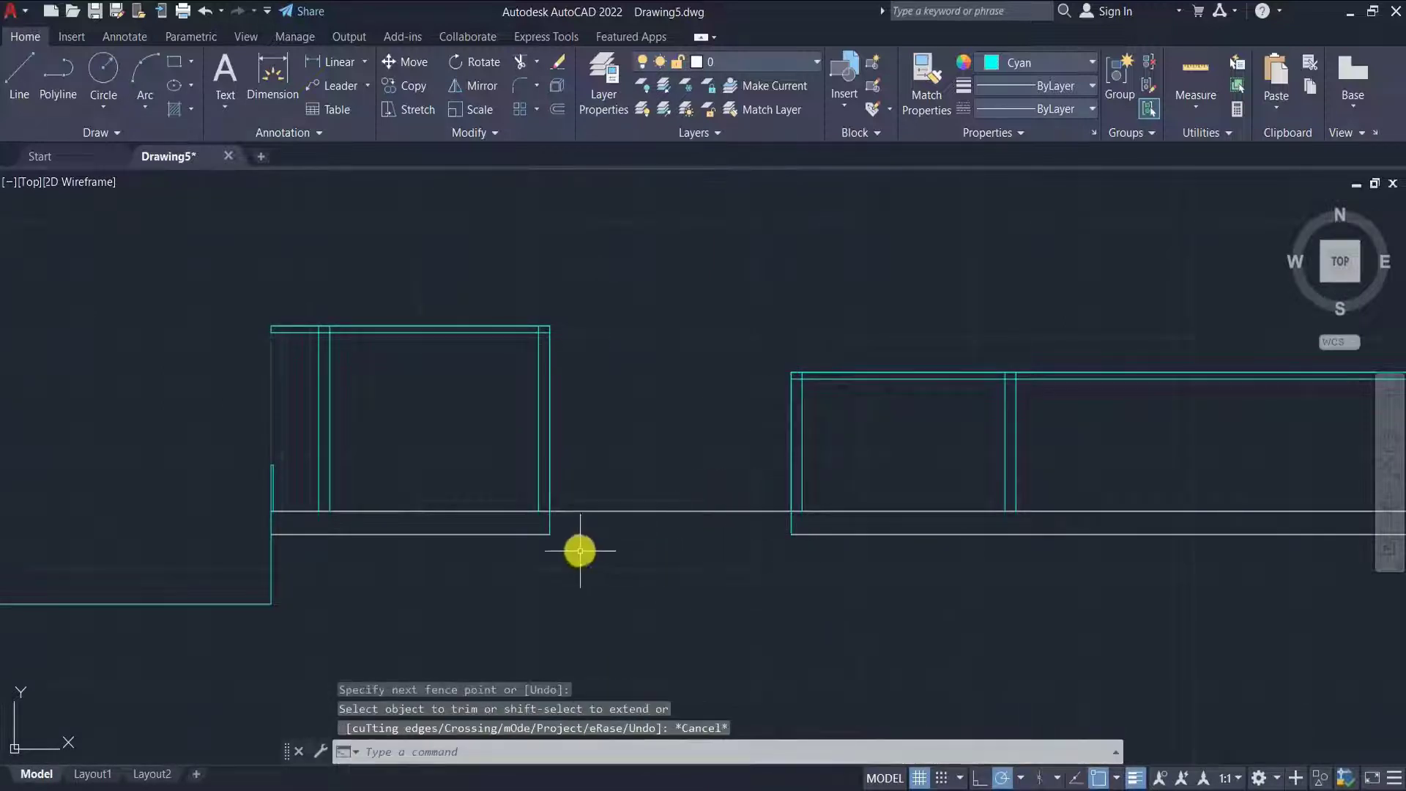
- Stretch the tallest block's right edge and the left edge of the short block after the recess down to the lower offset line
scroll(516, 547, "down", 6)
scroll(631, 563, "up", 3)
scroll(1083, 524, "up", 4)
left_click(792, 430)
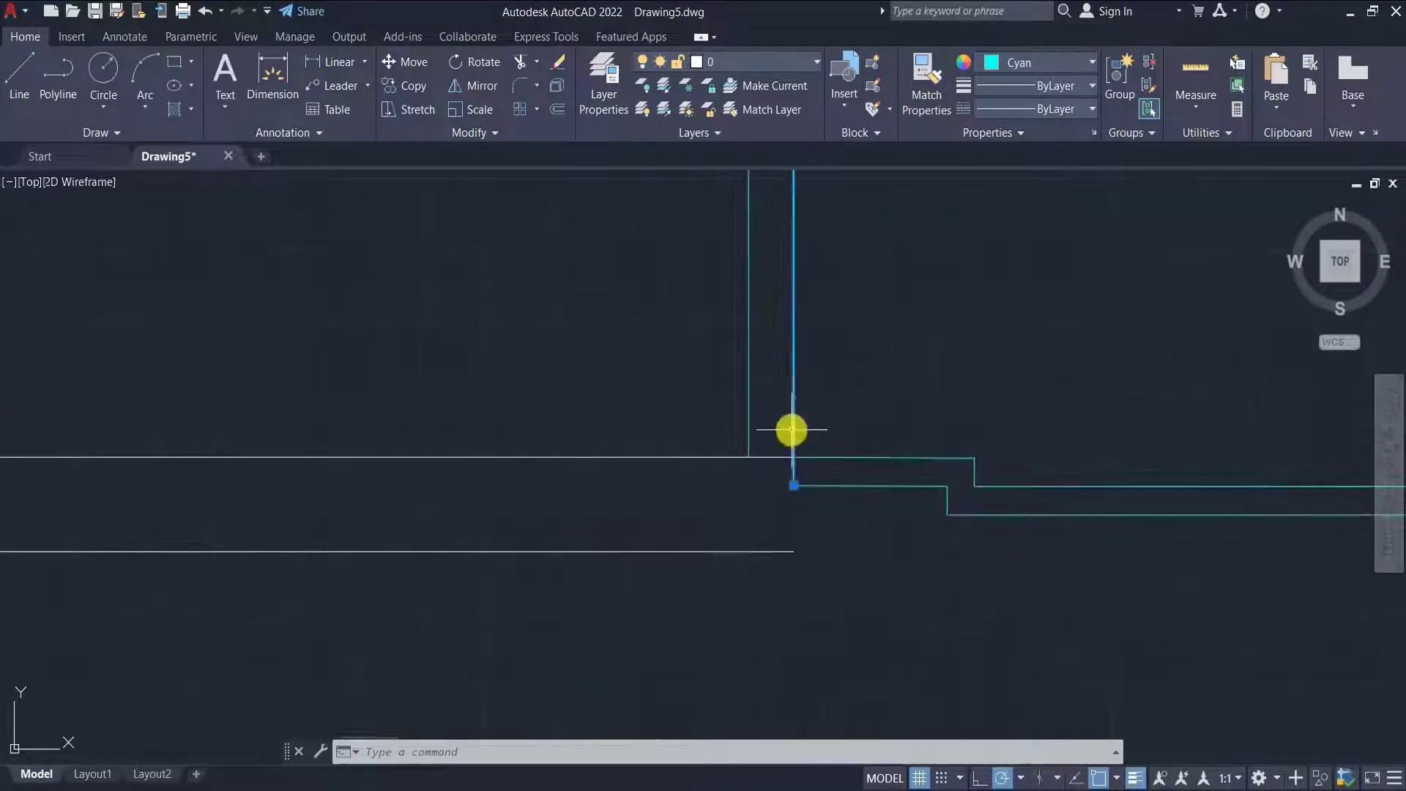
scroll(820, 505, "down", 3)
scroll(915, 564, "up", 4)
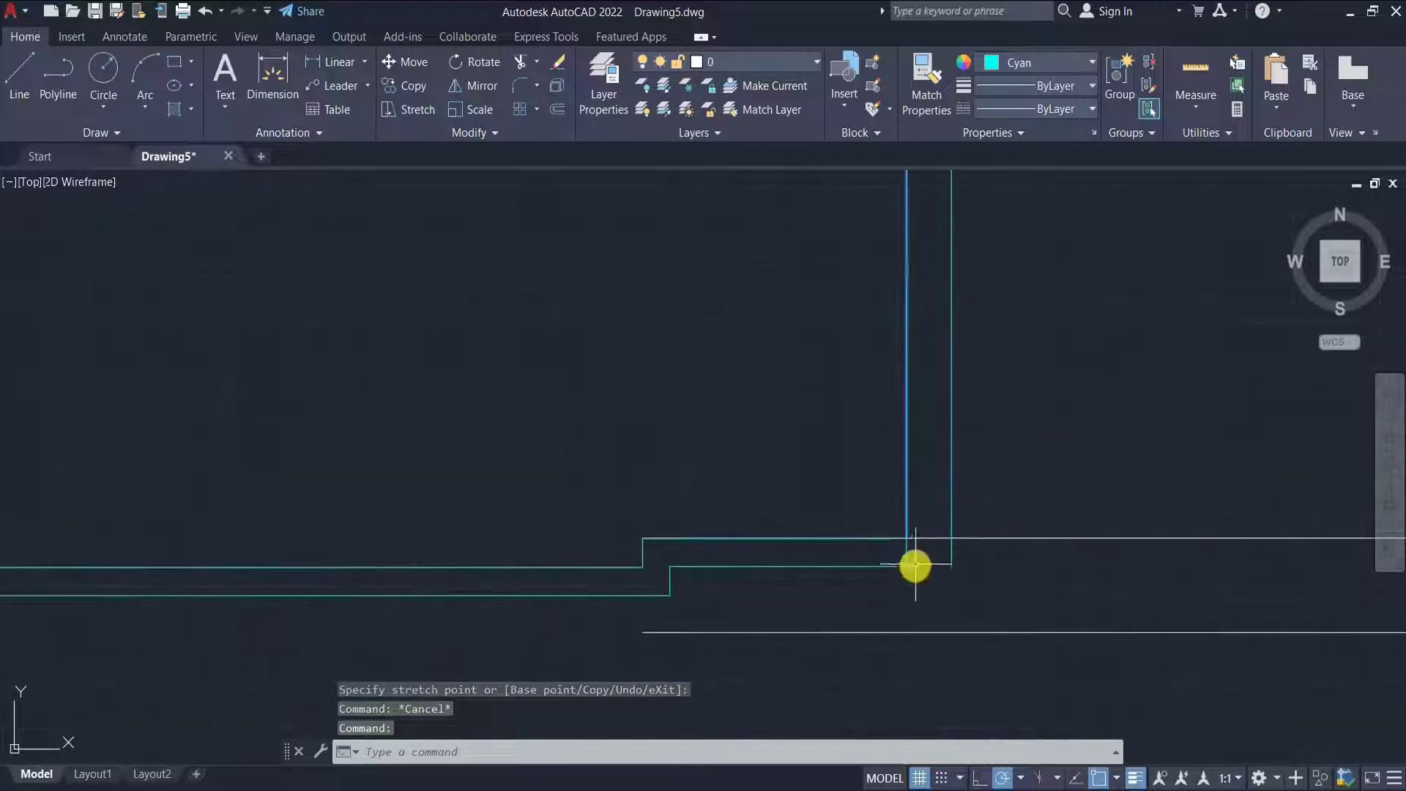
left_click(909, 637)
key("Escape")
key("Escape")
- Trim the lower line's overhang left of the short block, and extend the adjoining taller block's right edge down, trimming the overhang beyond it
scroll(580, 525, "down", 3)
scroll(705, 568, "up", 3)
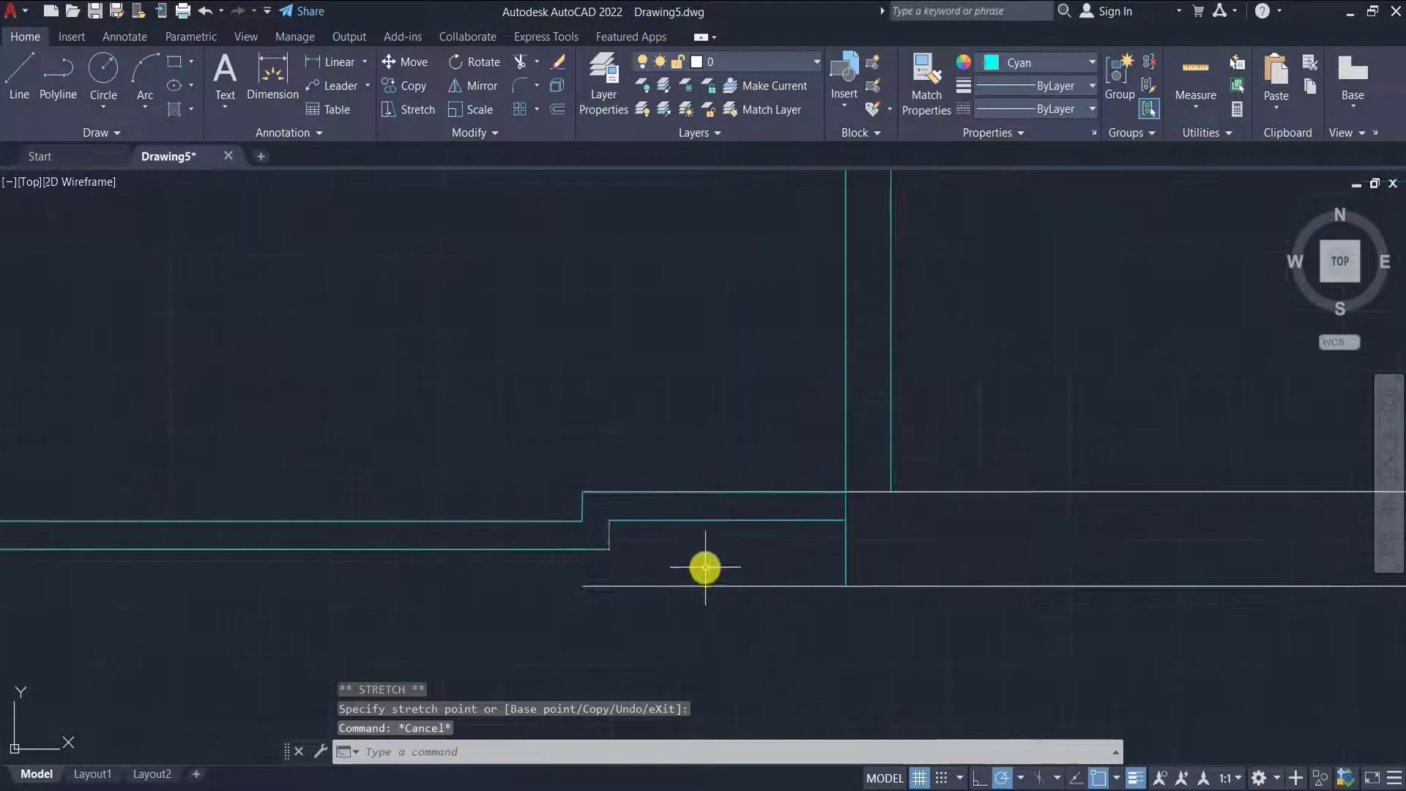
key("Escape")
scroll(512, 512, "down", 3)
scroll(936, 441, "up", 3)
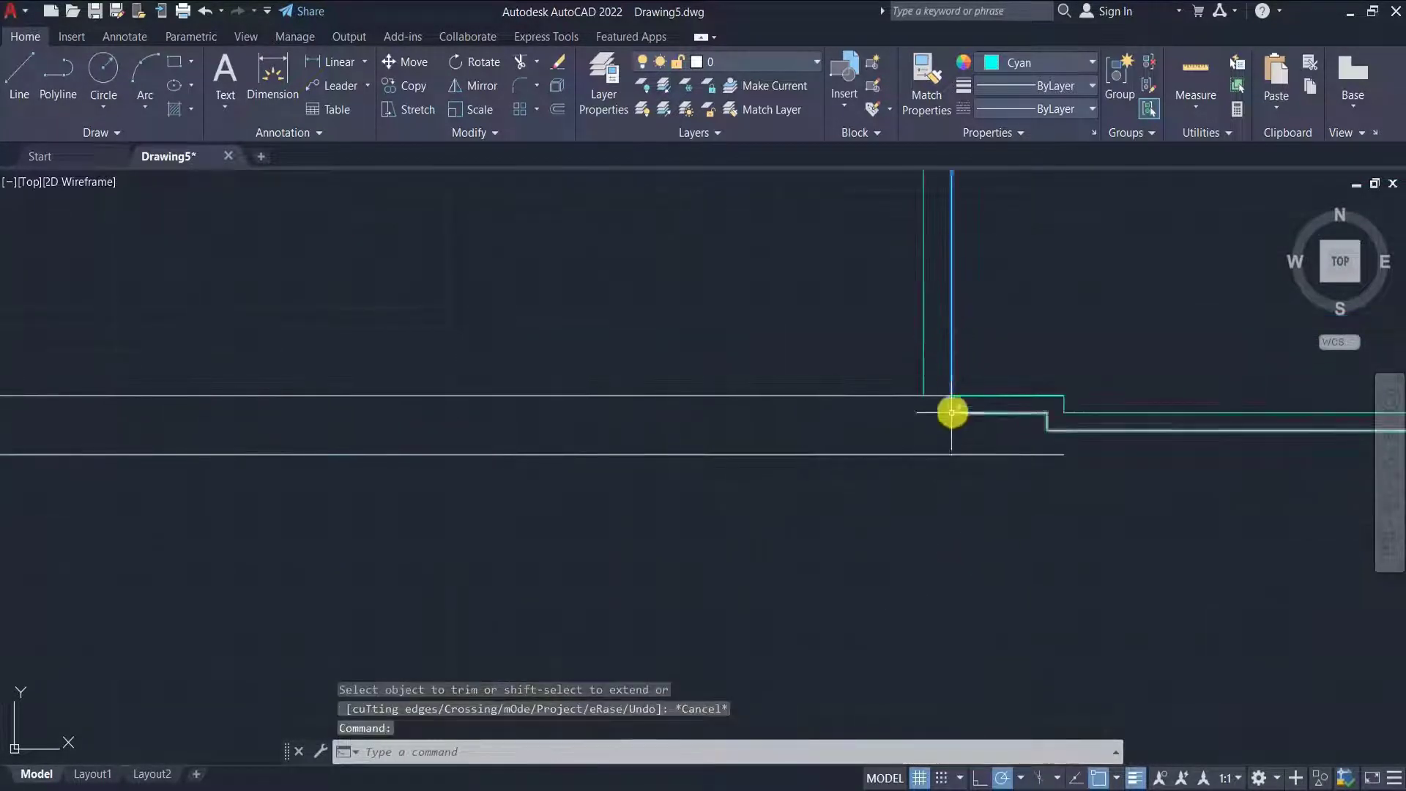
left_click(1029, 459)
key("Escape")
- Stretch the left edge of the block after the second recess down to the lower line and trim the overhang and stray wall ends
scroll(586, 502, "down", 3)
scroll(785, 462, "up", 3)
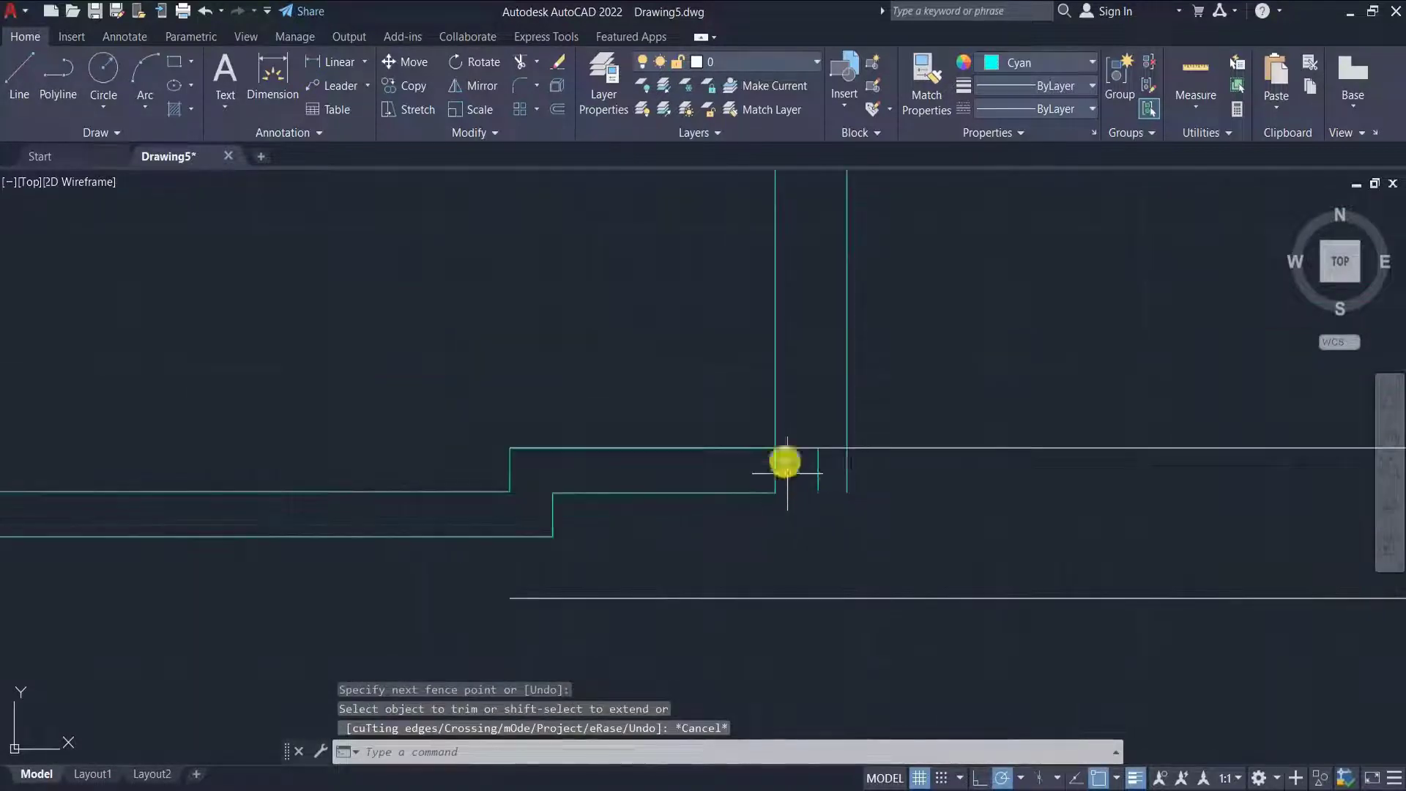
left_click(775, 493)
left_click(775, 598)
type("tr")
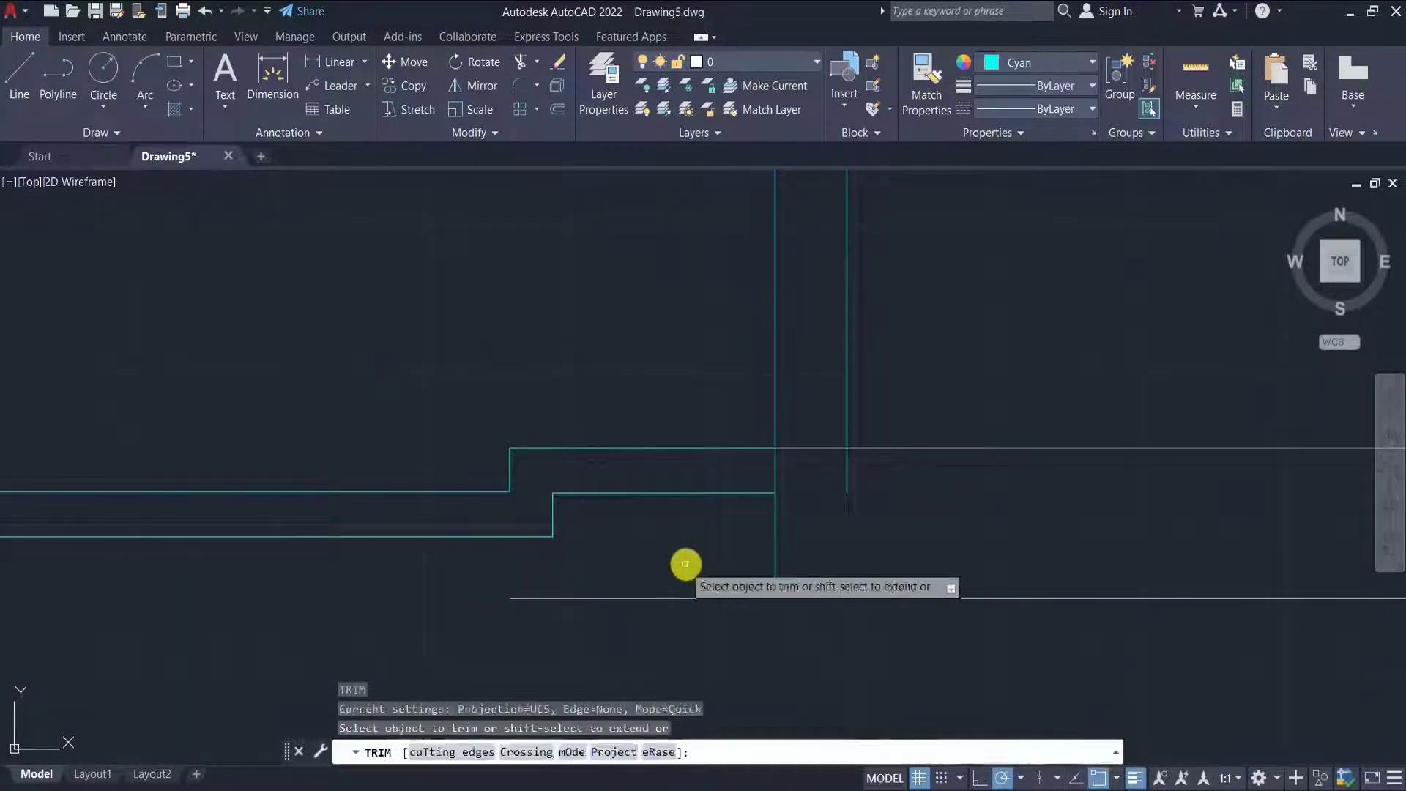
left_click_drag(684, 565, 573, 605)
left_click_drag(872, 462, 764, 545)
key("Escape")
- Stretch the rightmost block's right edge down to the lower offset line and trim the part of that line extending beyond it
scroll(475, 509, "down", 10)
scroll(992, 513, "up", 3)
left_click(808, 461)
left_click(807, 480)
left_click(809, 517)
key("Escape")
scroll(813, 518, "down", 3)
scroll(916, 518, "up", 3)
type("tr")
key("Escape")
- Copy the tree to stand beside the original between School and Kindergarten, and place two copies on the ground outside the School's left block
scroll(901, 487, "down", 12)
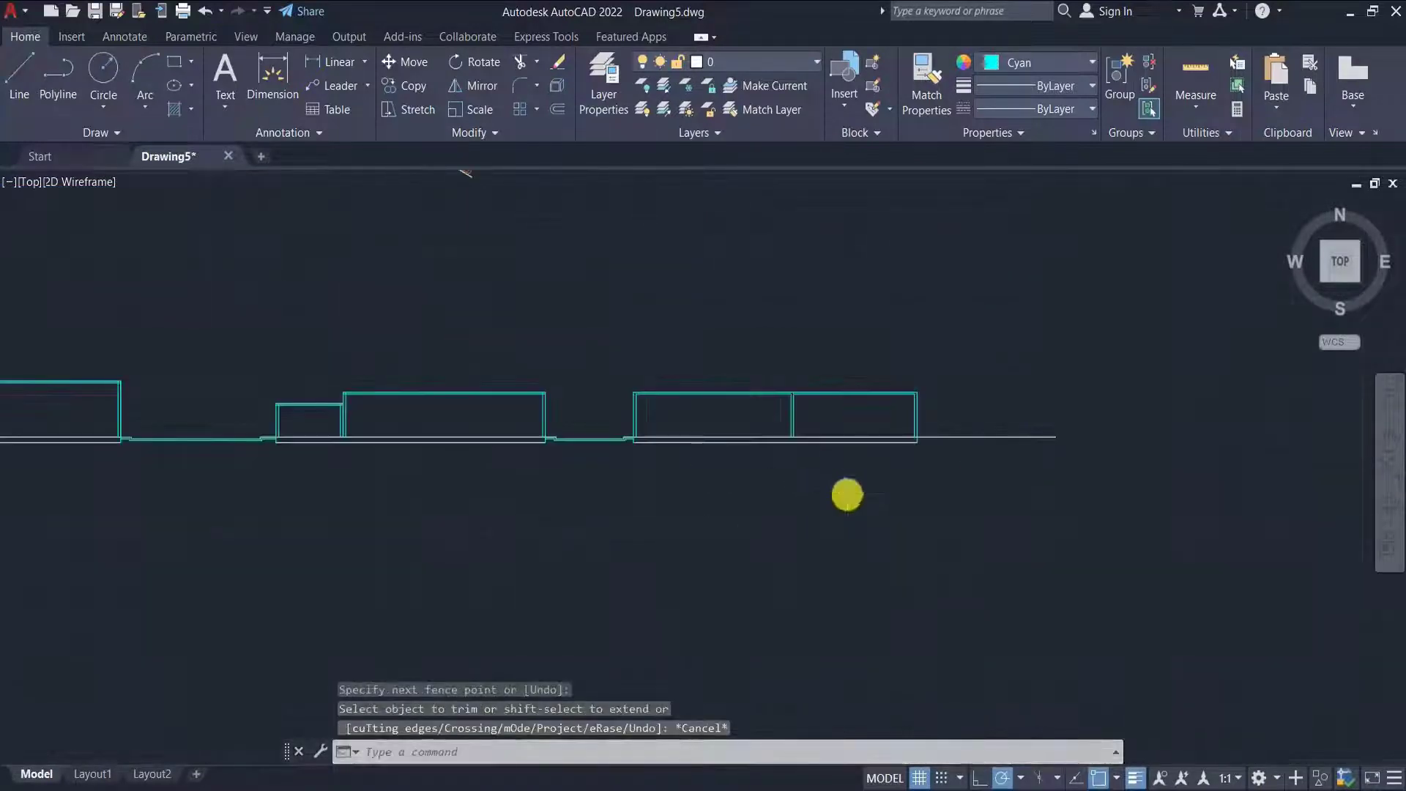
scroll(709, 534, "up", 2)
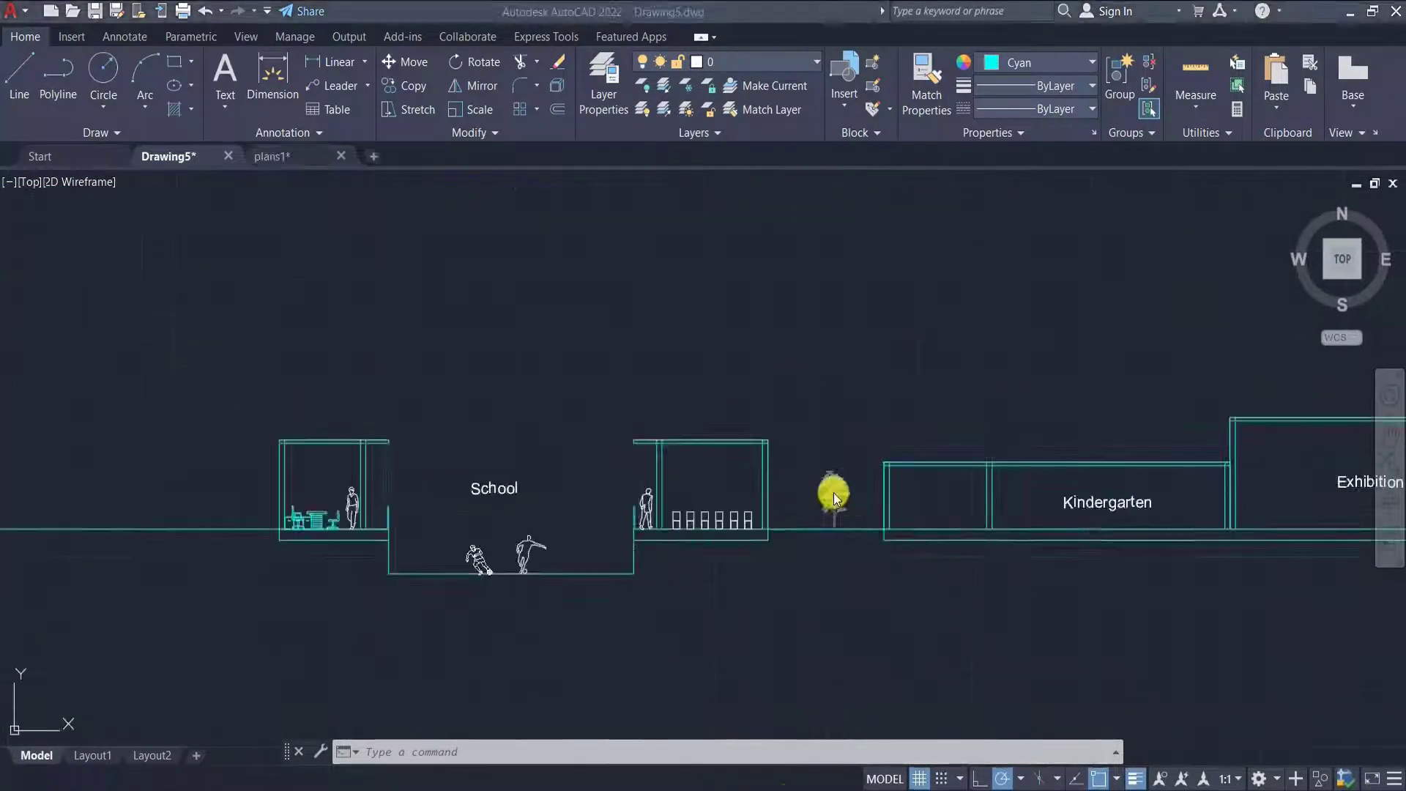
left_click(832, 493)
type("co")
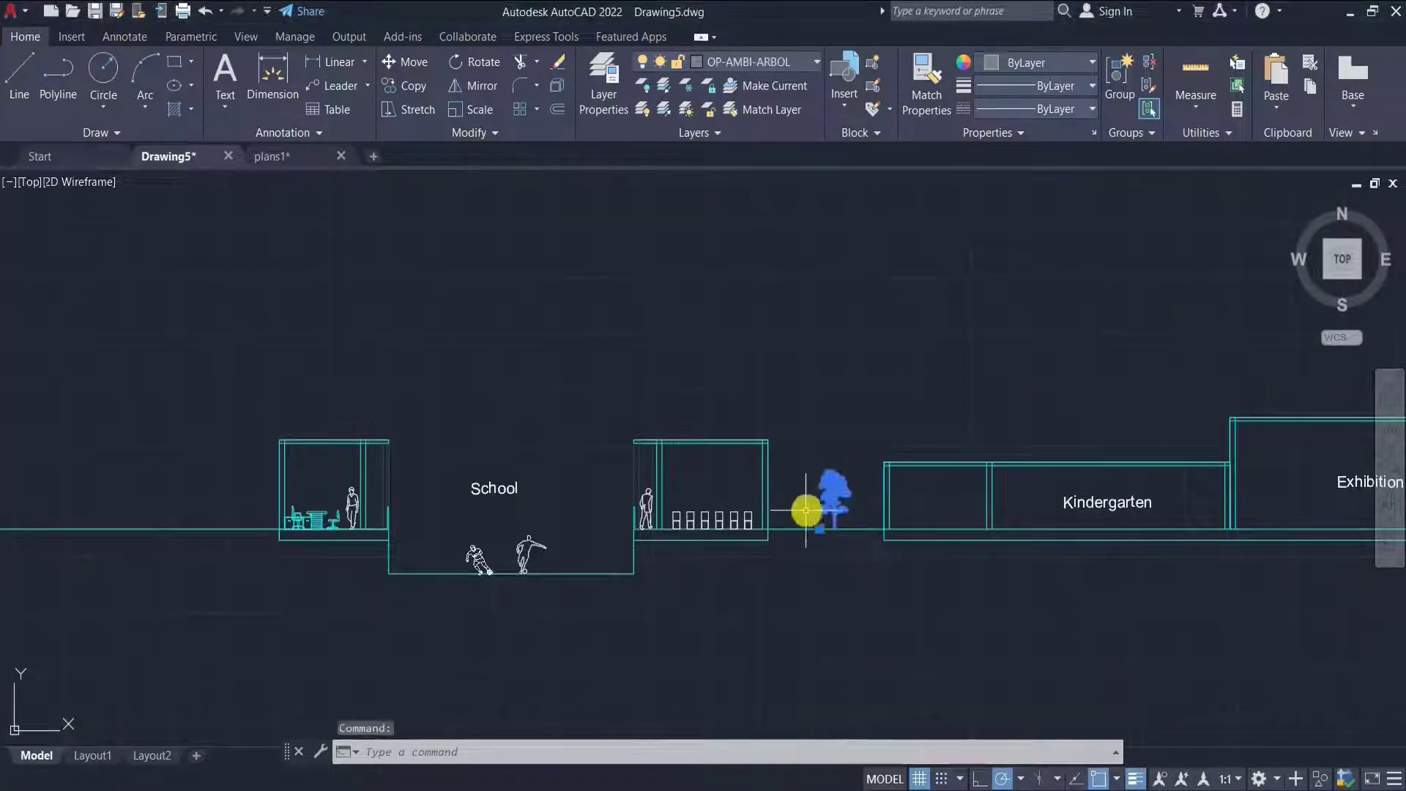
key("Return")
left_click(832, 527)
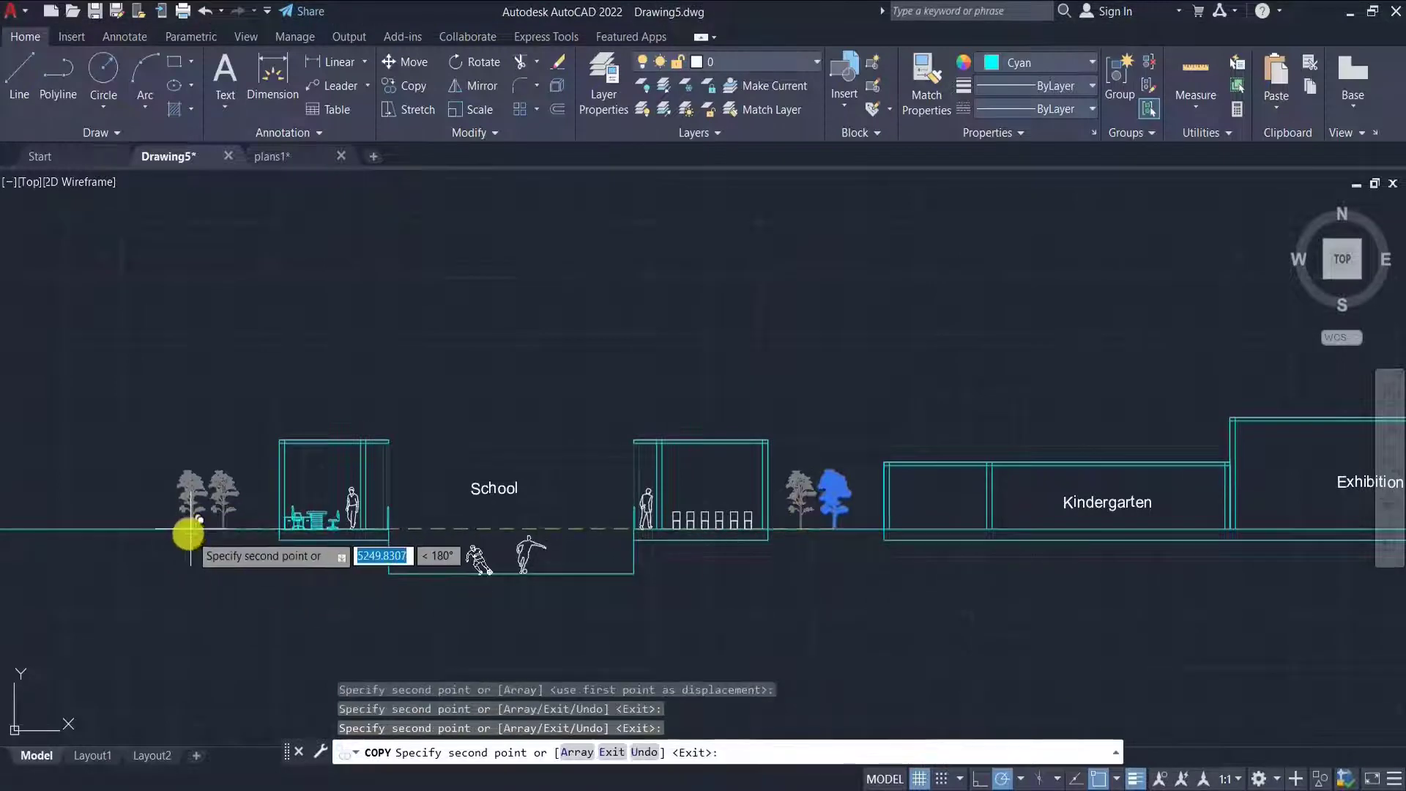
scroll(860, 565, "down", 3)
scroll(426, 459, "up", 2)
scroll(126, 508, "up", 4)
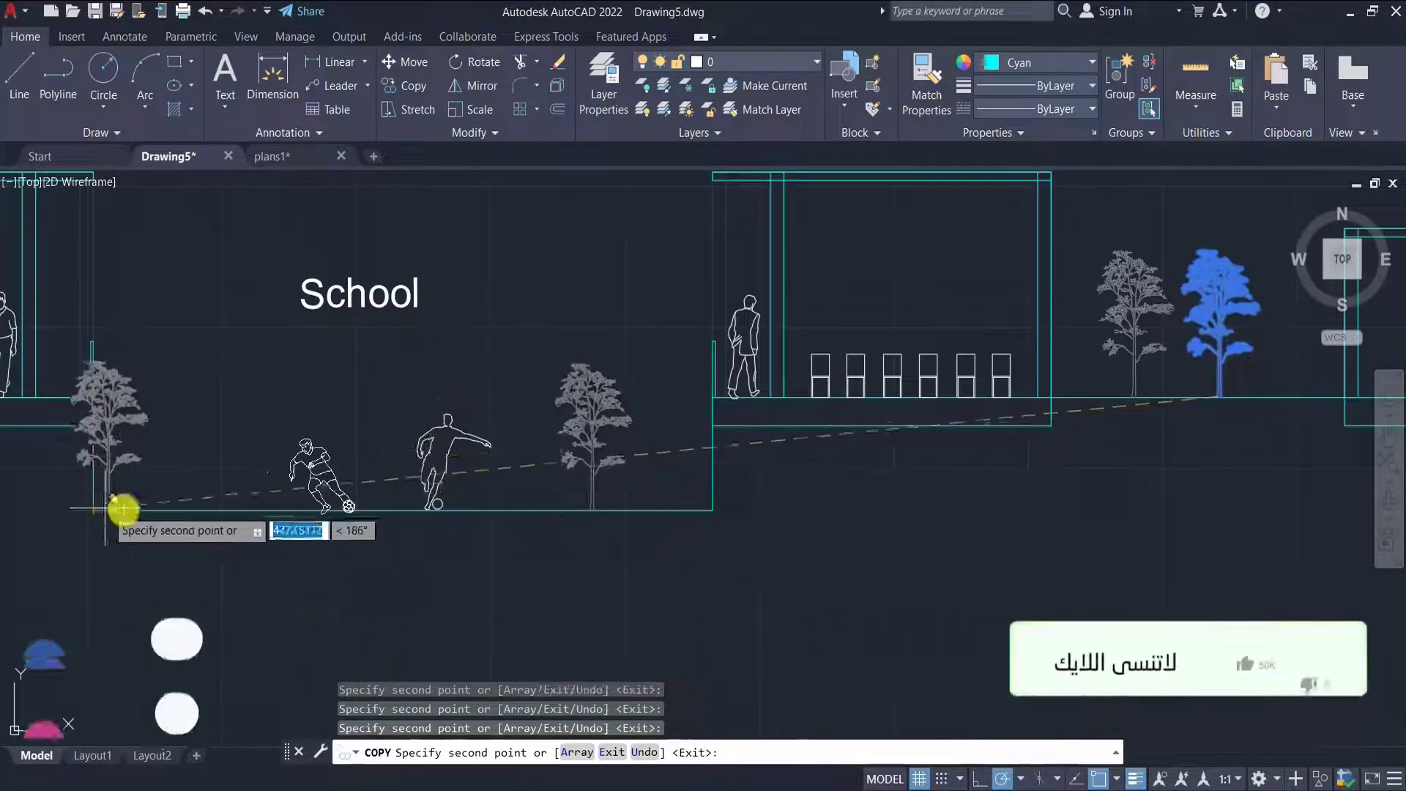
- Place tree copies in pairs at both ends of the School's sunken court
left_click(153, 509)
scroll(506, 472, "down", 3)
scroll(566, 499, "up", 3)
left_click(542, 474)
scroll(401, 504, "down", 3)
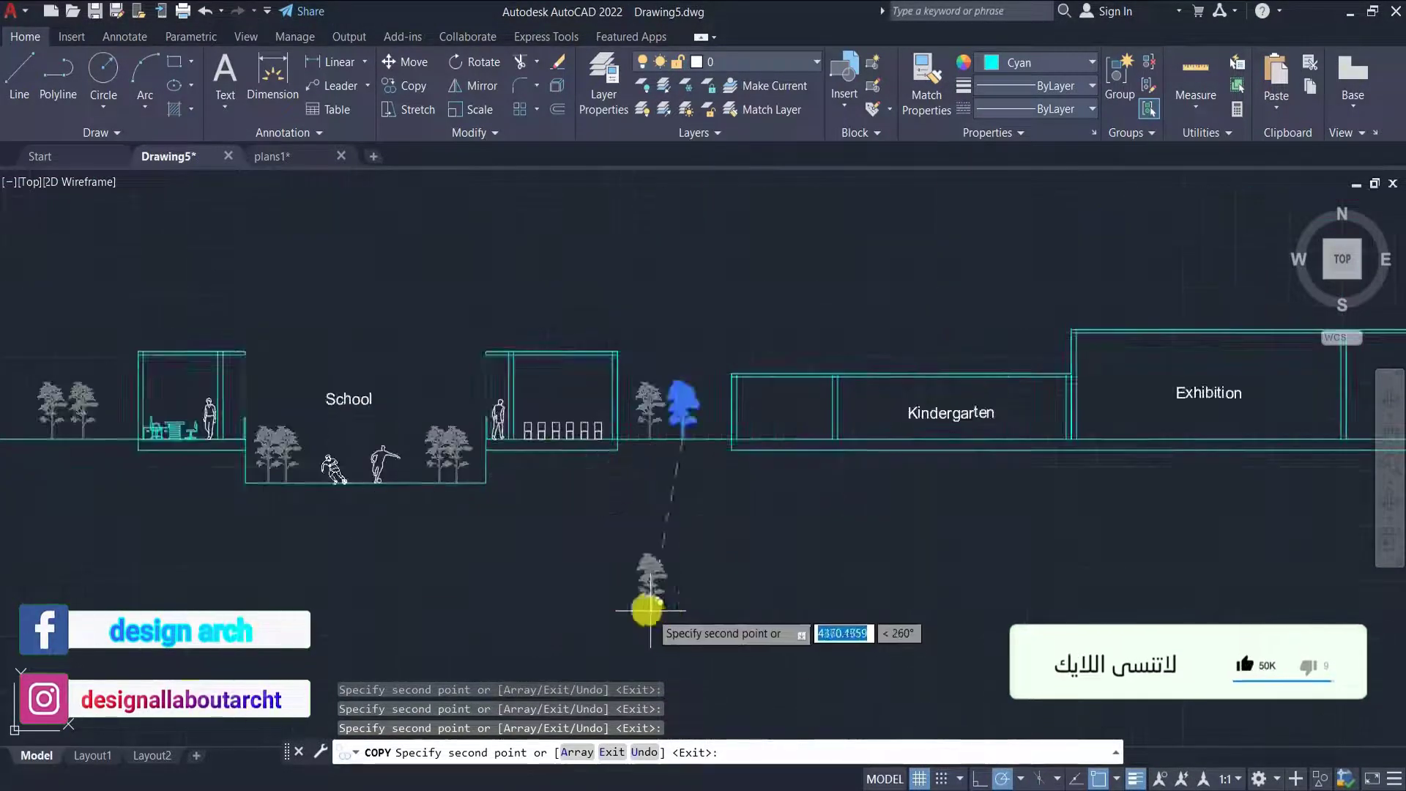
- Place tree copies in the recess between Workshop and Medical Center and a group on the ground beyond the Library
scroll(650, 605, "down", 3)
scroll(966, 584, "up", 3)
scroll(352, 566, "down", 3)
scroll(854, 317, "up", 6)
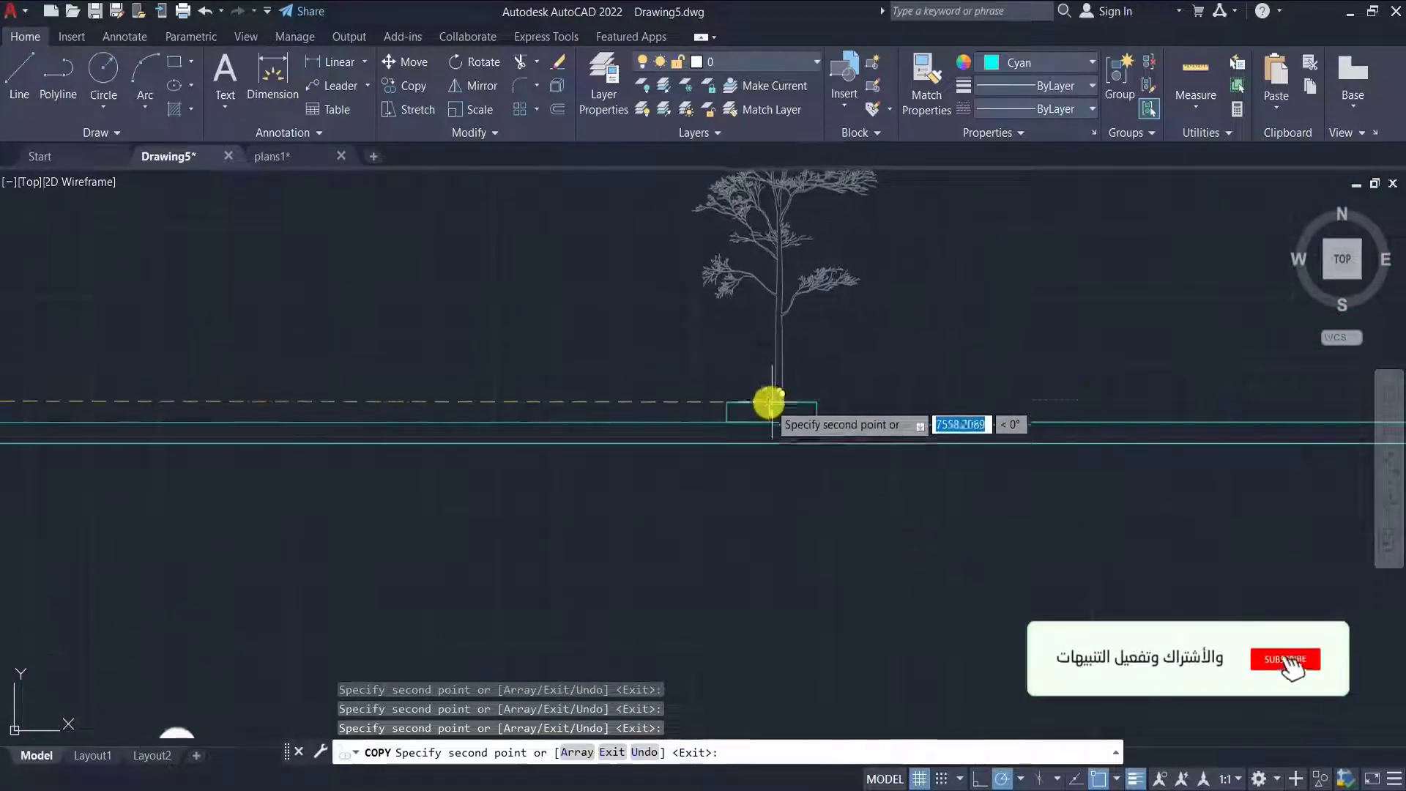
scroll(344, 512, "down", 3)
scroll(436, 449, "down", 1)
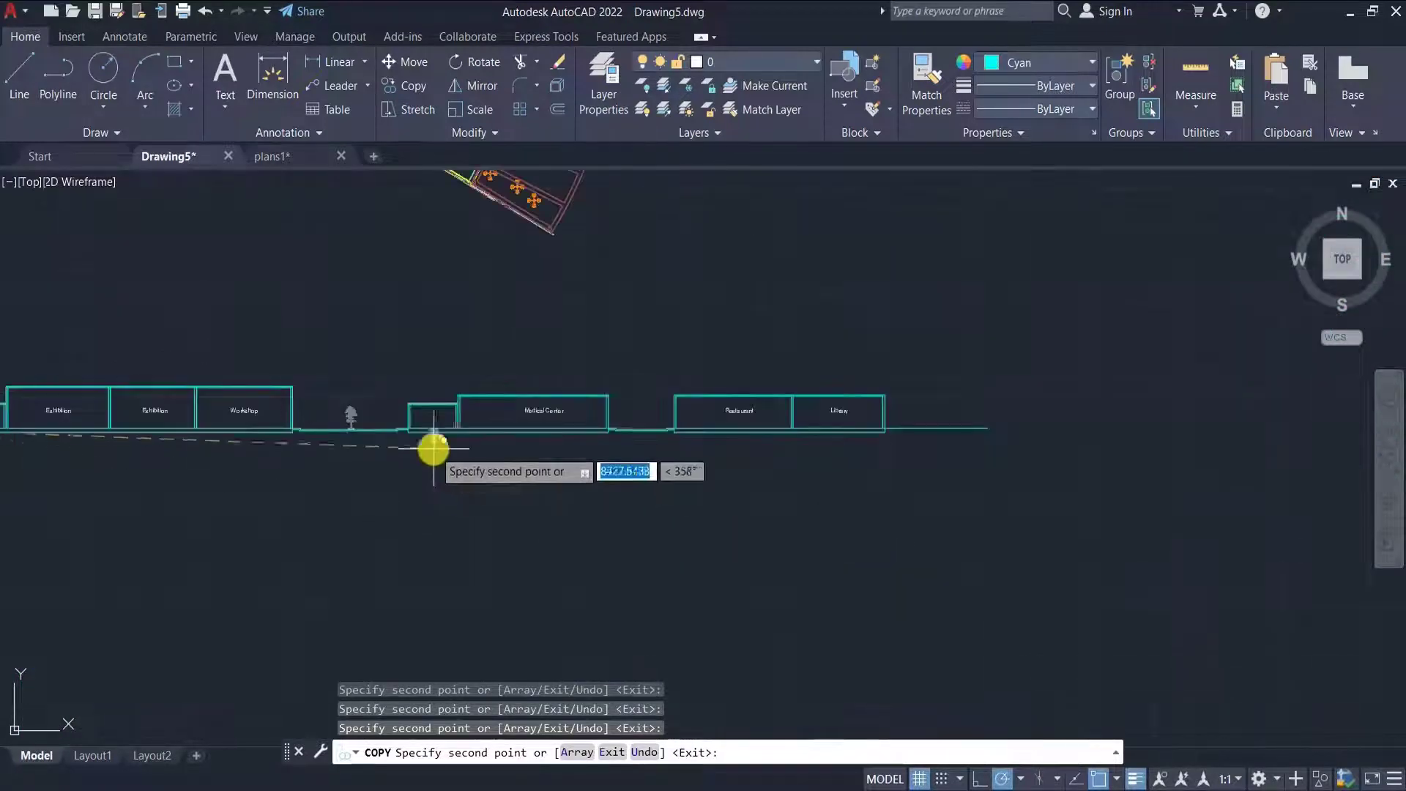
scroll(571, 504, "up", 3)
scroll(572, 503, "down", 8)
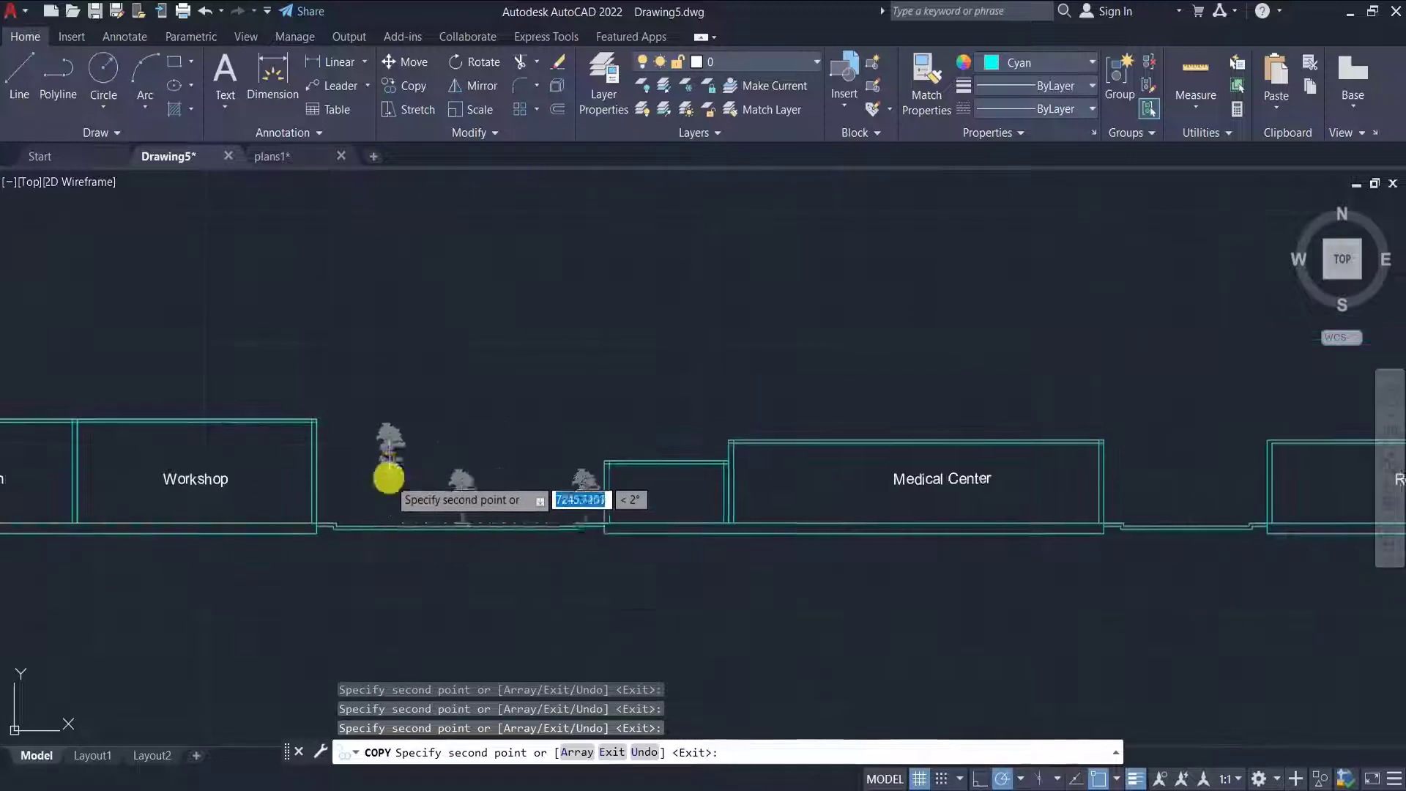
scroll(769, 426, "up", 6)
key("Escape")
scroll(857, 439, "down", 3)
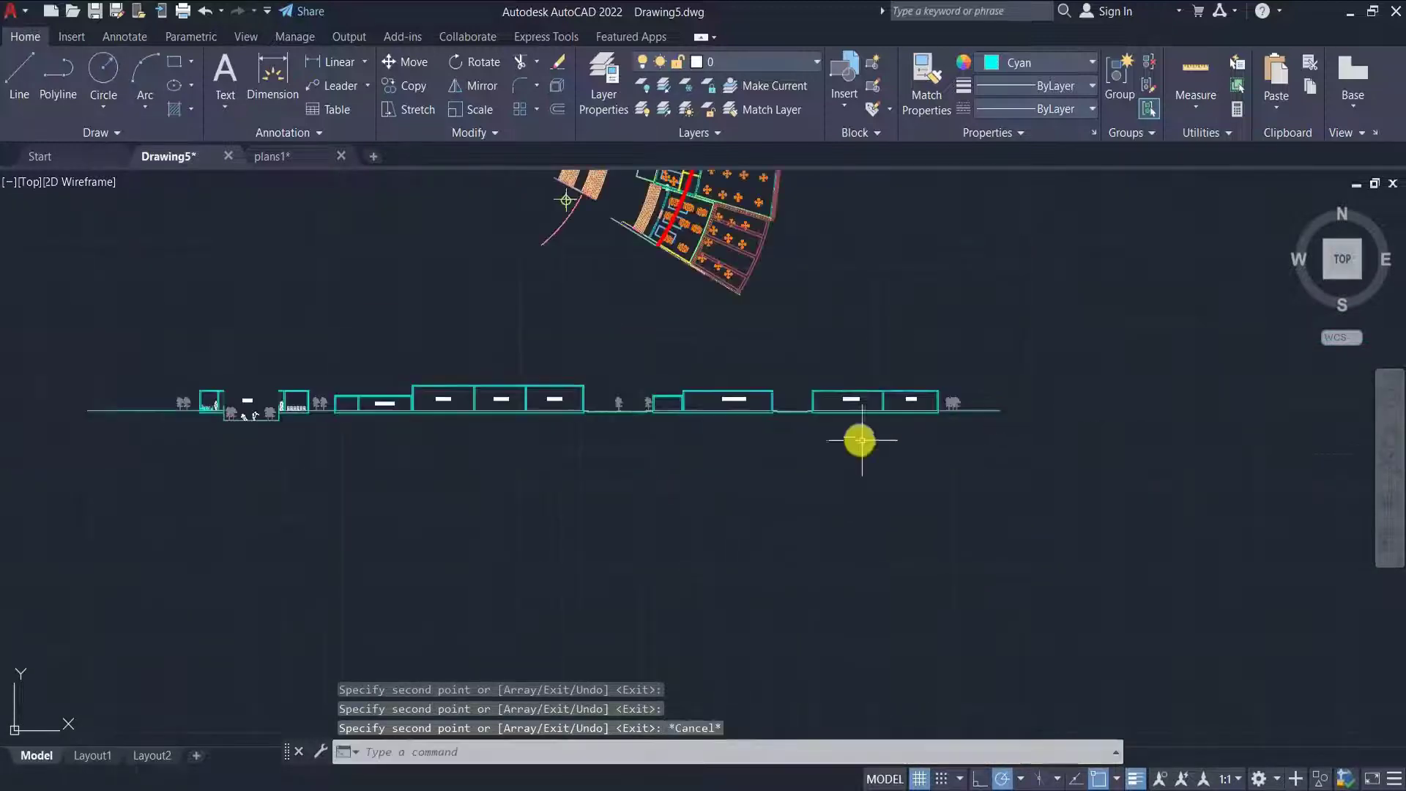
- Fill the foundation under the School's left block with a solid hatch
scroll(662, 443, "up", 6)
type("h")
left_click(599, 584)
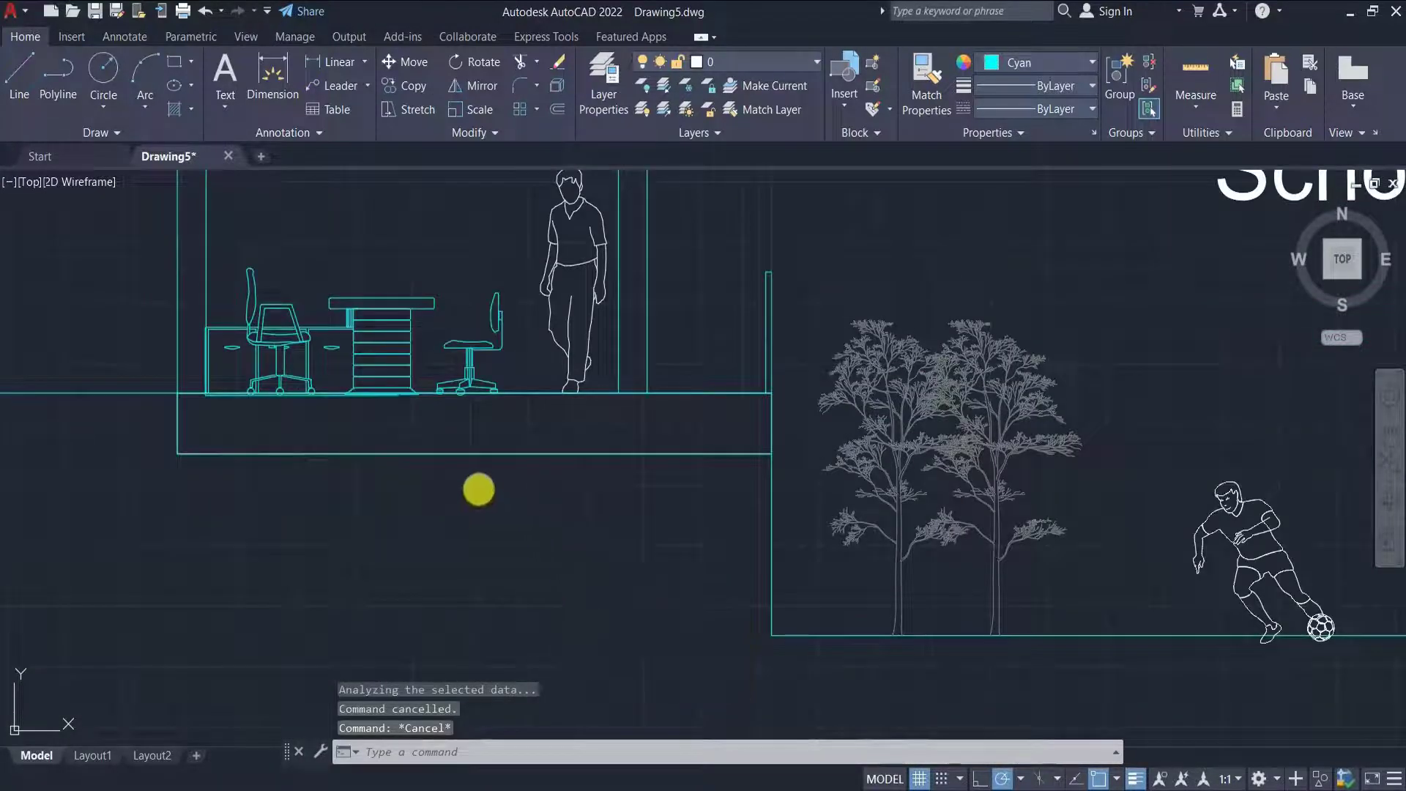
type("h")
key("Return")
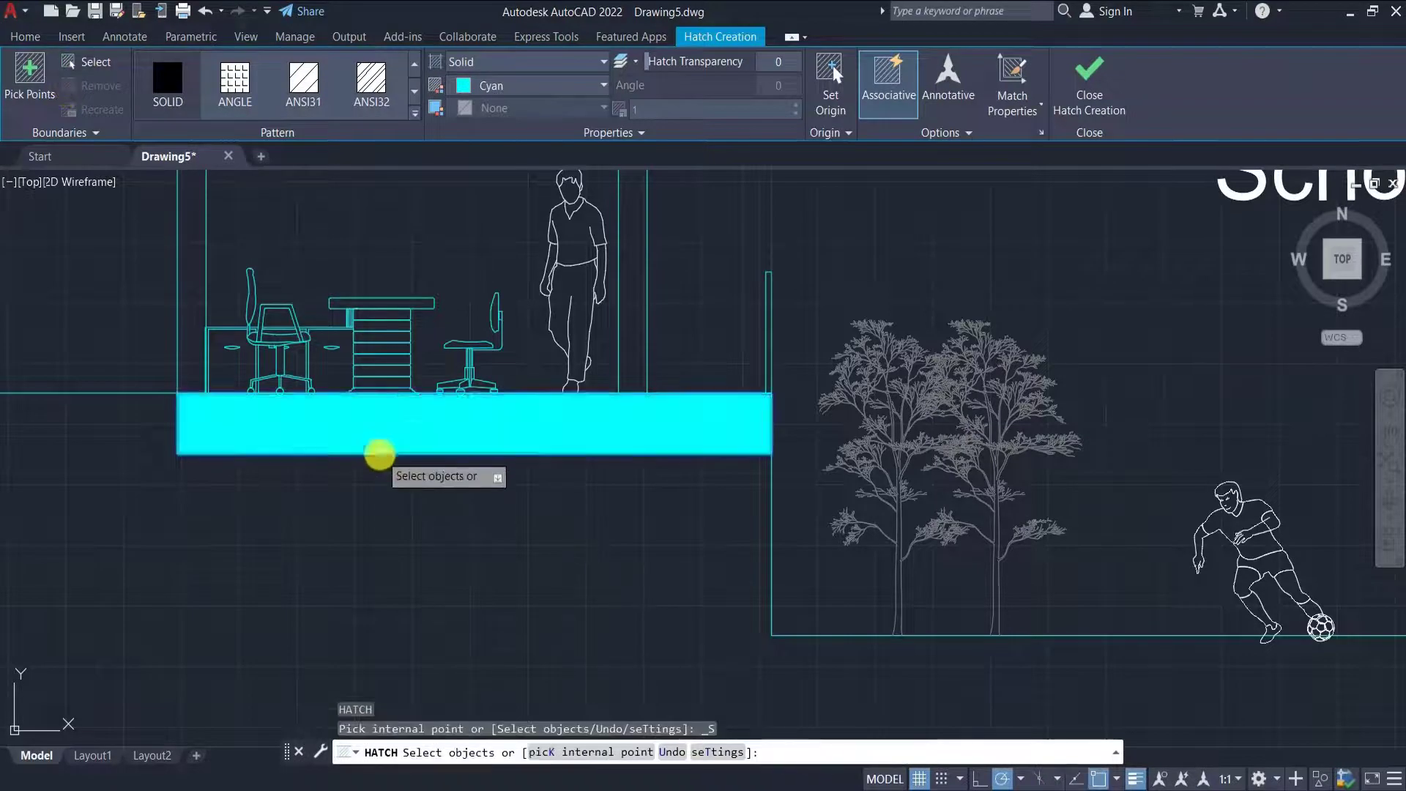
key("Escape")
- Change the colour of the left School foundation's hatch to white
left_click(463, 424)
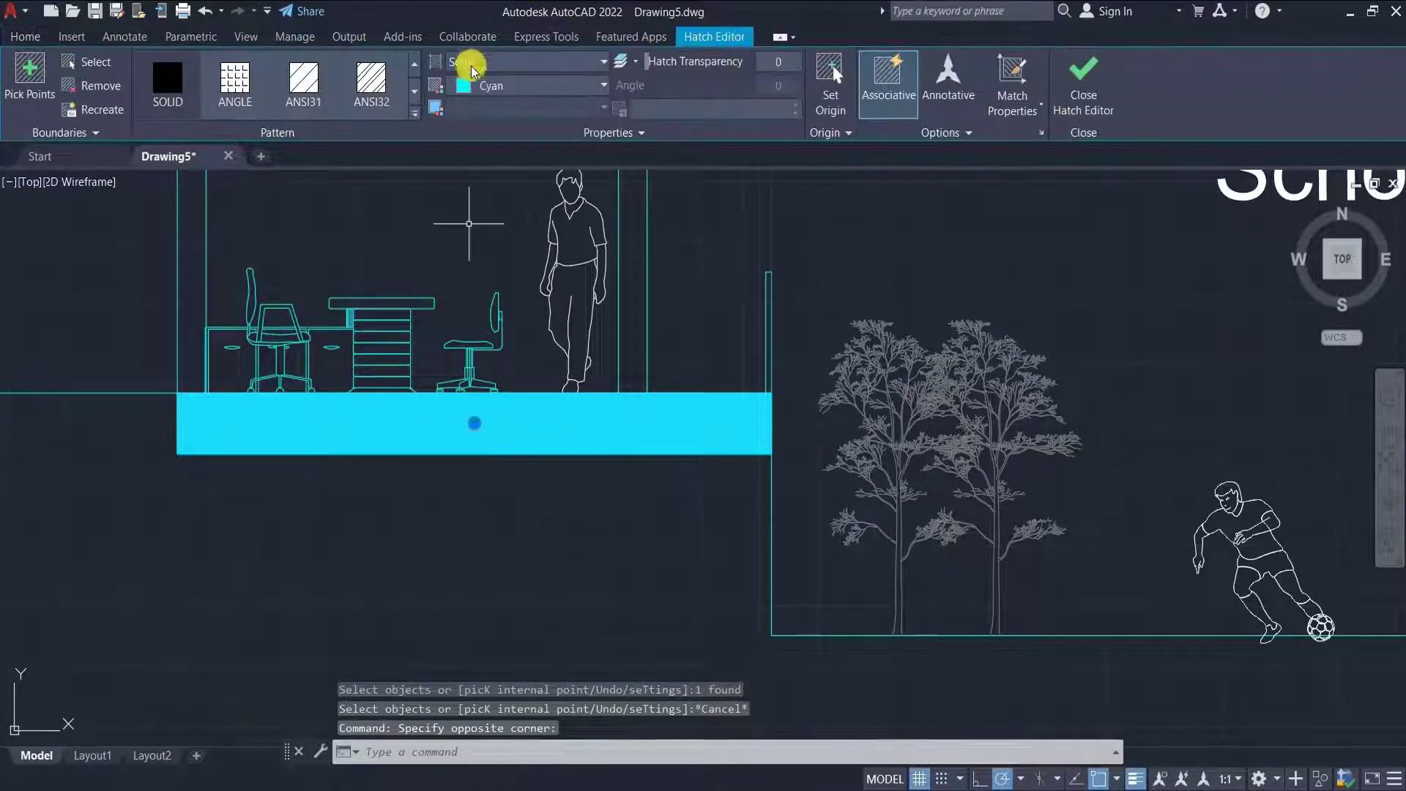
left_click(489, 88)
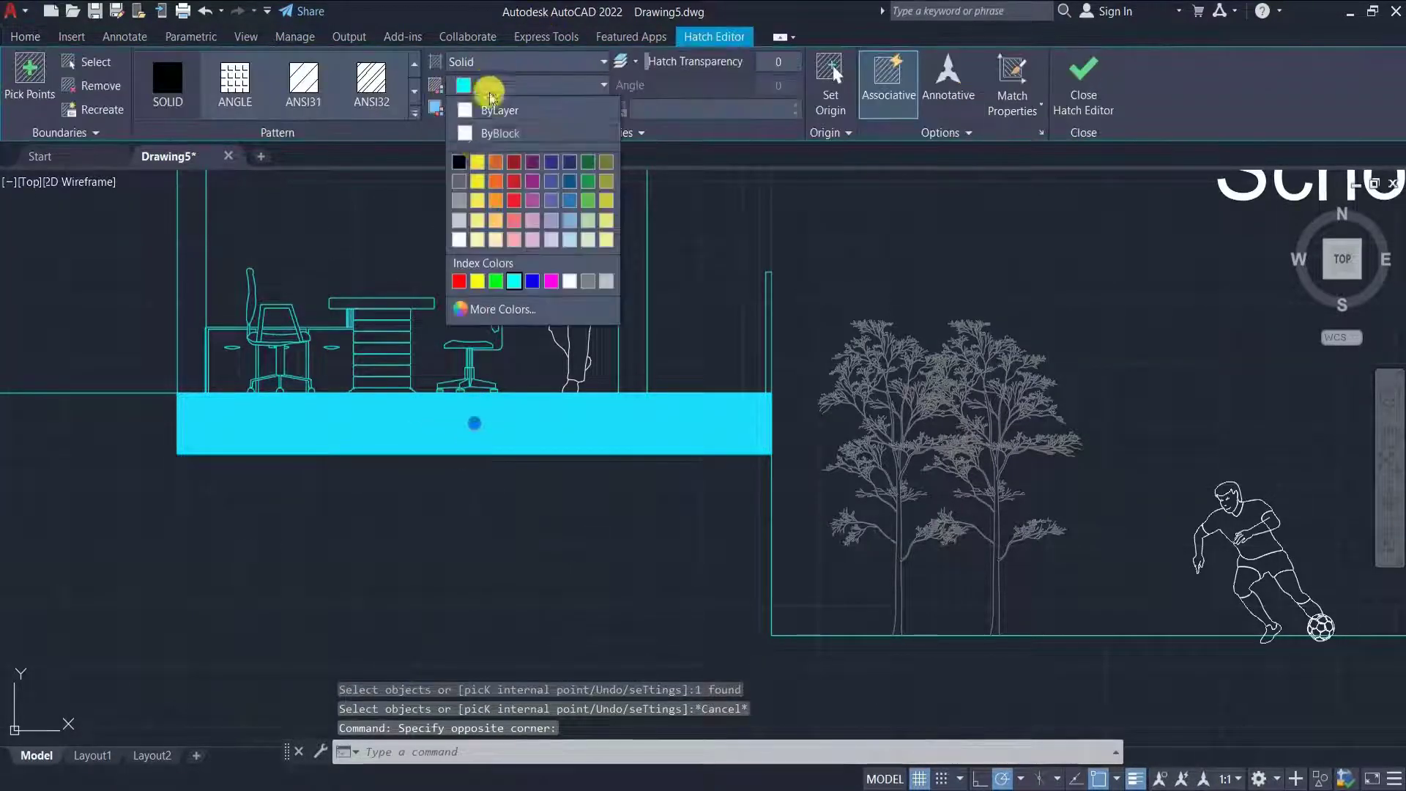
left_click(458, 240)
key("Escape")
- Draw a rectangle corner to corner over the foundation under the School's right block
scroll(456, 594, "down", 6)
middle_click_drag(596, 582, 441, 484)
scroll(881, 462, "up", 2)
middle_click_drag(871, 463, 688, 474)
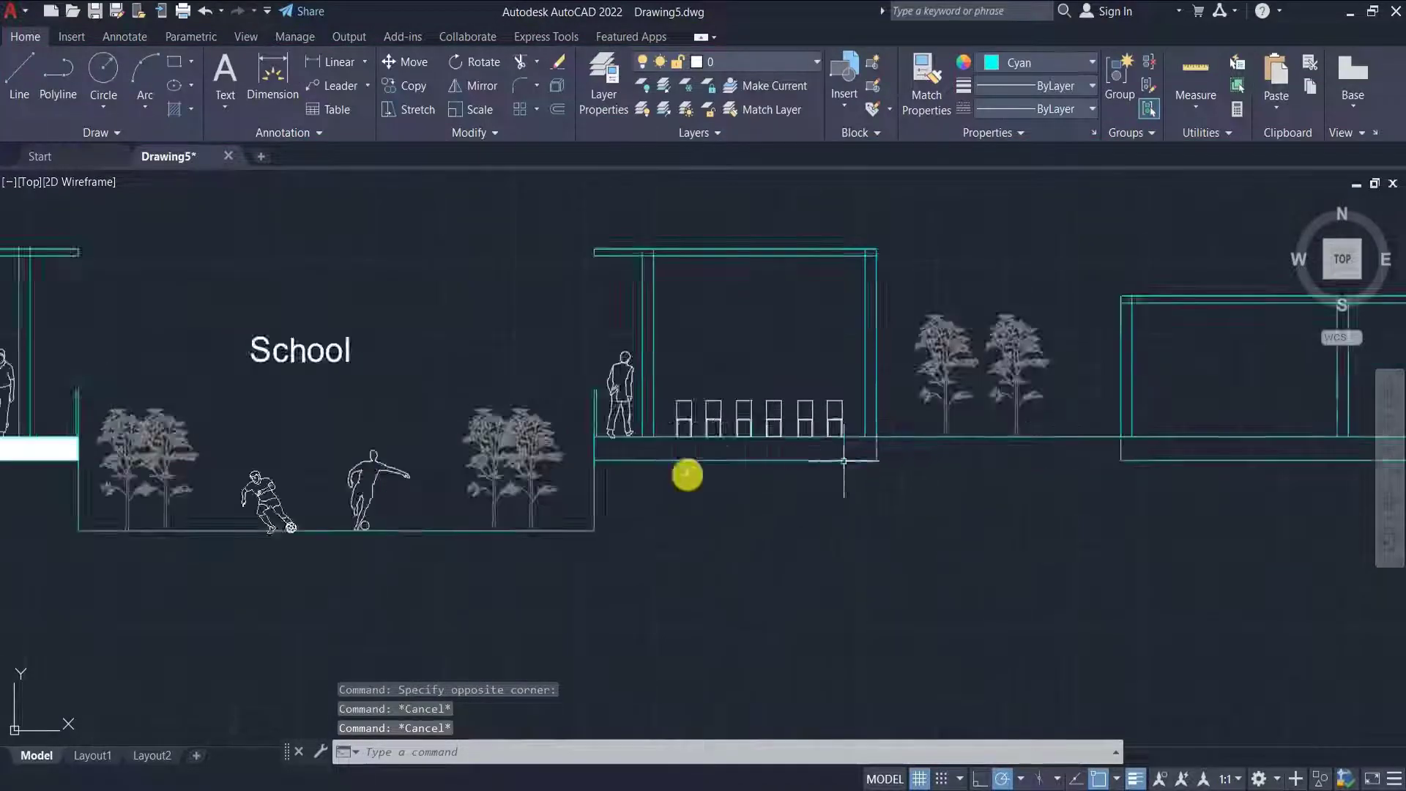
scroll(689, 473, "up", 2)
key("Delete")
left_click(174, 61)
scroll(322, 439, "up", 3)
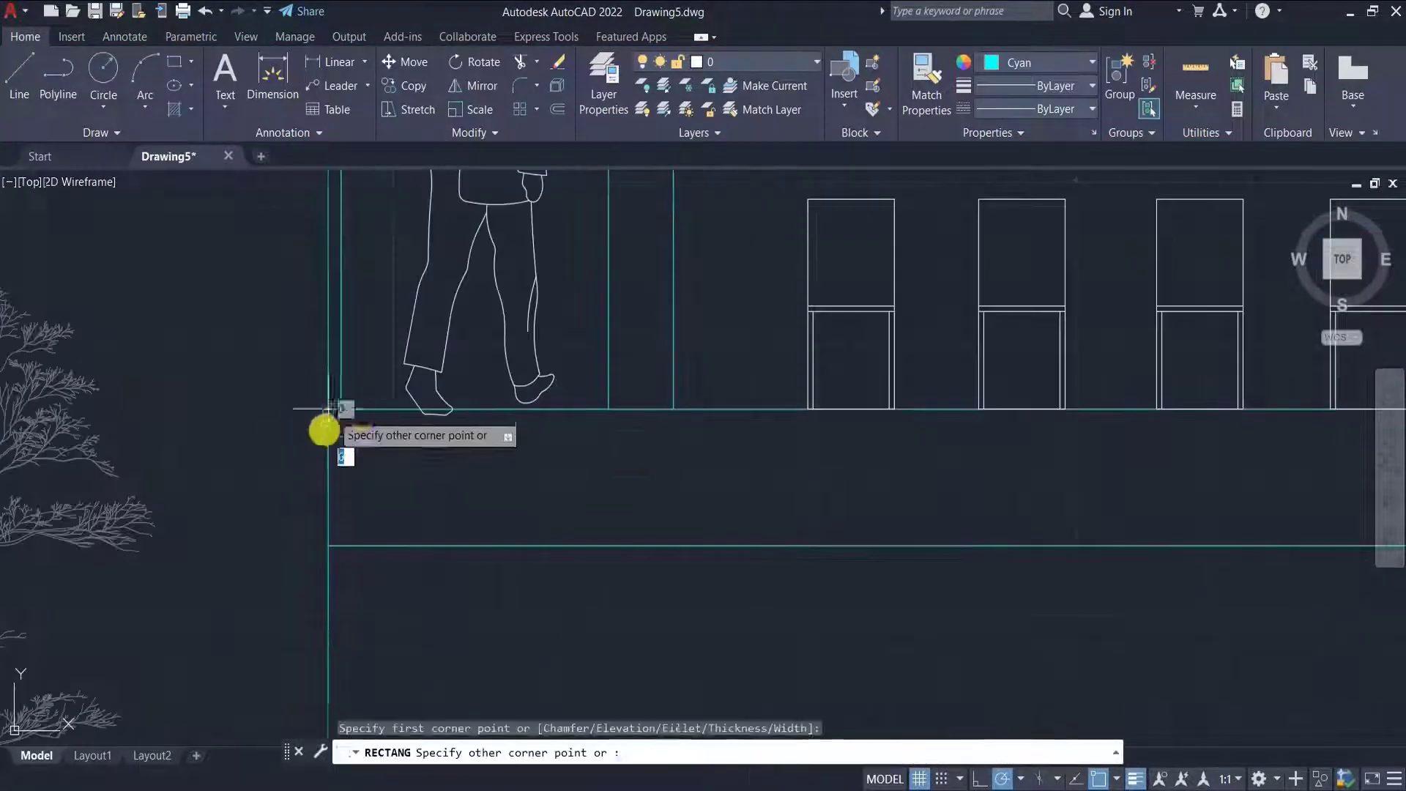
scroll(322, 440, "down", 3)
left_click(958, 508)
- Fill the right School foundation rectangle with a solid hatch in white (255,255,255), selecting the rectangle as boundary
type("H")
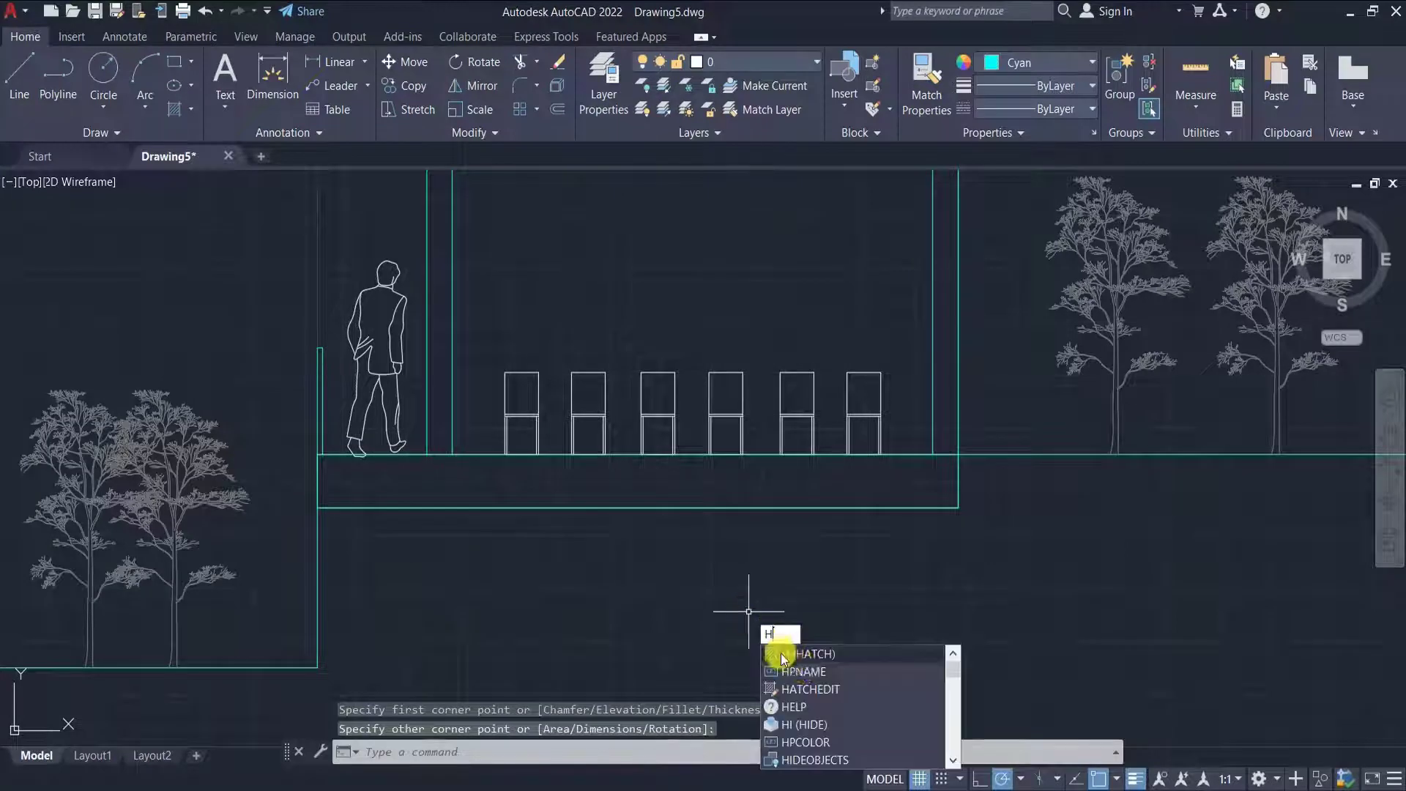
left_click(814, 654)
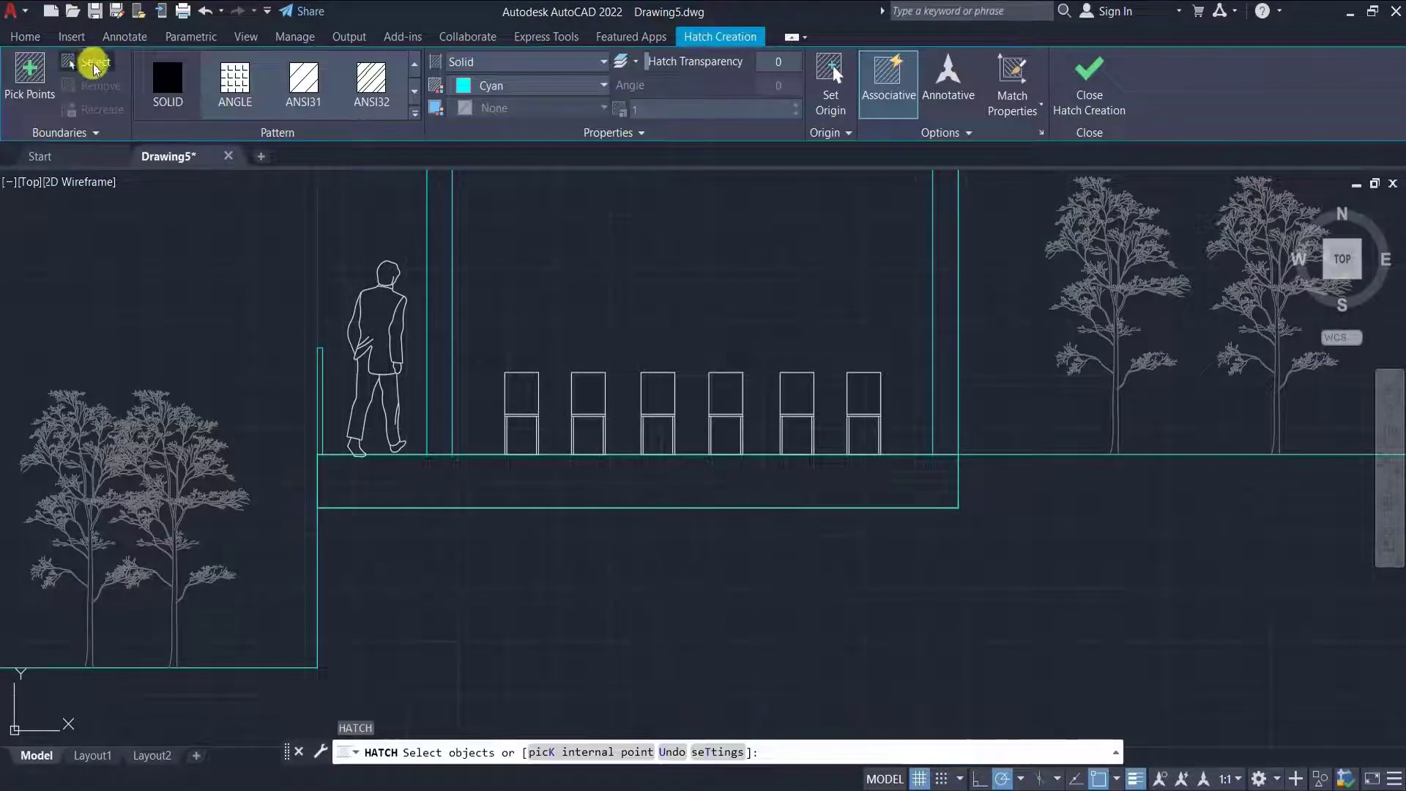
left_click(464, 85)
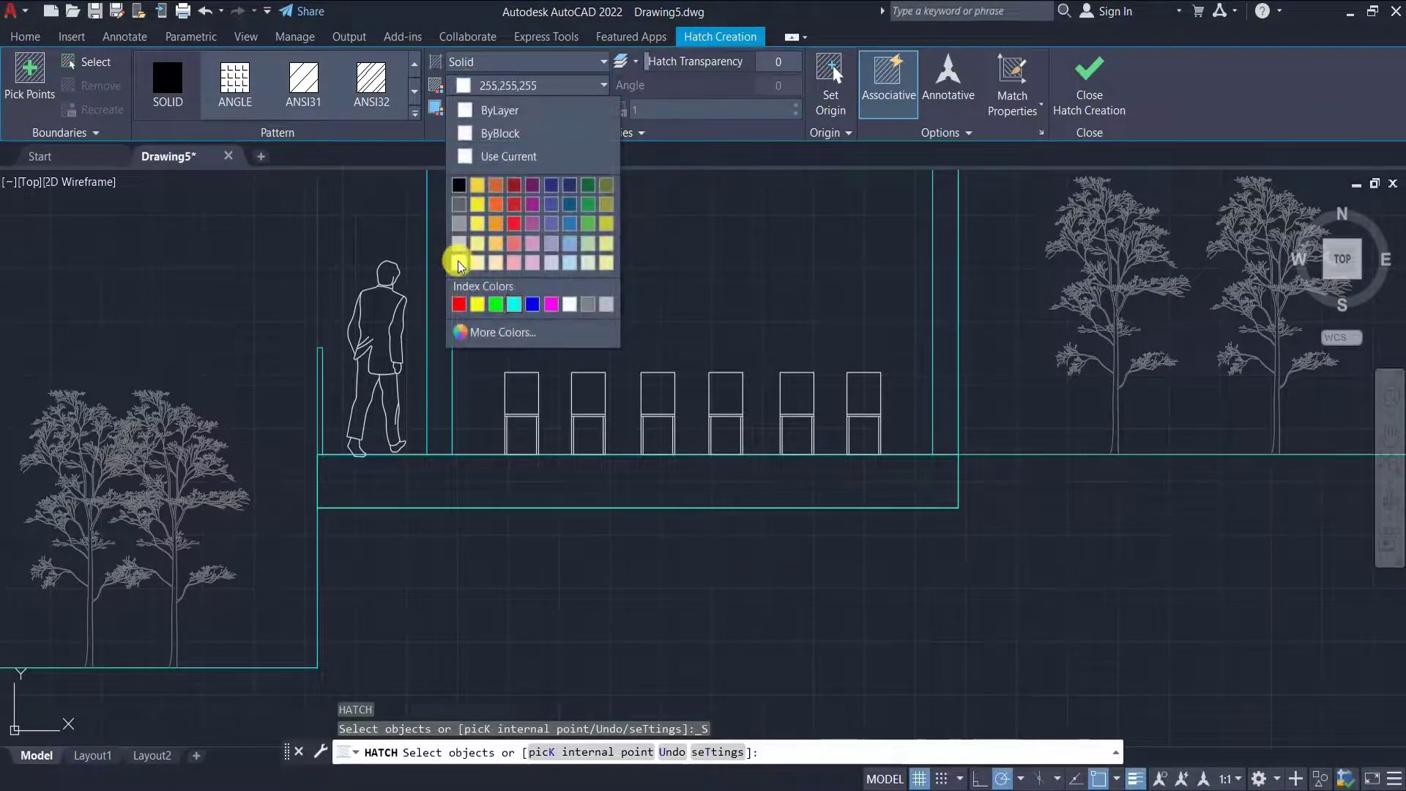
left_click(458, 261)
left_click(589, 505)
key("Escape")
key("Escape")
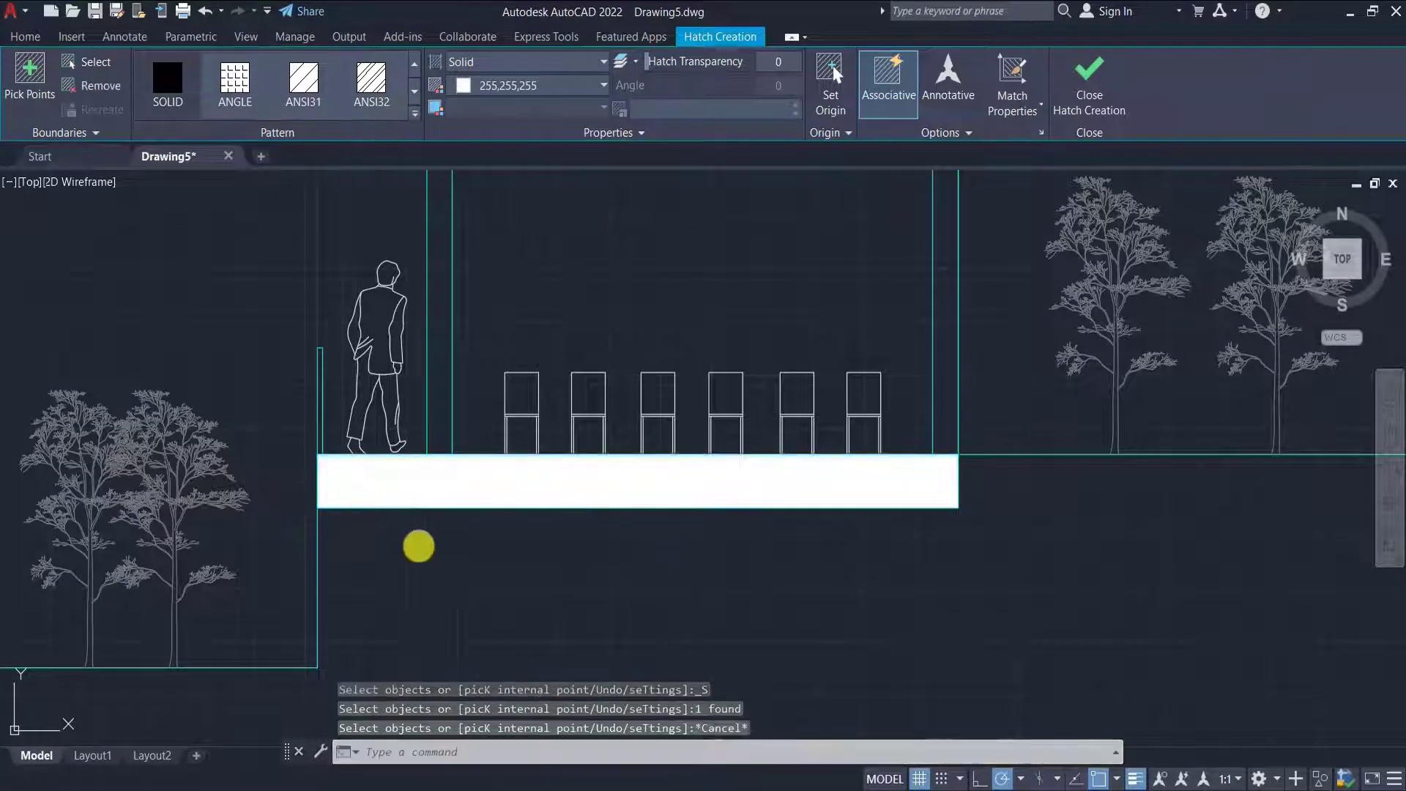
- Draw a rectangle over the continuous foundation running from the Kindergarten block to the end of the Workshop
scroll(395, 464, "down", 6)
scroll(924, 516, "up", 2)
middle_click_drag(924, 515, 591, 501)
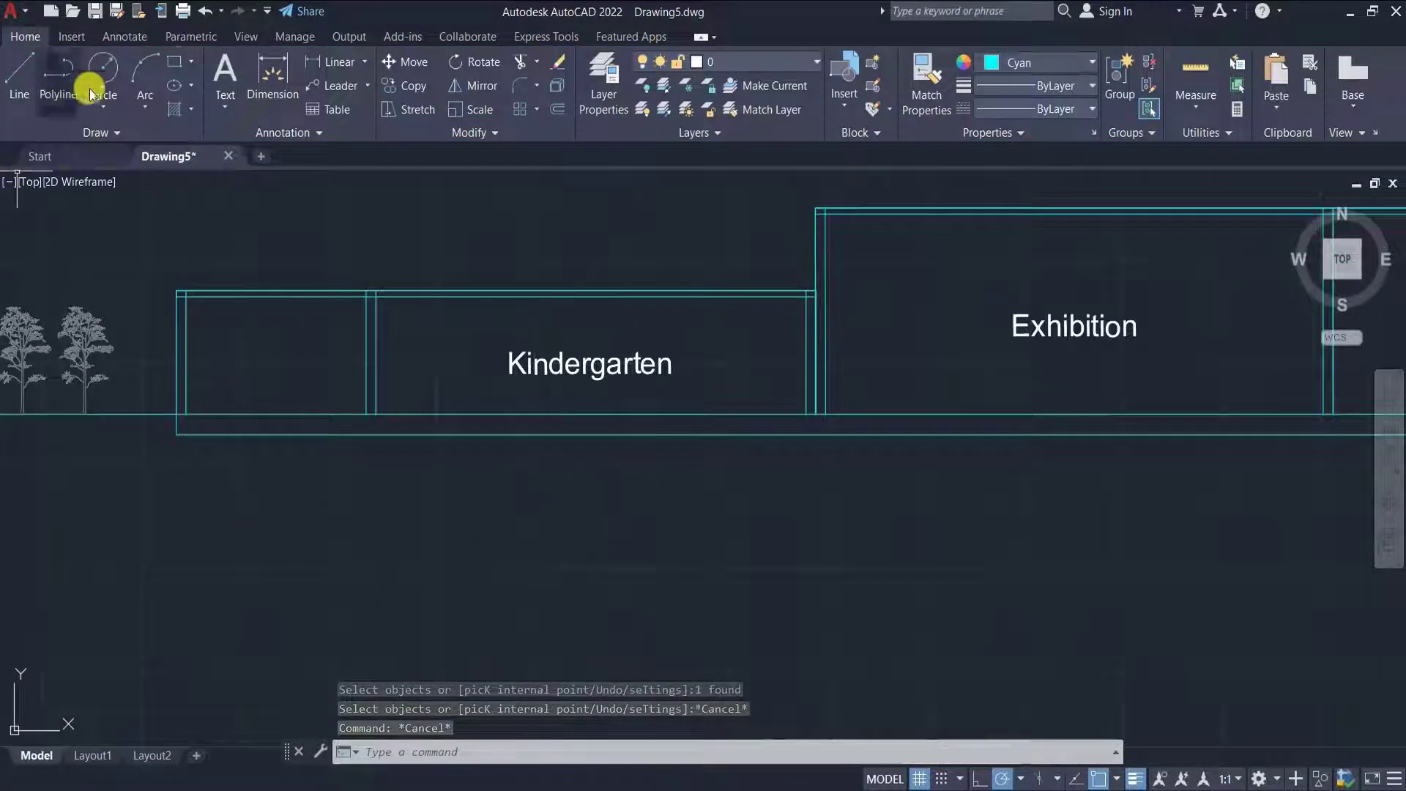
left_click(174, 61)
left_click(177, 414)
scroll(678, 449, "down", 6)
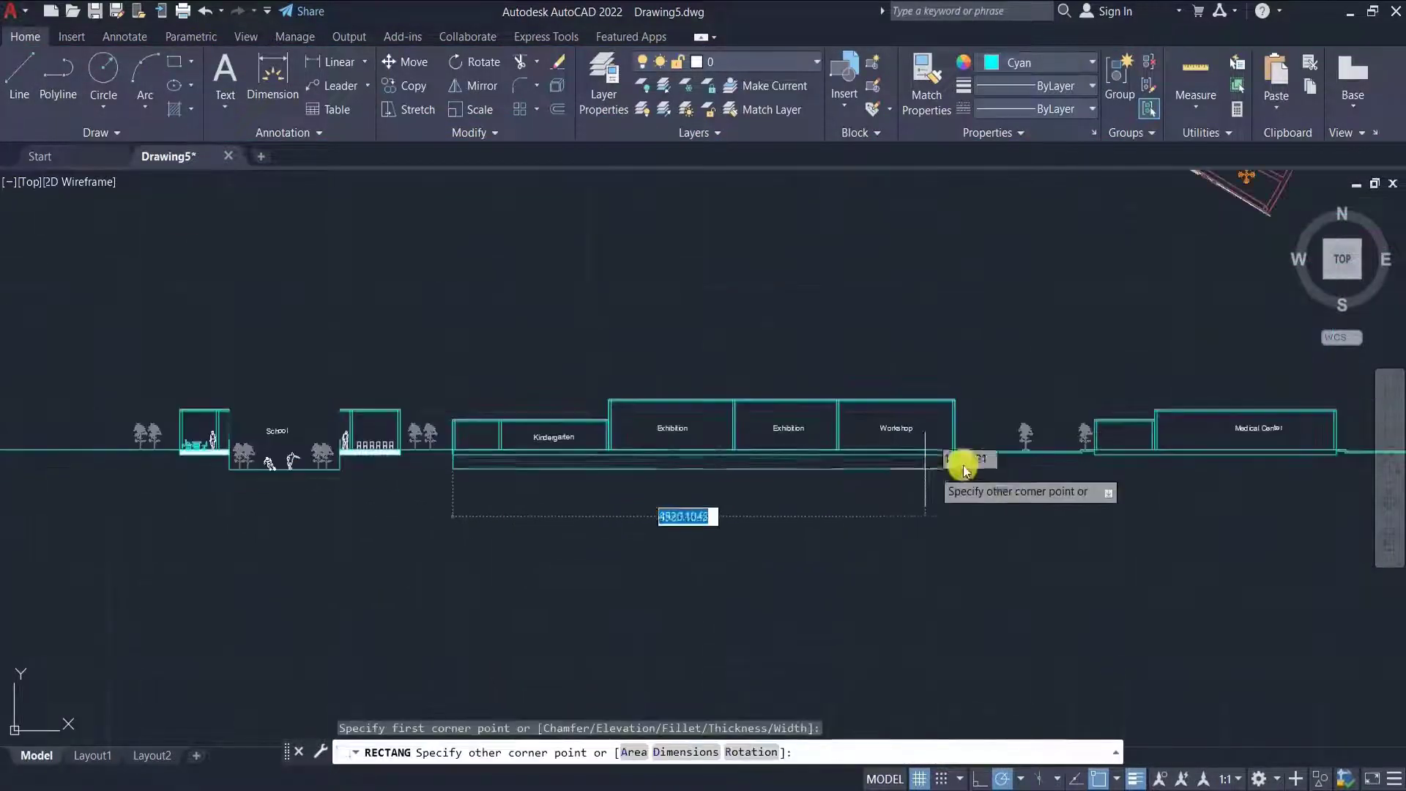
scroll(964, 469, "up", 10)
left_click(973, 458)
scroll(313, 426, "down", 4)
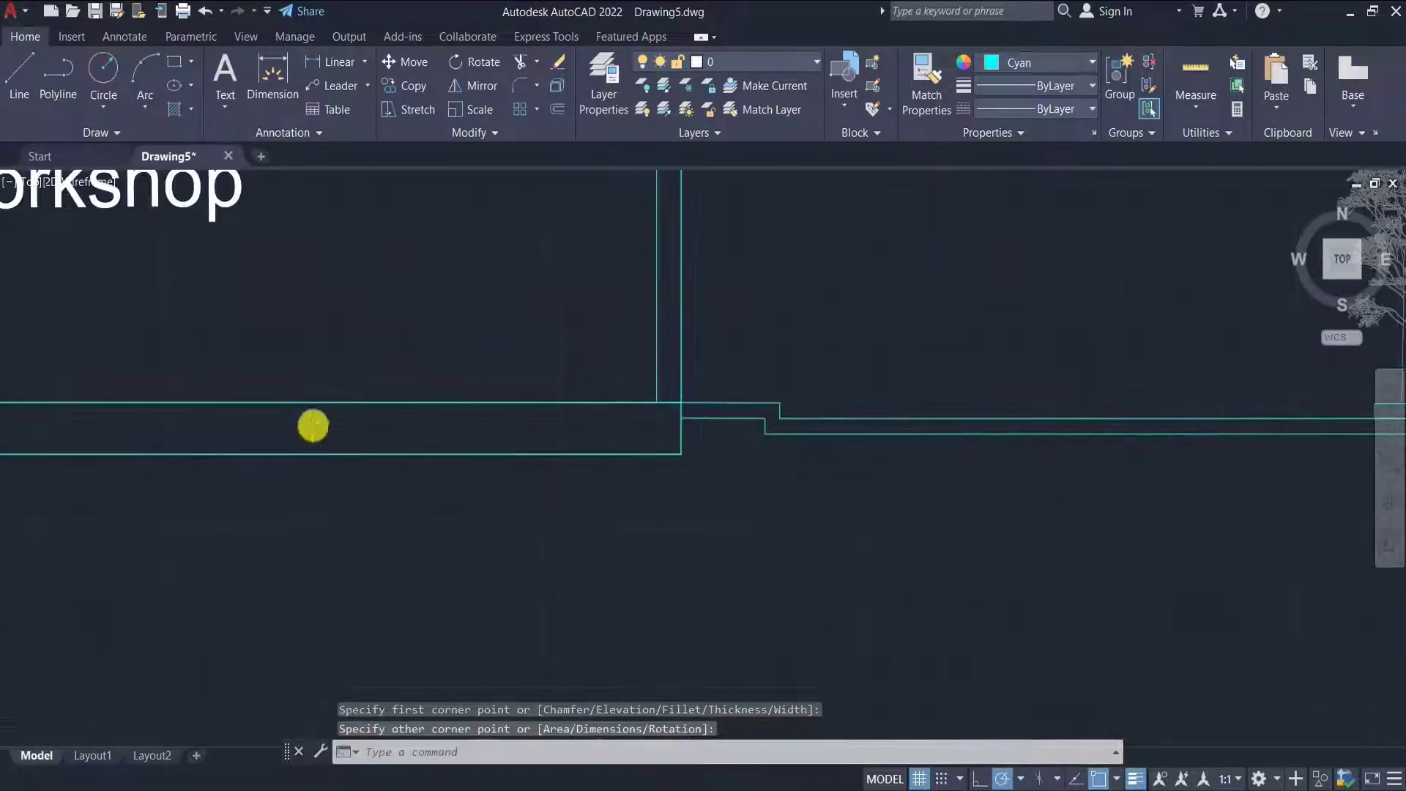
- Draw a rectangle over the foundation under the Medical Center and its adjoining short block
scroll(313, 425, "down", 5)
scroll(421, 417, "up", 5)
scroll(455, 489, "down", 4)
key("Return")
left_click(292, 524)
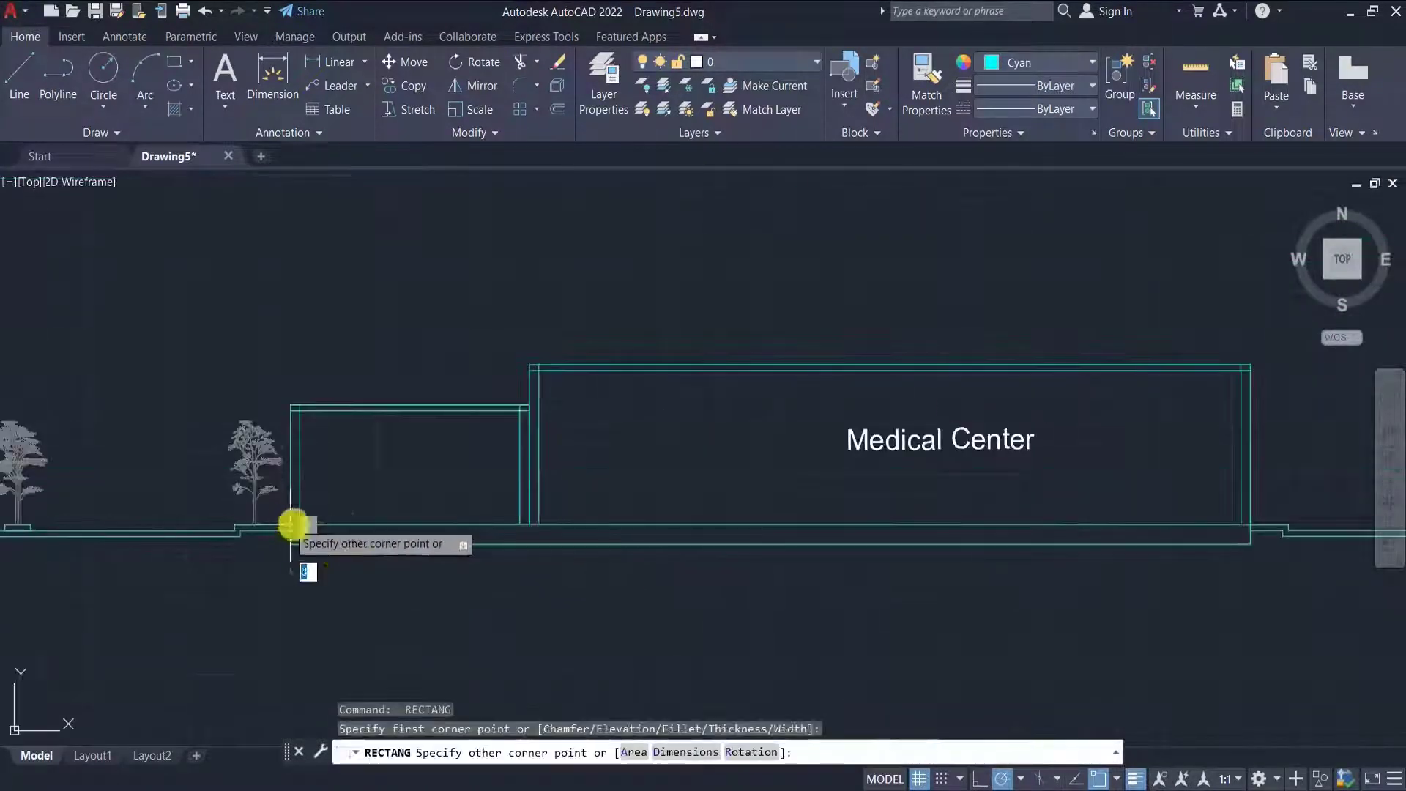
scroll(1293, 535, "up", 6)
left_click(1112, 575)
- Draw a rectangle over the foundation under the Restaurant and Library
key("Return")
scroll(293, 436, "down", 9)
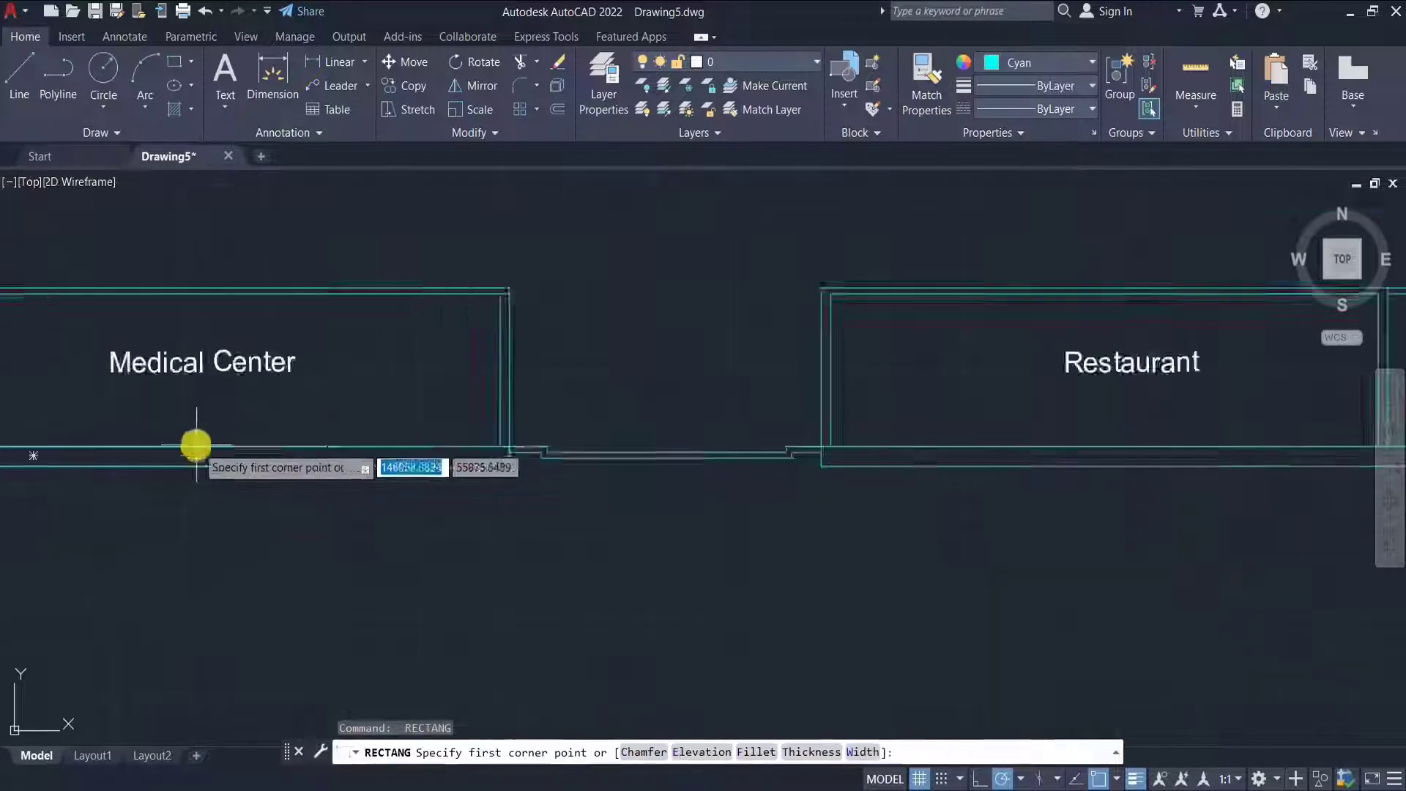
scroll(437, 448, "up", 8)
left_click(398, 472)
scroll(819, 533, "down", 9)
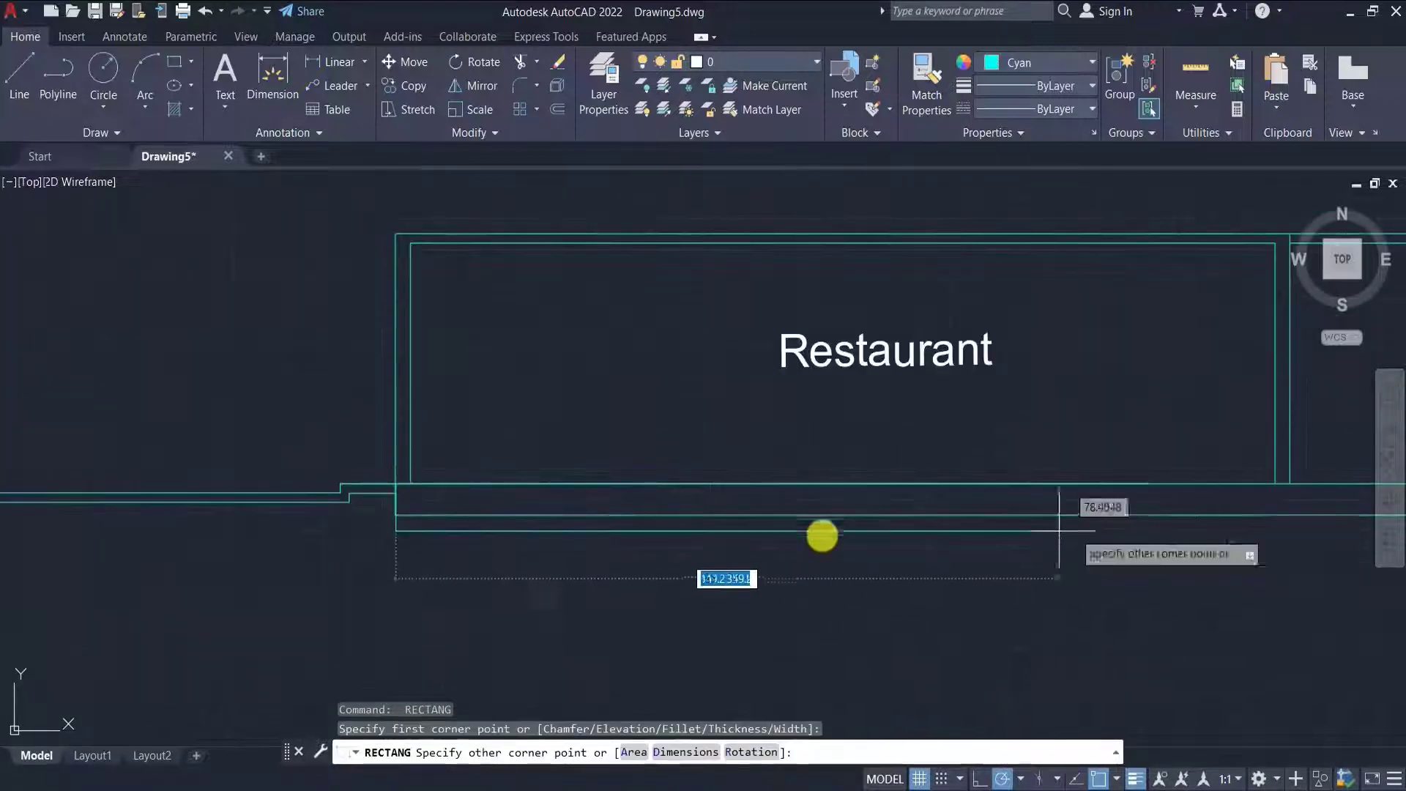
scroll(1074, 540, "up", 8)
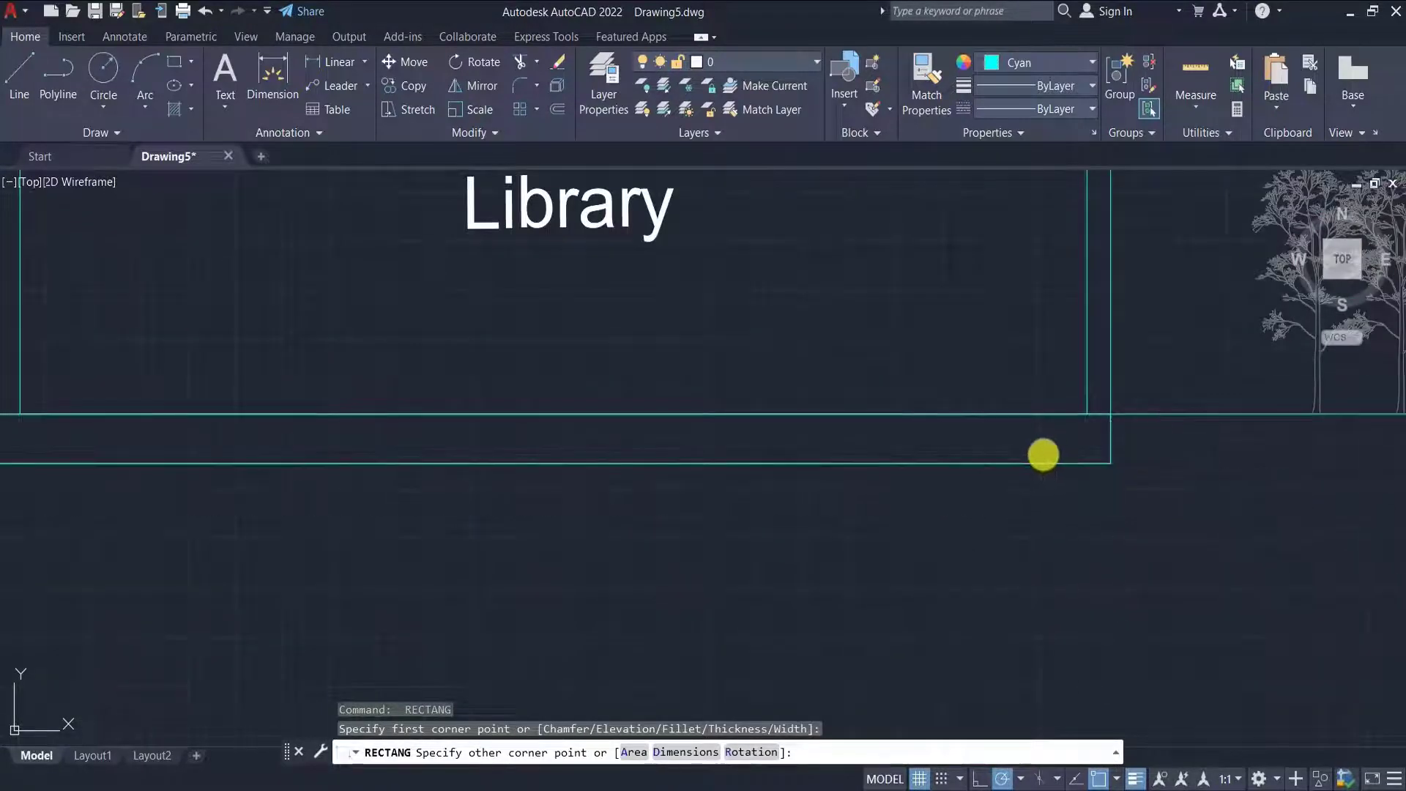
left_click(1044, 454)
scroll(1057, 251, "down", 8)
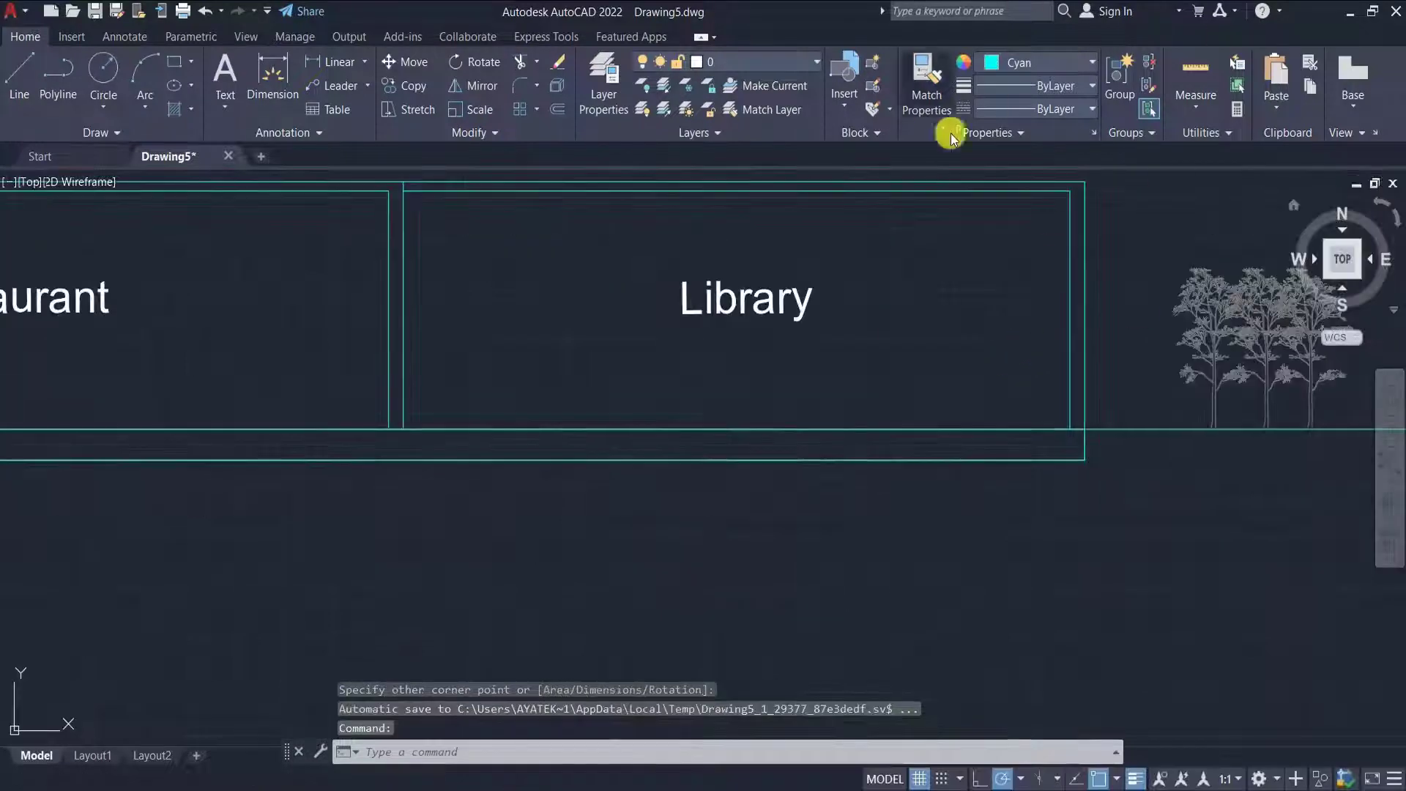
- Fill the Kindergarten–Workshop, Medical Center and Restaurant–Library foundation rectangles with a solid white (255,255,255) hatch
scroll(722, 352, "up", 6)
type("h")
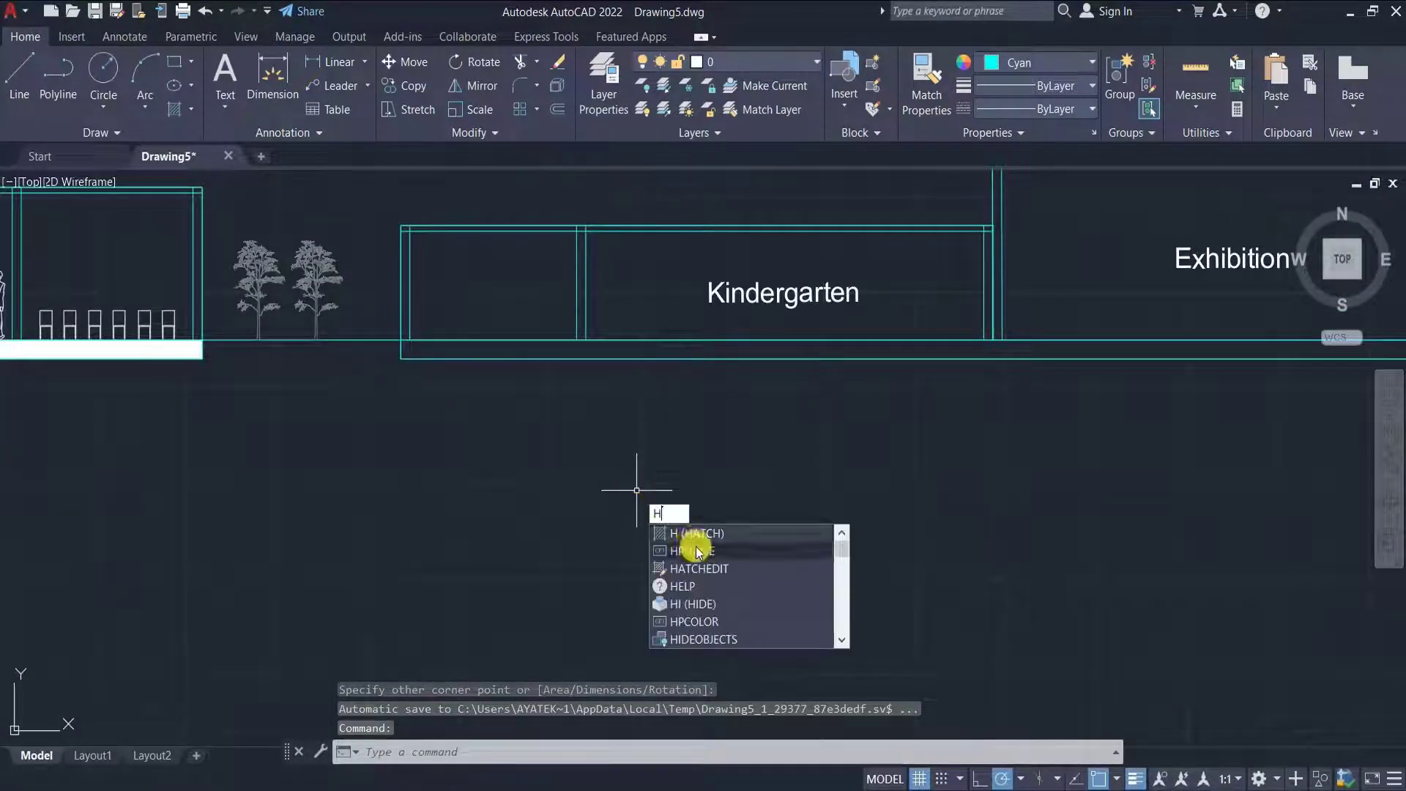
key("Return")
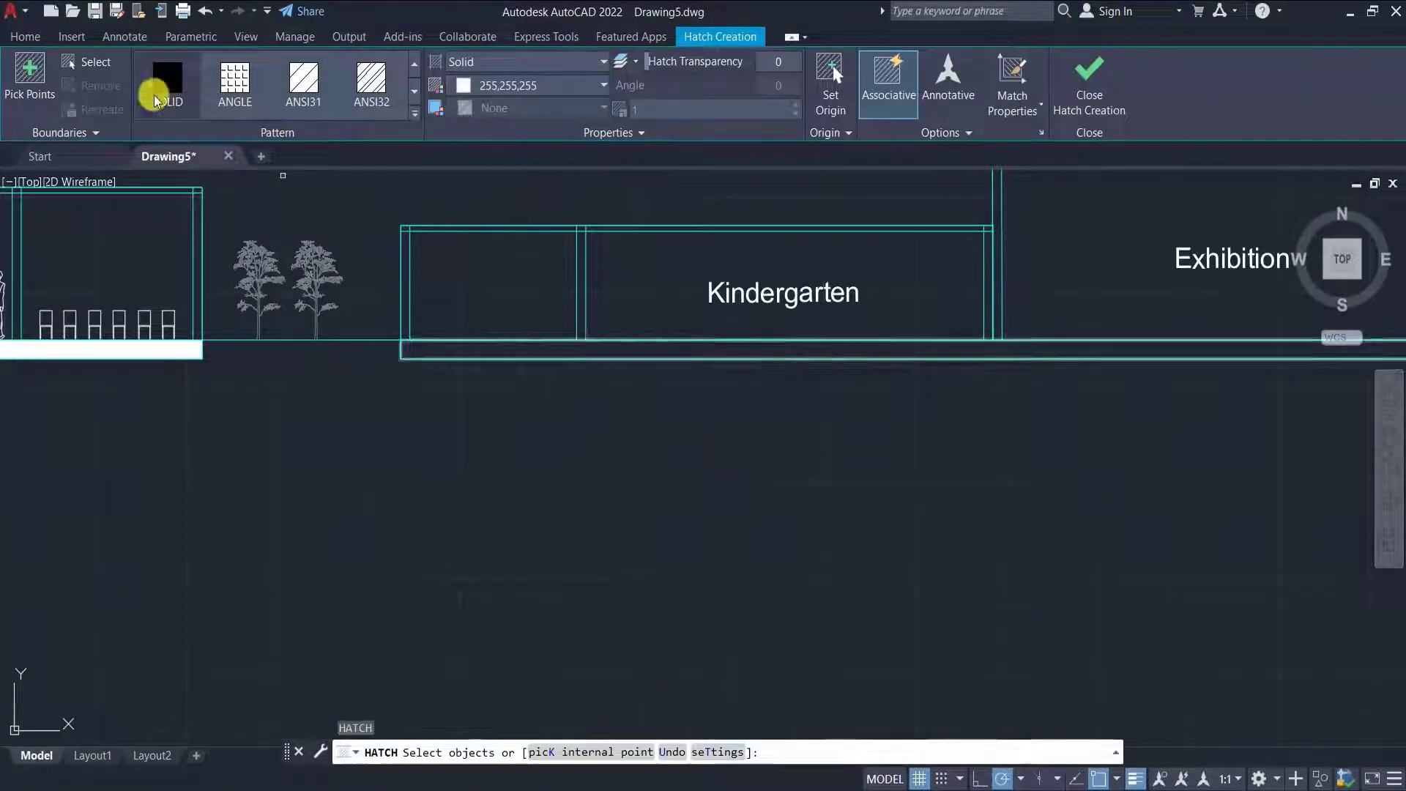
left_click(605, 358)
scroll(594, 521, "down", 6)
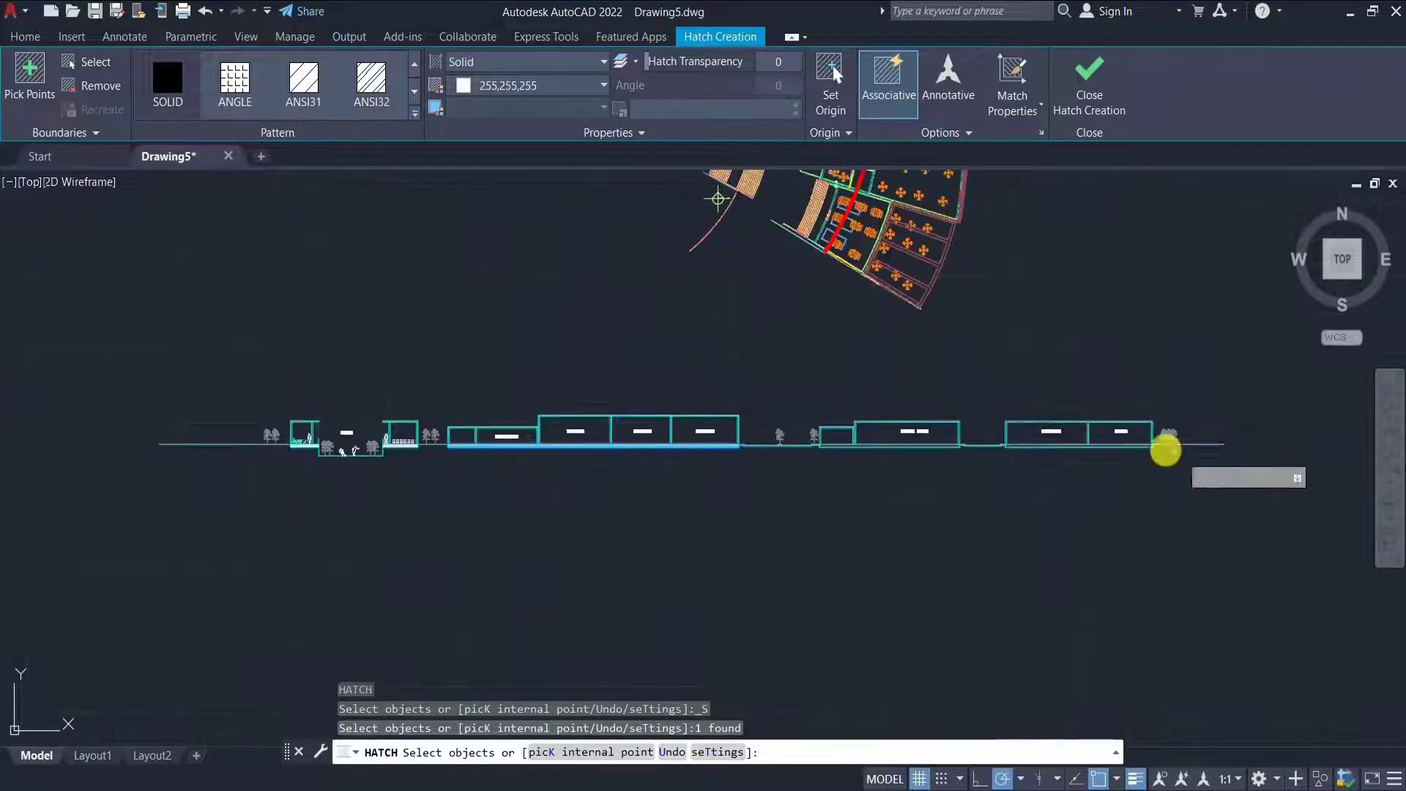
scroll(734, 373, "up", 6)
left_click(703, 371)
scroll(703, 371, "down", 3)
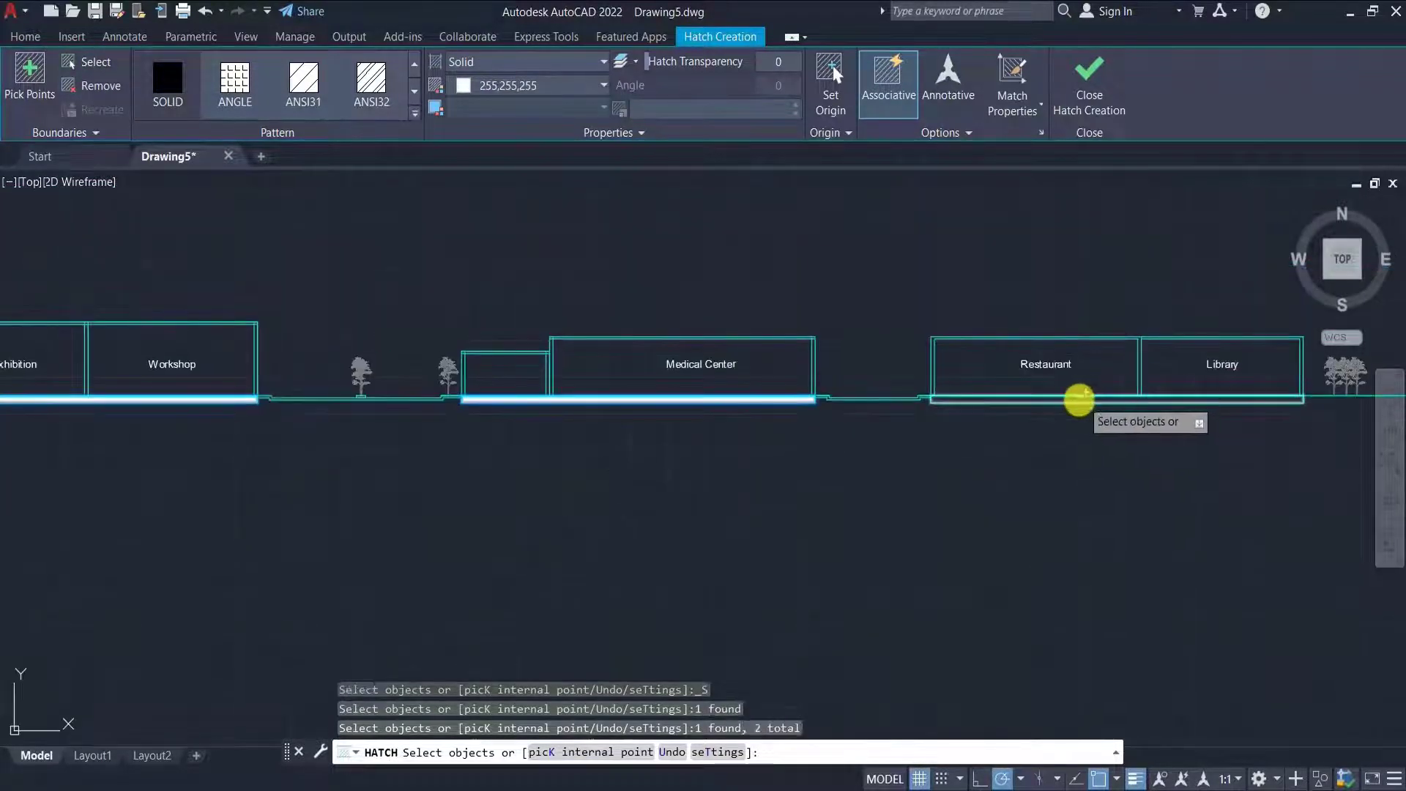
scroll(733, 471, "down", 3)
key("Escape")
scroll(408, 471, "up", 4)
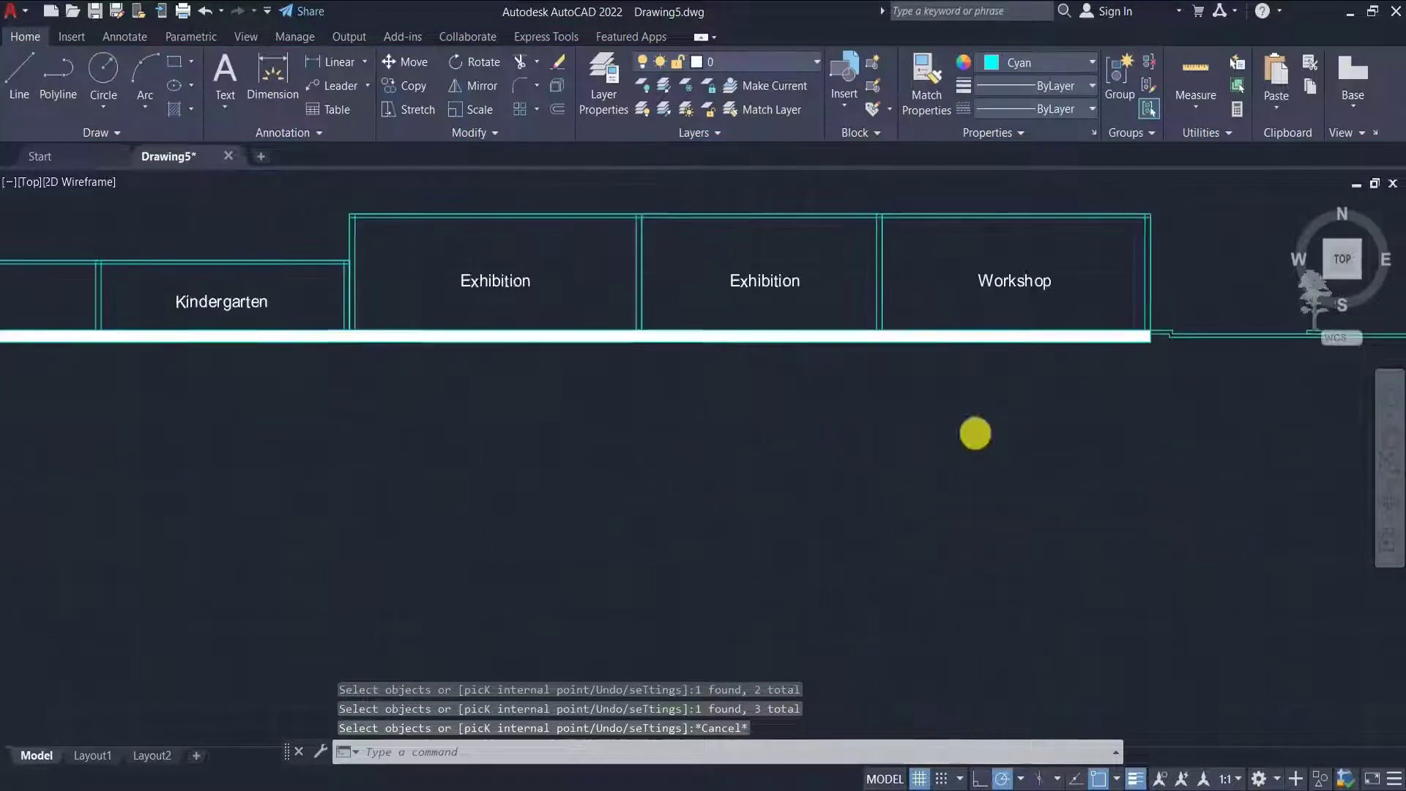
scroll(737, 486, "down", 2)
scroll(304, 401, "up", 6)
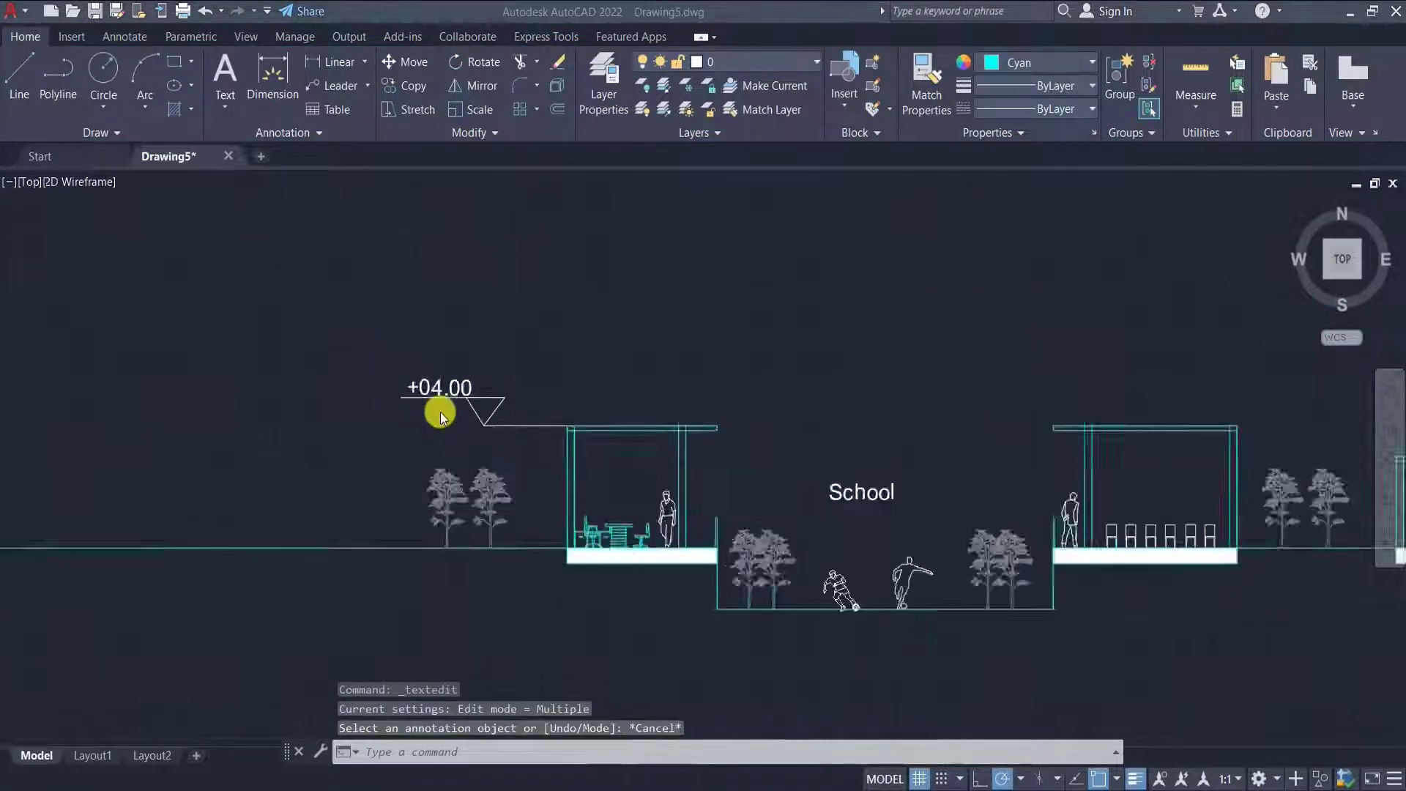
scroll(441, 411, "up", 2)
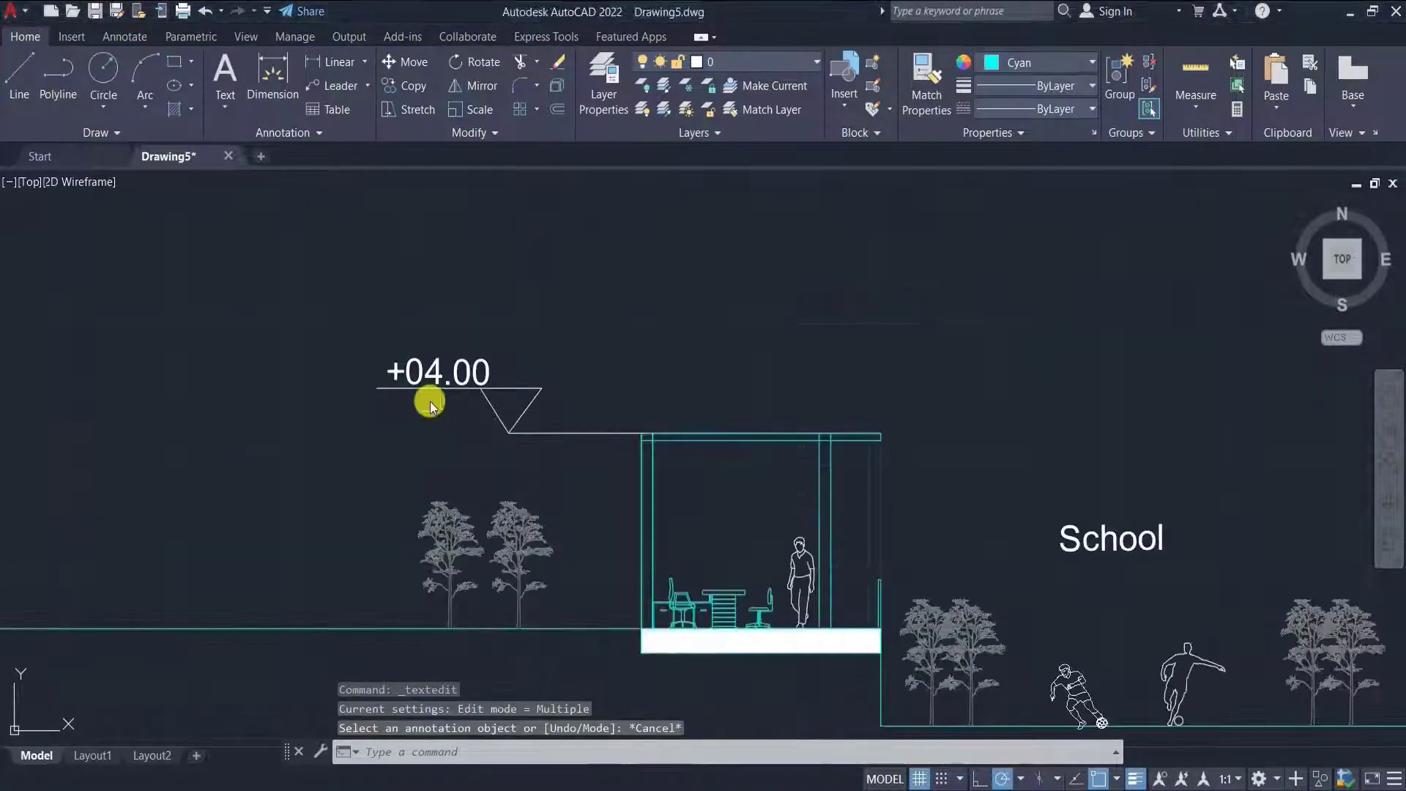
- Copy the +04.00 level marker from the School block's roof corner to the roof corner of the Kindergarten block
scroll(382, 377, "down", 4)
scroll(283, 377, "down", 2)
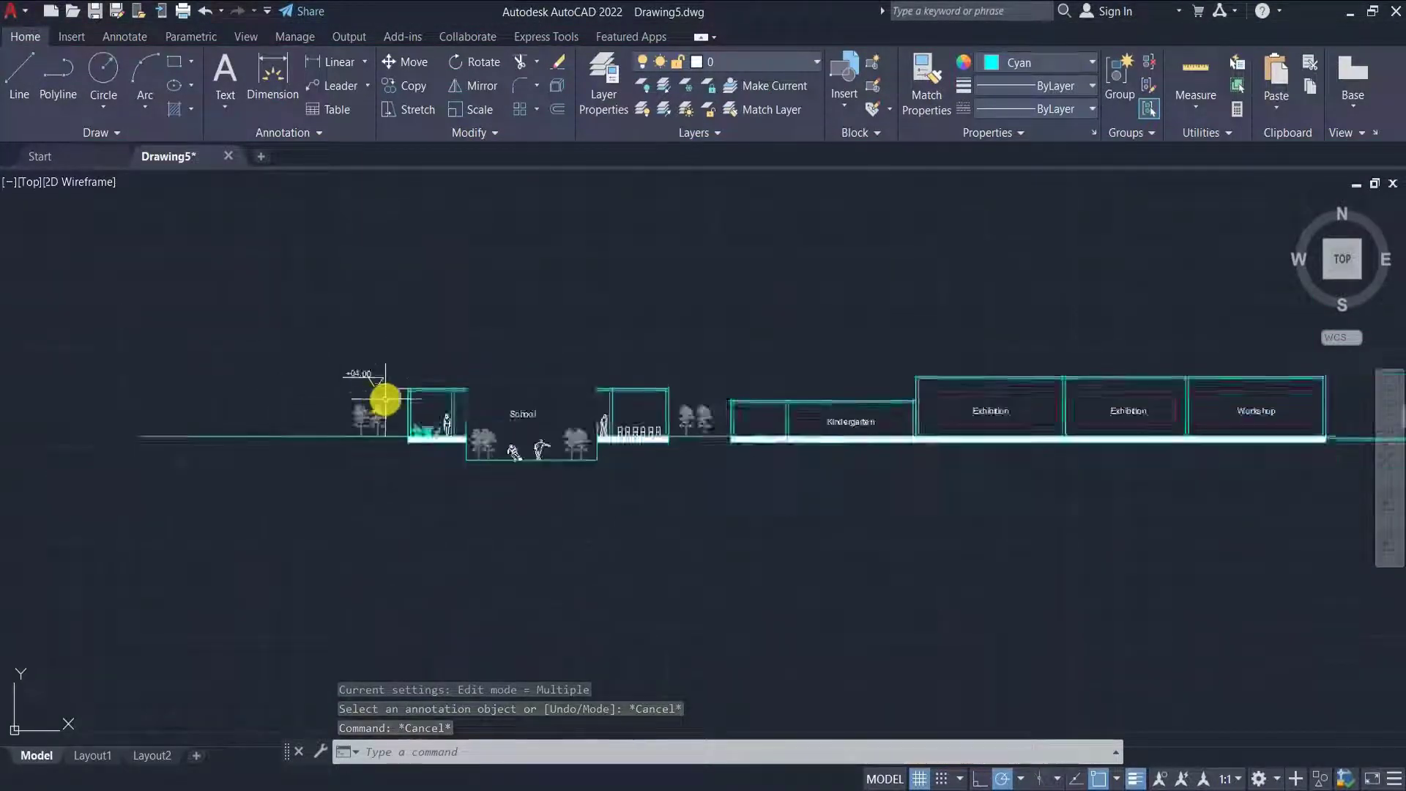
scroll(384, 398, "up", 4)
left_click(374, 298)
left_click(339, 347)
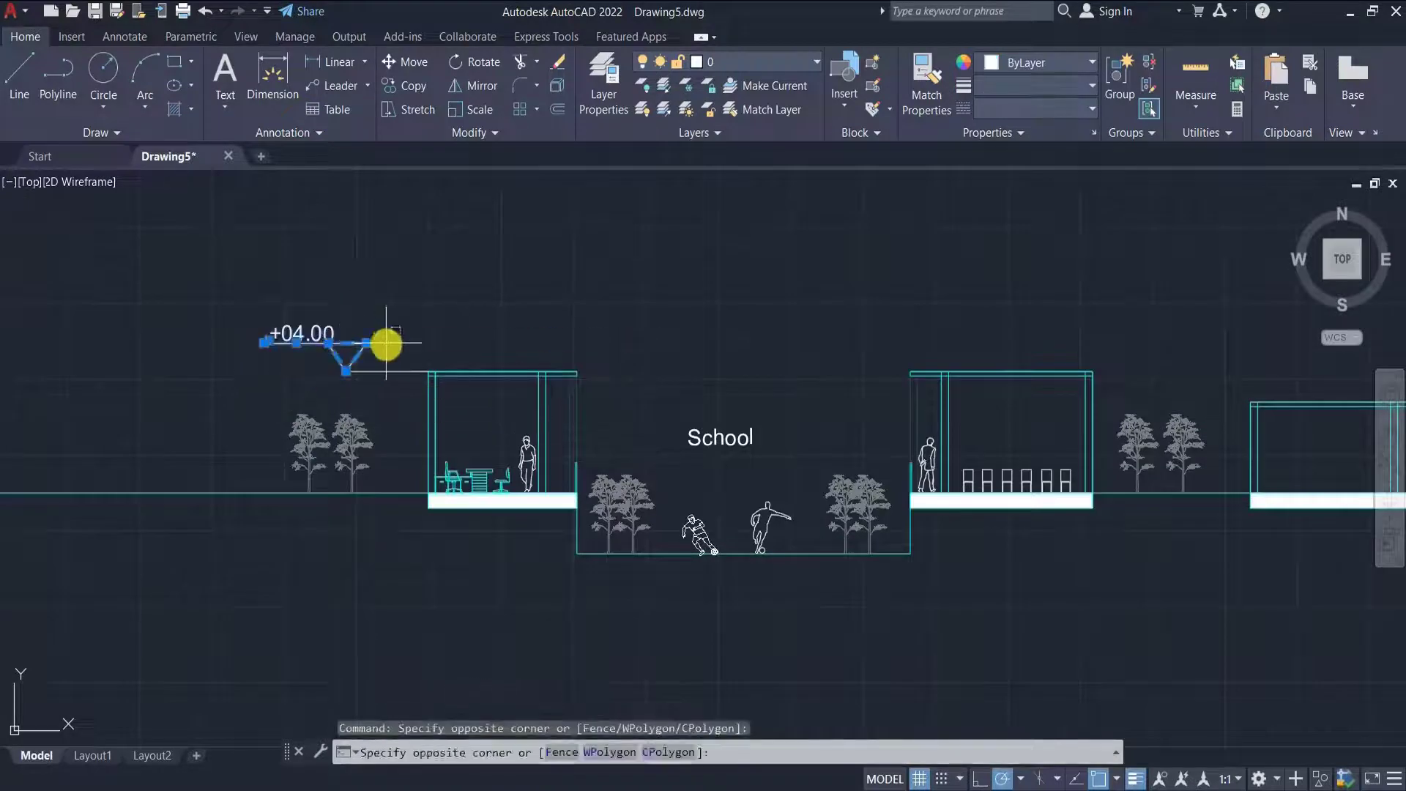
left_click(450, 426)
scroll(426, 398, "up", 6)
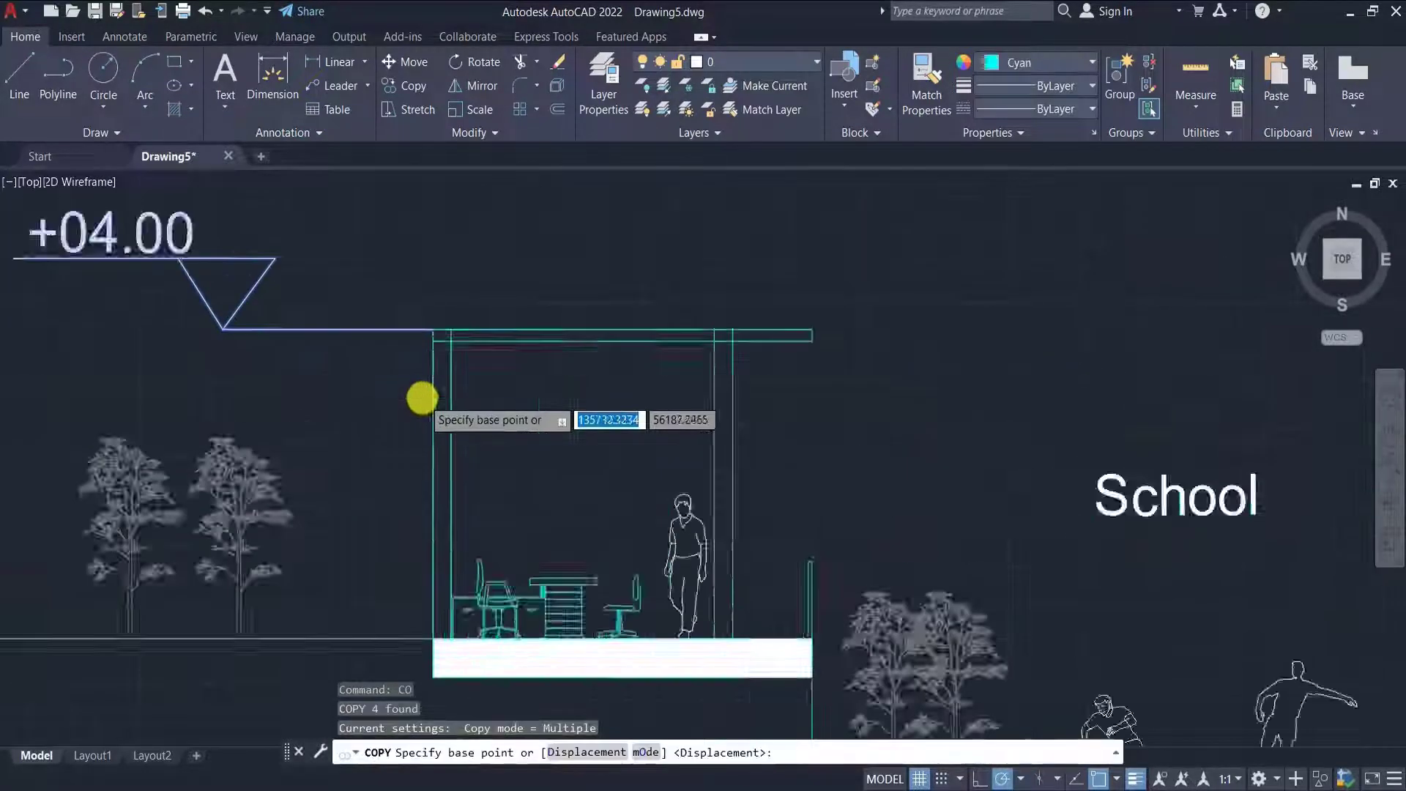
left_click(436, 286)
scroll(306, 374, "down", 8)
scroll(916, 364, "up", 8)
scroll(901, 365, "down", 3)
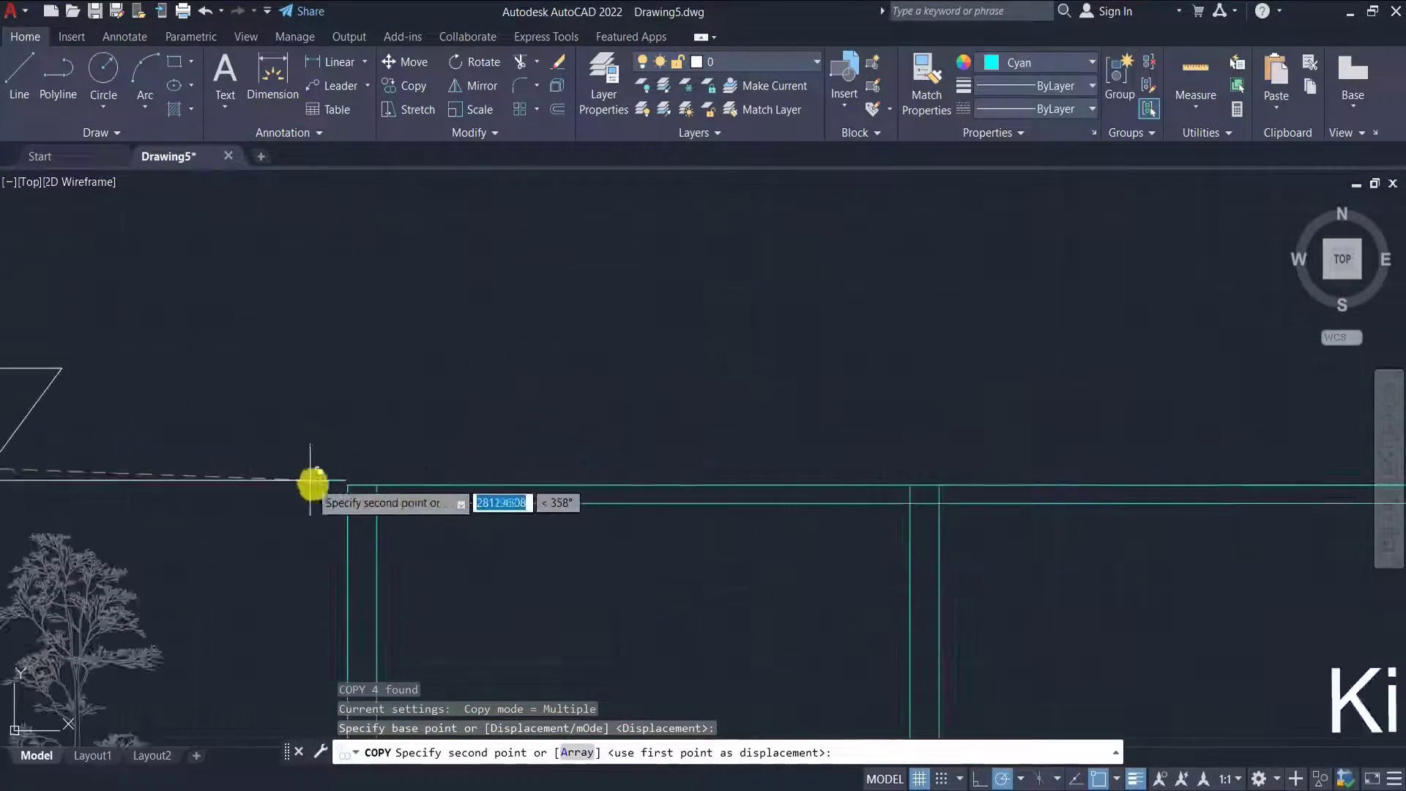
left_click(314, 480)
- Place further copies of the level marker at the roof corners of the first Exhibition, the Medical Center's adjoining short block and the Medical Center
scroll(596, 304, "down", 6)
scroll(513, 513, "up", 3)
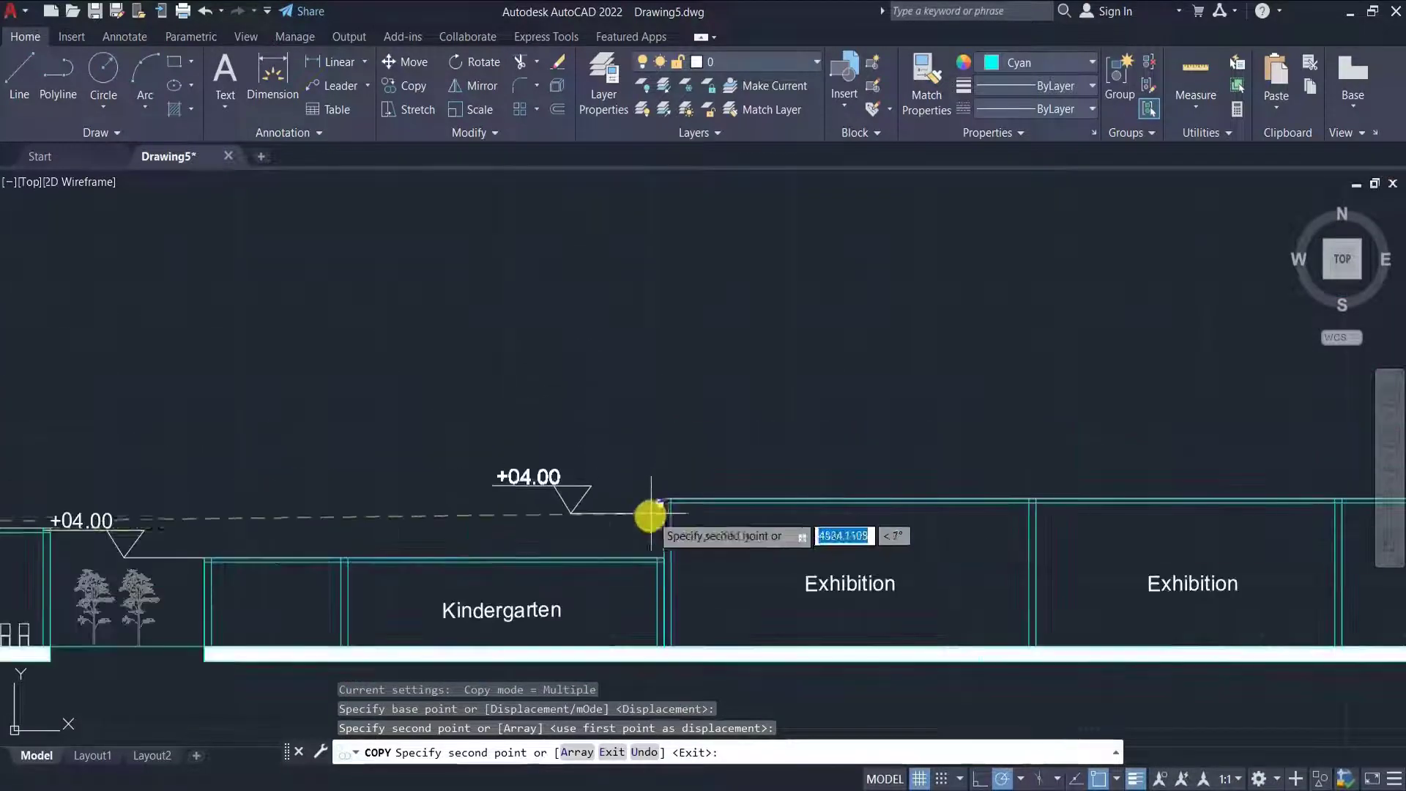
left_click(659, 496)
scroll(458, 455, "down", 8)
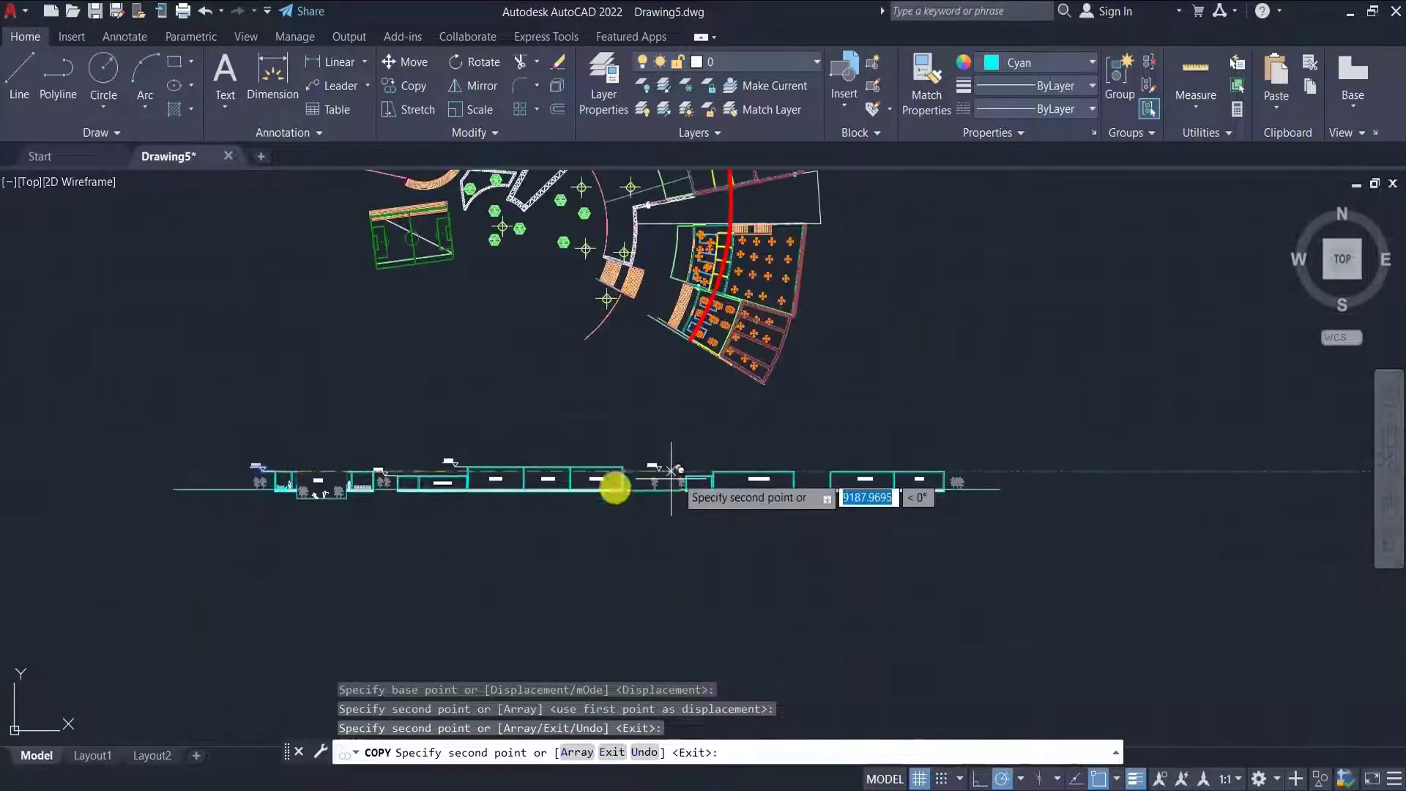
scroll(671, 471, "up", 6)
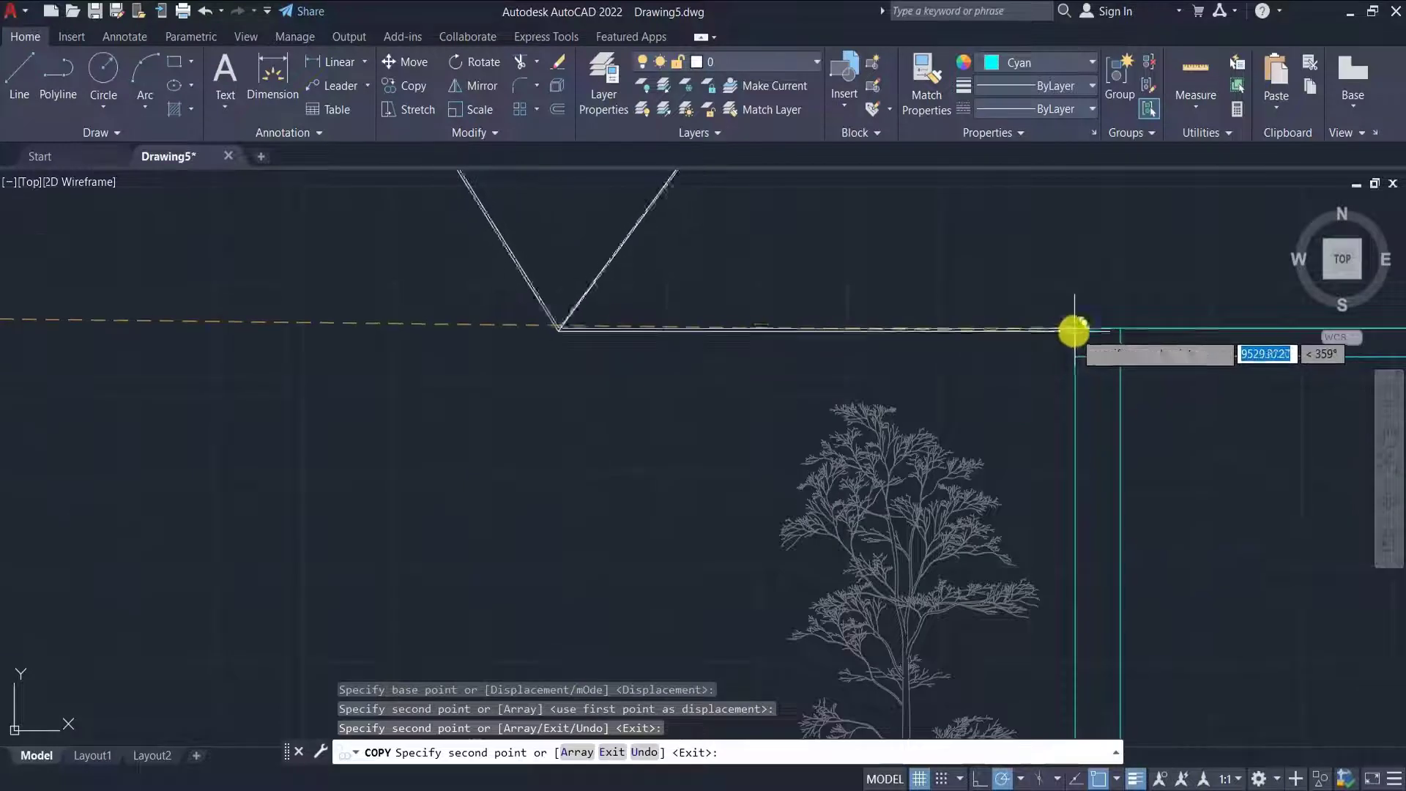
left_click(1074, 332)
scroll(598, 407, "down", 3)
left_click(1263, 295)
- Place one more copy of the level marker in the empty space above the trees beside the Library
scroll(772, 408, "down", 6)
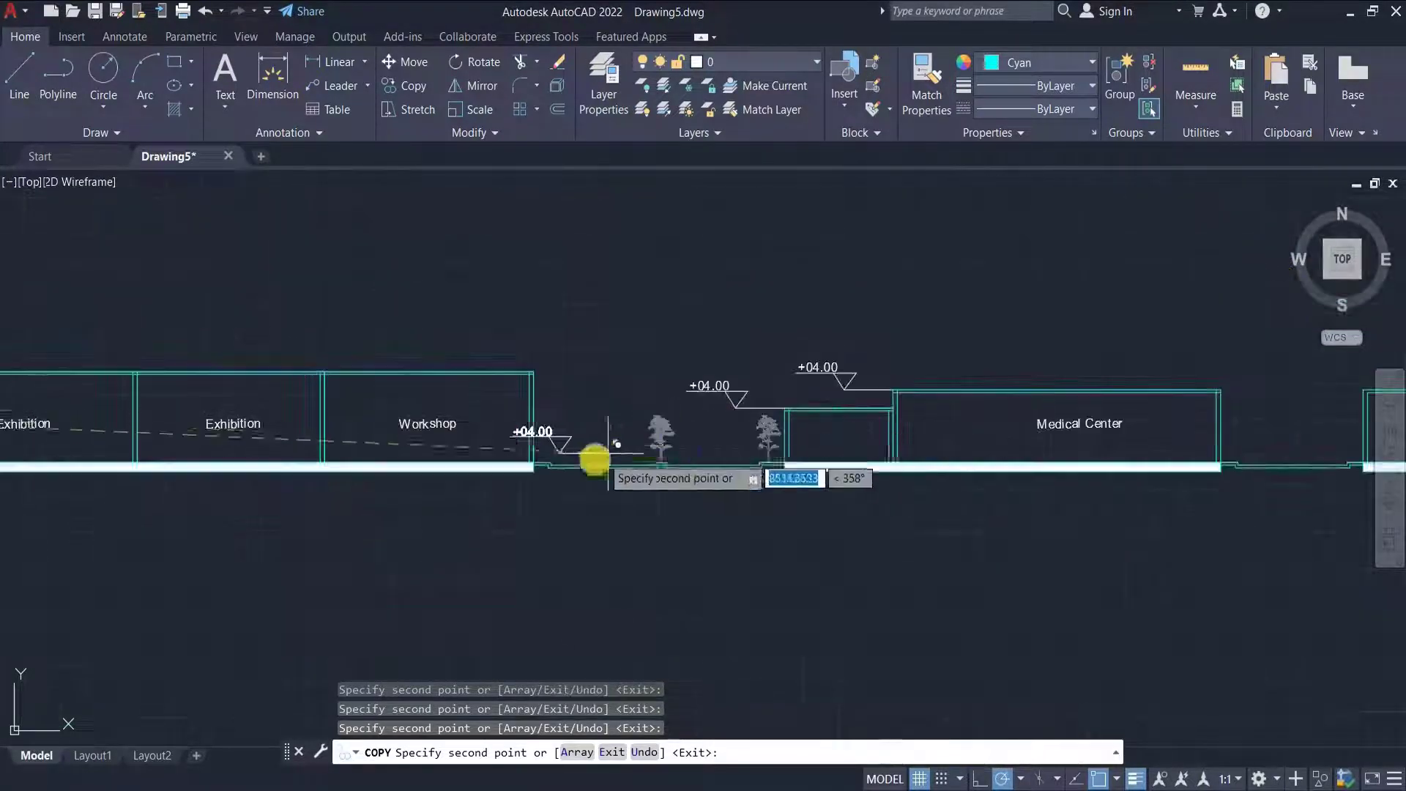
scroll(1033, 386, "up", 2)
scroll(1067, 445, "down", 3)
scroll(1101, 393, "up", 4)
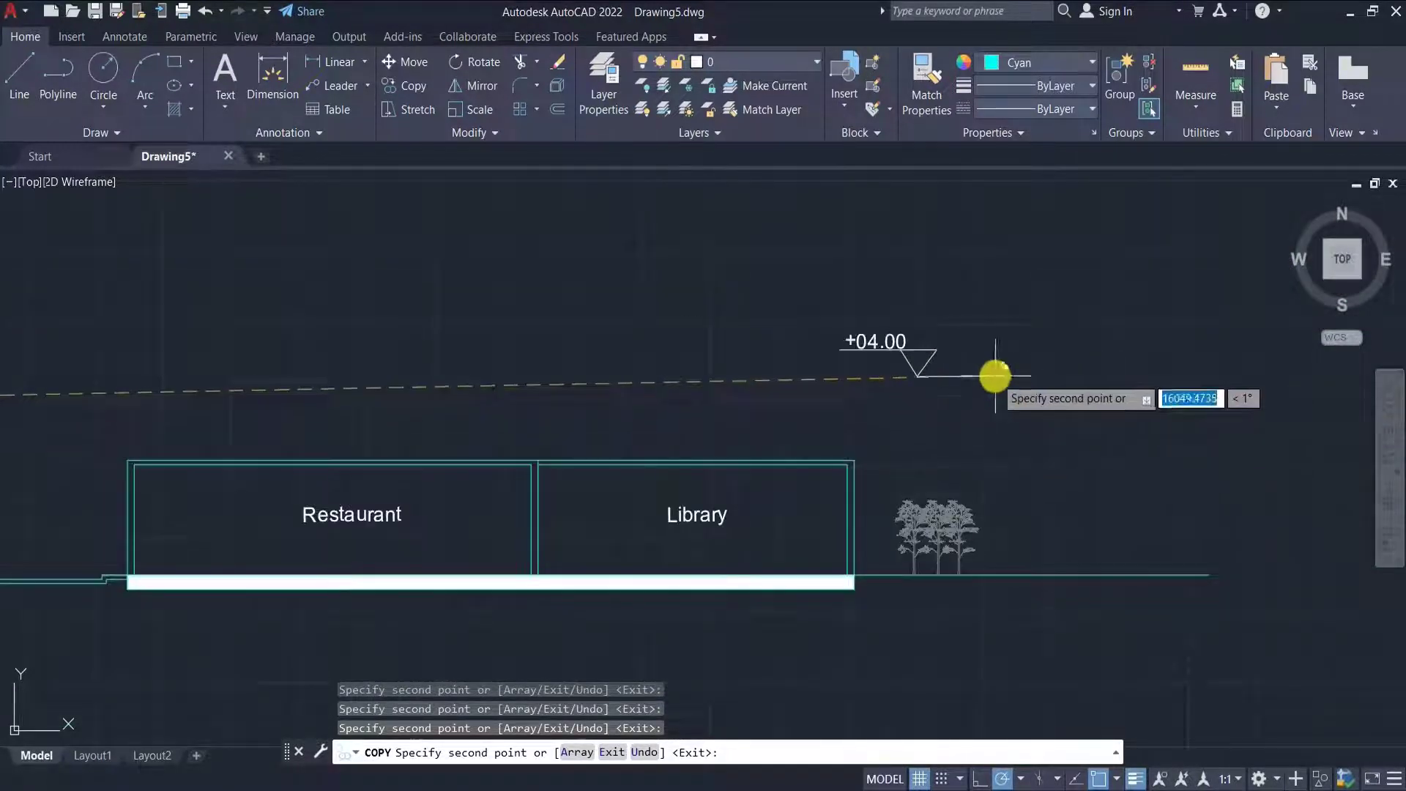
key("Escape")
- Mirror the level marker beside the Library about a vertical line through its leader's end, erasing the source objects
scroll(942, 389, "up", 2)
left_click(1042, 279)
left_click(807, 394)
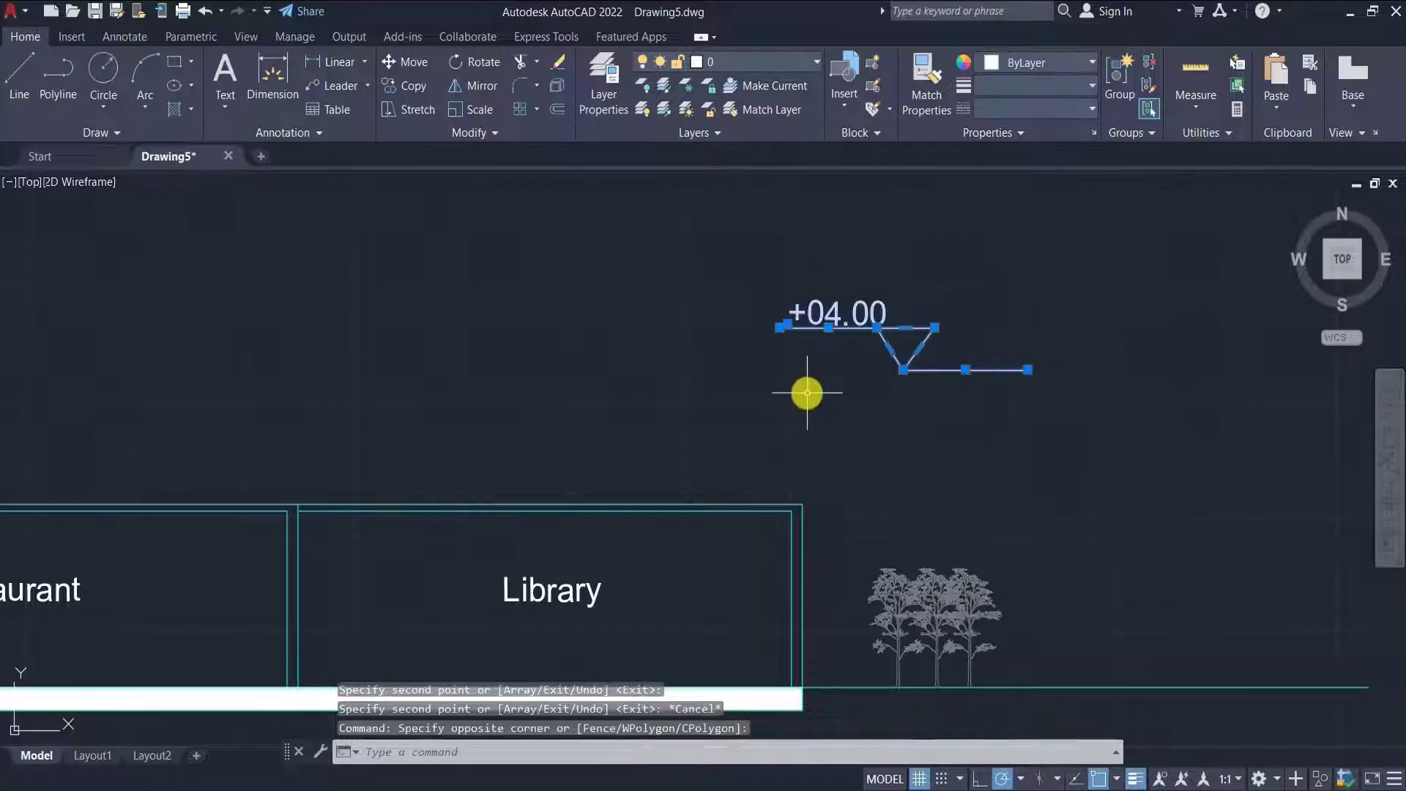
type("M")
left_click(854, 487)
left_click(1029, 370)
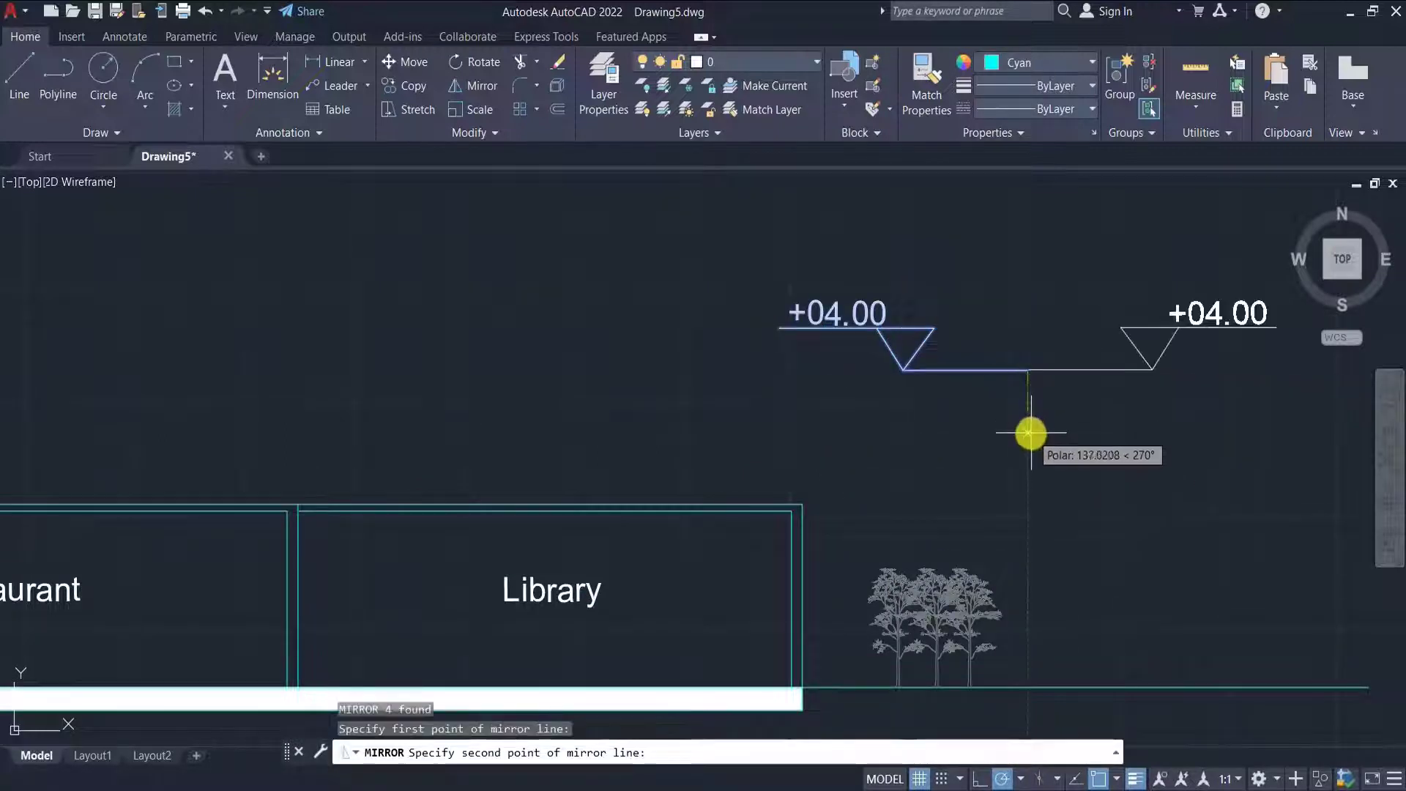
left_click(1063, 502)
- Move the mirrored level marker by its leader's end onto the Library's outer roof corner
type("M")
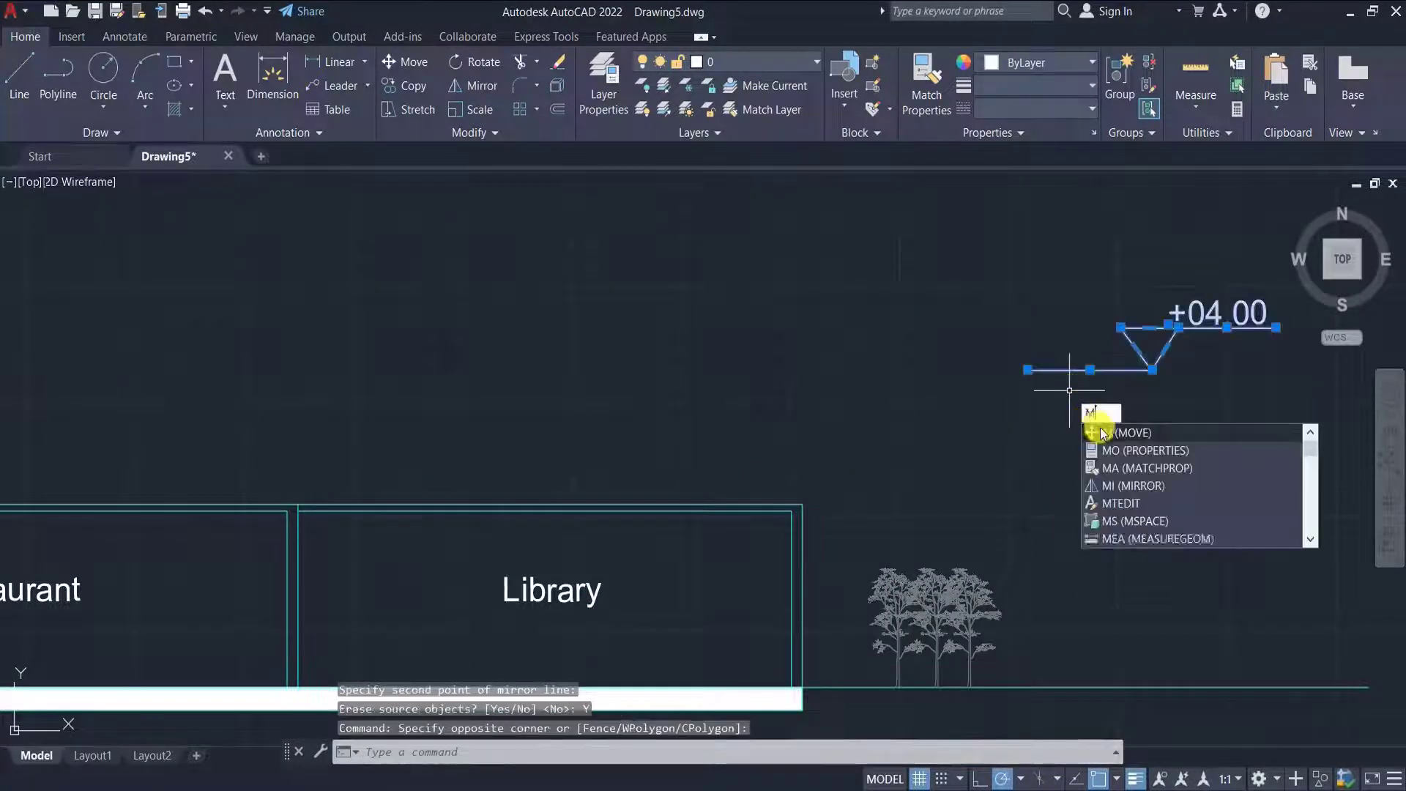
key("Return")
left_click(1028, 371)
left_click(804, 504)
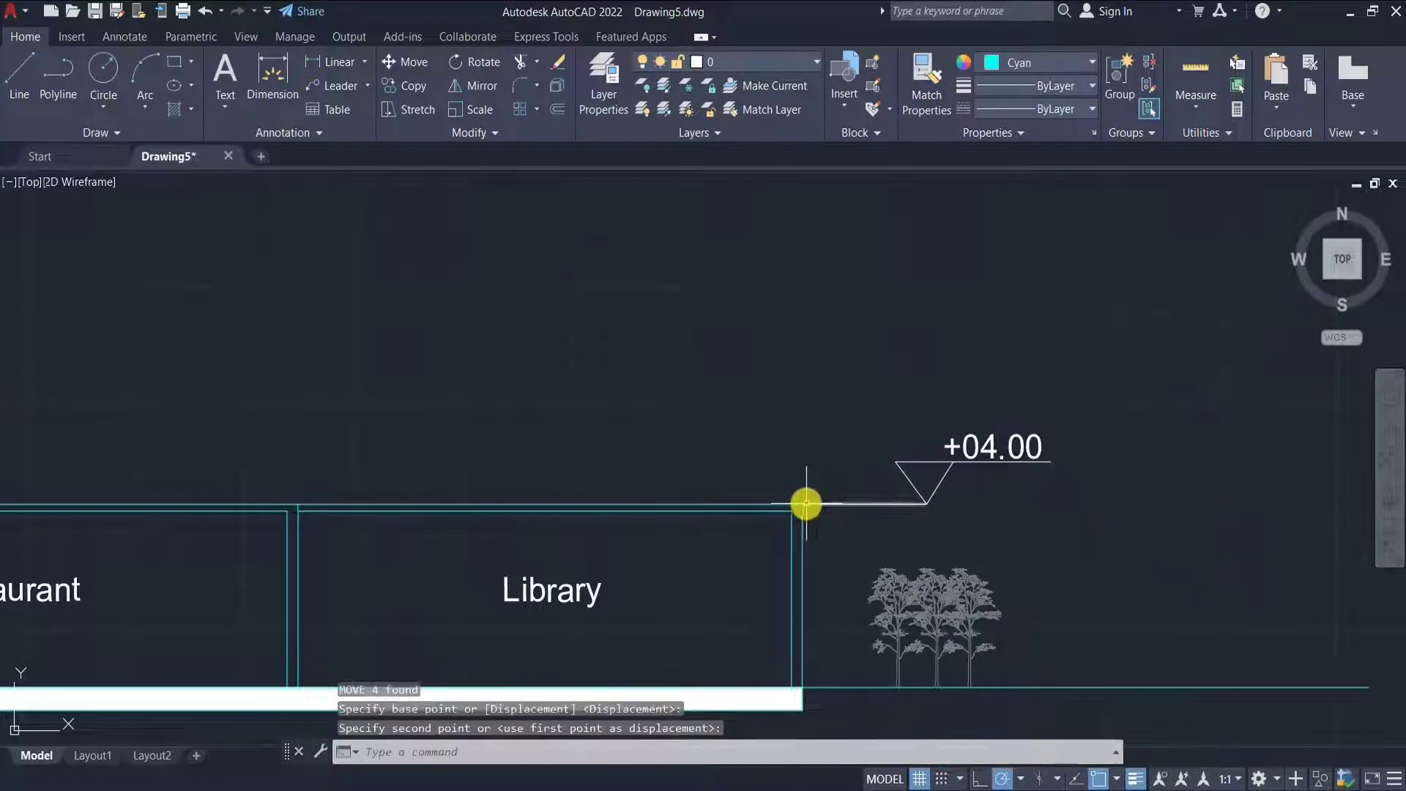
key("Escape")
- Change the level text of the short block adjoining the Medical Center to +03.00
scroll(1110, 427, "down", 4)
scroll(1017, 496, "down", 2)
scroll(399, 472, "up", 6)
scroll(412, 471, "up", 2)
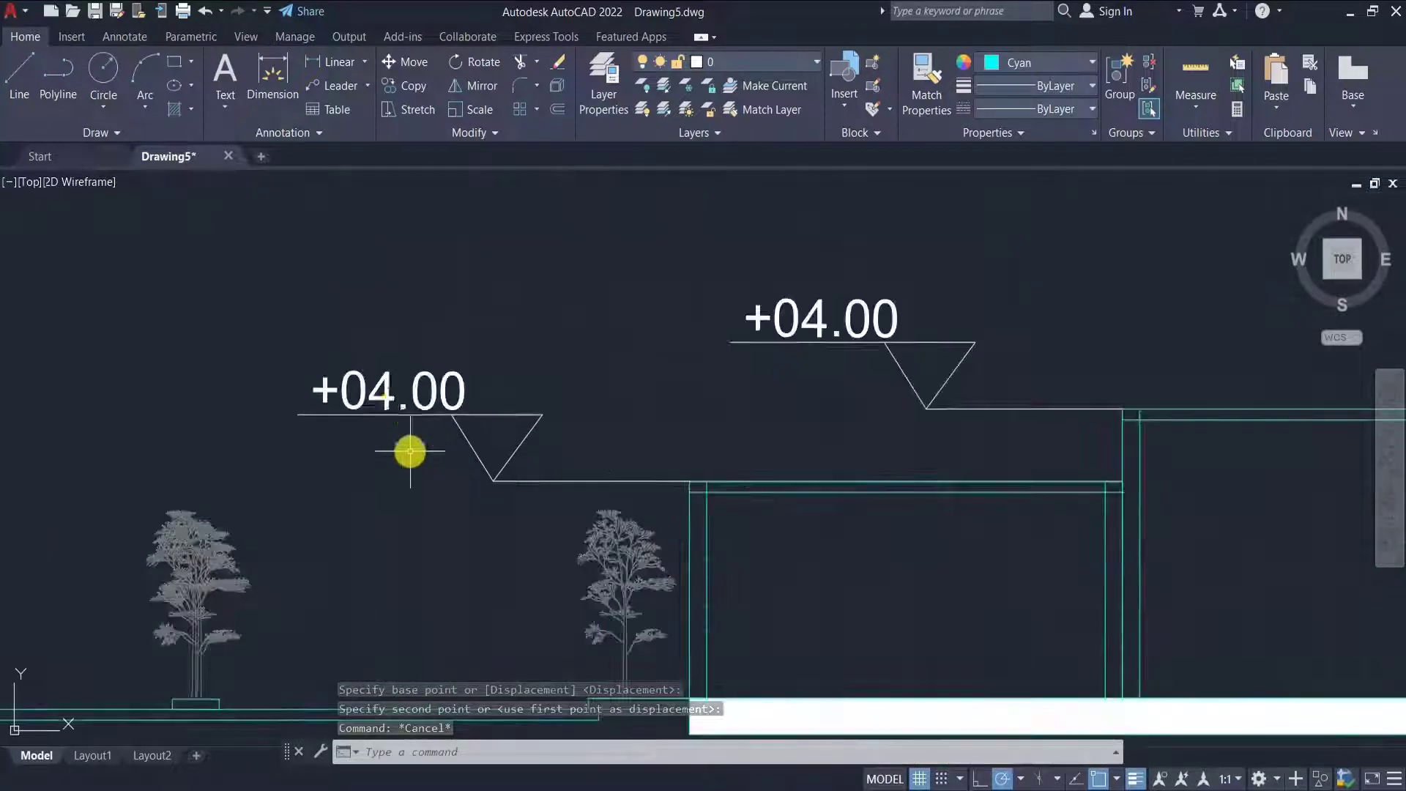
double_click(385, 400)
type("3")
key("Return")
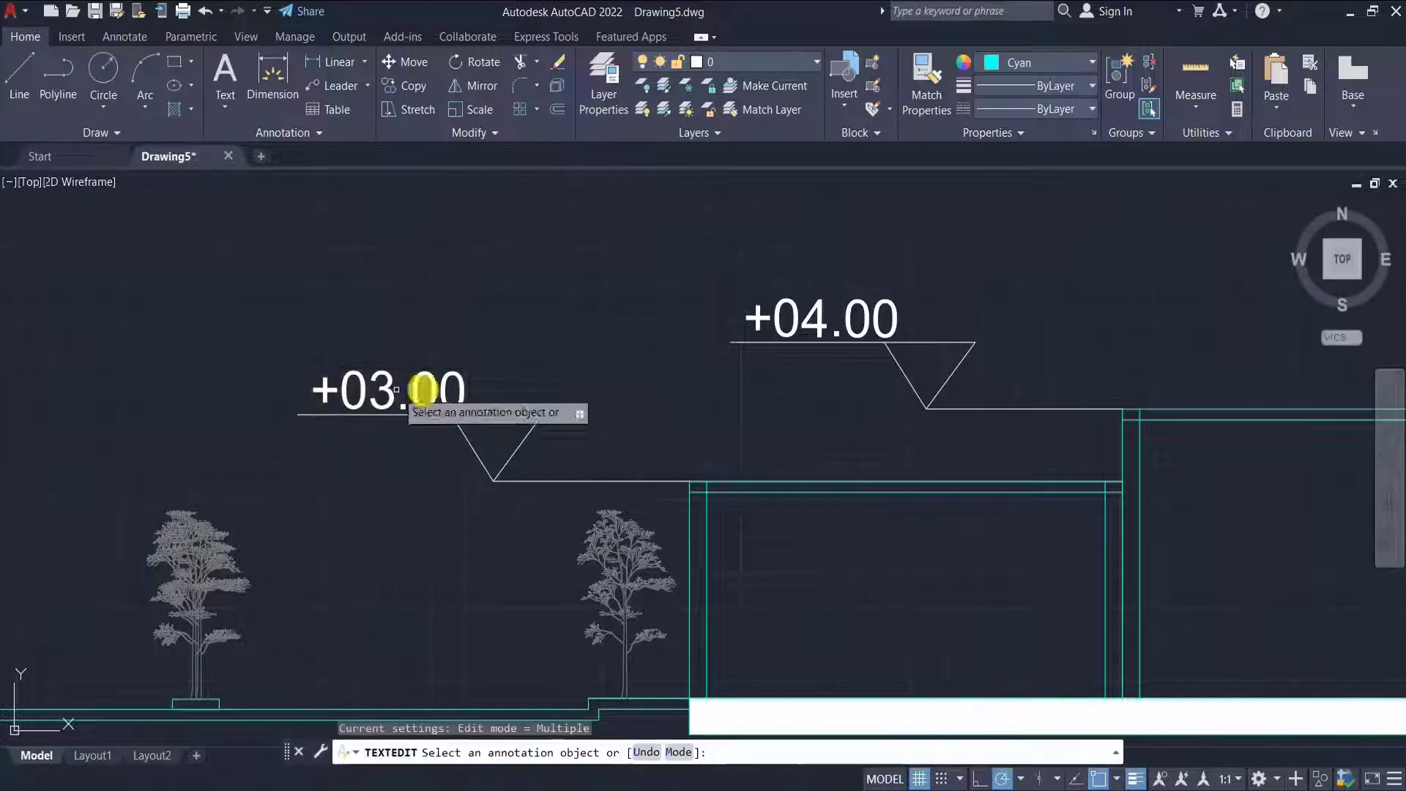
- Change the level text of the Kindergarten block's marker to +03.00
scroll(831, 392, "down", 4)
scroll(220, 402, "down", 3)
scroll(400, 481, "up", 5)
key("Escape")
scroll(400, 481, "up", 5)
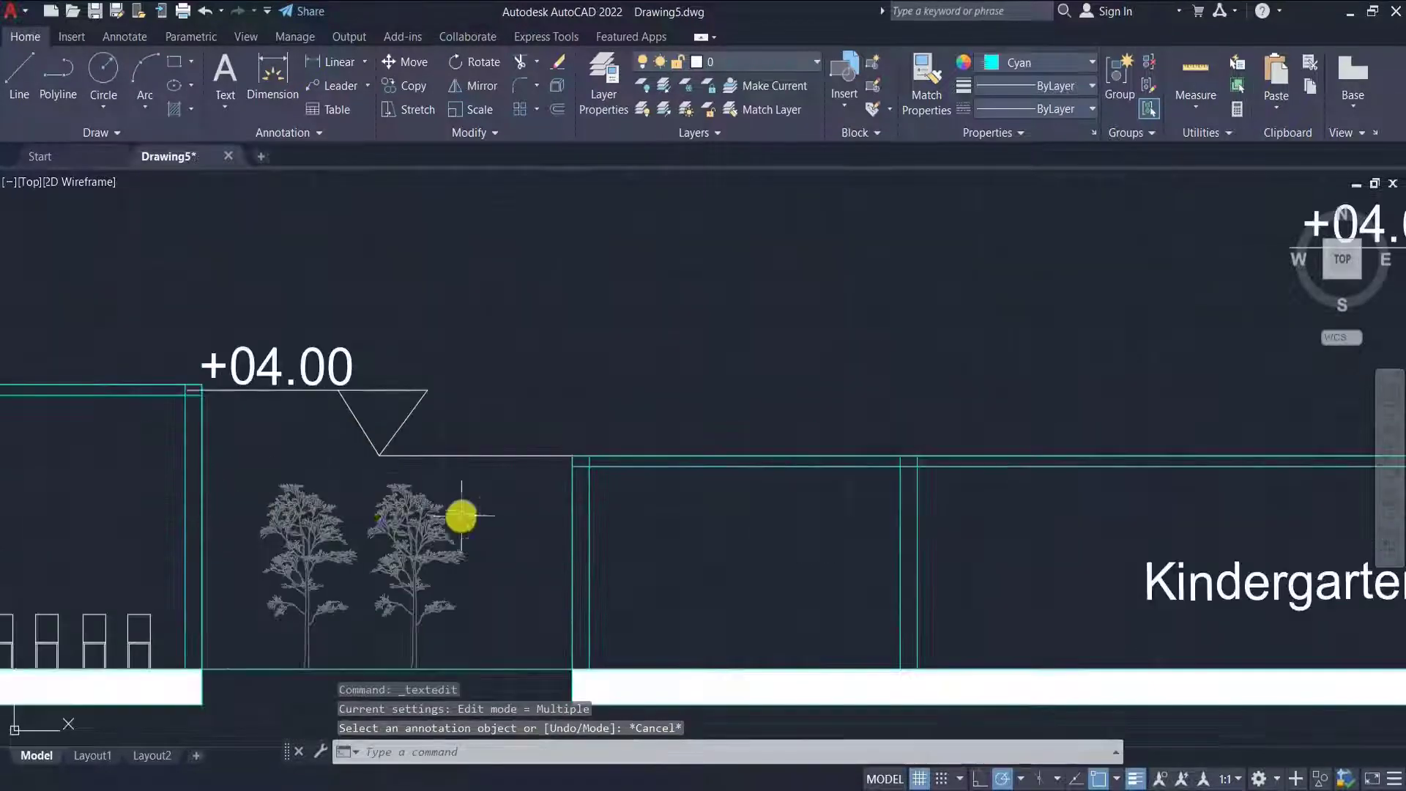
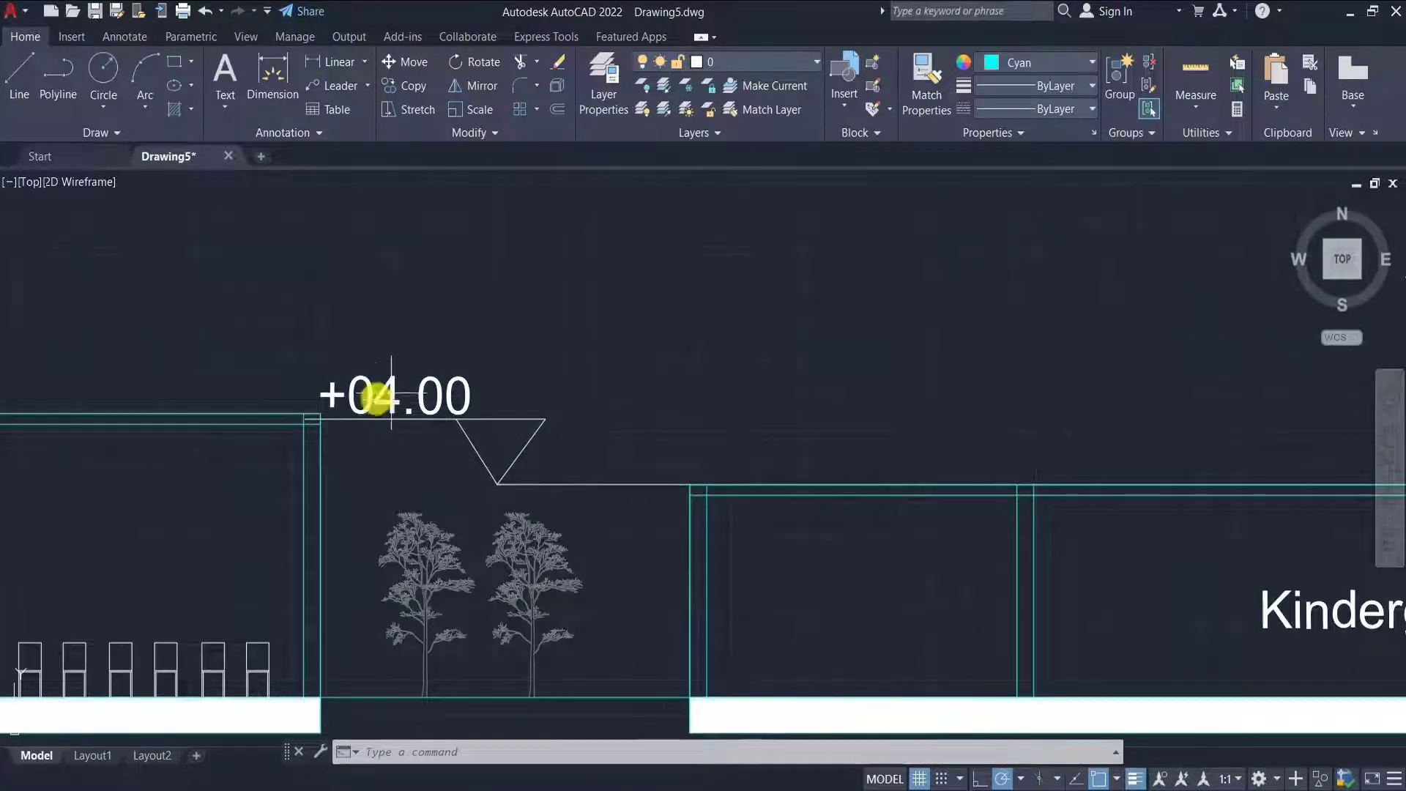
double_click(398, 407)
key("Escape")
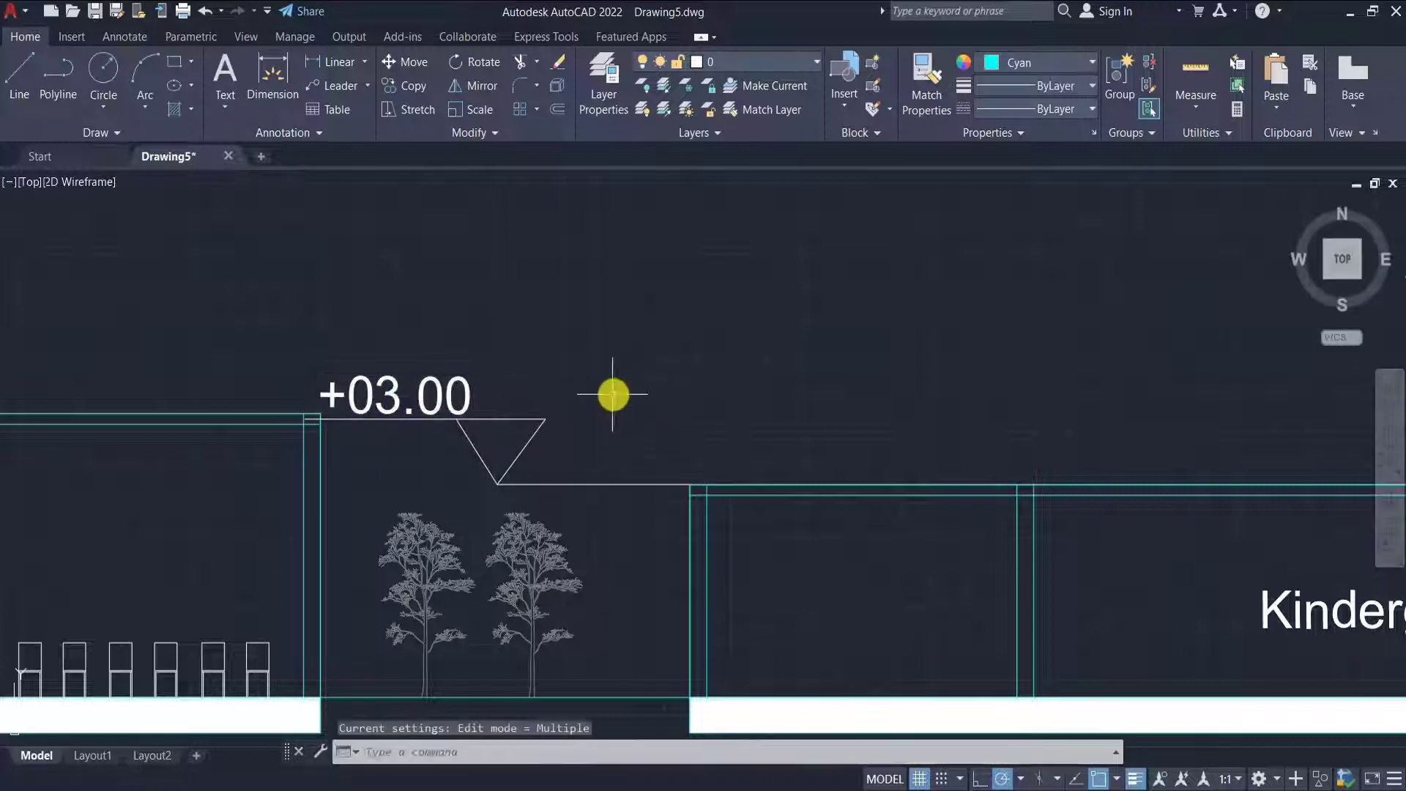
- Move the Kindergarten's +03.00 marker horizontally along the roof level, closer to the block and clear of the School's wall
left_click(624, 377)
left_click(392, 472)
type("M")
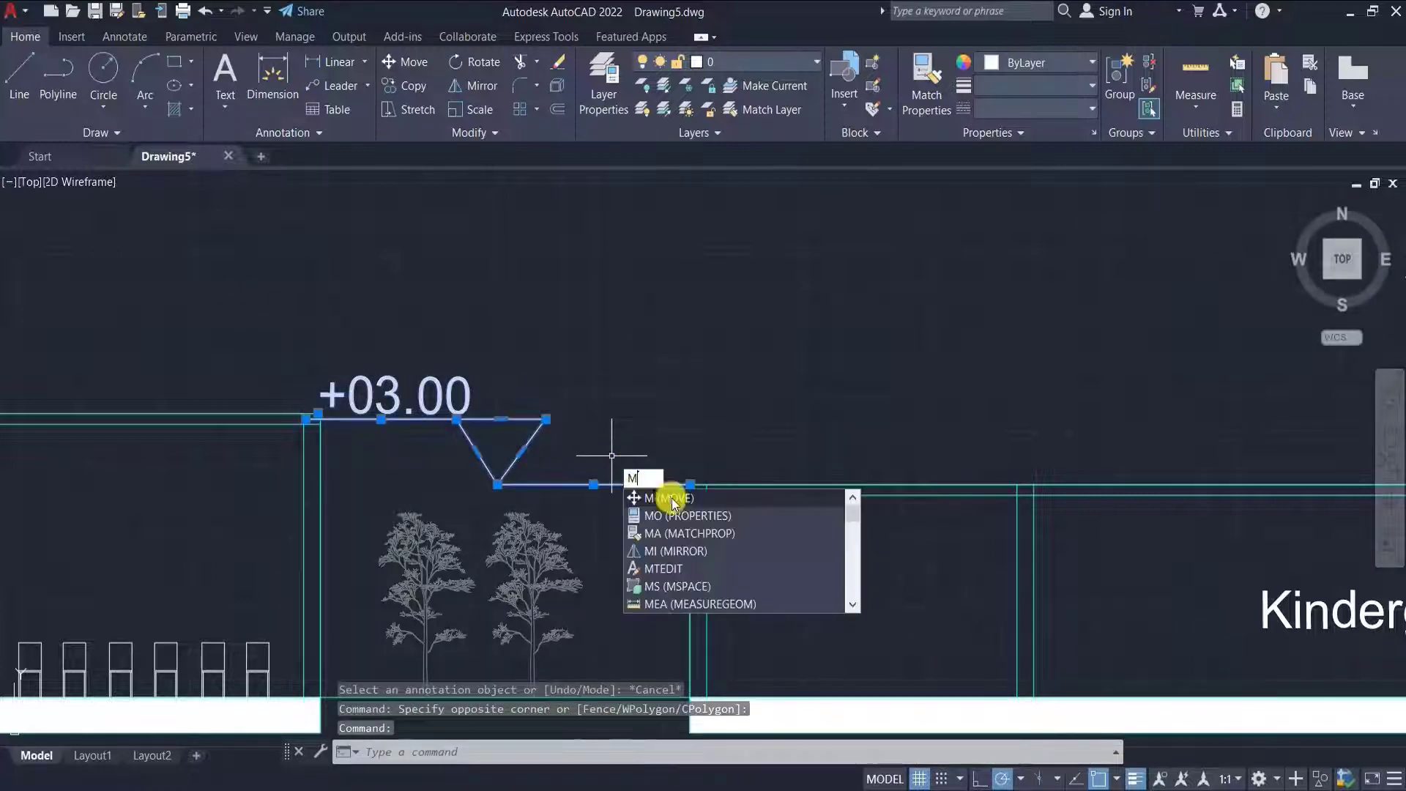
key("Return")
left_click(499, 485)
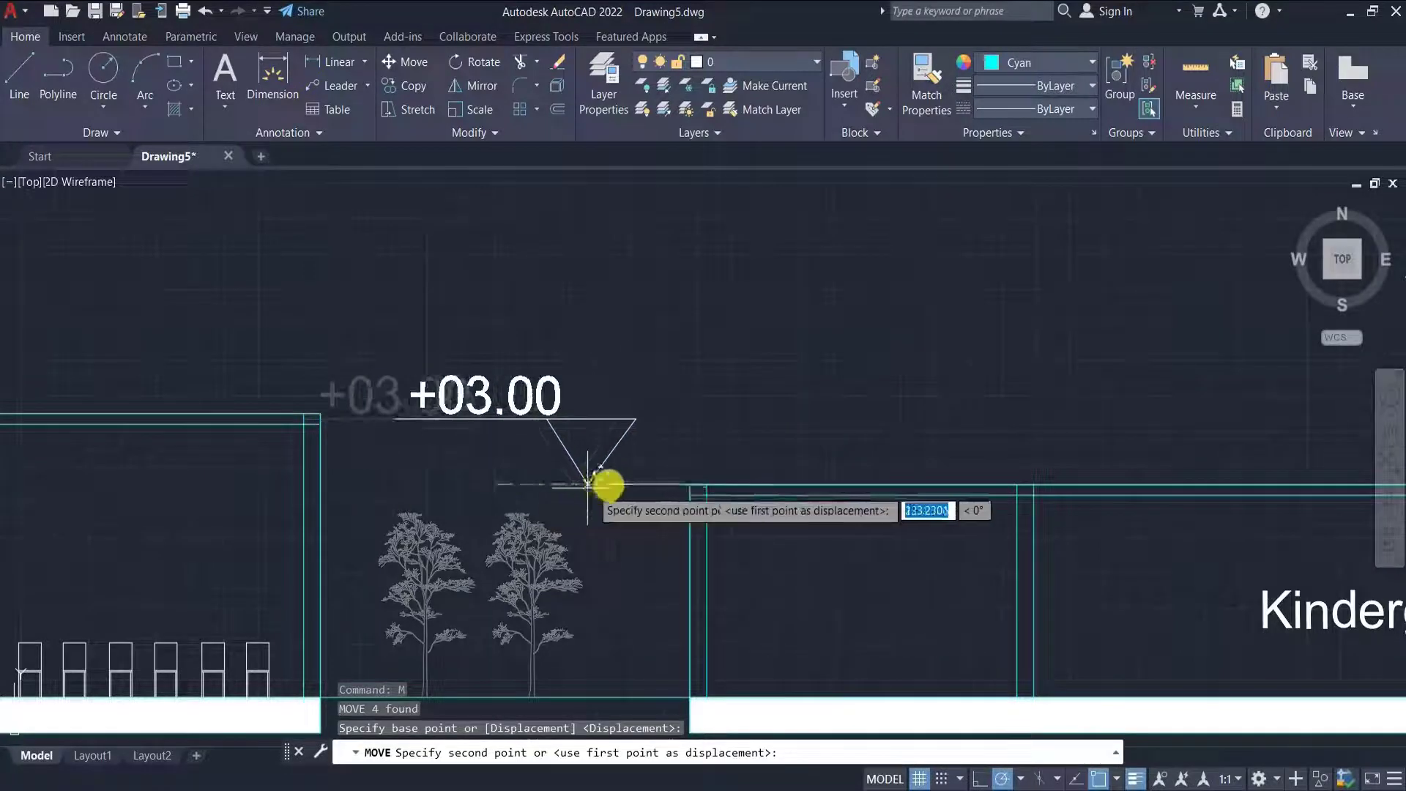
left_click(630, 486)
- Shorten the Kindergarten marker's leader line so it ends at the block's roof corner
scroll(791, 446, "down", 4)
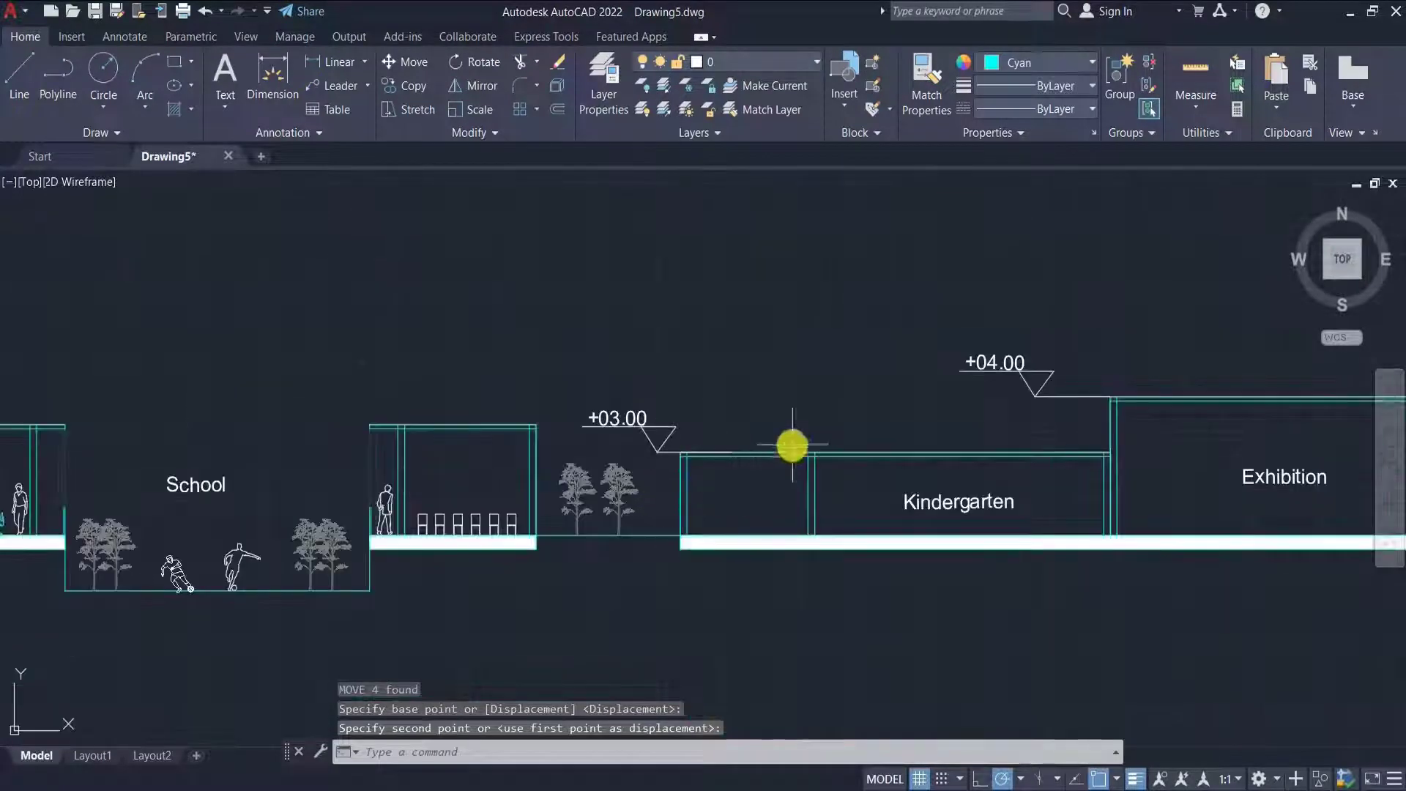
scroll(747, 443, "up", 4)
left_click(859, 460)
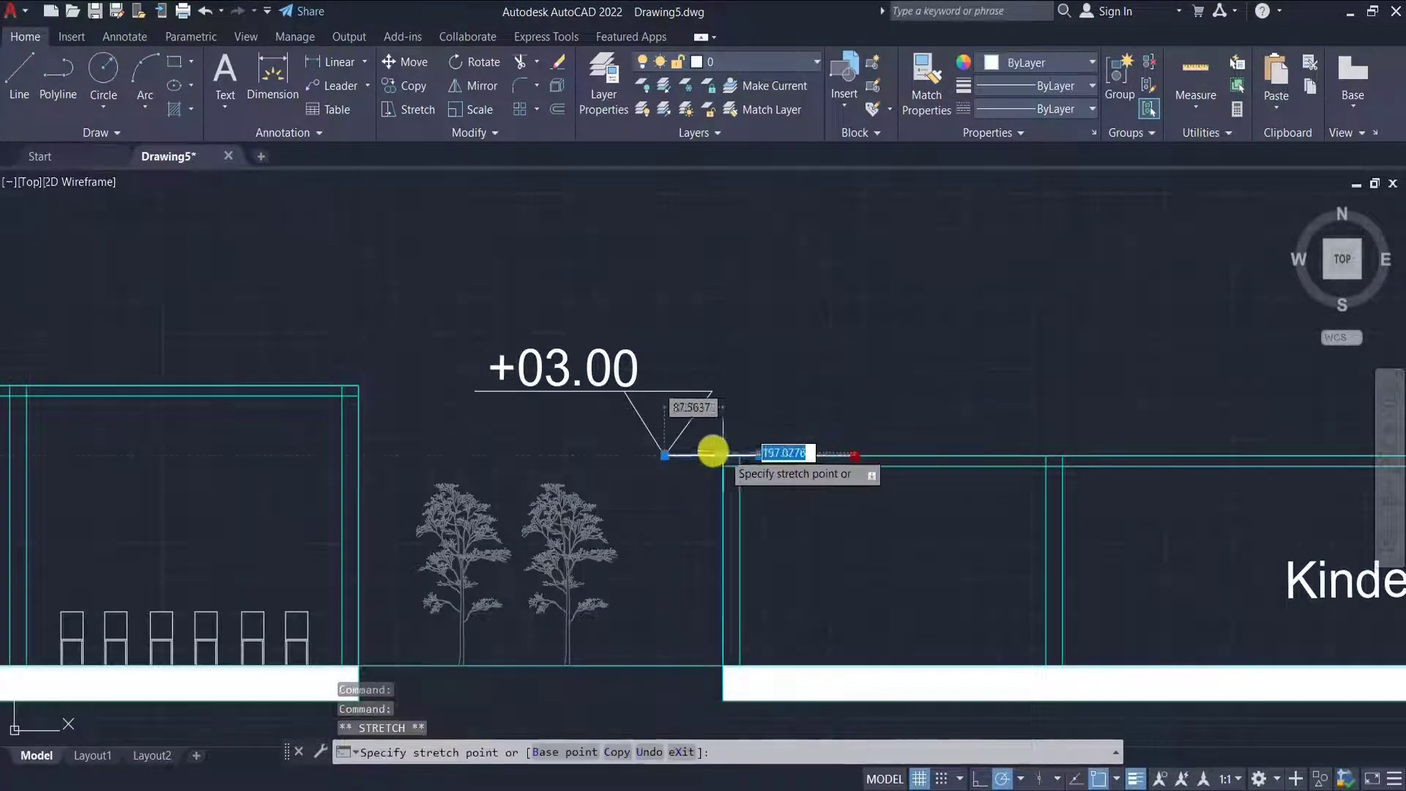
left_click(719, 453)
scroll(717, 455, "down", 4)
scroll(546, 492, "up", 4)
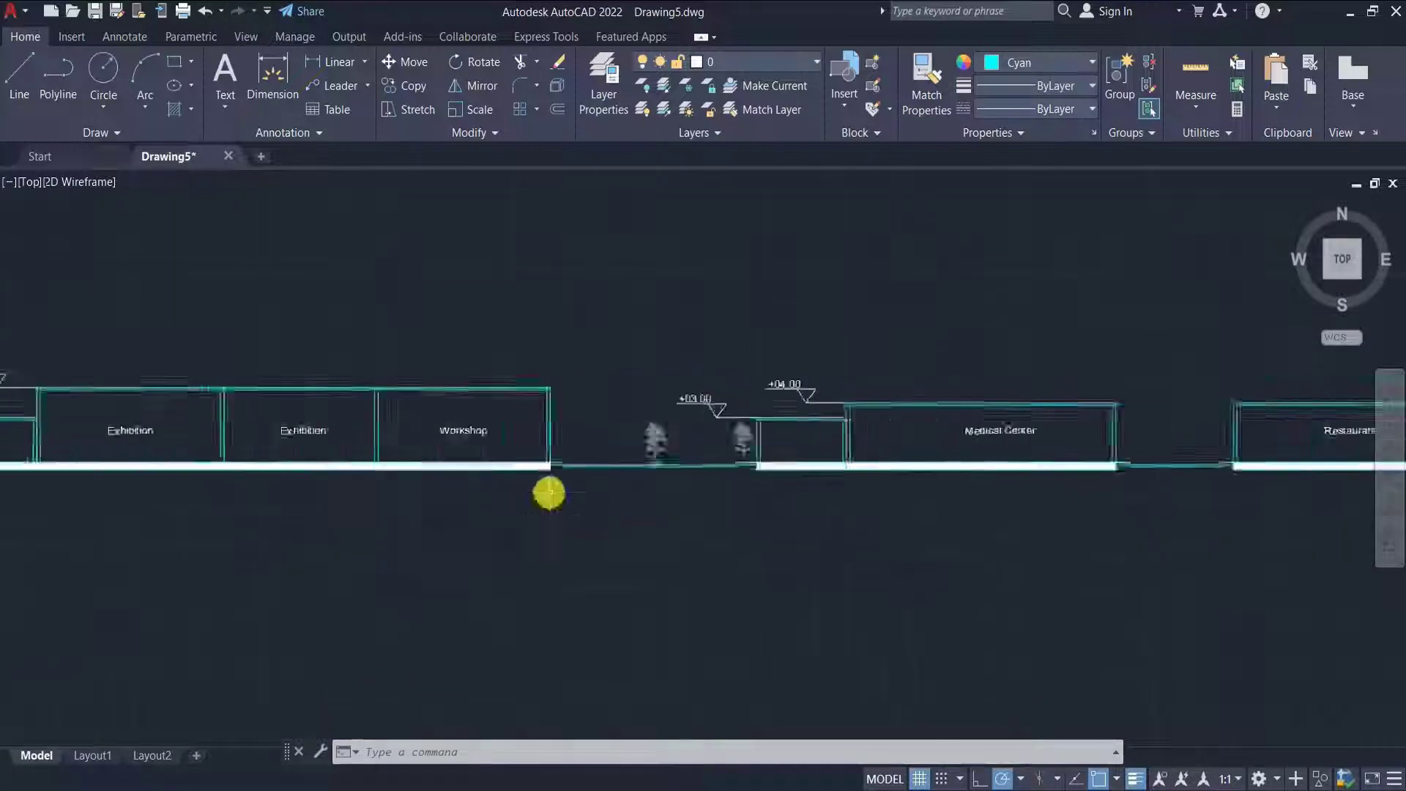
scroll(1169, 472, "down", 8)
scroll(910, 464, "up", 3)
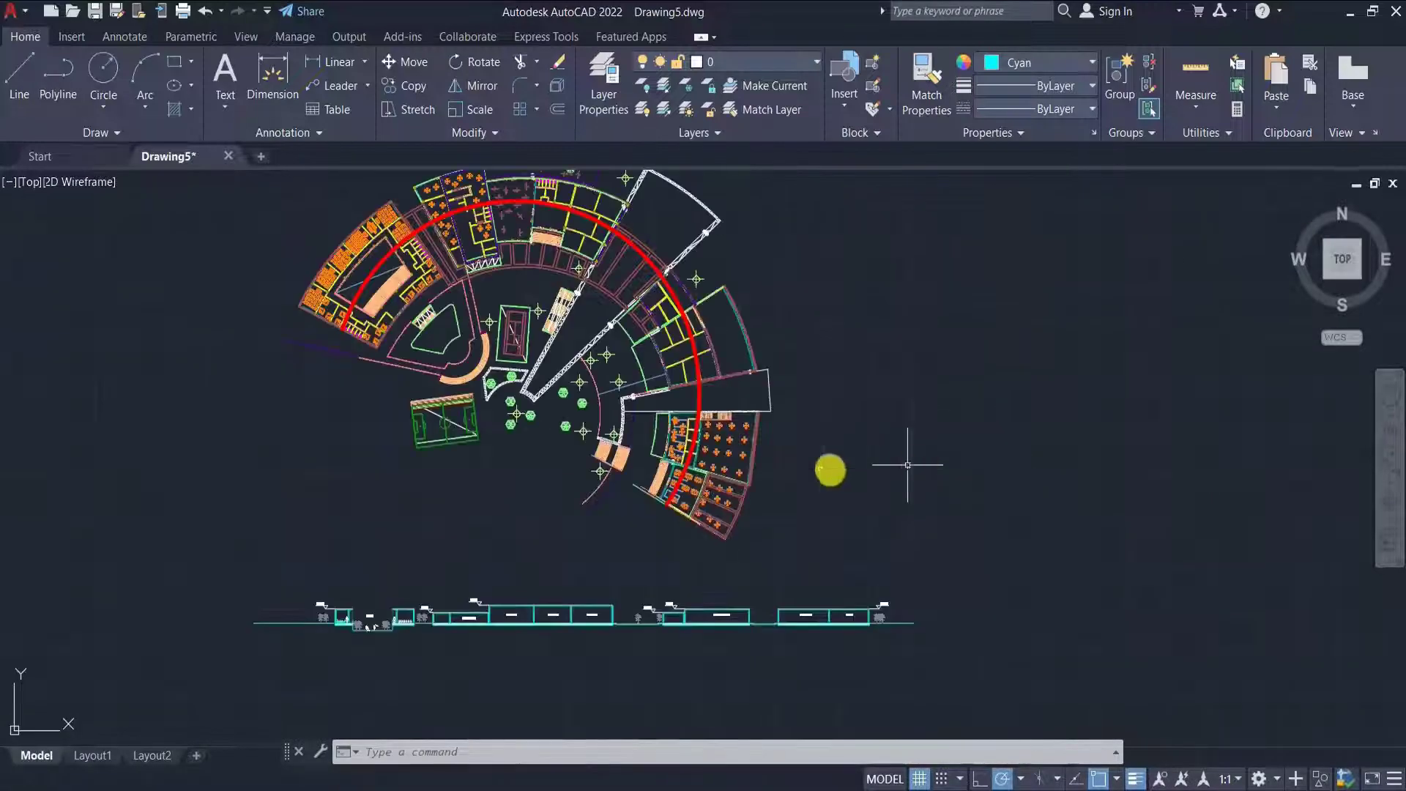
scroll(723, 629, "down", 3)
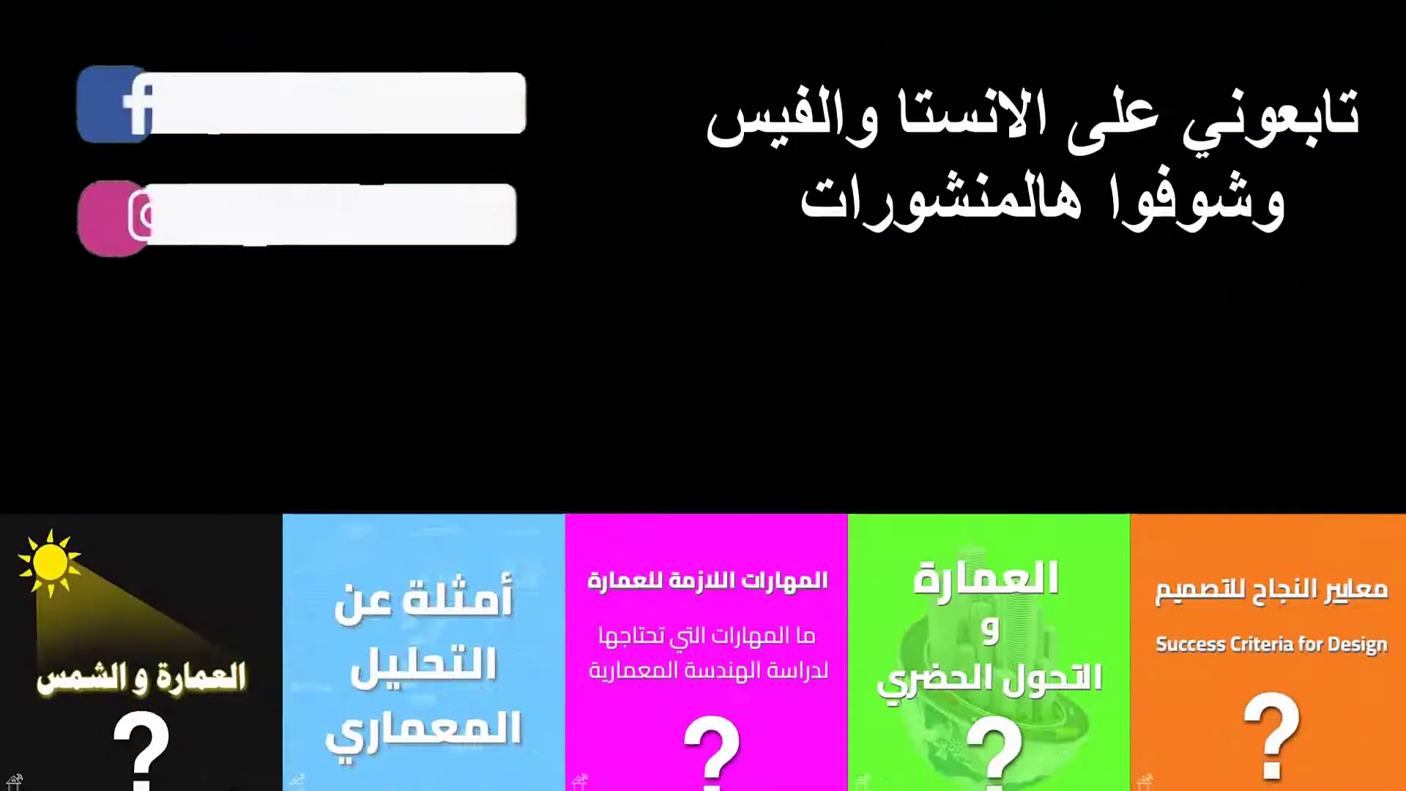